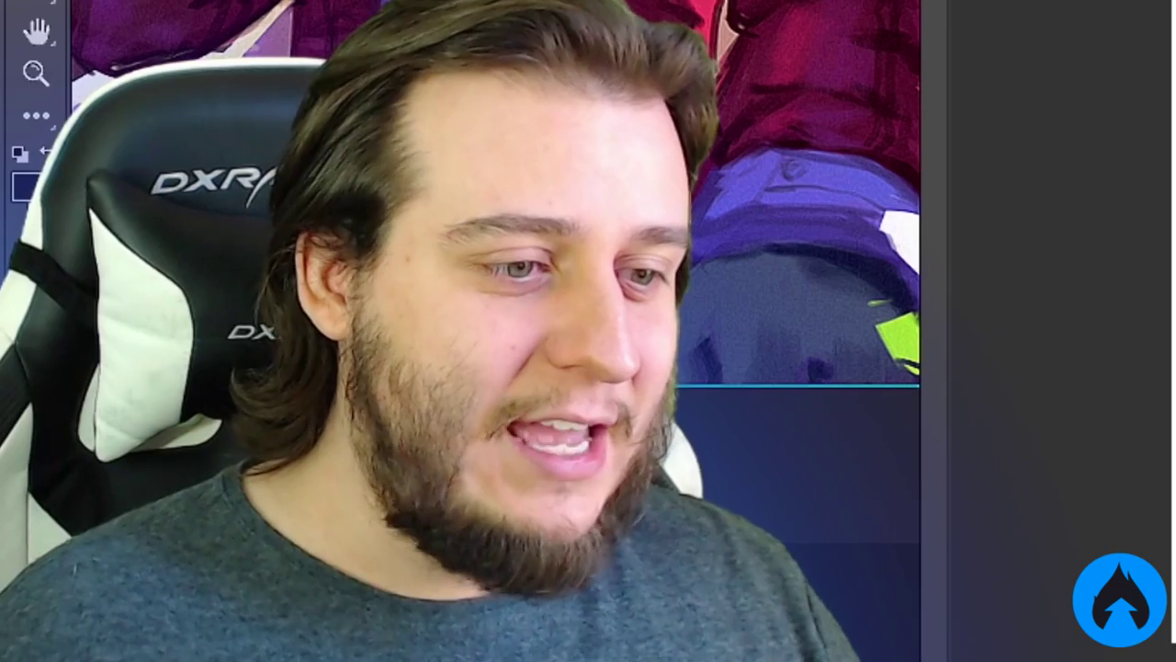
pyautogui.moveTo(754, 207); pyautogui.dragTo(917, 229)
pyautogui.moveTo(678, 341); pyautogui.dragTo(705, 556)
pyautogui.hotkey('ctrl', 'z')
pyautogui.rightClick(693, 250)
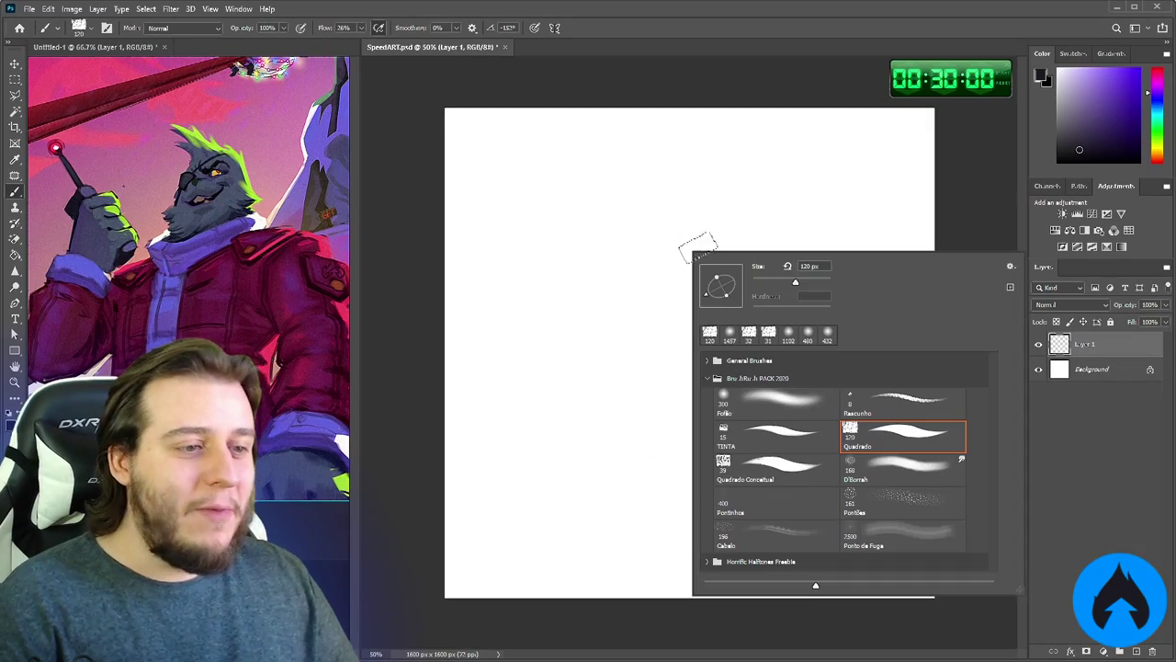
pyautogui.click(574, 243)
pyautogui.rightClick(575, 240)
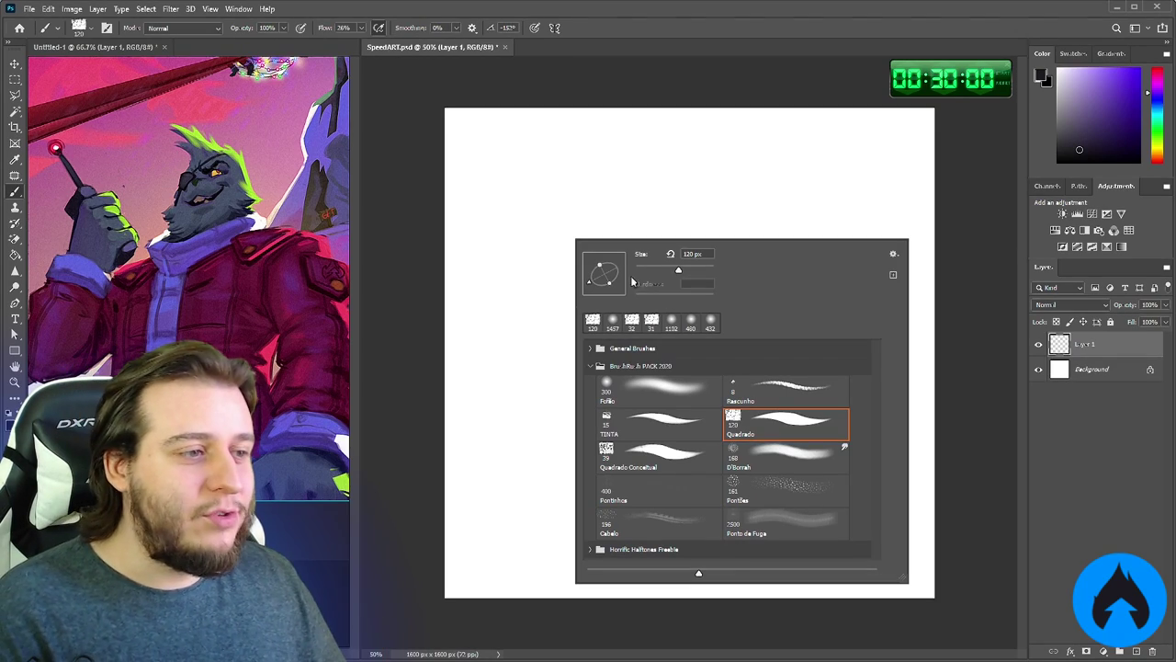
pyautogui.rightClick(588, 227)
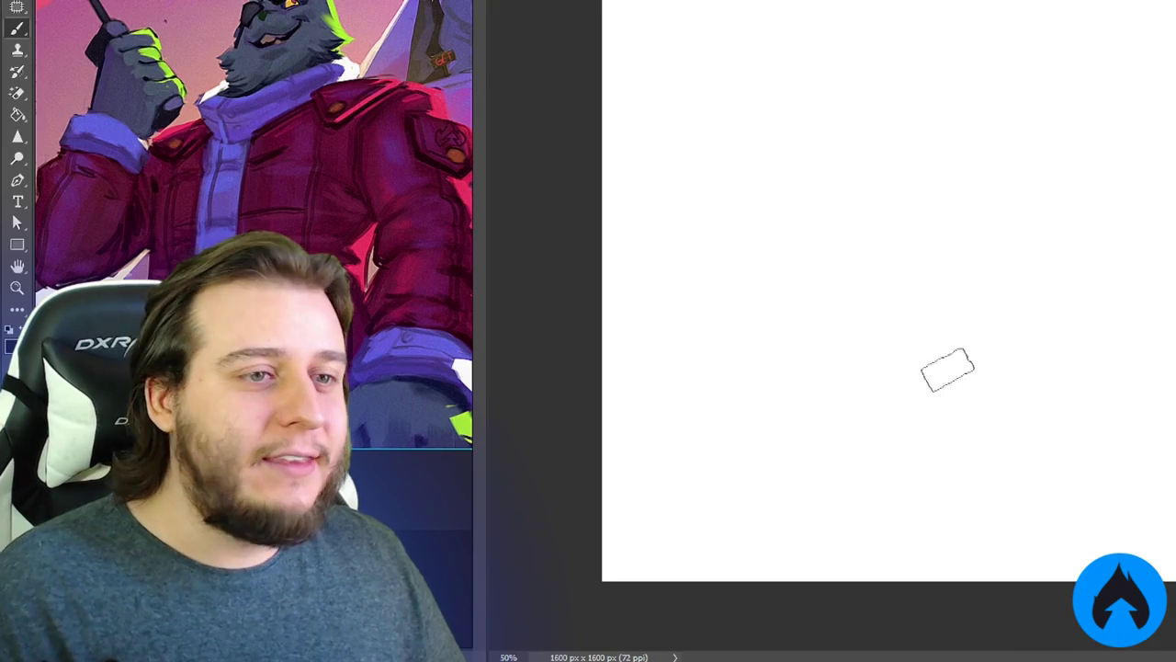
pyautogui.moveTo(697, 255); pyautogui.dragTo(763, 535)
pyautogui.hotkey('ctrl', 'z')
pyautogui.rightClick(676, 296)
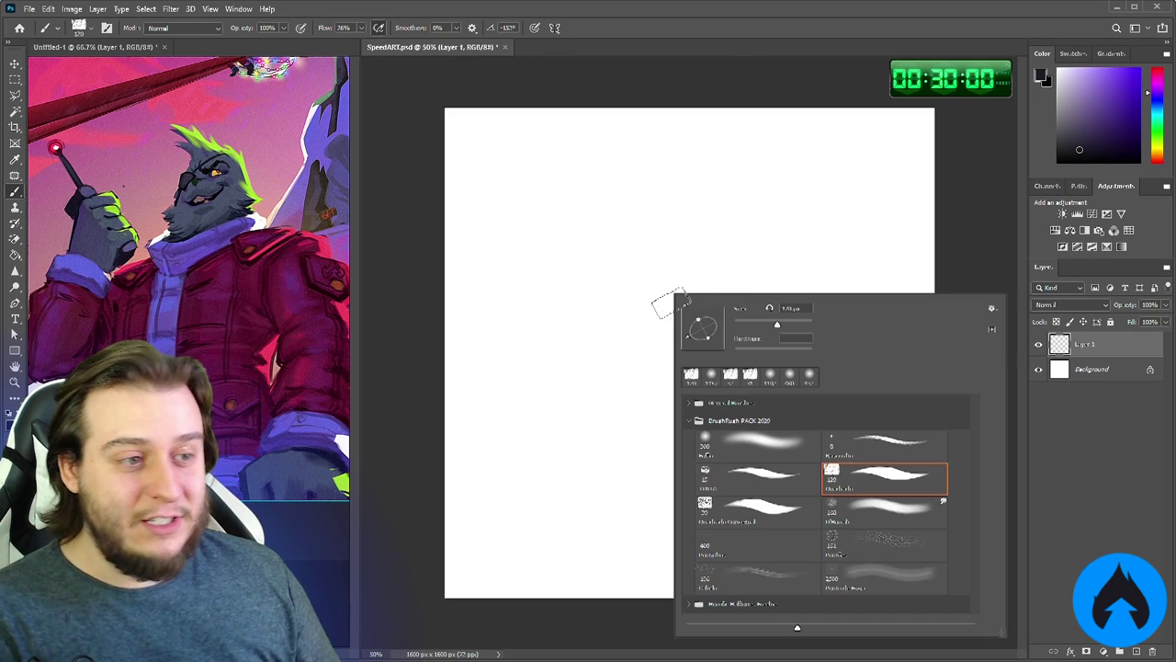
pyautogui.moveTo(770, 179)
pyautogui.mouseDown()
pyautogui.moveTo(658, 214)
pyautogui.moveTo(534, 360)
pyautogui.moveTo(699, 415)
pyautogui.moveTo(742, 500)
pyautogui.moveTo(568, 342)
pyautogui.moveTo(789, 359)
pyautogui.moveTo(855, 440)
pyautogui.mouseUp()
pyautogui.hotkey('ctrl', 'z')
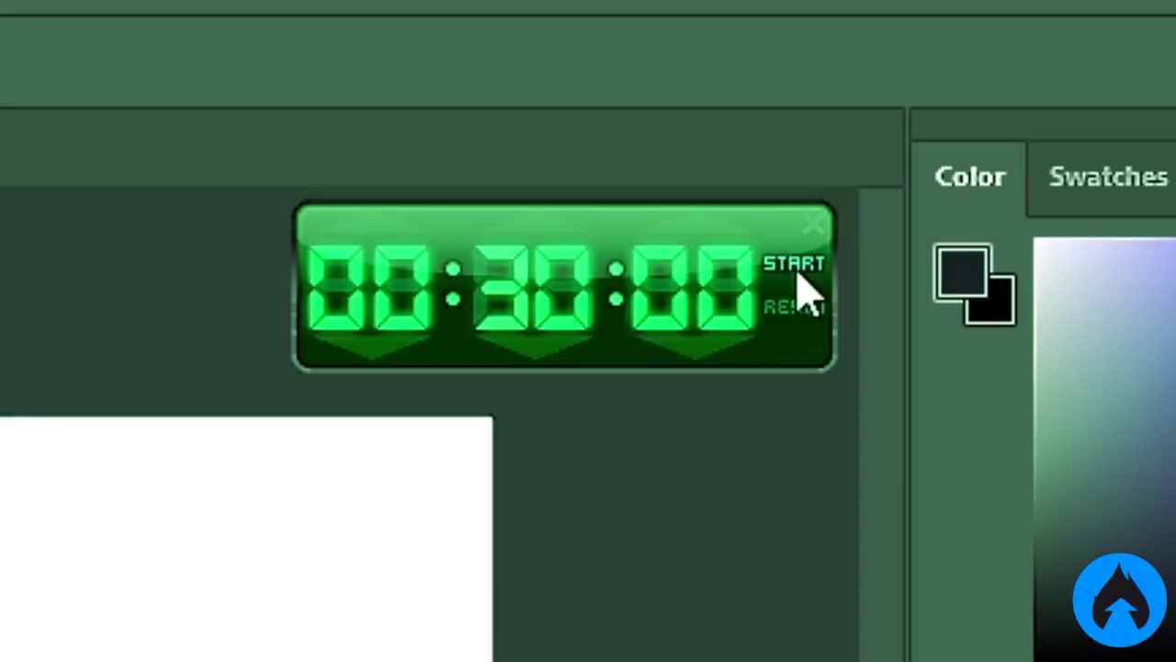
# Start the 30-minute countdown timer and sketch the head's muzzle top, eye and forehead curve with loose dark strokes
pyautogui.click(796, 272)
pyautogui.moveTo(795, 328)
pyautogui.mouseDown()
pyautogui.moveTo(670, 357)
pyautogui.moveTo(769, 546)
pyautogui.mouseUp()
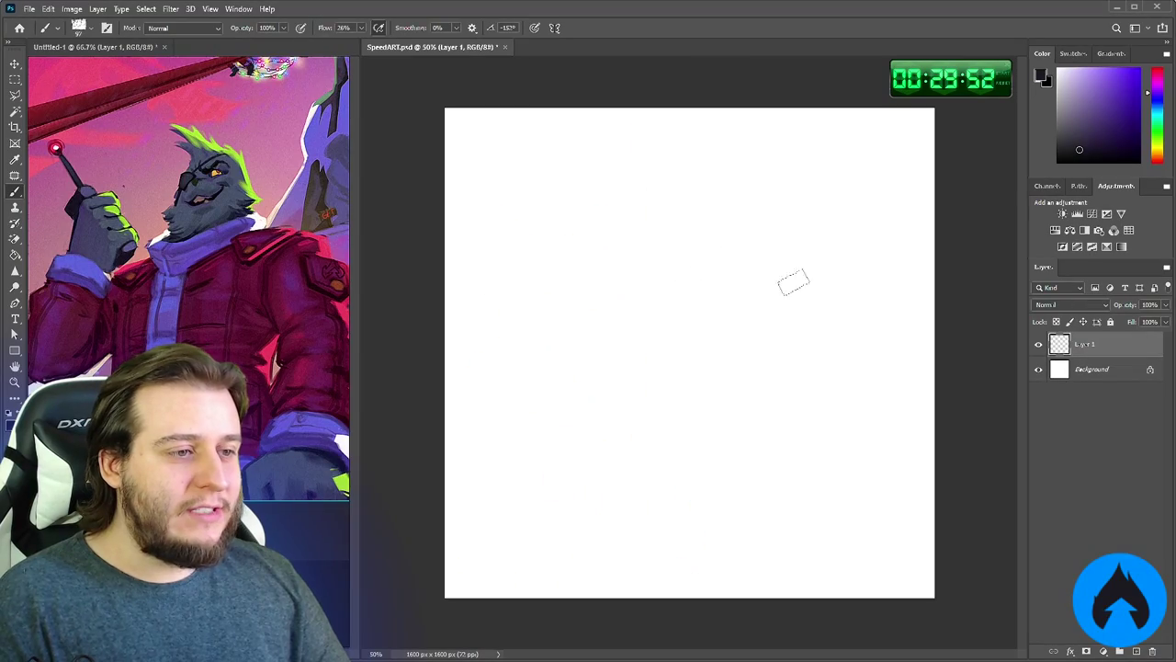
pyautogui.moveTo(795, 281); pyautogui.dragTo(681, 282)
pyautogui.moveTo(755, 261); pyautogui.dragTo(631, 253)
pyautogui.moveTo(571, 280); pyautogui.dragTo(544, 309)
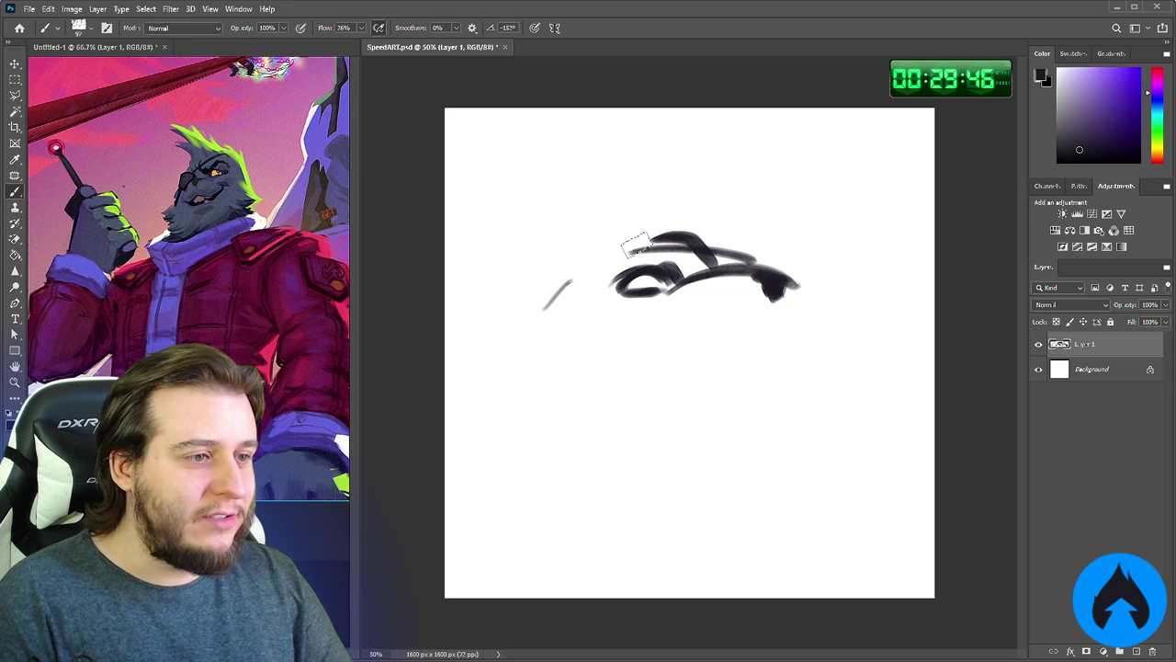
pyautogui.moveTo(750, 261); pyautogui.dragTo(640, 242)
pyautogui.moveTo(634, 242); pyautogui.dragTo(533, 323)
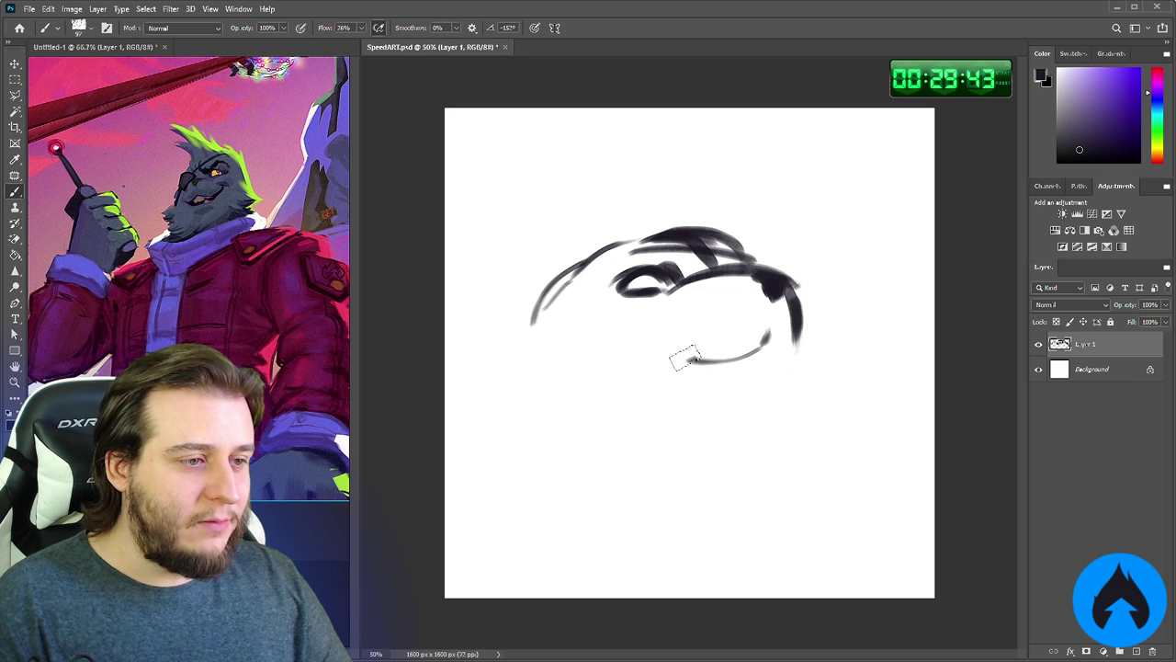
# Sketch the wavy mouth line, cheek tufts, angular jaw and neck outline, and the hair crest above the forehead
pyautogui.moveTo(605, 335); pyautogui.dragTo(769, 340)
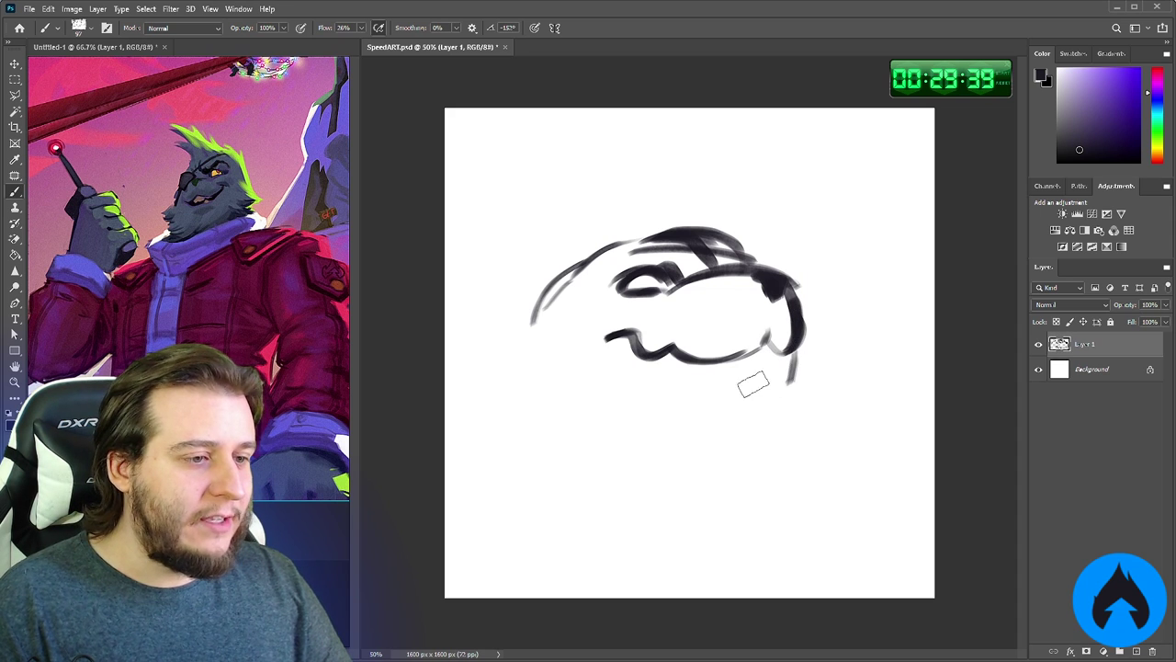
pyautogui.moveTo(803, 307); pyautogui.dragTo(836, 333)
pyautogui.moveTo(498, 355)
pyautogui.mouseDown()
pyautogui.moveTo(565, 447)
pyautogui.moveTo(724, 506)
pyautogui.moveTo(815, 522)
pyautogui.mouseUp()
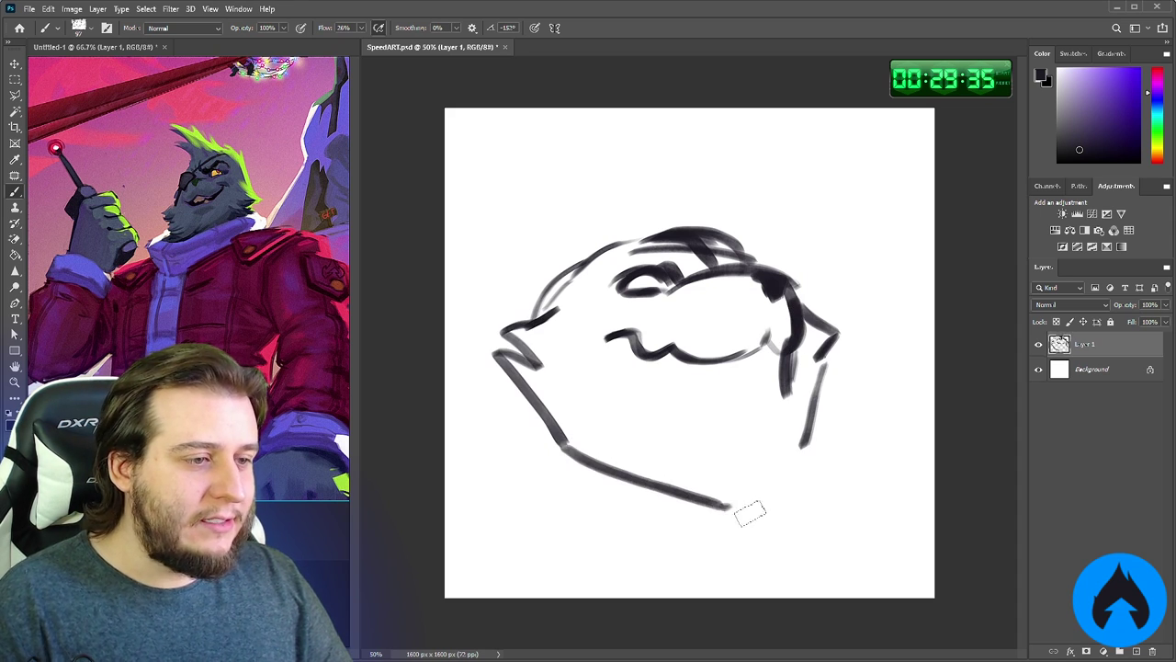
pyautogui.moveTo(805, 451); pyautogui.dragTo(814, 513)
pyautogui.moveTo(675, 237)
pyautogui.mouseDown()
pyautogui.moveTo(662, 175)
pyautogui.moveTo(690, 156)
pyautogui.moveTo(656, 165)
pyautogui.moveTo(700, 129)
pyautogui.moveTo(563, 196)
pyautogui.moveTo(496, 314)
pyautogui.mouseUp()
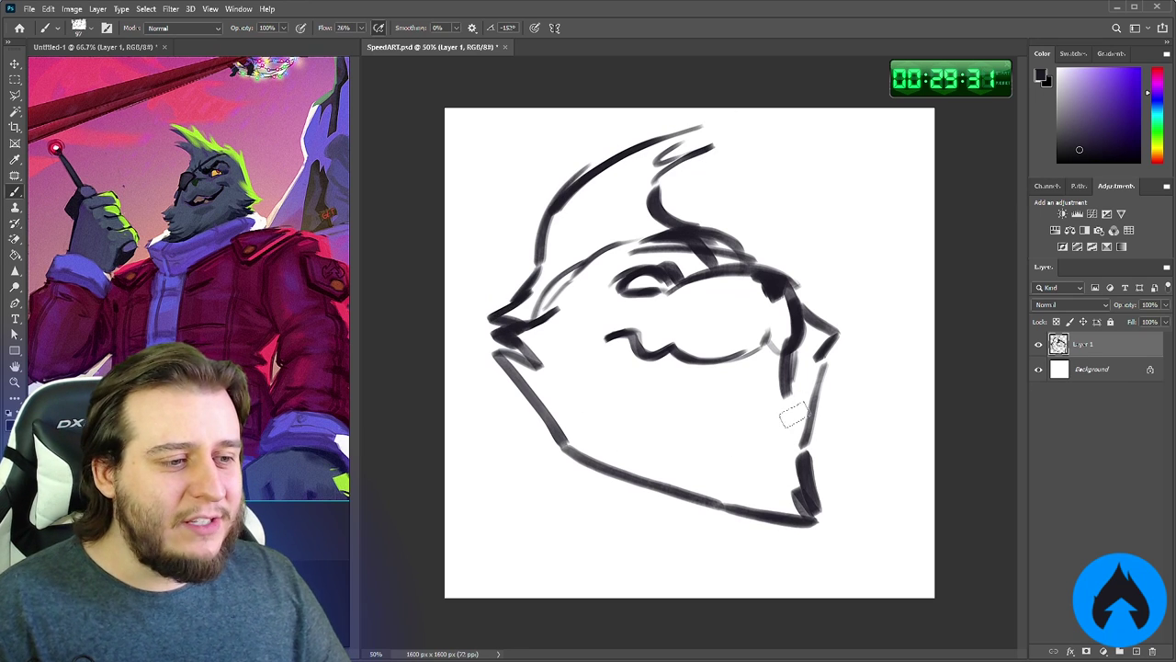
# Switch to the Eraser tool, enlarge its brush to about 190 px and erase the base of the hair crest
pyautogui.press('e')
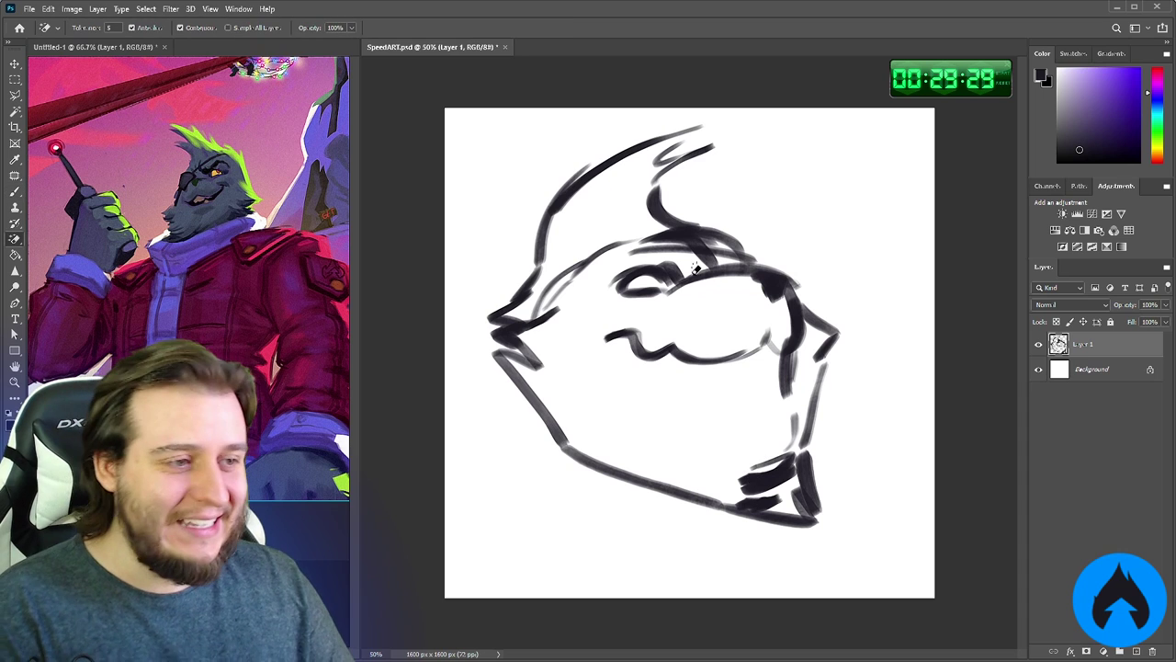
pyautogui.hotkey('shift', 'e')
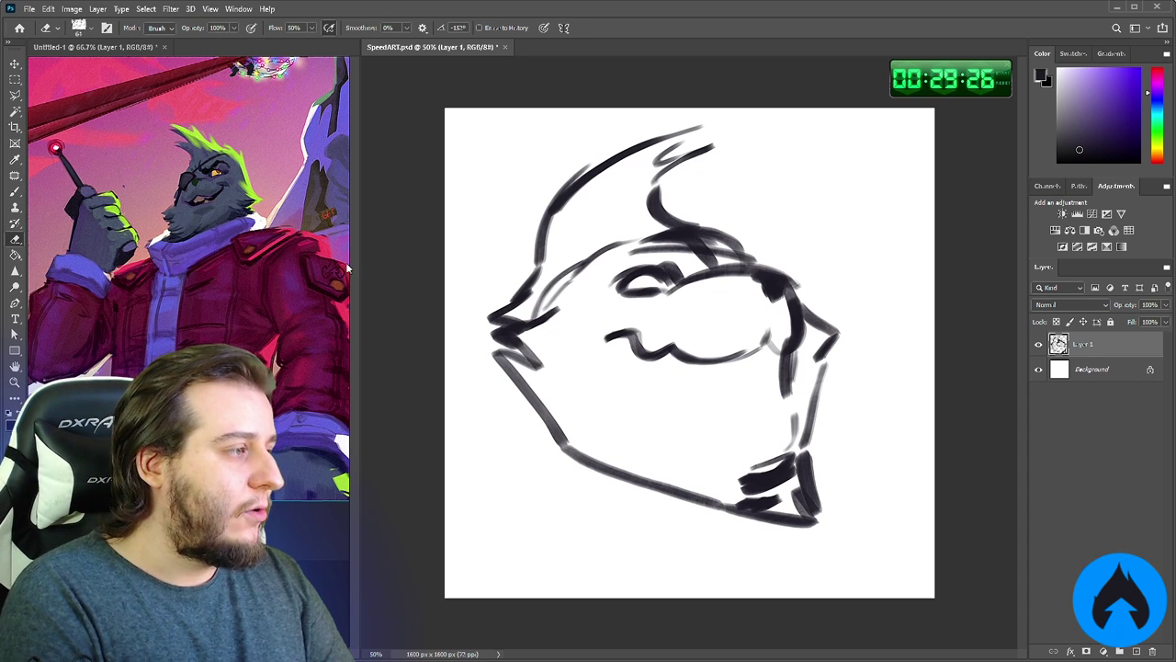
pyautogui.rightClick(746, 272)
pyautogui.moveTo(834, 307); pyautogui.dragTo(862, 307)
pyautogui.moveTo(672, 216)
pyautogui.mouseDown()
pyautogui.moveTo(655, 152)
pyautogui.moveTo(662, 179)
pyautogui.moveTo(694, 207)
pyautogui.moveTo(653, 189)
pyautogui.mouseUp()
# Redraw the hair crest, eye and brow, then erase and restate the strokes around the nose
pyautogui.press('b')
pyautogui.moveTo(748, 265)
pyautogui.mouseDown()
pyautogui.moveTo(670, 206)
pyautogui.moveTo(638, 131)
pyautogui.moveTo(504, 241)
pyautogui.mouseUp()
pyautogui.press('e')
pyautogui.moveTo(685, 262); pyautogui.dragTo(588, 317)
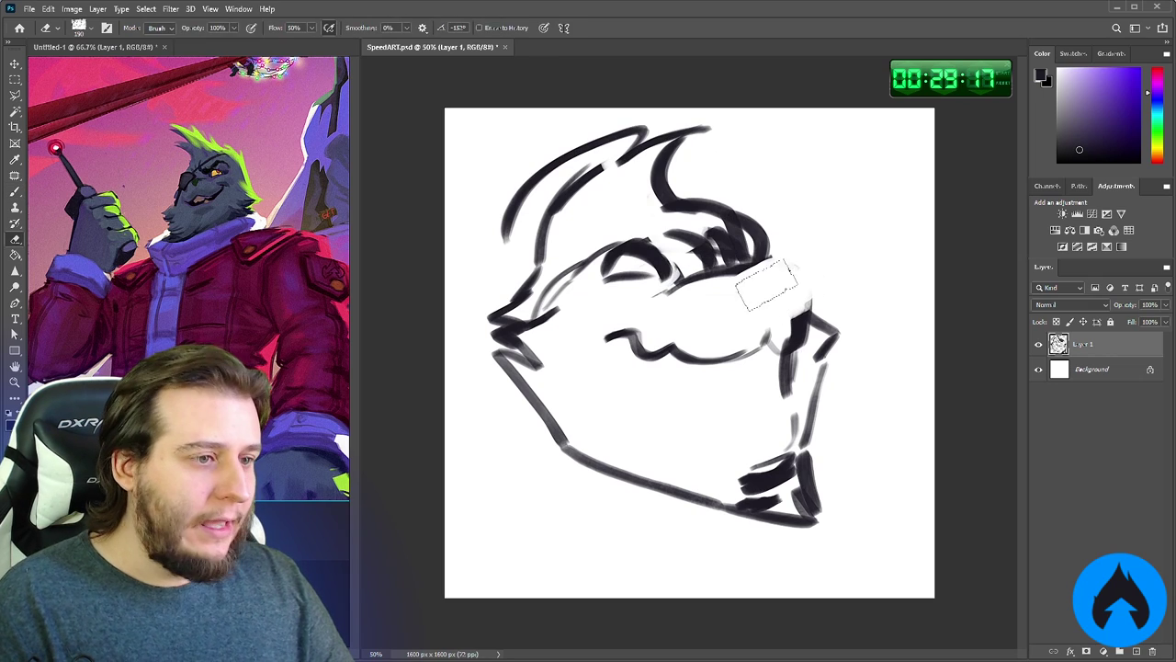
pyautogui.press('b')
pyautogui.moveTo(786, 274); pyautogui.dragTo(744, 280)
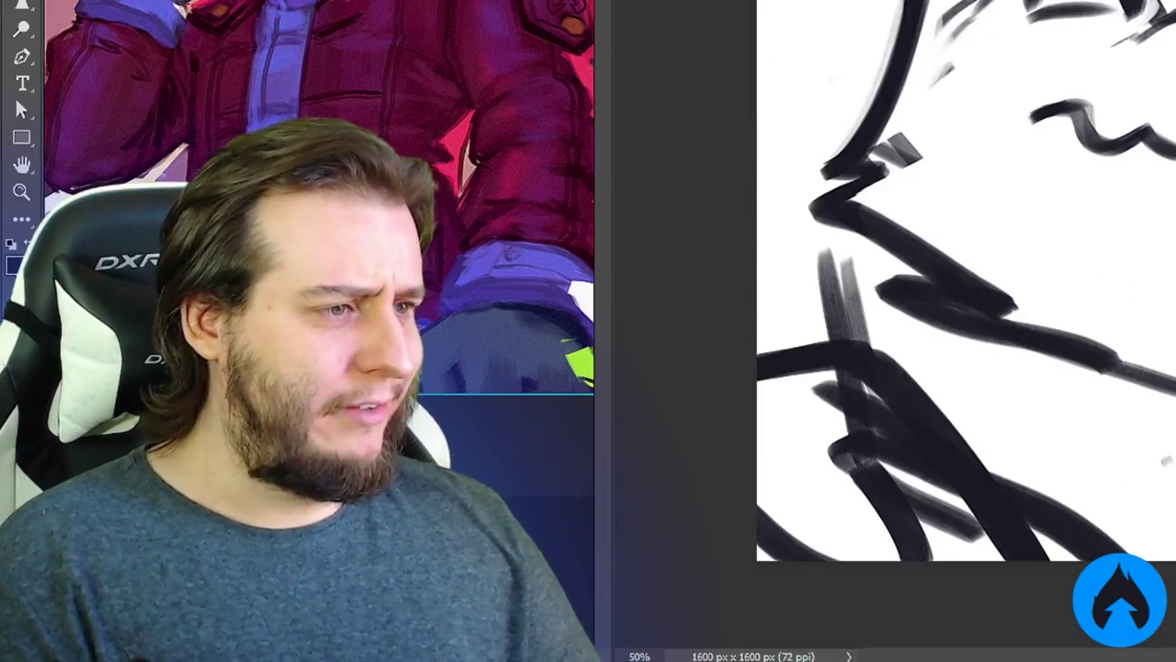
# Redraw the hair crest and the back of the head as one sweeping contour down to the cheek tuft and collar
pyautogui.moveTo(657, 138)
pyautogui.mouseDown()
pyautogui.moveTo(539, 187)
pyautogui.moveTo(632, 184)
pyautogui.moveTo(676, 143)
pyautogui.mouseUp()
pyautogui.press('b')
pyautogui.moveTo(664, 198)
pyautogui.mouseDown()
pyautogui.moveTo(681, 142)
pyautogui.moveTo(630, 158)
pyautogui.moveTo(696, 110)
pyautogui.mouseUp()
pyautogui.moveTo(684, 112); pyautogui.dragTo(566, 199)
pyautogui.moveTo(640, 112)
pyautogui.mouseDown()
pyautogui.moveTo(543, 235)
pyautogui.moveTo(552, 309)
pyautogui.moveTo(522, 368)
pyautogui.mouseUp()
pyautogui.press('e')
pyautogui.press('b')
pyautogui.moveTo(541, 241); pyautogui.dragTo(485, 370)
pyautogui.moveTo(485, 370)
pyautogui.mouseDown()
pyautogui.moveTo(533, 426)
pyautogui.moveTo(511, 413)
pyautogui.moveTo(530, 469)
pyautogui.moveTo(484, 418)
pyautogui.moveTo(525, 449)
pyautogui.mouseUp()
pyautogui.press('e')
pyautogui.press('b')
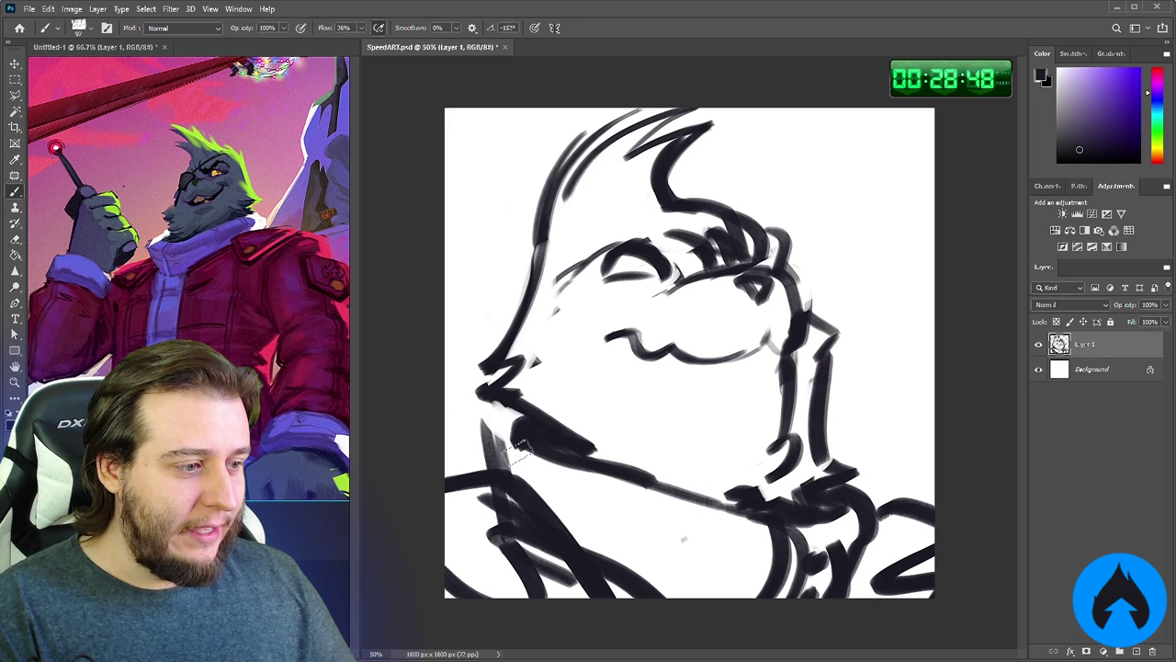
# Erase the stray neck line below the cheek tuft and redraw it as the collar's pointed edge
pyautogui.press('e')
pyautogui.moveTo(497, 412)
pyautogui.mouseDown()
pyautogui.moveTo(541, 434)
pyautogui.moveTo(531, 417)
pyautogui.moveTo(496, 424)
pyautogui.moveTo(487, 450)
pyautogui.mouseUp()
pyautogui.press('b')
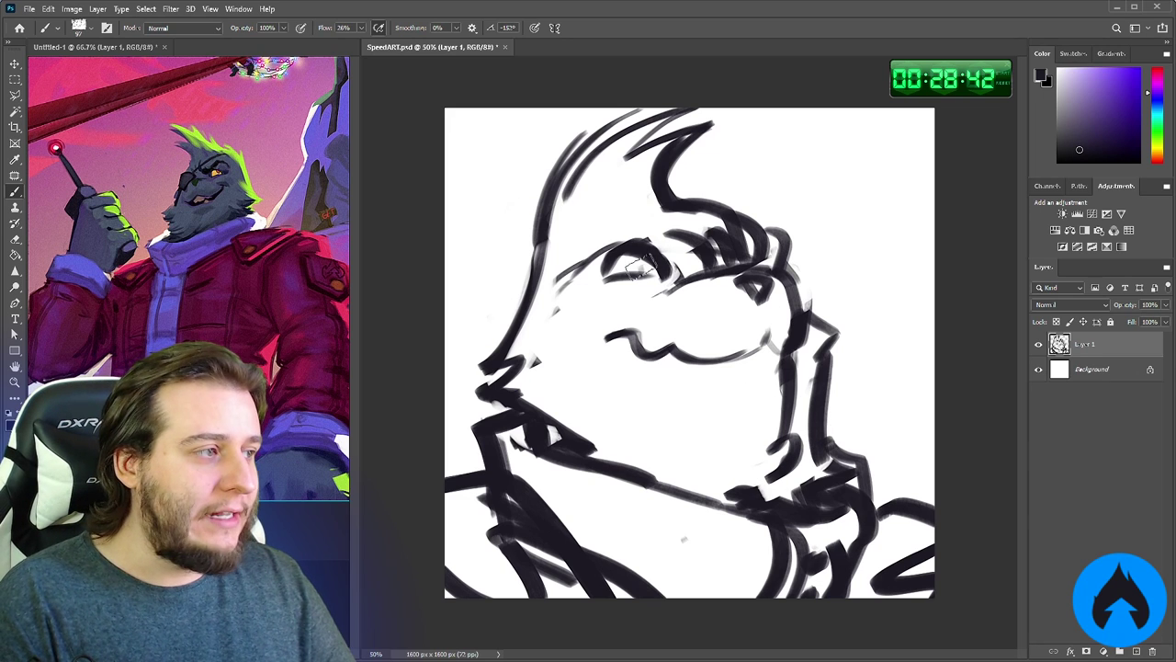
# Thicken the brow above the near eye and rework the brow ridge and far eye with angular dark strokes
pyautogui.moveTo(646, 252)
pyautogui.mouseDown()
pyautogui.moveTo(644, 269)
pyautogui.moveTo(618, 228)
pyautogui.mouseUp()
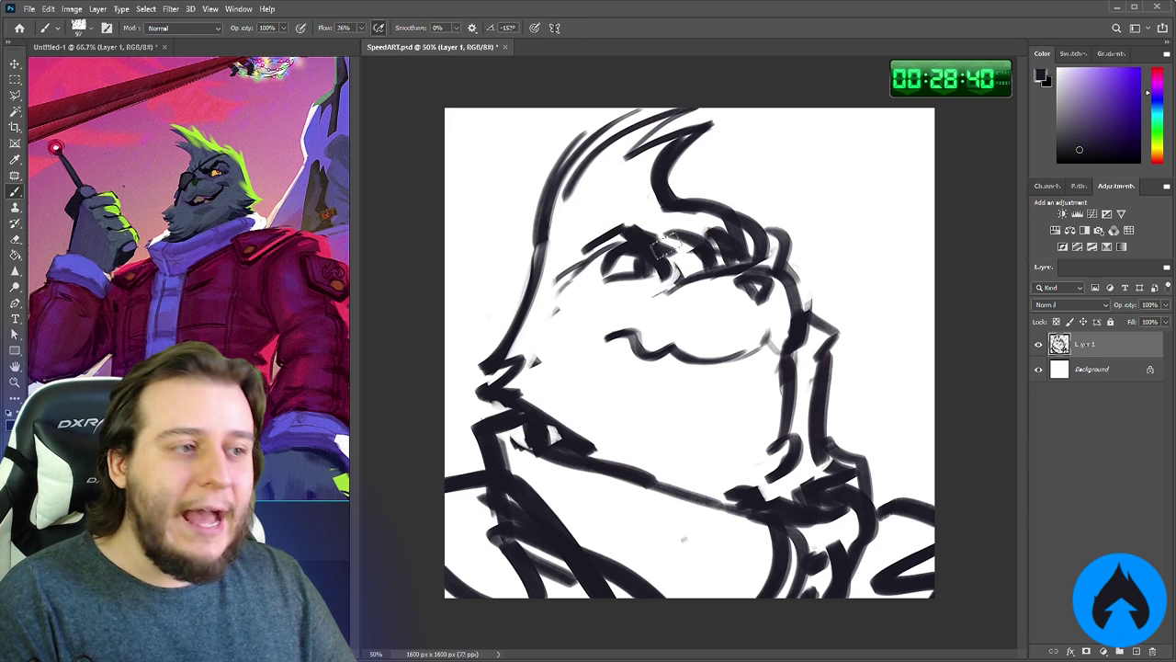
pyautogui.moveTo(688, 254); pyautogui.dragTo(698, 246)
pyautogui.press('e')
pyautogui.moveTo(731, 247)
pyautogui.mouseDown()
pyautogui.moveTo(766, 227)
pyautogui.moveTo(743, 253)
pyautogui.mouseUp()
pyautogui.press('b')
pyautogui.moveTo(737, 250)
pyautogui.mouseDown()
pyautogui.moveTo(775, 232)
pyautogui.moveTo(756, 244)
pyautogui.moveTo(784, 255)
pyautogui.moveTo(749, 246)
pyautogui.mouseUp()
pyautogui.press('b')
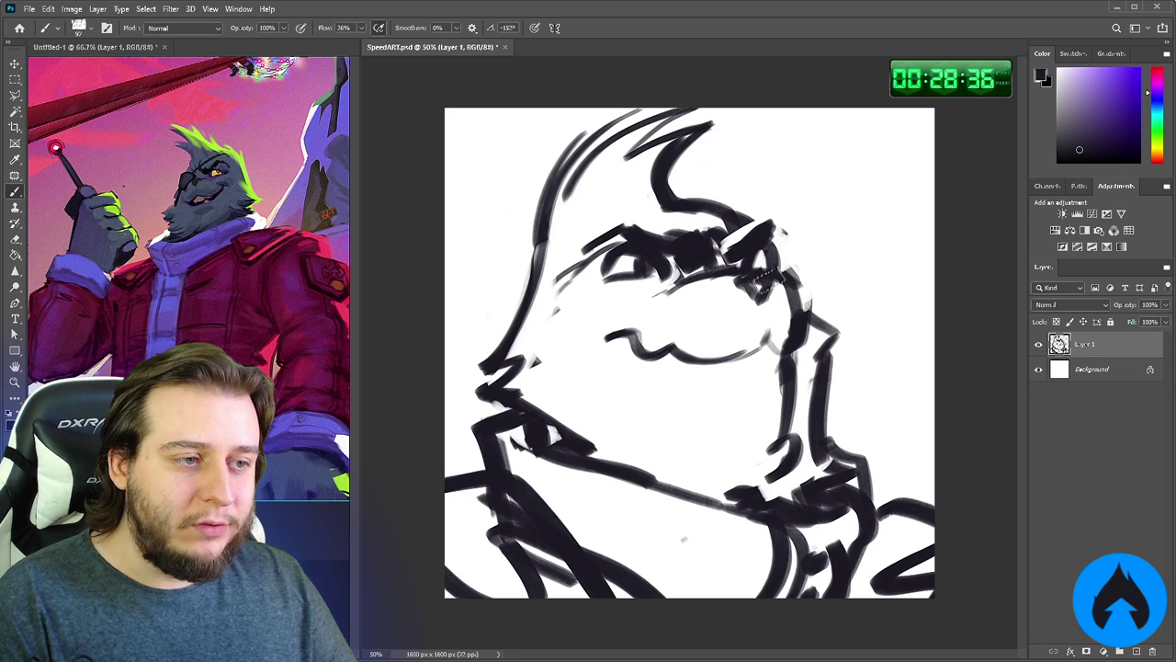
# Erase and redraw the front of the hair crest, the forehead and the back of the head with cleaner lines
pyautogui.press('e')
pyautogui.moveTo(785, 308)
pyautogui.mouseDown()
pyautogui.moveTo(793, 234)
pyautogui.moveTo(807, 285)
pyautogui.moveTo(687, 143)
pyautogui.moveTo(640, 170)
pyautogui.moveTo(720, 113)
pyautogui.mouseUp()
pyautogui.press('b')
pyautogui.press('e')
pyautogui.press('b')
pyautogui.moveTo(696, 114)
pyautogui.mouseDown()
pyautogui.moveTo(649, 120)
pyautogui.moveTo(597, 142)
pyautogui.moveTo(645, 134)
pyautogui.mouseUp()
pyautogui.press('e')
pyautogui.press('b')
pyautogui.moveTo(638, 111)
pyautogui.mouseDown()
pyautogui.moveTo(556, 204)
pyautogui.moveTo(625, 136)
pyautogui.mouseUp()
pyautogui.press('e')
pyautogui.press('b')
pyautogui.moveTo(630, 112); pyautogui.dragTo(542, 219)
pyautogui.press('e')
pyautogui.press('b')
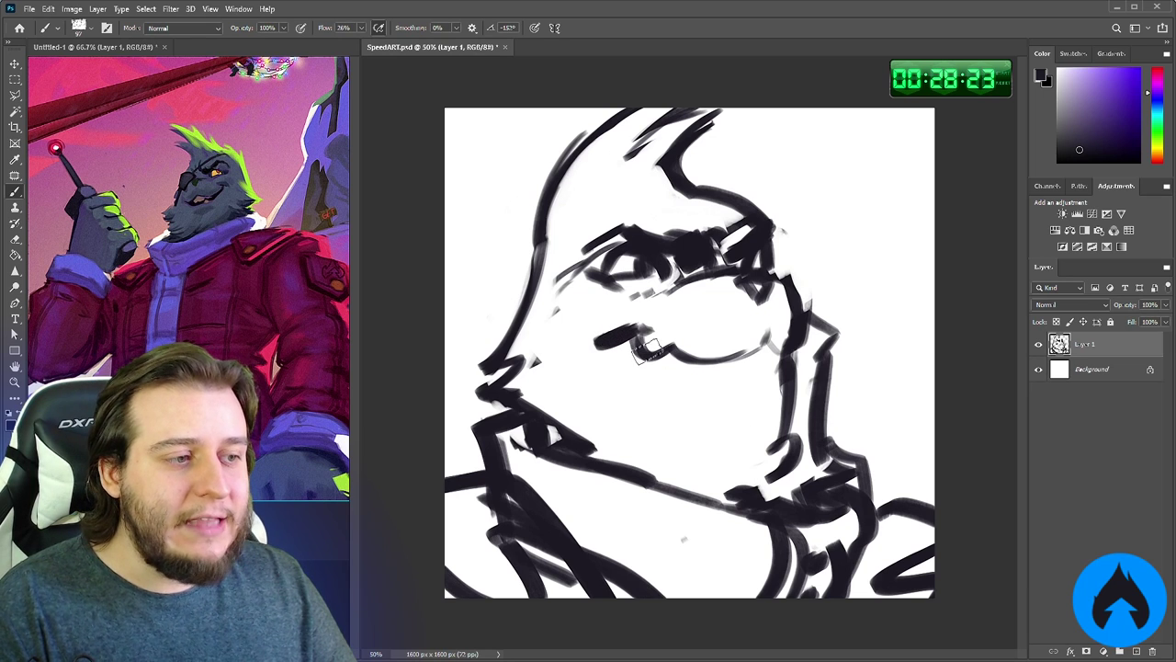
# Rework the mouth into an open grin with an upper lip, lower lip and roughly indicated teeth
pyautogui.press('e')
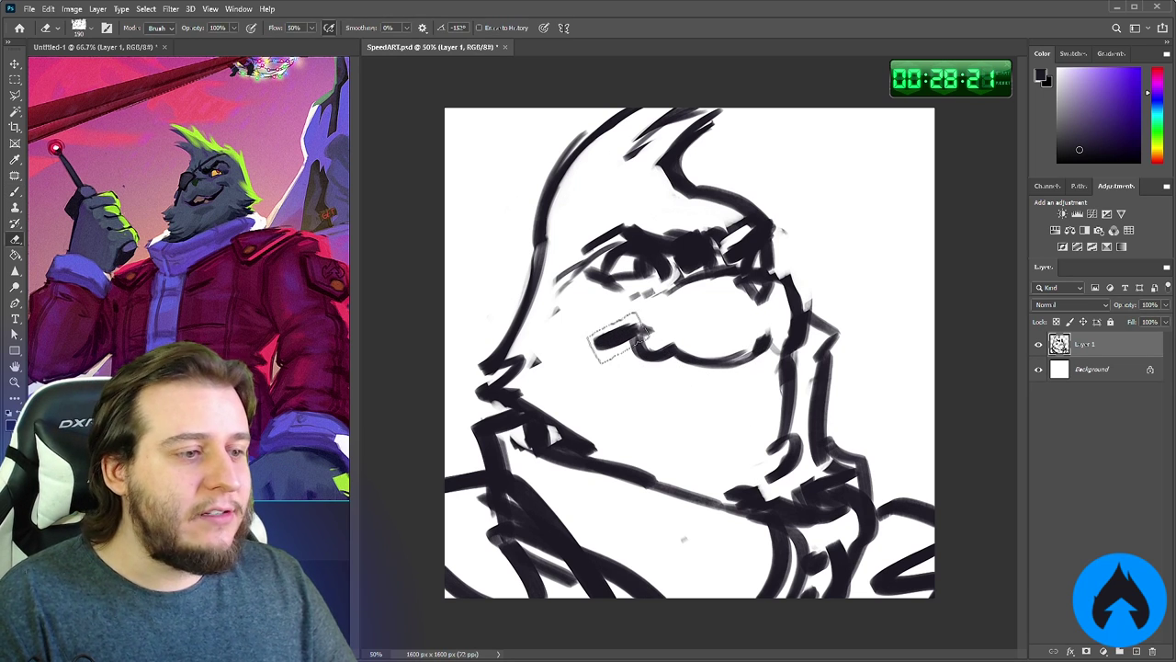
pyautogui.moveTo(616, 340)
pyautogui.mouseDown()
pyautogui.moveTo(644, 337)
pyautogui.moveTo(668, 353)
pyautogui.moveTo(624, 319)
pyautogui.moveTo(622, 337)
pyautogui.moveTo(691, 356)
pyautogui.moveTo(651, 336)
pyautogui.moveTo(594, 333)
pyautogui.moveTo(625, 325)
pyautogui.moveTo(725, 351)
pyautogui.moveTo(778, 347)
pyautogui.mouseUp()
pyautogui.press('b')
pyautogui.press('e')
pyautogui.press('b')
pyautogui.press('e')
pyautogui.press('b')
pyautogui.press('e')
pyautogui.moveTo(709, 370); pyautogui.dragTo(777, 360)
pyautogui.press('b')
pyautogui.moveTo(767, 312); pyautogui.dragTo(768, 342)
pyautogui.moveTo(617, 319); pyautogui.dragTo(698, 335)
pyautogui.moveTo(645, 331); pyautogui.dragTo(669, 360)
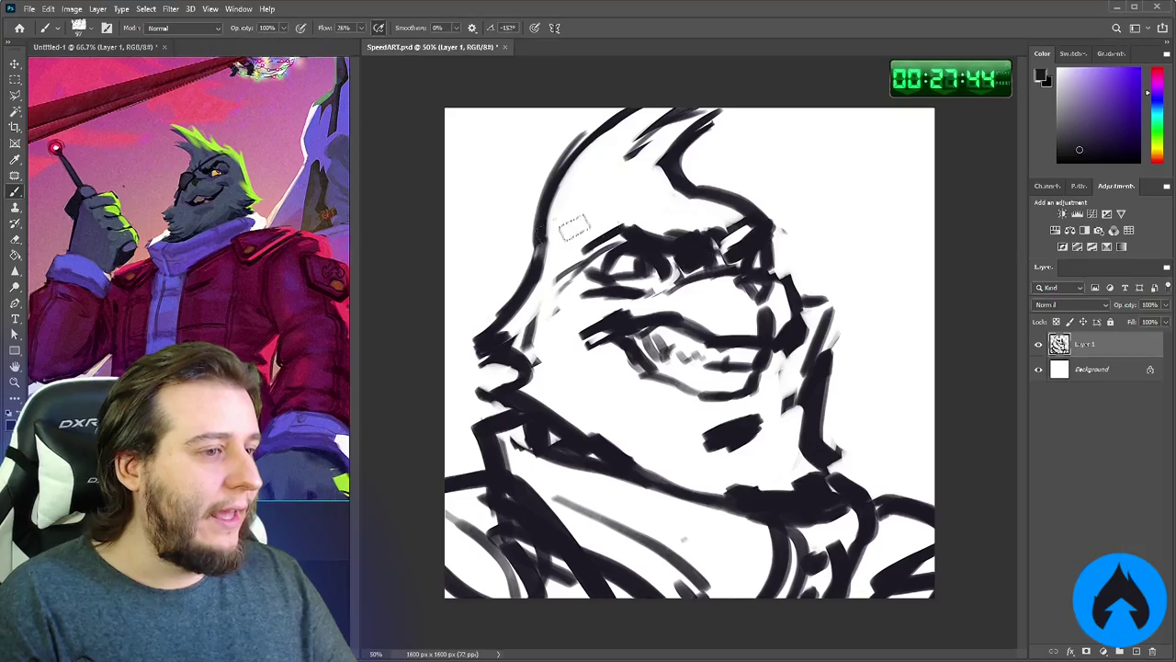
# Flip the sketch layer horizontally with Free Transform
pyautogui.hotkey('ctrl', 't')
pyautogui.rightClick(745, 383)
pyautogui.click(799, 590)
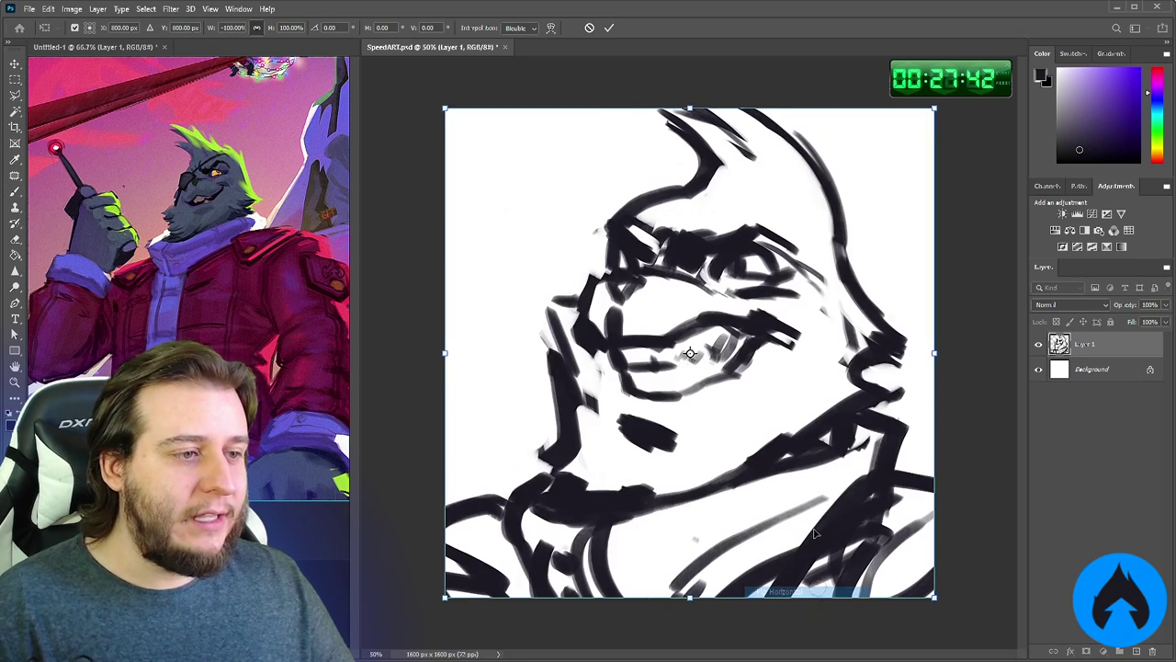
pyautogui.press('Return')
# Rotate the sketch about 13° counterclockwise, scale it up to about 109% and shift it slightly with Free Transform
pyautogui.hotkey('ctrl', 't')
pyautogui.moveTo(956, 337); pyautogui.dragTo(950, 276)
pyautogui.moveTo(983, 535); pyautogui.dragTo(1009, 552)
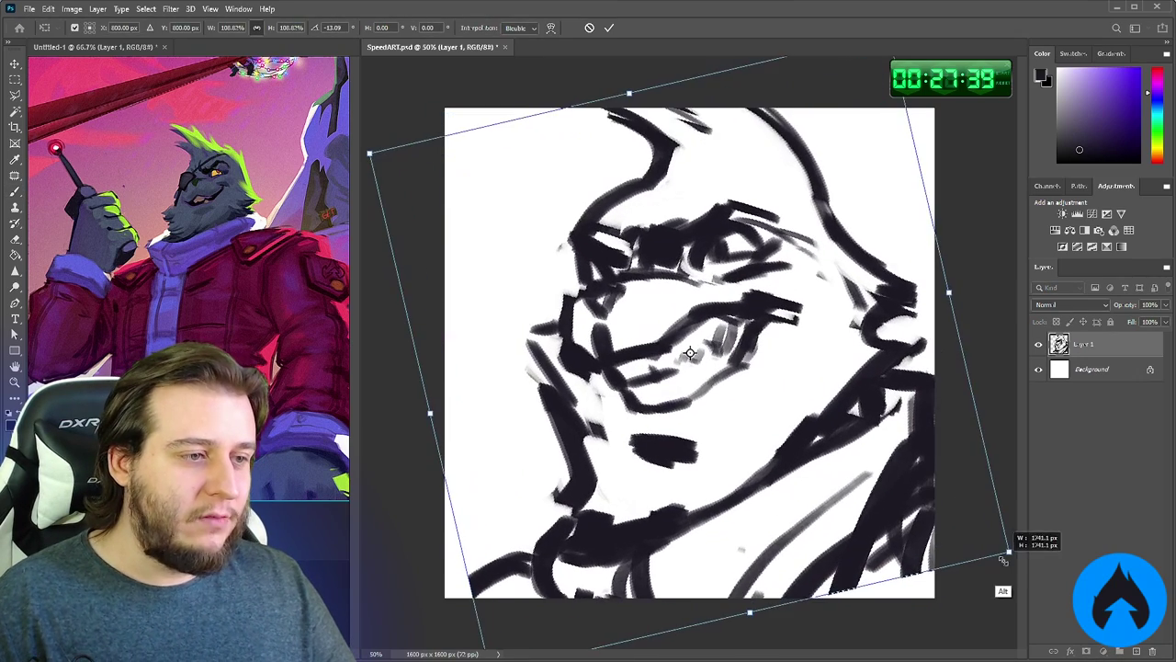
pyautogui.moveTo(958, 511)
pyautogui.mouseDown()
pyautogui.moveTo(964, 496)
pyautogui.moveTo(966, 522)
pyautogui.mouseUp()
pyautogui.press('Return')
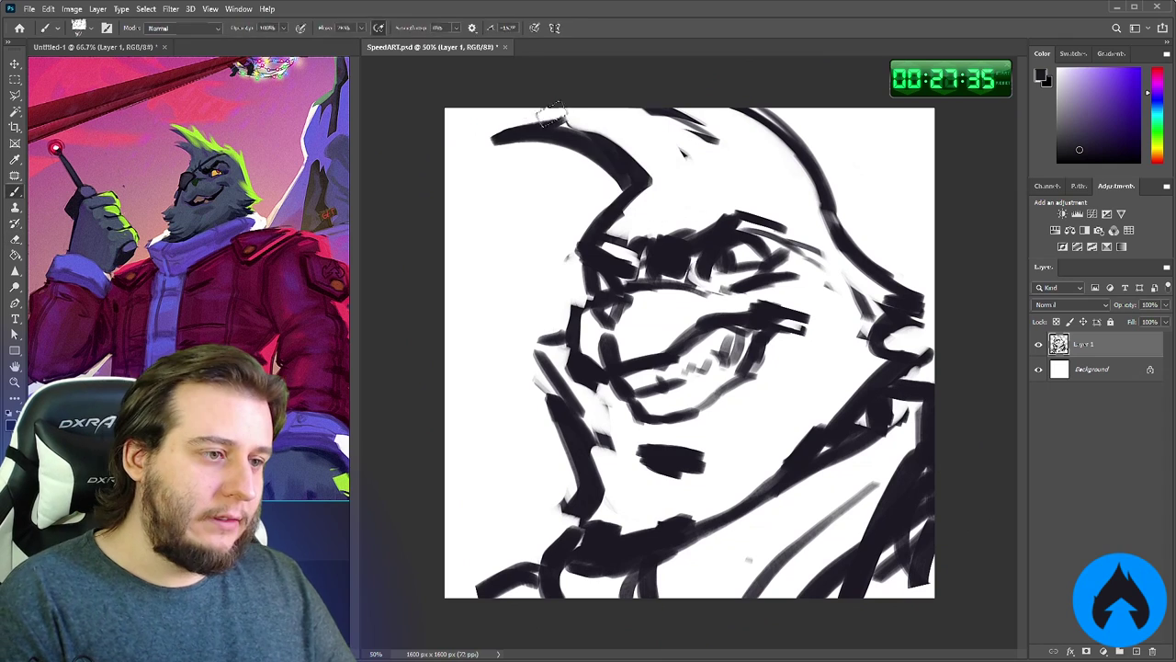
# Redraw the hair crest's tip and base, and add a curved hairline across the forehead
pyautogui.moveTo(520, 115); pyautogui.dragTo(708, 136)
pyautogui.press('e')
pyautogui.press('b')
pyautogui.moveTo(624, 180)
pyautogui.mouseDown()
pyautogui.moveTo(621, 158)
pyautogui.moveTo(606, 206)
pyautogui.mouseUp()
pyautogui.press('e')
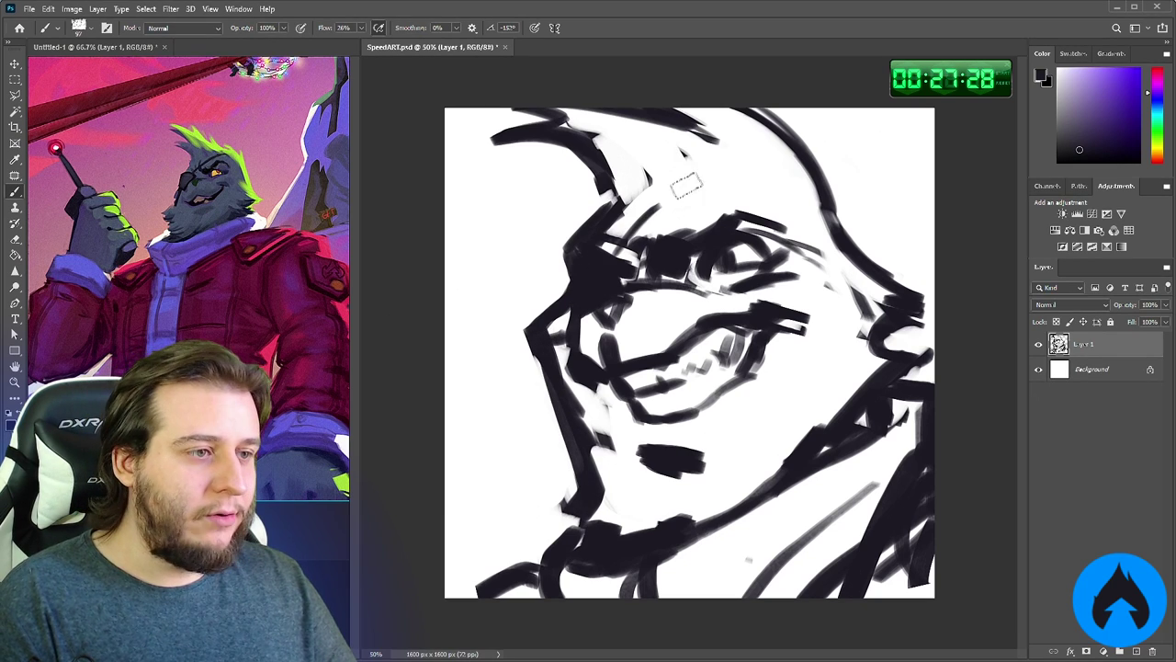
pyautogui.moveTo(634, 207); pyautogui.dragTo(791, 152)
# Redraw the lower lip as a wider grin, square off the chin and break up the shadow mark beneath it
pyautogui.moveTo(618, 425); pyautogui.dragTo(792, 327)
pyautogui.press('e')
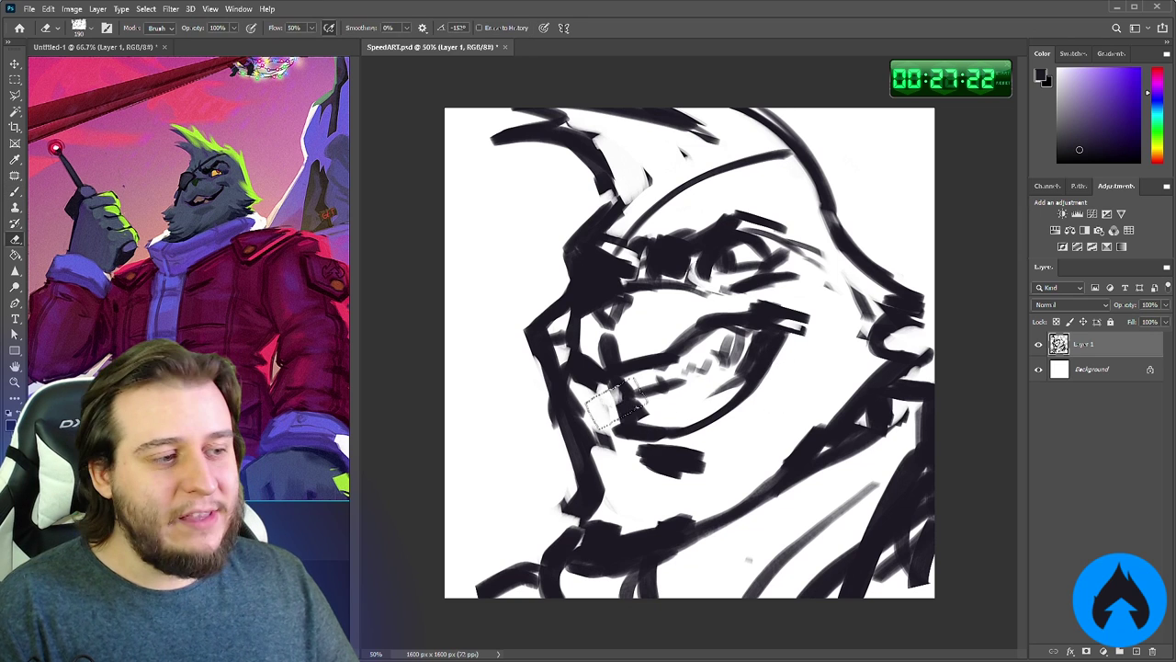
pyautogui.press('b')
pyautogui.moveTo(617, 405)
pyautogui.mouseDown()
pyautogui.moveTo(727, 433)
pyautogui.moveTo(696, 421)
pyautogui.mouseUp()
pyautogui.press('e')
pyautogui.press('b')
pyautogui.moveTo(608, 442)
pyautogui.mouseDown()
pyautogui.moveTo(591, 394)
pyautogui.moveTo(655, 442)
pyautogui.moveTo(686, 439)
pyautogui.mouseUp()
pyautogui.press('e')
pyautogui.moveTo(691, 457)
pyautogui.mouseDown()
pyautogui.moveTo(627, 467)
pyautogui.moveTo(669, 475)
pyautogui.mouseUp()
pyautogui.press('b')
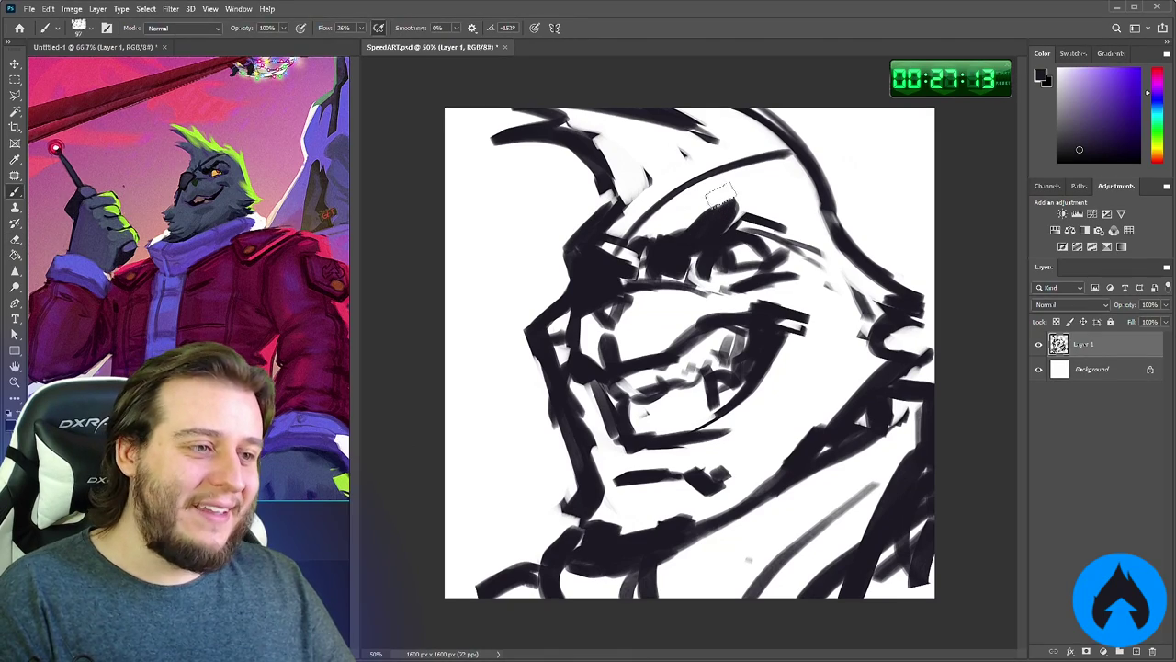
# Clean up around the near eye, then redraw its brow, socket and pupil
pyautogui.press('e')
pyautogui.moveTo(781, 225)
pyautogui.mouseDown()
pyautogui.moveTo(752, 221)
pyautogui.moveTo(773, 250)
pyautogui.moveTo(720, 275)
pyautogui.moveTo(761, 264)
pyautogui.mouseUp()
pyautogui.press('b')
pyautogui.press('e')
pyautogui.press('b')
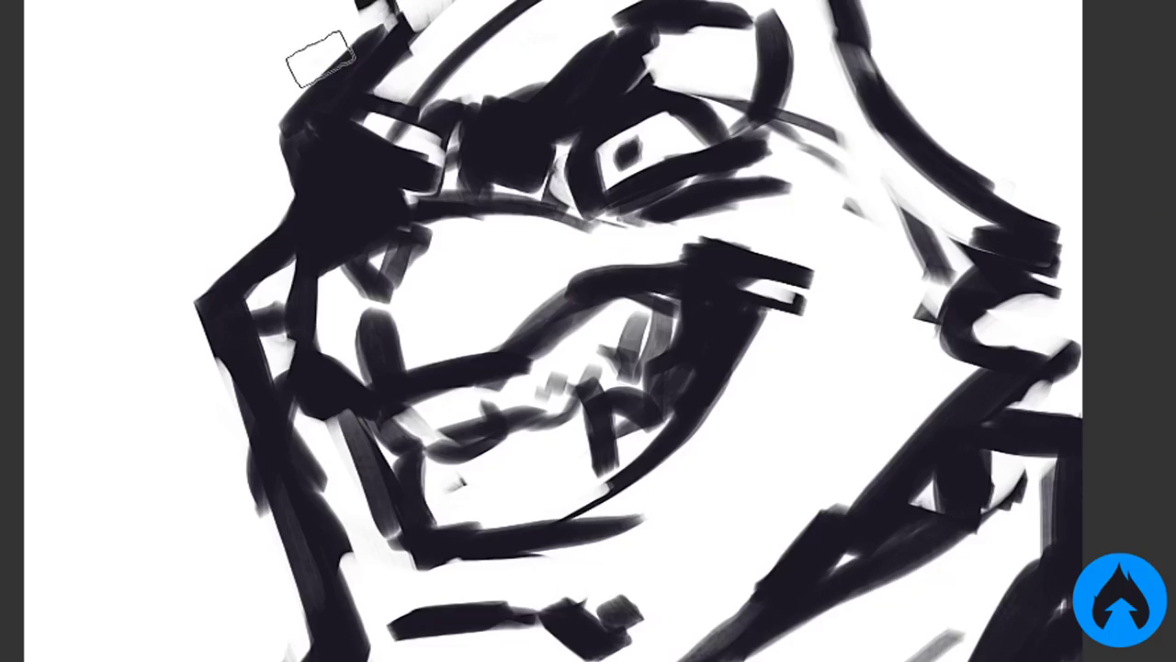
# Draw thin sweeping background curves behind the head on both sides of the canvas
pyautogui.moveTo(321, 33); pyautogui.dragTo(99, 165)
pyautogui.moveTo(26, 219); pyautogui.dragTo(189, 230)
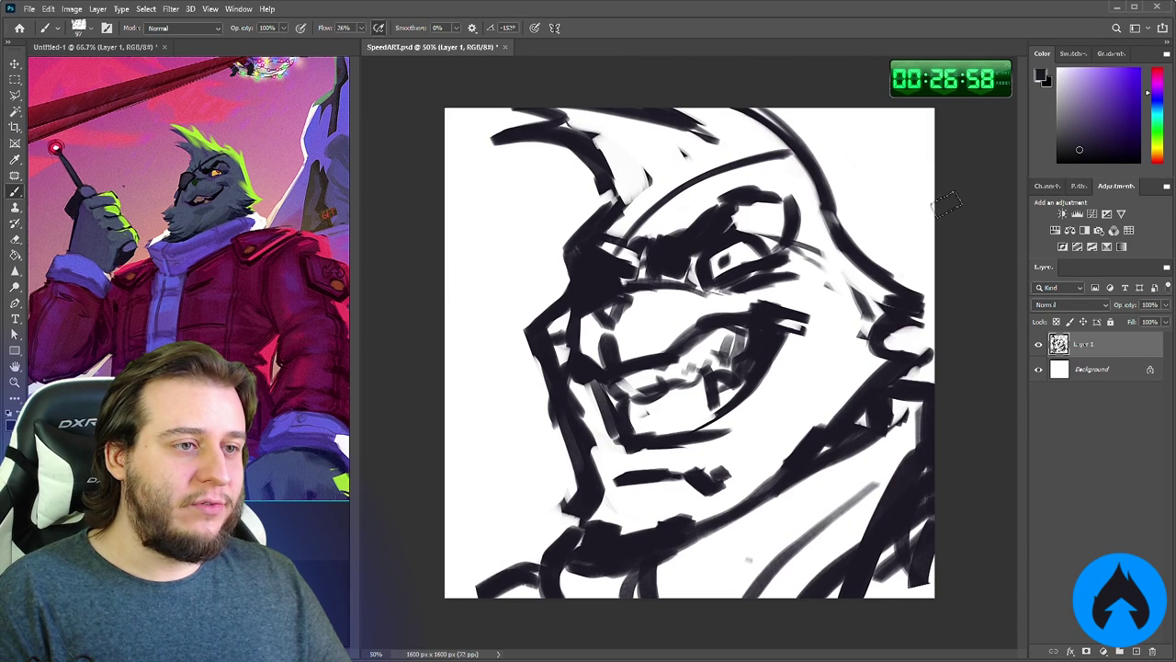
pyautogui.moveTo(575, 182); pyautogui.dragTo(510, 242)
pyautogui.moveTo(441, 276); pyautogui.dragTo(512, 244)
pyautogui.moveTo(437, 332); pyautogui.dragTo(520, 295)
pyautogui.moveTo(439, 370); pyautogui.dragTo(533, 320)
pyautogui.moveTo(443, 476); pyautogui.dragTo(475, 473)
# Outline the collar corner and shoulder below the chin and add curved fold lines along the collar
pyautogui.moveTo(570, 480)
pyautogui.mouseDown()
pyautogui.moveTo(506, 571)
pyautogui.moveTo(439, 567)
pyautogui.mouseUp()
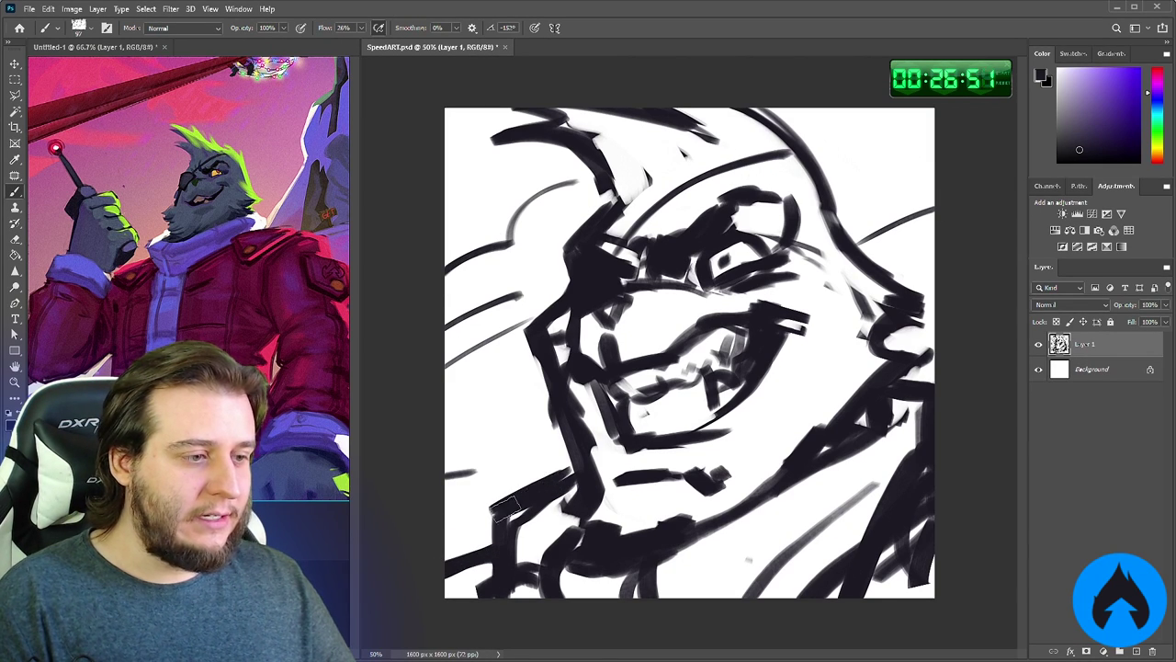
pyautogui.moveTo(504, 505); pyautogui.dragTo(533, 602)
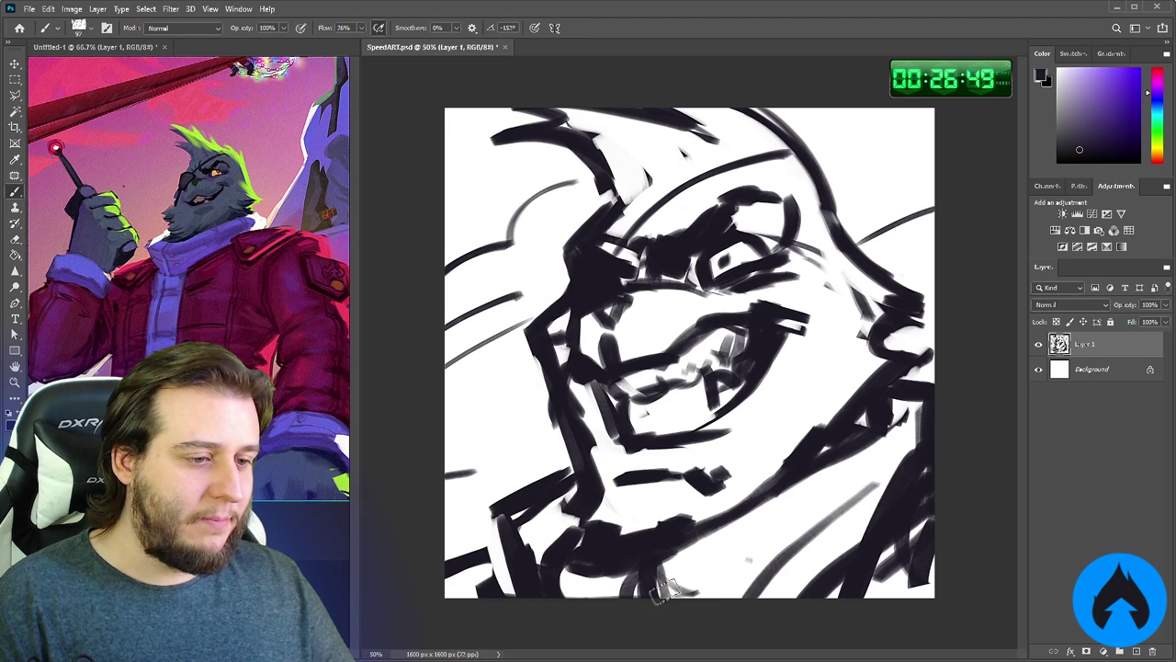
pyautogui.moveTo(665, 560); pyautogui.dragTo(902, 449)
pyautogui.moveTo(806, 552); pyautogui.dragTo(887, 481)
# Thin the jaw line with the eraser, add fur strokes along the jaw and redraw the slanted brow
pyautogui.press('e')
pyautogui.moveTo(813, 439)
pyautogui.mouseDown()
pyautogui.moveTo(843, 417)
pyautogui.moveTo(788, 461)
pyautogui.mouseUp()
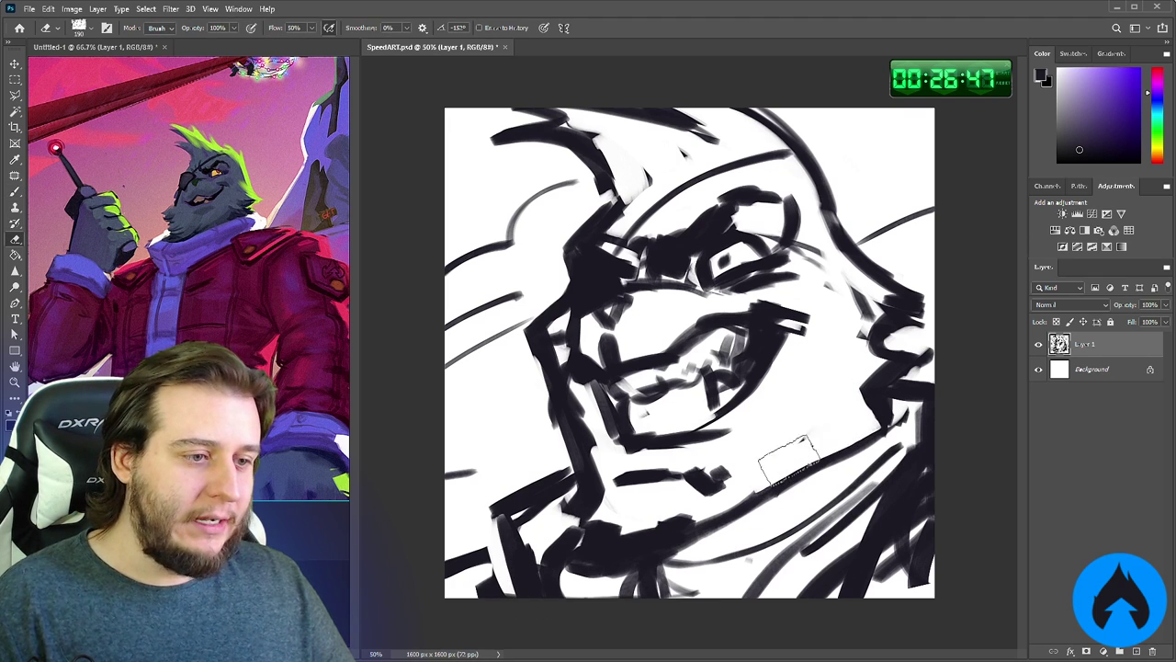
pyautogui.press('b')
pyautogui.moveTo(816, 418); pyautogui.dragTo(770, 484)
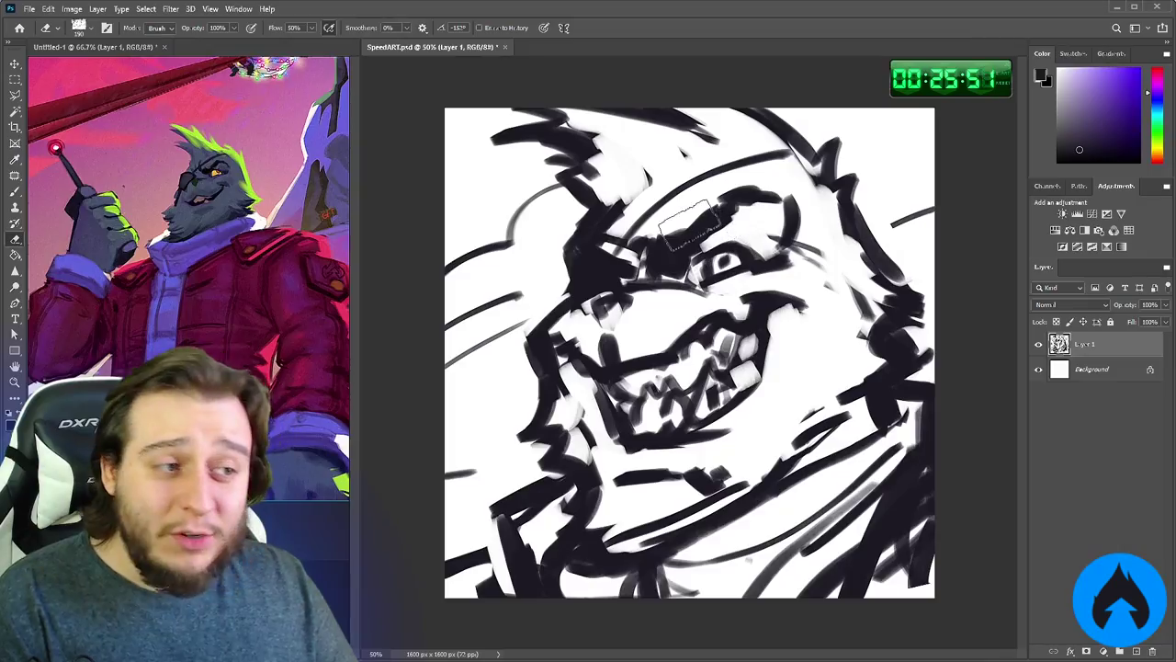
pyautogui.press('b')
pyautogui.moveTo(709, 227); pyautogui.dragTo(741, 211)
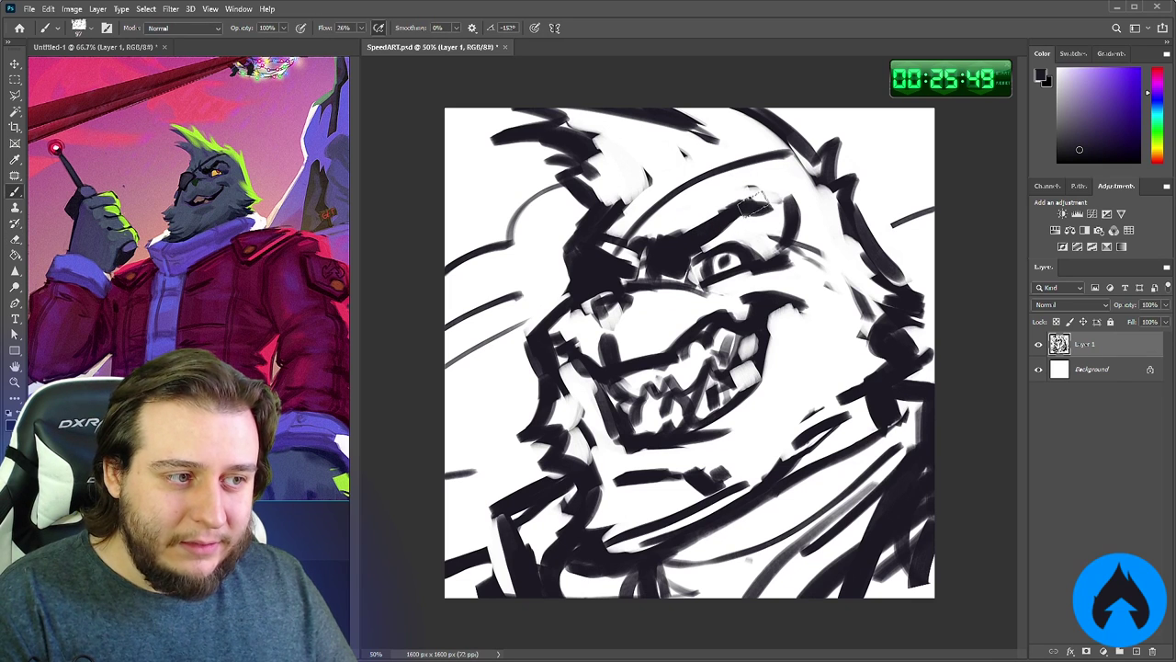
# Undo the last brow stroke and trim the near eye's brow and outer socket with the eraser
pyautogui.hotkey('ctrl', 'z')
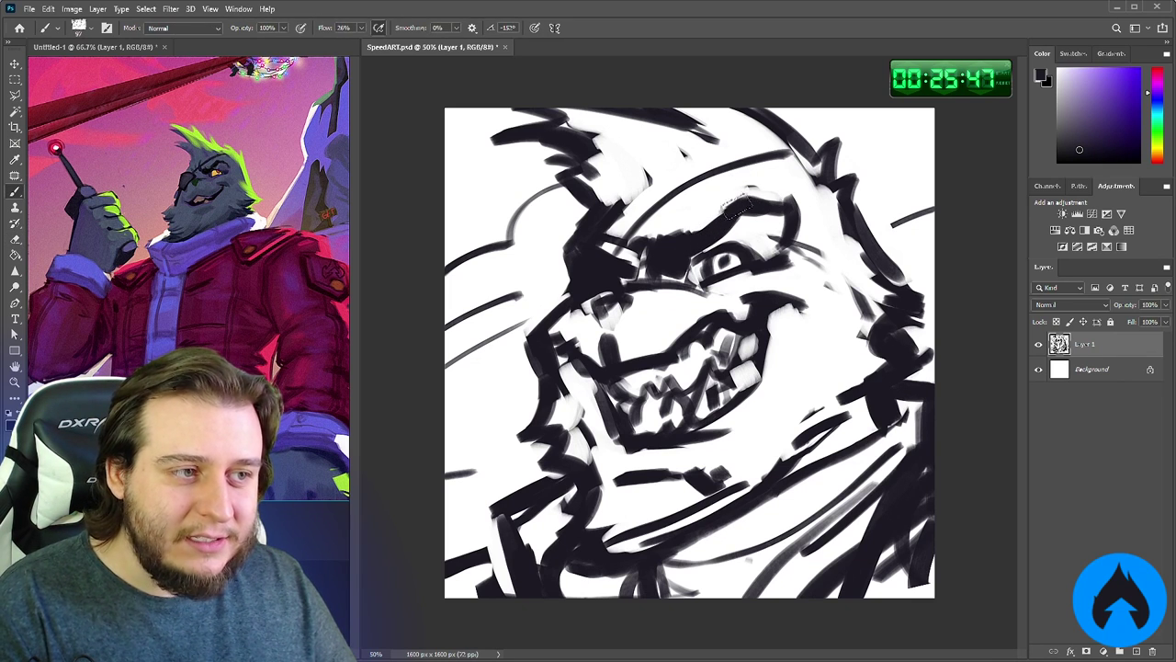
pyautogui.press('e')
pyautogui.moveTo(751, 191); pyautogui.dragTo(806, 239)
pyautogui.press('b')
pyautogui.press('e')
pyautogui.press('b')
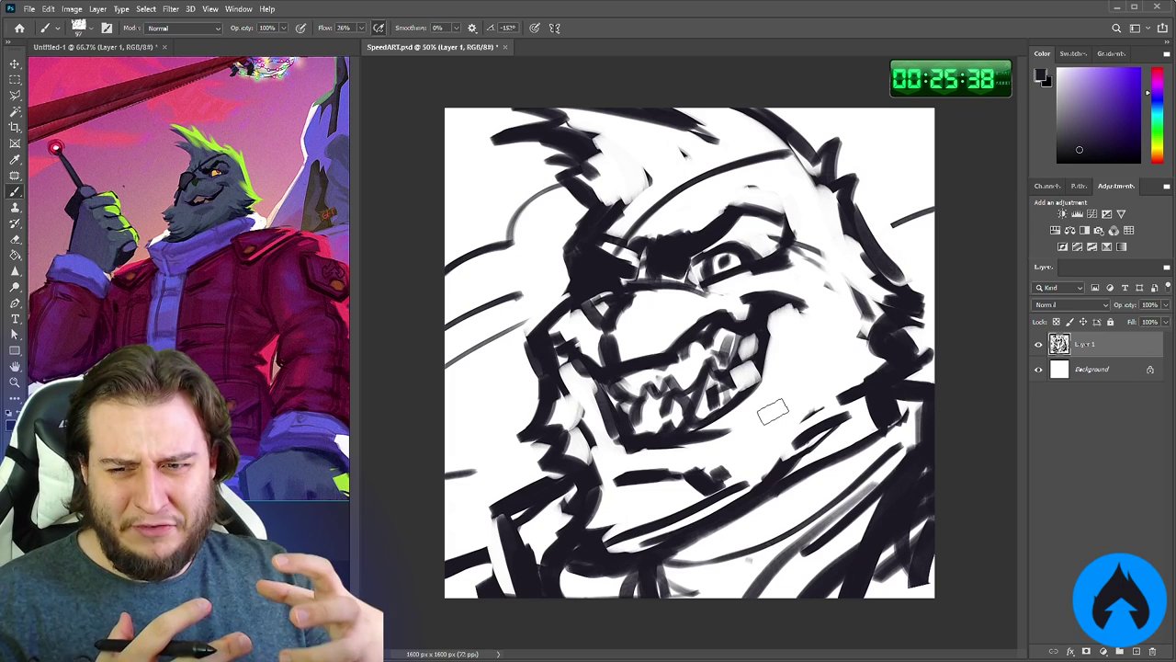
# Erase excess marks between the jaw and collar and repaint the jaw line below the chin
pyautogui.press('e')
pyautogui.moveTo(880, 417)
pyautogui.mouseDown()
pyautogui.moveTo(853, 401)
pyautogui.moveTo(820, 465)
pyautogui.mouseUp()
pyautogui.press('b')
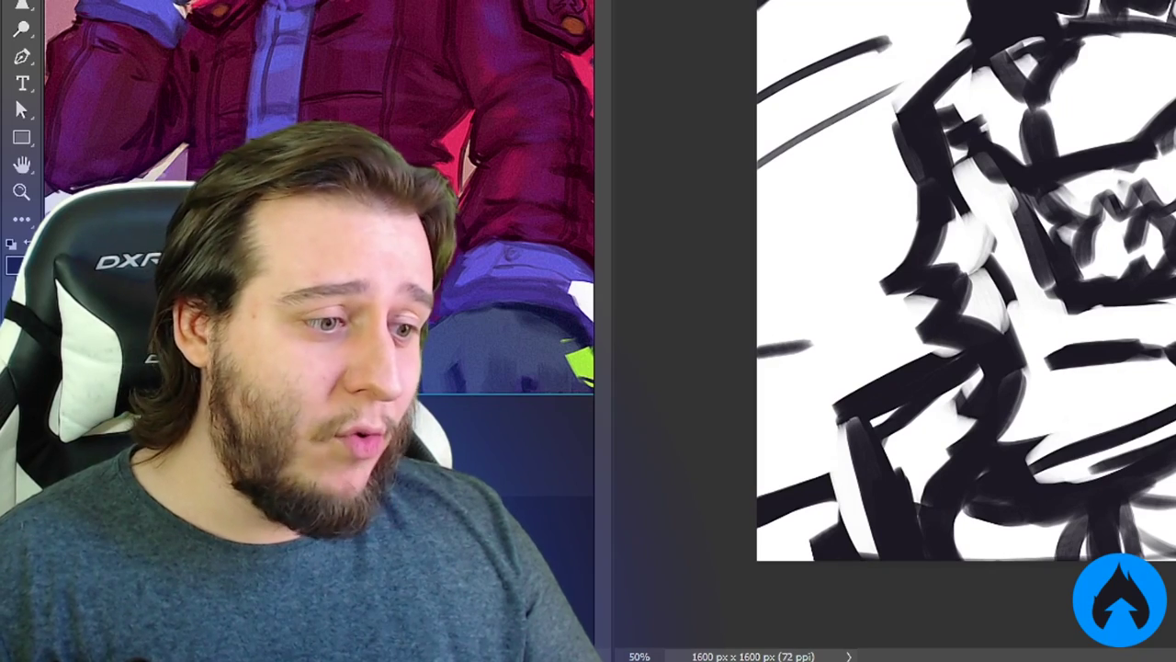
# Warp the sketch's muzzle and near-eye area with a large brush in the Liquify filter
pyautogui.click(170, 8)
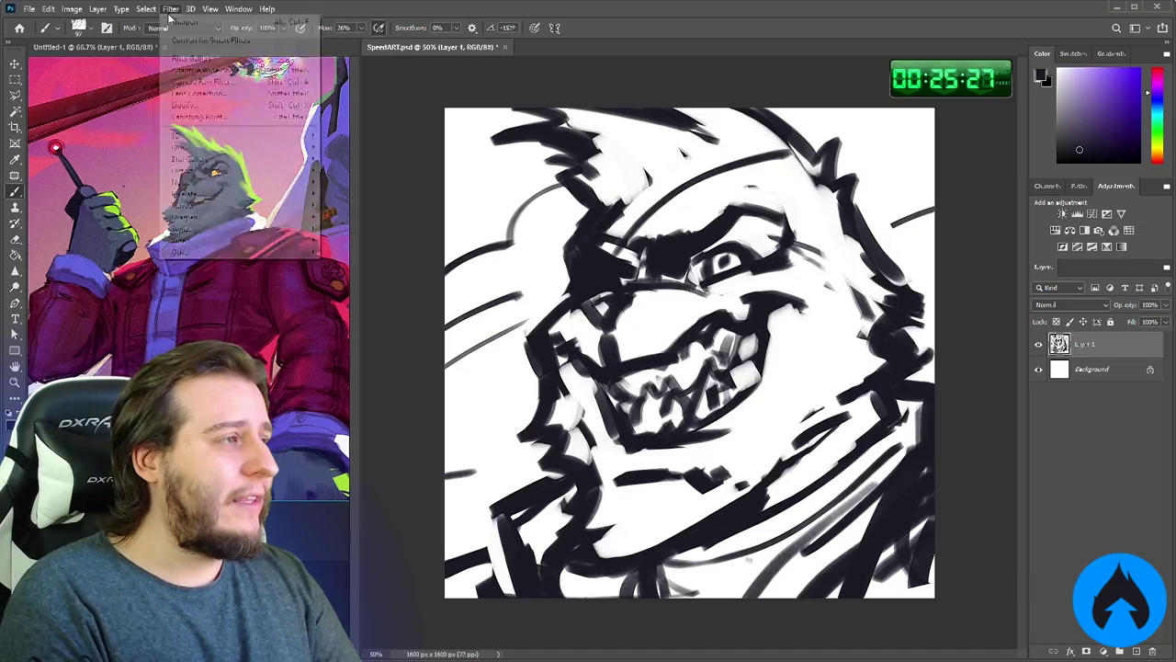
pyautogui.click(212, 105)
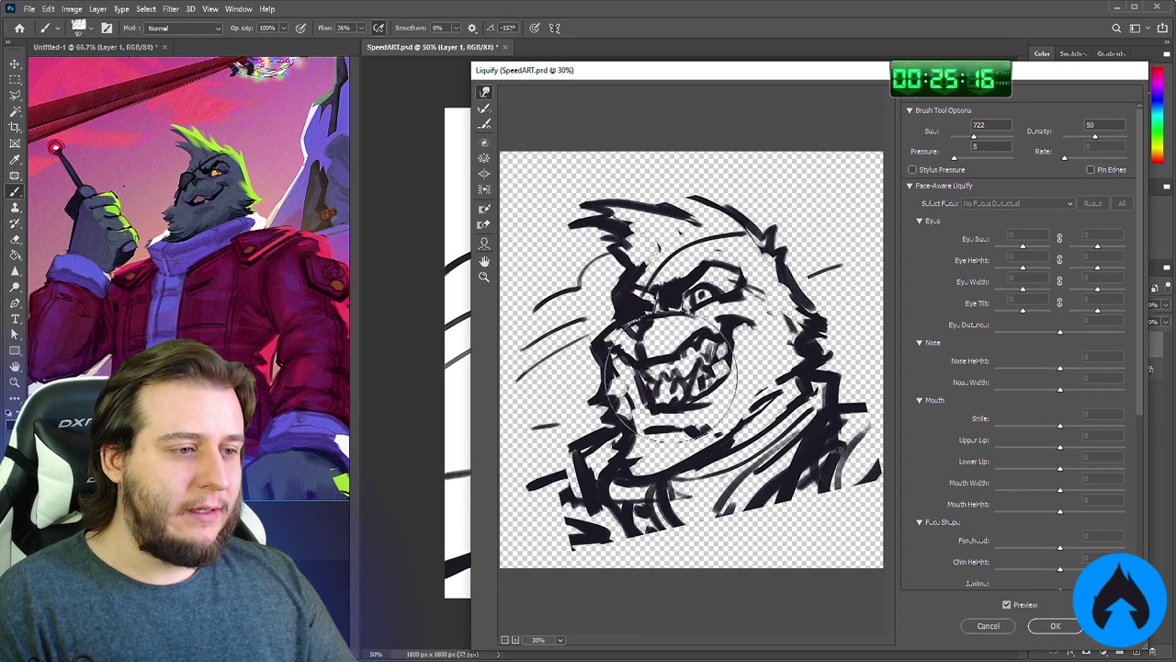
pyautogui.moveTo(670, 378); pyautogui.dragTo(673, 364)
pyautogui.moveTo(725, 319); pyautogui.dragTo(764, 302)
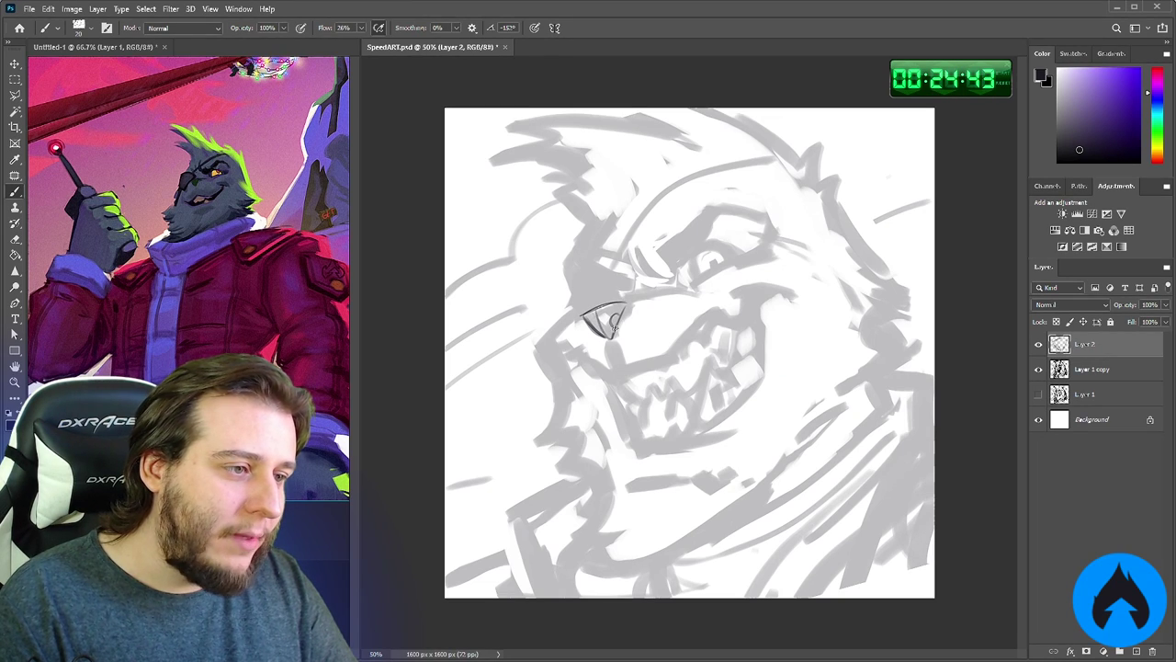
# On Layer 2 above the faded sketch, ink the nose, the grinning mouth's outline and the crease below it
pyautogui.moveTo(623, 312)
pyautogui.mouseDown()
pyautogui.moveTo(611, 324)
pyautogui.moveTo(616, 311)
pyautogui.mouseUp()
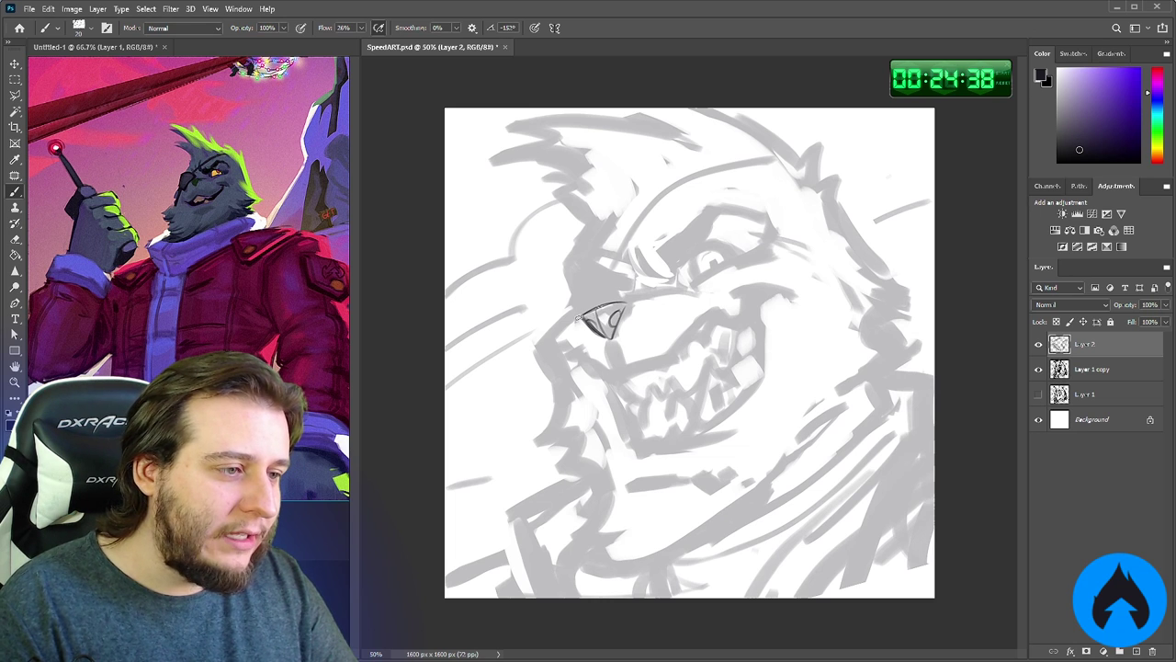
pyautogui.moveTo(577, 349)
pyautogui.mouseDown()
pyautogui.moveTo(612, 365)
pyautogui.moveTo(671, 357)
pyautogui.moveTo(769, 290)
pyautogui.moveTo(757, 351)
pyautogui.mouseUp()
pyautogui.moveTo(755, 294)
pyautogui.mouseDown()
pyautogui.moveTo(750, 387)
pyautogui.moveTo(696, 441)
pyautogui.mouseUp()
pyautogui.moveTo(751, 386)
pyautogui.mouseDown()
pyautogui.moveTo(691, 445)
pyautogui.moveTo(645, 449)
pyautogui.mouseUp()
pyautogui.moveTo(603, 377)
pyautogui.mouseDown()
pyautogui.moveTo(642, 453)
pyautogui.moveTo(691, 466)
pyautogui.moveTo(640, 478)
pyautogui.moveTo(632, 496)
pyautogui.mouseUp()
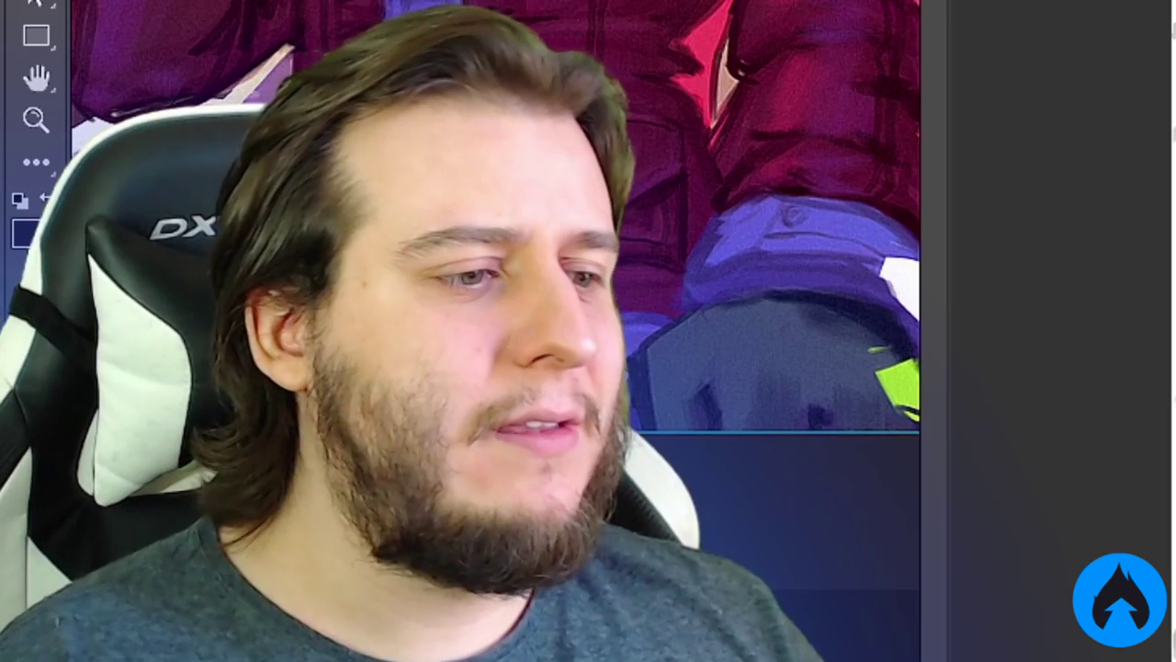
# Ink the gum line and the upper and lower rows of teeth inside the grin, redrawing the back teeth
pyautogui.moveTo(661, 358); pyautogui.dragTo(687, 353)
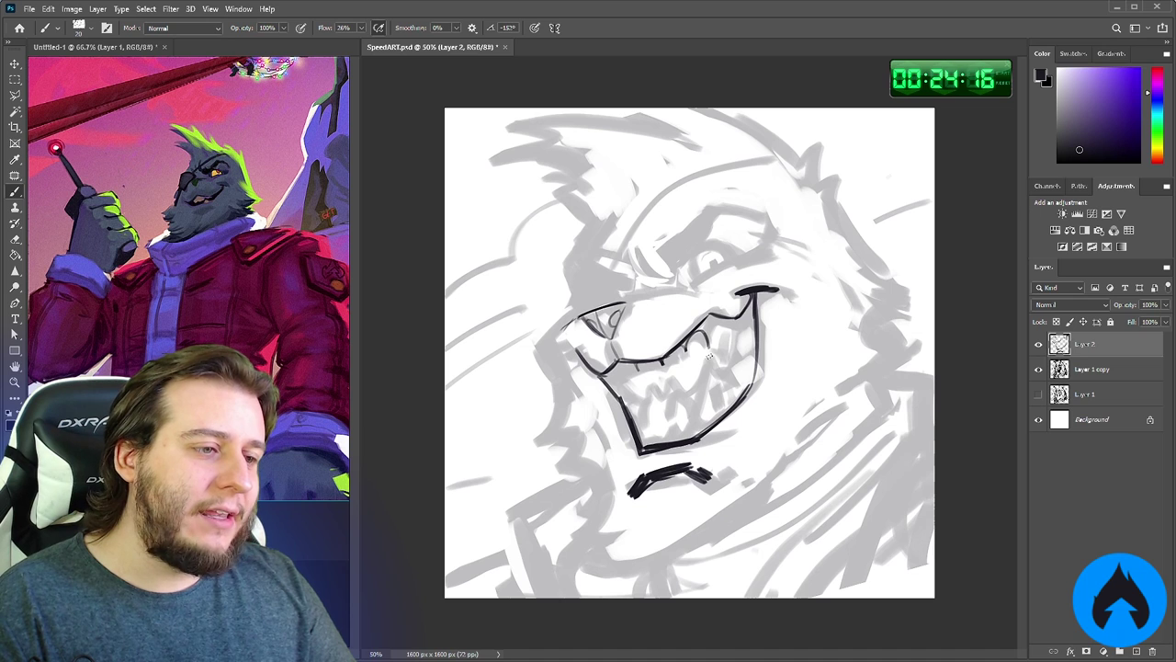
pyautogui.moveTo(664, 383)
pyautogui.mouseDown()
pyautogui.moveTo(647, 388)
pyautogui.moveTo(622, 367)
pyautogui.moveTo(612, 378)
pyautogui.moveTo(630, 405)
pyautogui.mouseUp()
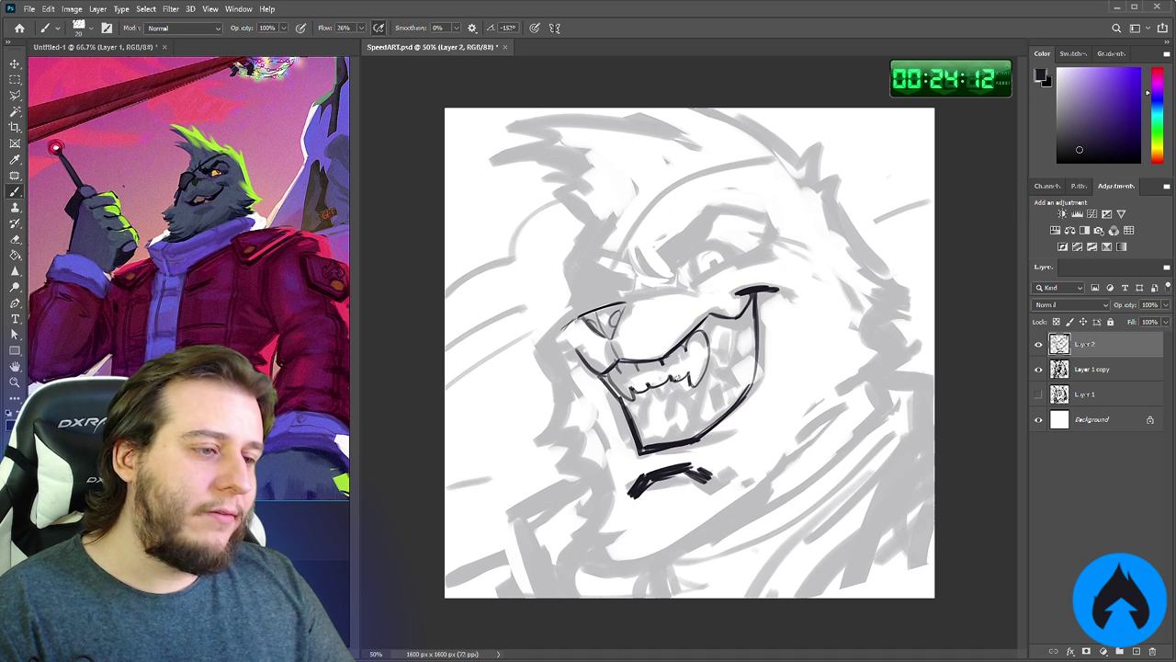
pyautogui.press('e')
pyautogui.press('b')
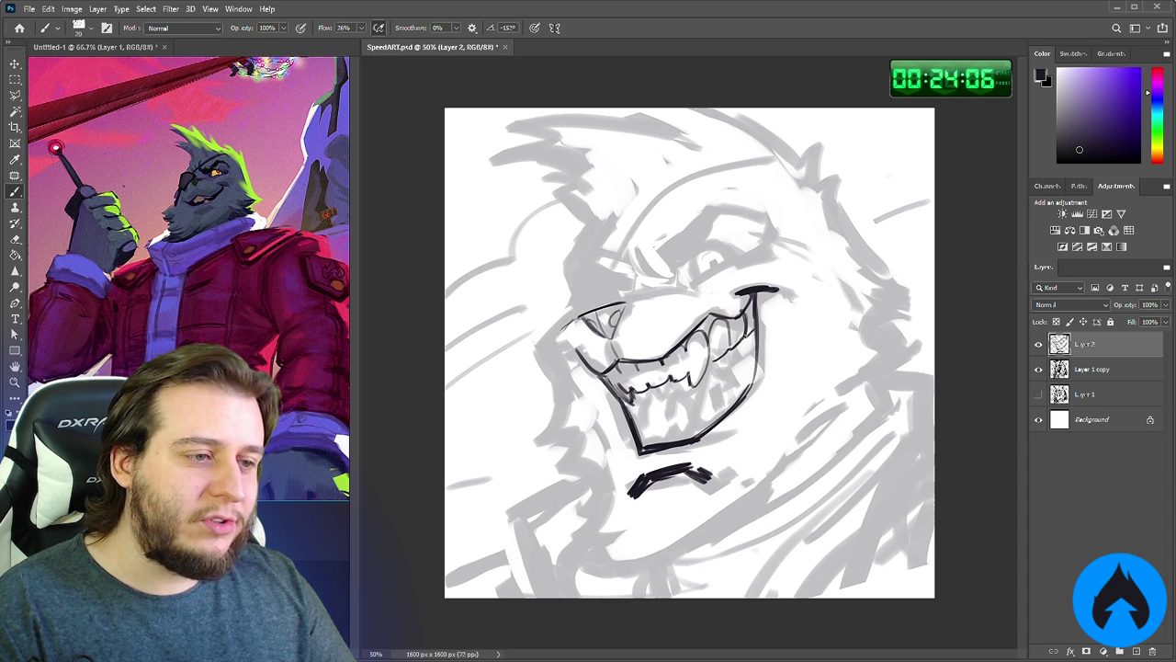
pyautogui.hotkey('ctrl', 'z')
pyautogui.moveTo(729, 344); pyautogui.dragTo(745, 320)
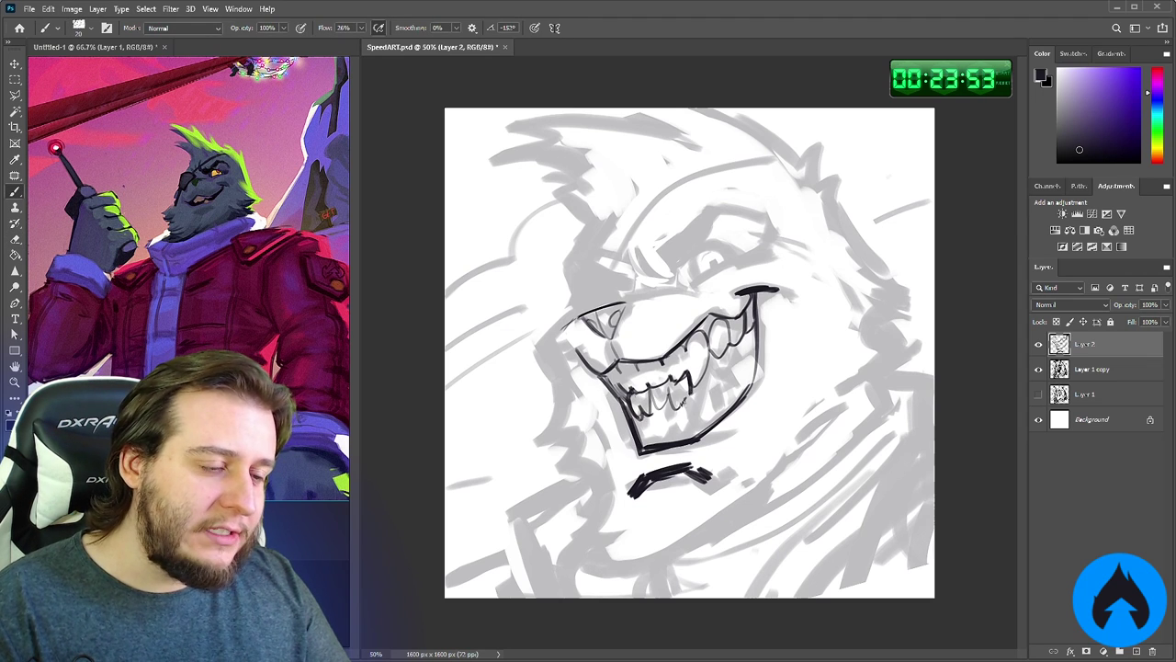
pyautogui.moveTo(641, 419); pyautogui.dragTo(638, 436)
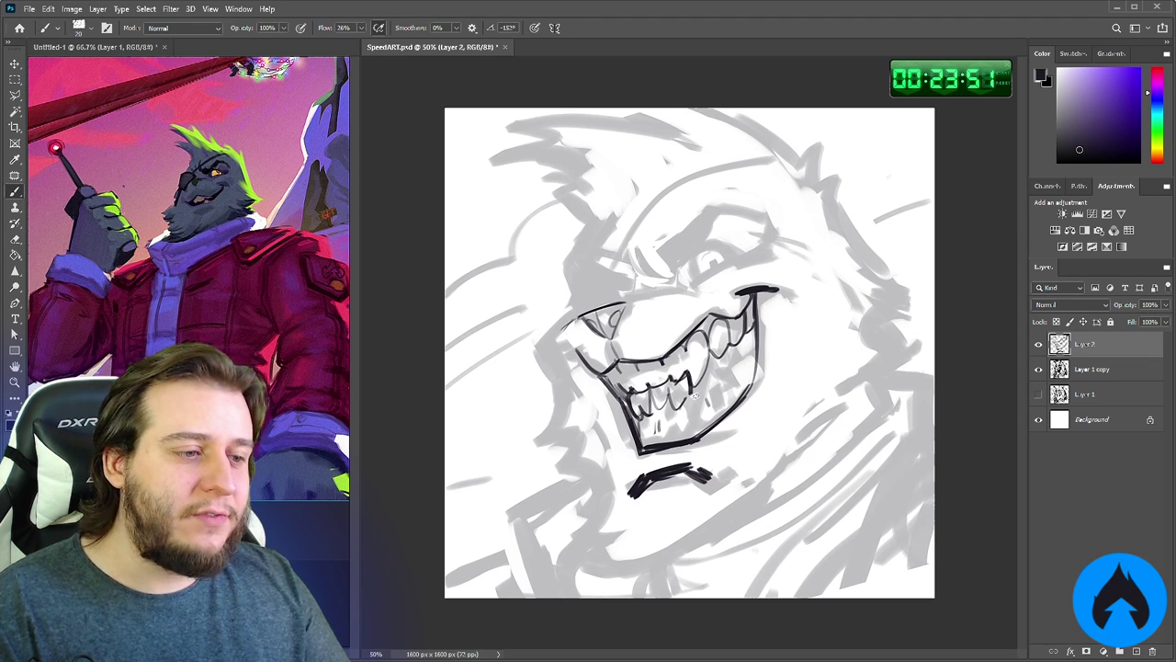
pyautogui.moveTo(693, 394)
pyautogui.mouseDown()
pyautogui.moveTo(720, 379)
pyautogui.moveTo(732, 350)
pyautogui.moveTo(751, 358)
pyautogui.mouseUp()
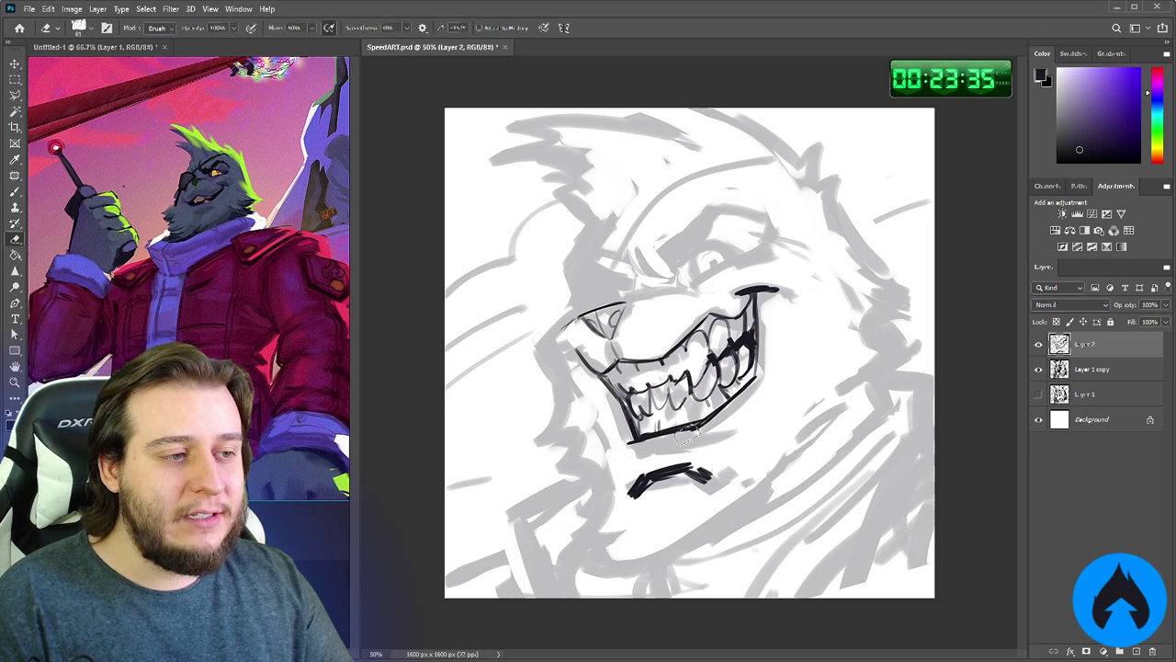
# Redraw the mouth's lower edge closer to the teeth and erase the old line beneath it
pyautogui.moveTo(635, 435); pyautogui.dragTo(712, 414)
pyautogui.moveTo(631, 436)
pyautogui.mouseDown()
pyautogui.moveTo(707, 413)
pyautogui.moveTo(682, 422)
pyautogui.mouseUp()
pyautogui.moveTo(704, 414)
pyautogui.mouseDown()
pyautogui.moveTo(754, 378)
pyautogui.moveTo(745, 388)
pyautogui.mouseUp()
pyautogui.press('e')
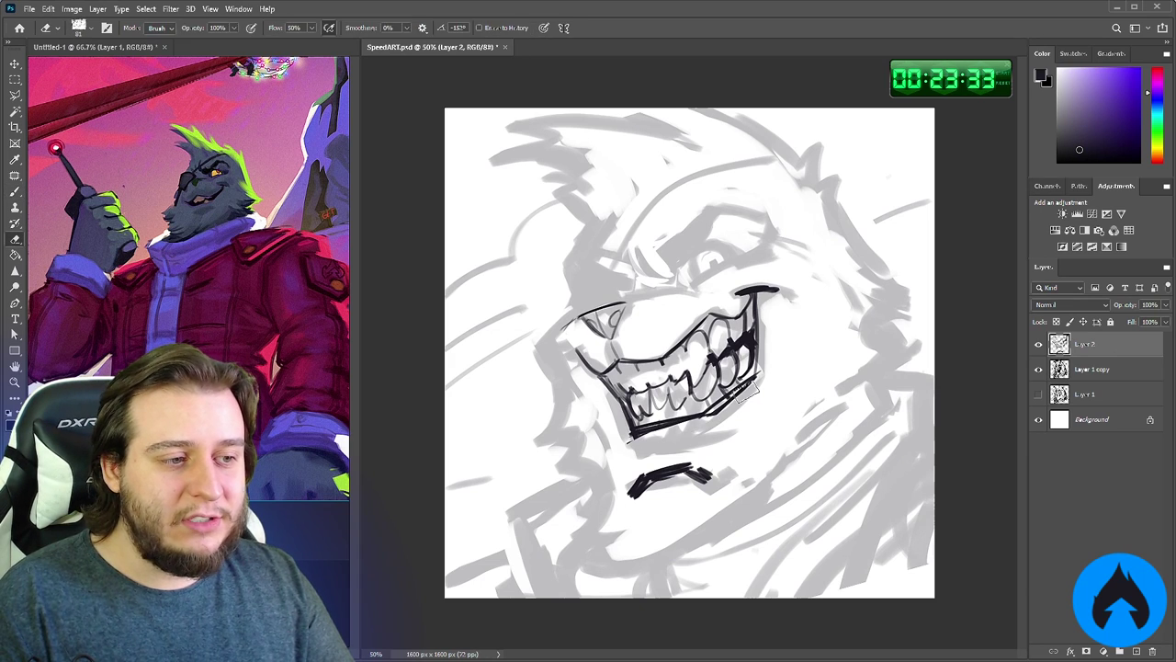
pyautogui.press('b')
pyautogui.press('e')
pyautogui.press('b')
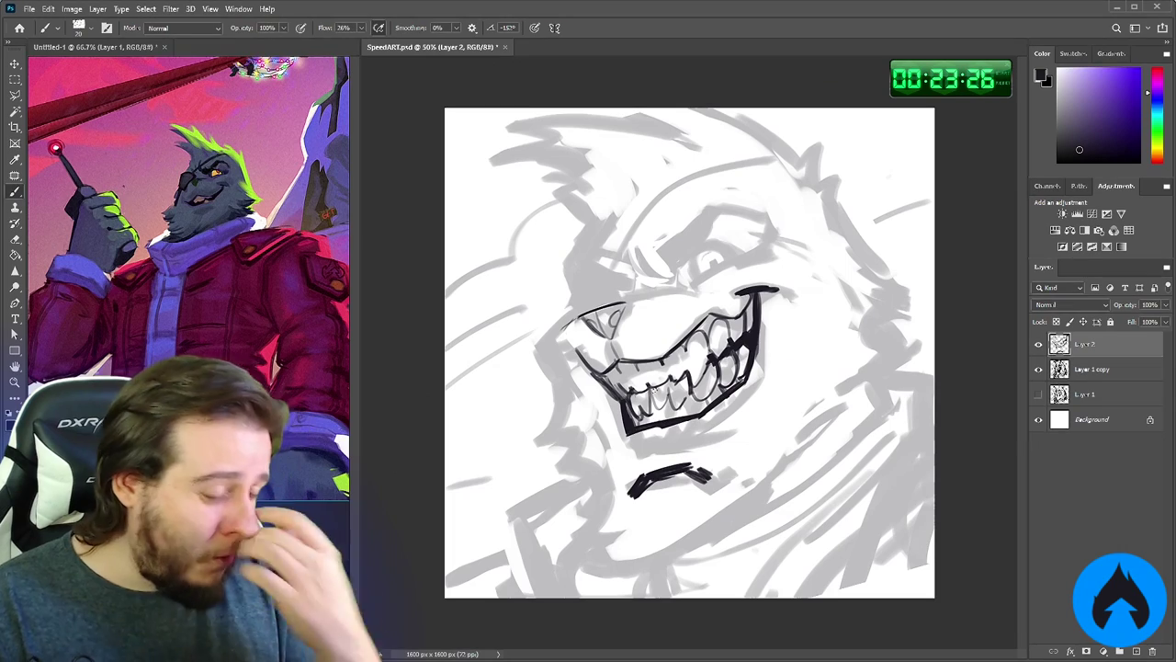
# Enlarge the eraser and remove the thick crease below the mouth
pyautogui.press('e')
pyautogui.rightClick(709, 462)
pyautogui.moveTo(818, 352); pyautogui.dragTo(805, 353)
pyautogui.moveTo(637, 482); pyautogui.dragTo(735, 450)
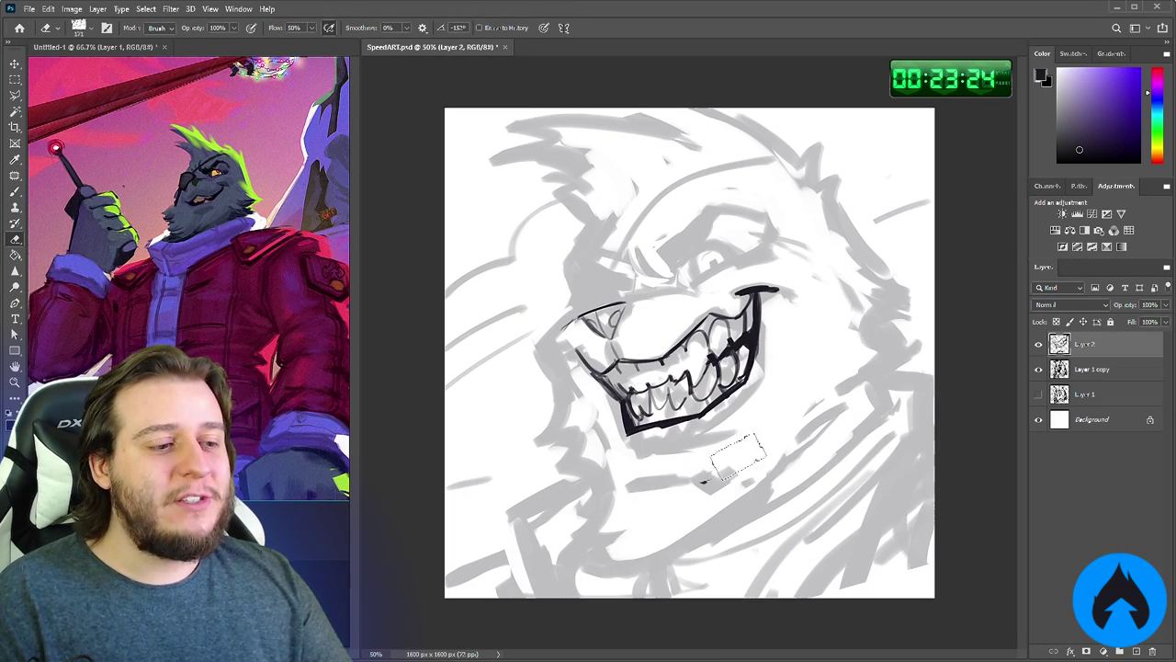
pyautogui.press('b')
pyautogui.moveTo(634, 470); pyautogui.dragTo(696, 468)
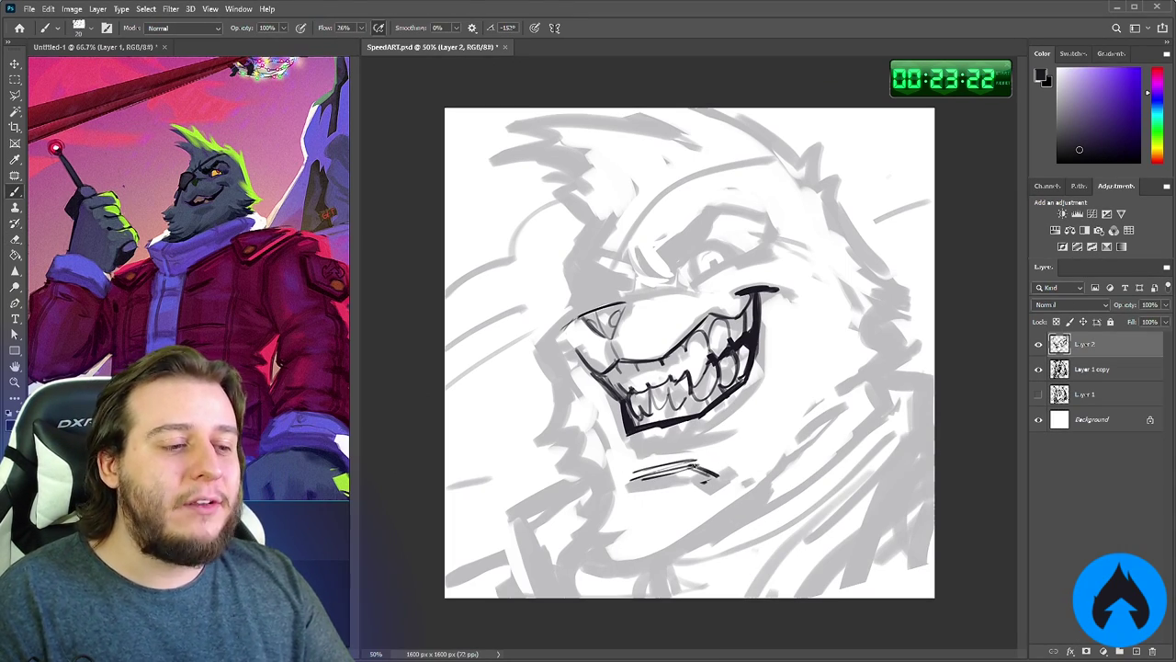
pyautogui.moveTo(618, 494)
pyautogui.mouseDown()
pyautogui.moveTo(629, 473)
pyautogui.moveTo(700, 448)
pyautogui.moveTo(634, 492)
pyautogui.moveTo(710, 476)
pyautogui.mouseUp()
pyautogui.hotkey('ctrl', 'z')
pyautogui.hotkey('ctrl', 'z')
# Ink a thin lower-lip contour around the bottom of the mouth and a finer chin crease below it
pyautogui.press('e')
pyautogui.press('b')
pyautogui.moveTo(630, 455); pyautogui.dragTo(728, 413)
pyautogui.moveTo(619, 453); pyautogui.dragTo(616, 444)
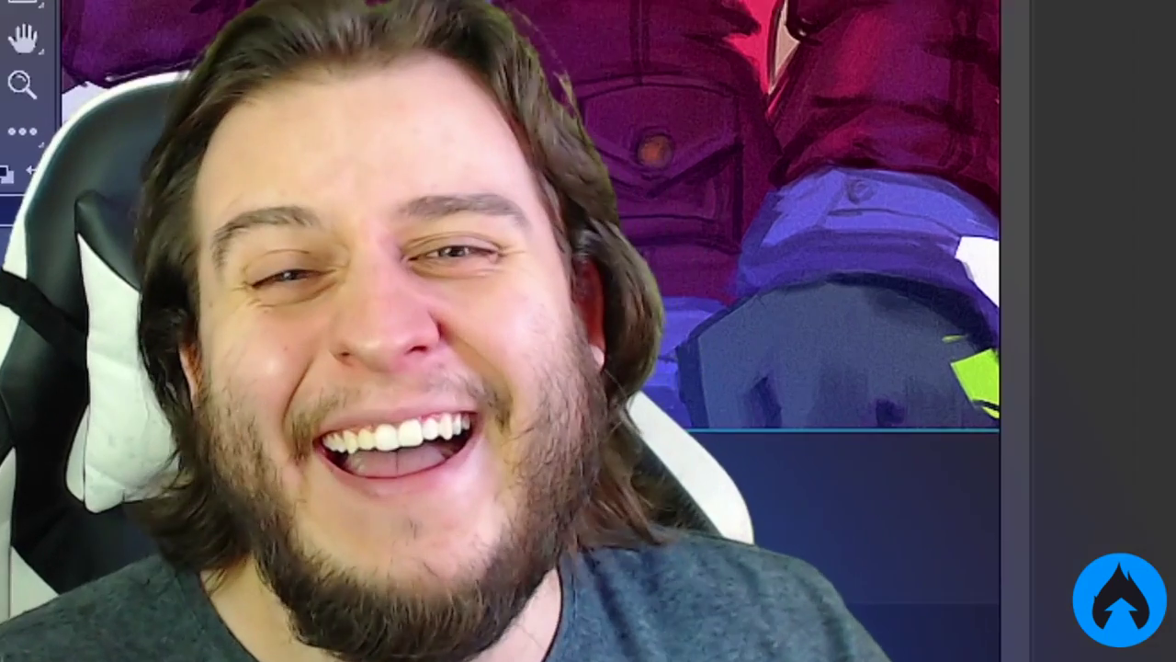
pyautogui.press('e')
pyautogui.press('b')
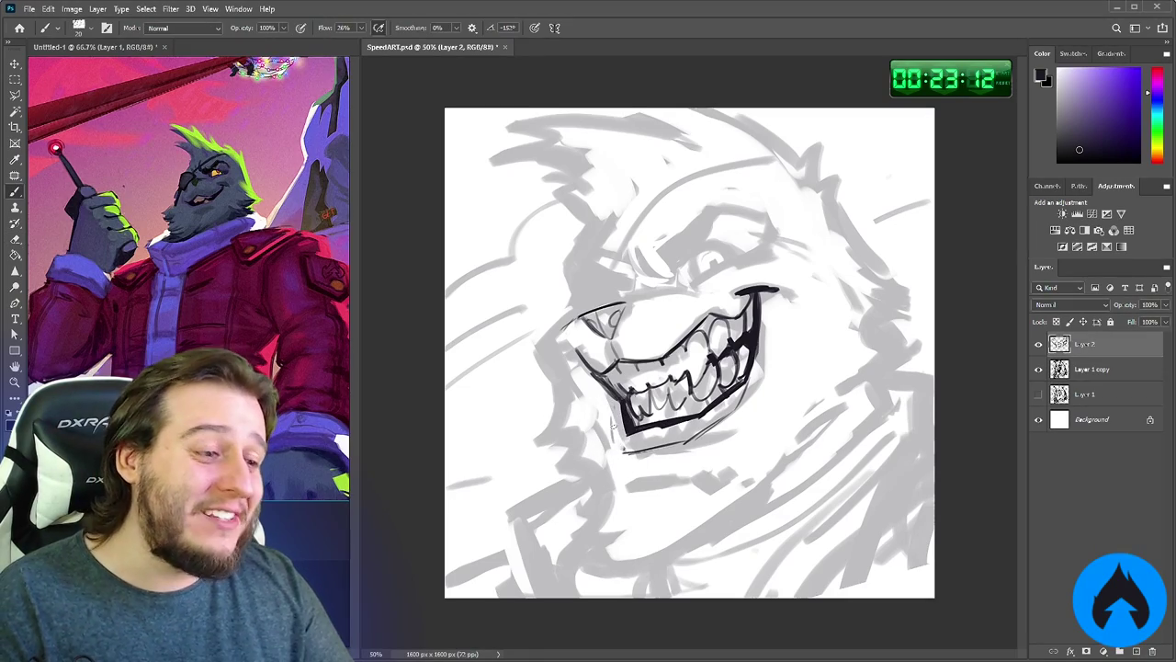
pyautogui.moveTo(617, 441); pyautogui.dragTo(613, 415)
pyautogui.moveTo(684, 460)
pyautogui.mouseDown()
pyautogui.moveTo(640, 468)
pyautogui.moveTo(720, 465)
pyautogui.mouseUp()
pyautogui.moveTo(637, 471); pyautogui.dragTo(617, 490)
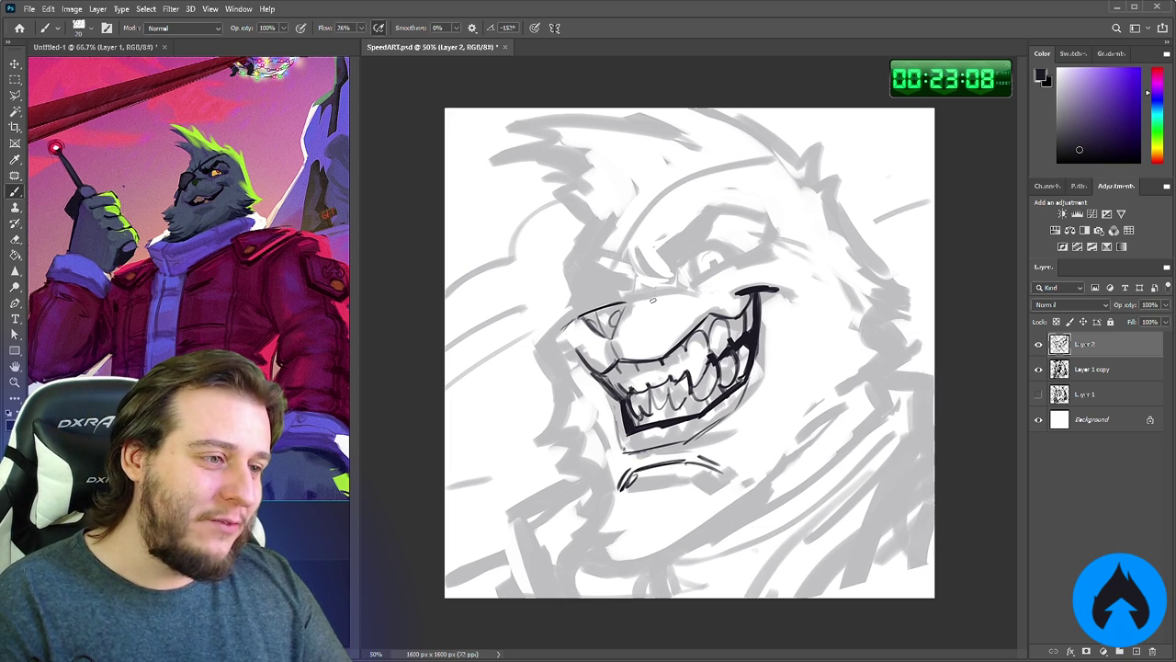
# Ink the snout bridge, the wrinkles beside the brow, the near eye socket and the jagged front of the muzzle
pyautogui.moveTo(594, 302)
pyautogui.mouseDown()
pyautogui.moveTo(710, 286)
pyautogui.moveTo(677, 283)
pyautogui.moveTo(751, 250)
pyautogui.moveTo(788, 249)
pyautogui.moveTo(767, 221)
pyautogui.moveTo(716, 215)
pyautogui.moveTo(670, 276)
pyautogui.mouseUp()
pyautogui.hotkey('ctrl', 'z')
pyautogui.hotkey('ctrl', 'z')
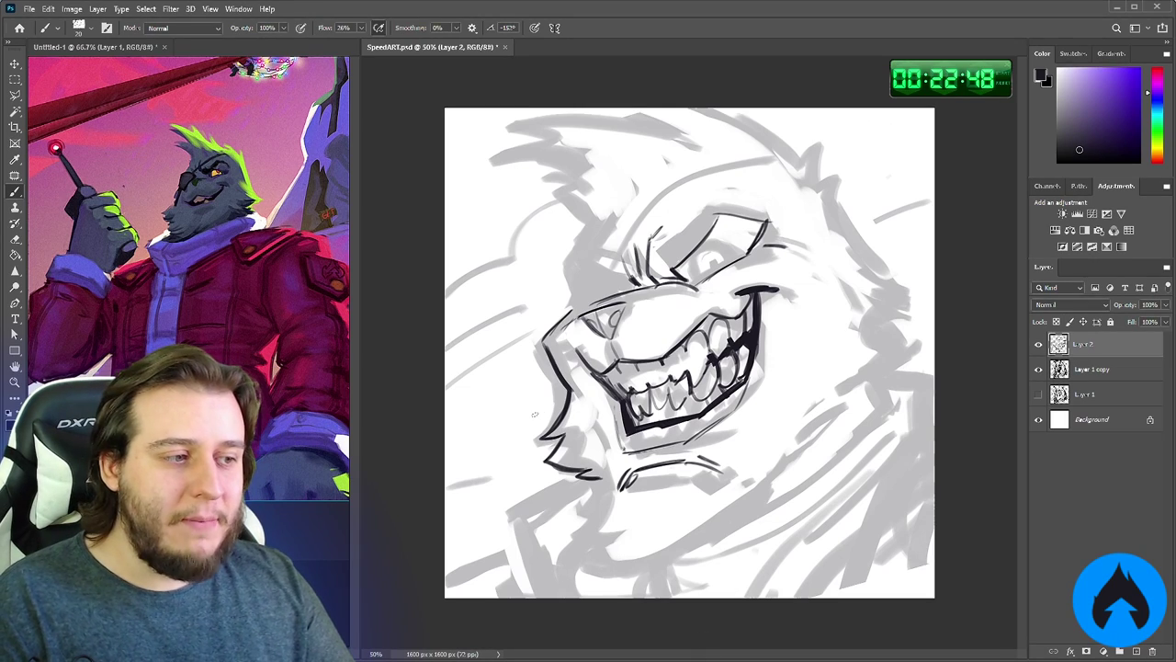
pyautogui.moveTo(530, 406)
pyautogui.mouseDown()
pyautogui.moveTo(547, 427)
pyautogui.moveTo(535, 461)
pyautogui.mouseUp()
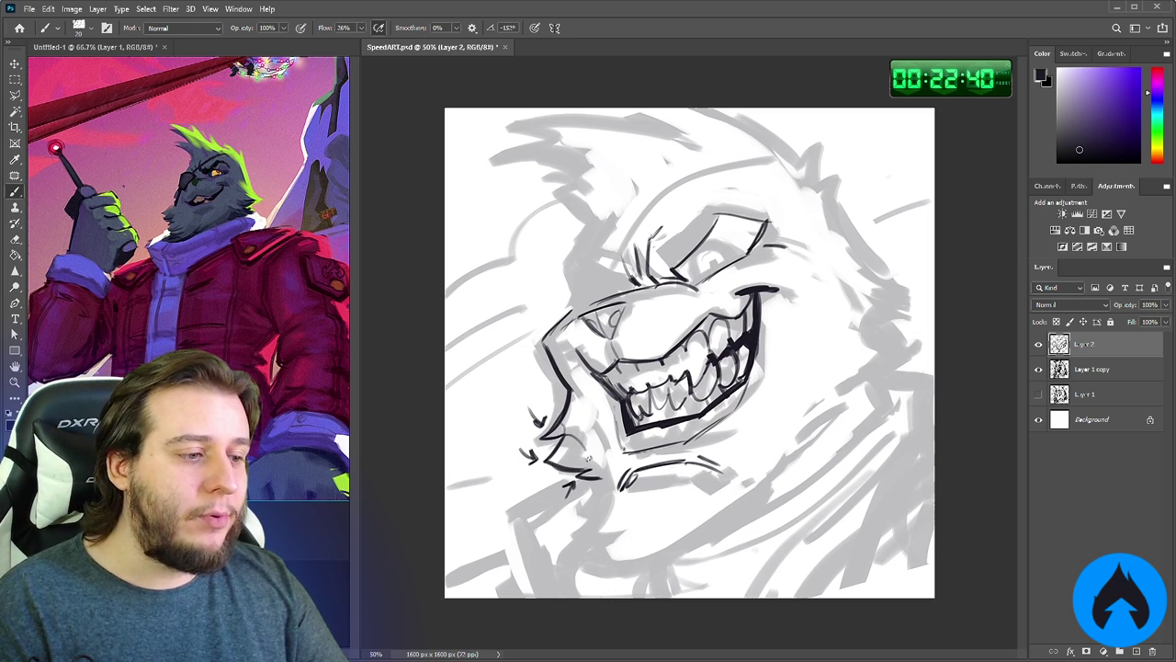
pyautogui.moveTo(582, 471); pyautogui.dragTo(602, 477)
pyautogui.hotkey('ctrl', 'z')
pyautogui.hotkey('ctrl', 'z')
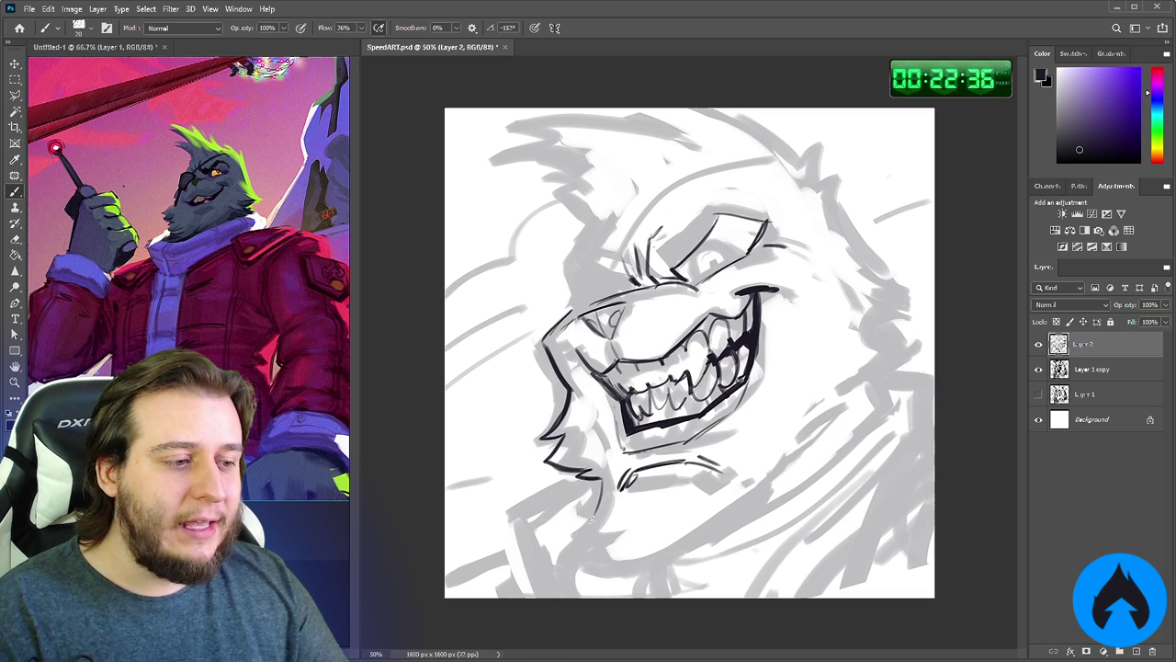
# Ink the pointed chin fur and the long jaw line sweeping from the chin up toward the back cheek
pyautogui.moveTo(603, 478)
pyautogui.mouseDown()
pyautogui.moveTo(577, 538)
pyautogui.moveTo(615, 536)
pyautogui.moveTo(574, 566)
pyautogui.moveTo(660, 555)
pyautogui.mouseUp()
pyautogui.moveTo(594, 571)
pyautogui.mouseDown()
pyautogui.moveTo(647, 555)
pyautogui.moveTo(731, 512)
pyautogui.mouseUp()
pyautogui.press('e')
pyautogui.press('b')
pyautogui.moveTo(661, 551)
pyautogui.mouseDown()
pyautogui.moveTo(714, 522)
pyautogui.moveTo(694, 543)
pyautogui.mouseUp()
pyautogui.moveTo(693, 544)
pyautogui.mouseDown()
pyautogui.moveTo(822, 434)
pyautogui.moveTo(755, 491)
pyautogui.mouseUp()
pyautogui.moveTo(851, 409); pyautogui.dragTo(818, 423)
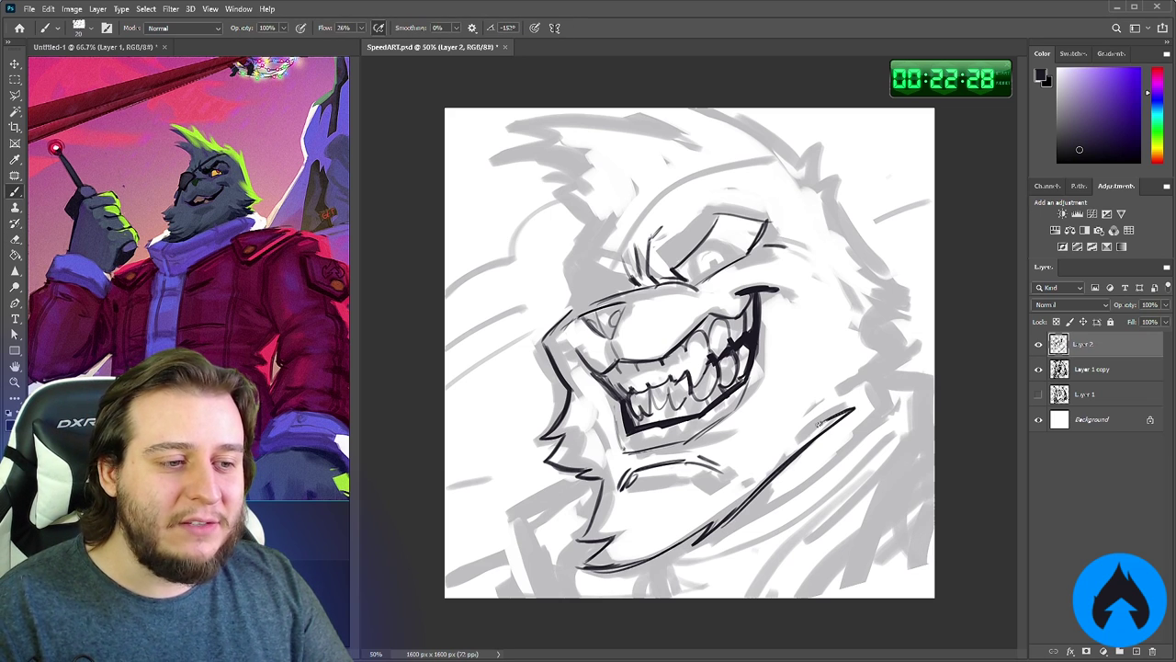
# Ink the jagged cheek fur at the back of the head above the jaw line
pyautogui.moveTo(849, 384)
pyautogui.mouseDown()
pyautogui.moveTo(917, 351)
pyautogui.moveTo(888, 313)
pyautogui.moveTo(893, 301)
pyautogui.mouseUp()
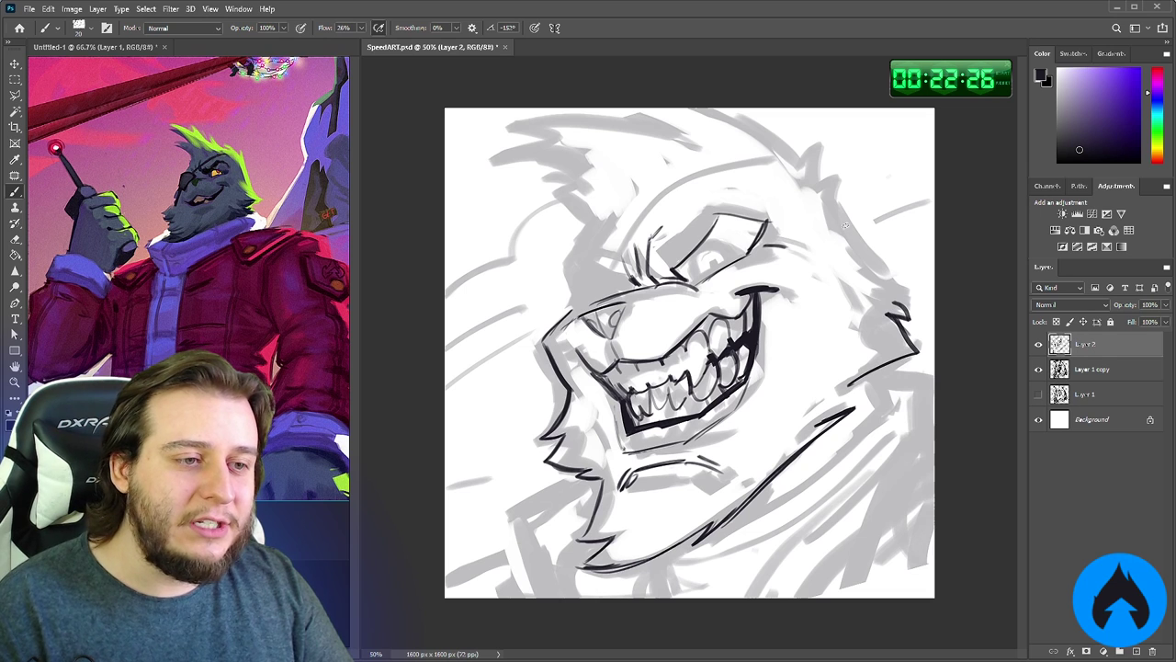
pyautogui.press('e')
pyautogui.press('b')
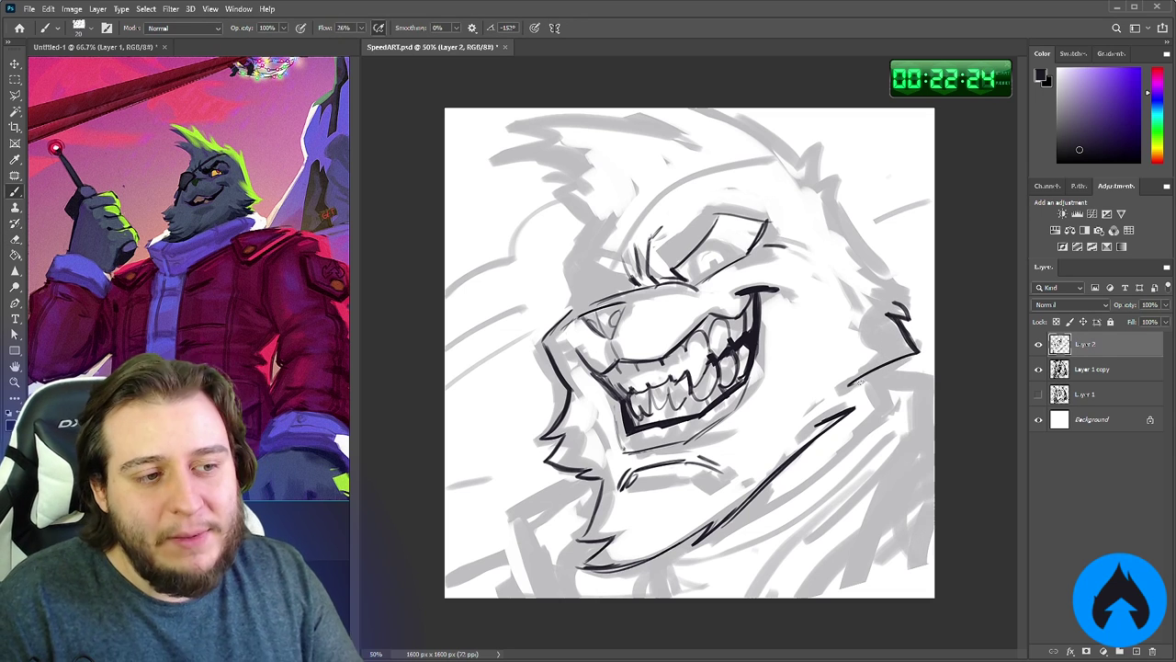
pyautogui.moveTo(871, 372); pyautogui.dragTo(920, 352)
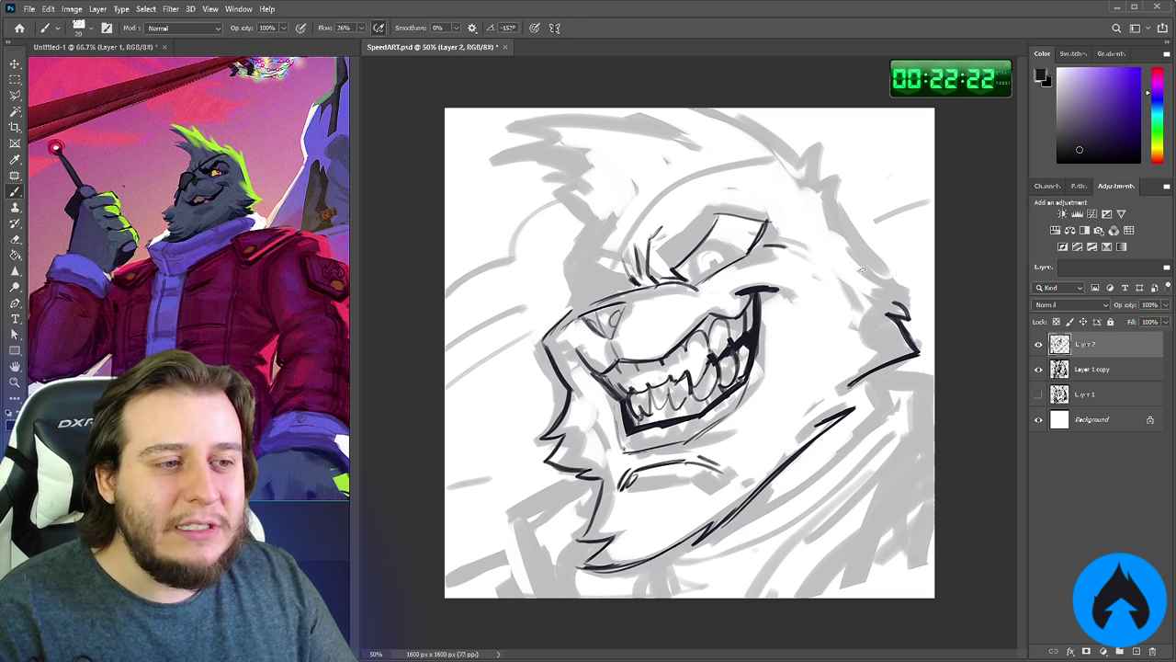
pyautogui.moveTo(899, 302); pyautogui.dragTo(886, 275)
# Ink the far brow's edge and the front of the hair, ending in a forward-sweeping pointed tuft
pyautogui.moveTo(569, 305)
pyautogui.mouseDown()
pyautogui.moveTo(562, 278)
pyautogui.moveTo(585, 236)
pyautogui.moveTo(567, 261)
pyautogui.moveTo(568, 295)
pyautogui.moveTo(561, 267)
pyautogui.mouseUp()
pyautogui.press('e')
pyautogui.press('b')
pyautogui.press('e')
pyautogui.press('b')
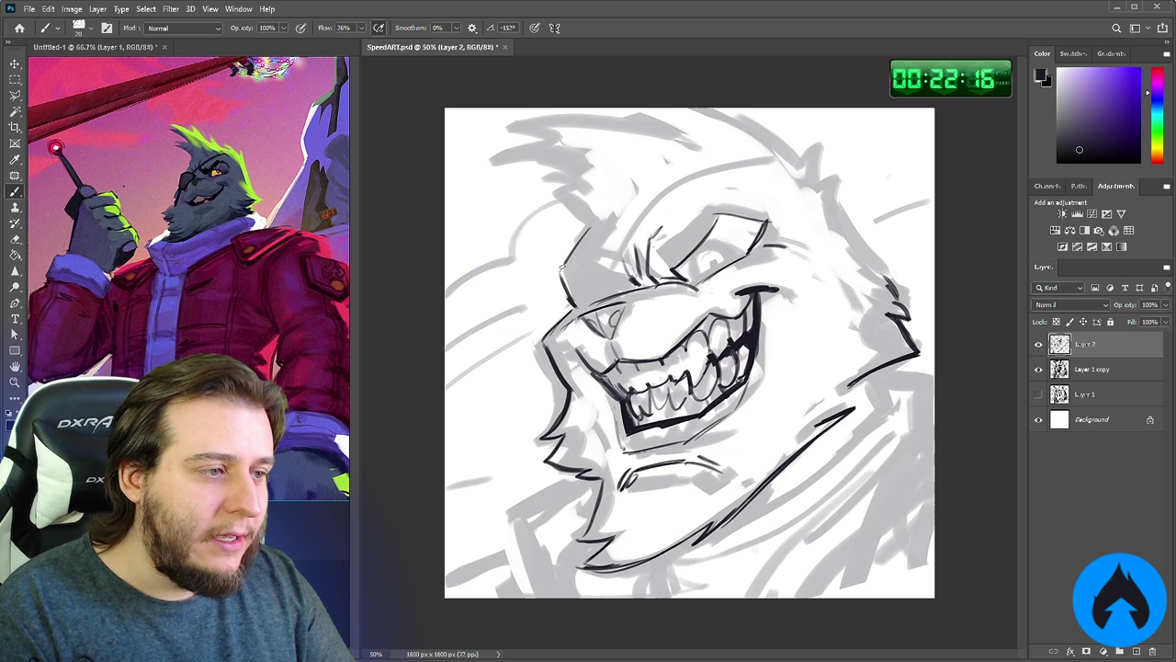
pyautogui.moveTo(579, 222)
pyautogui.mouseDown()
pyautogui.moveTo(554, 182)
pyautogui.moveTo(476, 171)
pyautogui.moveTo(526, 139)
pyautogui.moveTo(475, 170)
pyautogui.mouseUp()
pyautogui.press('e')
pyautogui.press('b')
pyautogui.moveTo(525, 165)
pyautogui.mouseDown()
pyautogui.moveTo(561, 159)
pyautogui.moveTo(542, 189)
pyautogui.moveTo(566, 178)
pyautogui.moveTo(590, 228)
pyautogui.mouseUp()
pyautogui.press('e')
pyautogui.press('b')
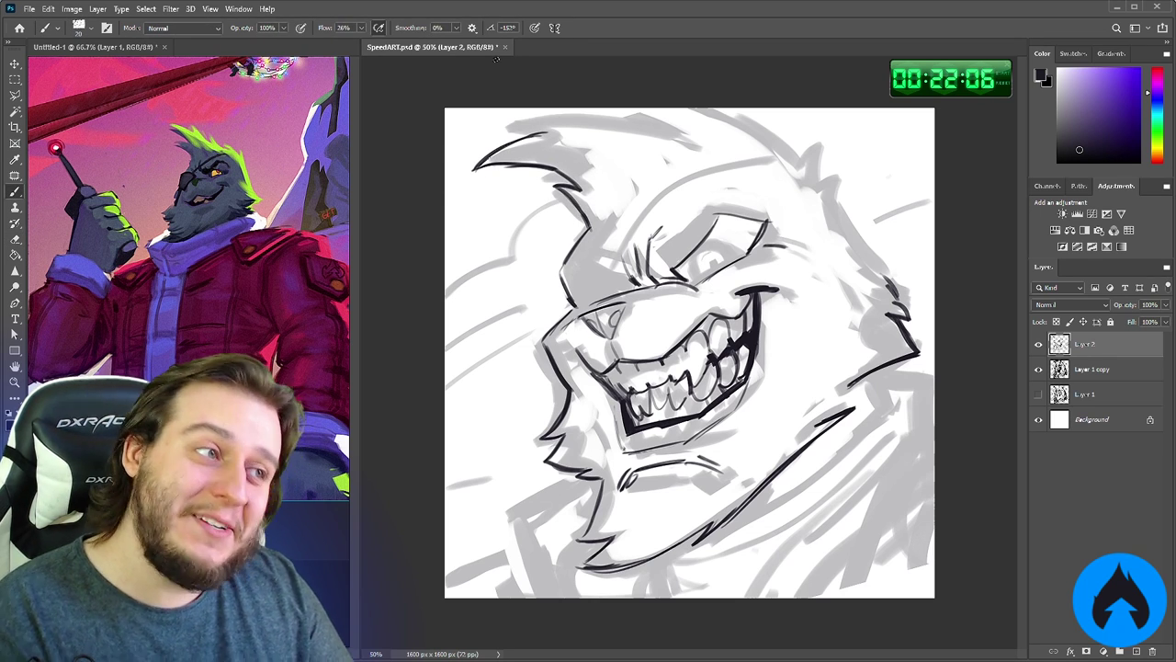
# Ink the top of the hair and the back of the head, redoing strokes that miss the sketch
pyautogui.moveTo(525, 125); pyautogui.dragTo(661, 112)
pyautogui.moveTo(566, 114)
pyautogui.mouseDown()
pyautogui.moveTo(707, 125)
pyautogui.moveTo(796, 160)
pyautogui.moveTo(813, 144)
pyautogui.mouseUp()
pyautogui.hotkey('ctrl', 'z')
pyautogui.hotkey('ctrl', 'z')
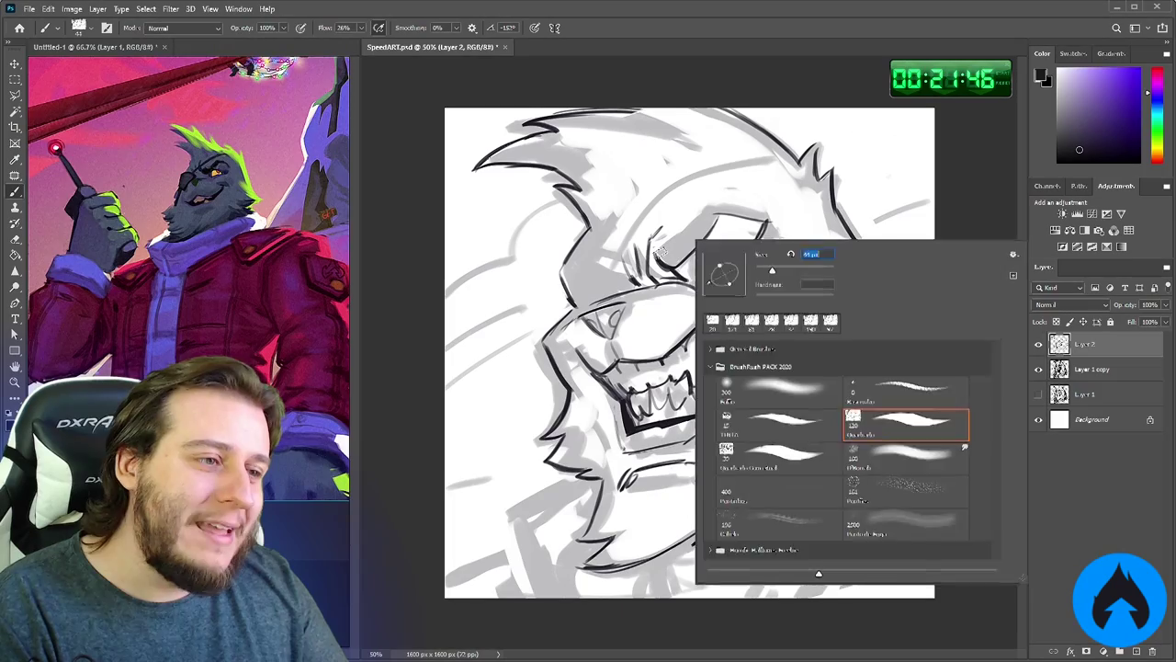
# Fill the near eye's slanted brow with thick dark strokes and add small hair spikes on top
pyautogui.moveTo(660, 263)
pyautogui.mouseDown()
pyautogui.moveTo(708, 213)
pyautogui.moveTo(763, 209)
pyautogui.moveTo(767, 221)
pyautogui.mouseUp()
pyautogui.moveTo(721, 209); pyautogui.dragTo(724, 195)
pyautogui.moveTo(708, 199); pyautogui.dragTo(712, 213)
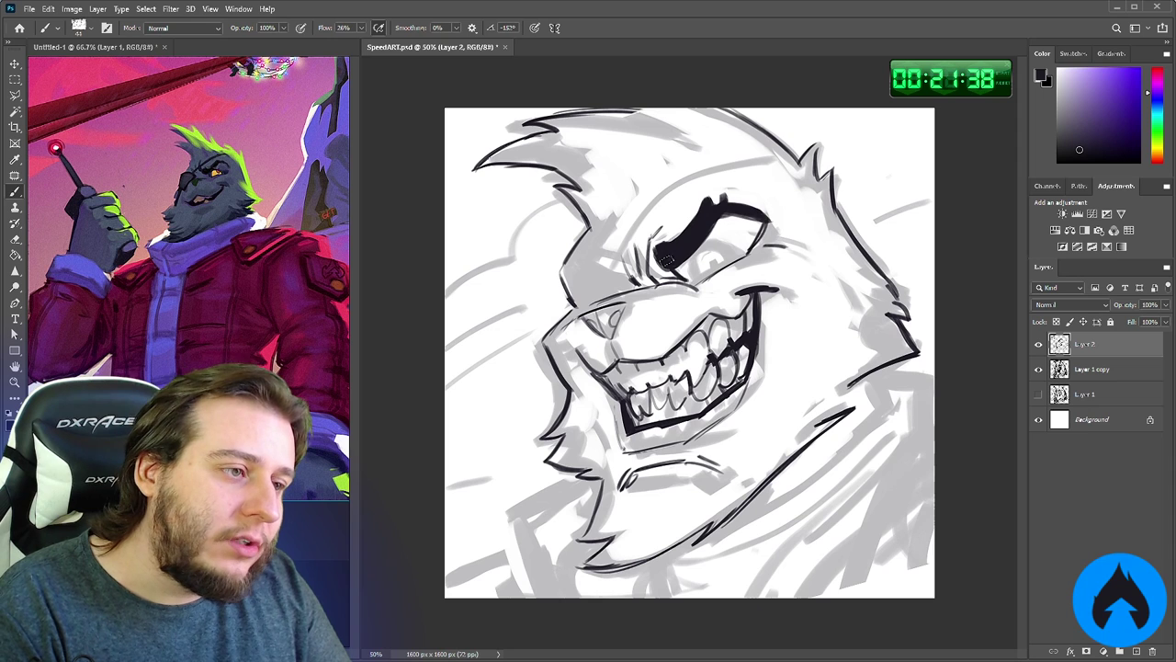
# Outline the far eye with thicker strokes and ink the near eye's iris and the forehead arc above it
pyautogui.rightClick(663, 230)
pyautogui.moveTo(579, 254)
pyautogui.mouseDown()
pyautogui.moveTo(619, 281)
pyautogui.moveTo(560, 274)
pyautogui.mouseUp()
pyautogui.moveTo(559, 273); pyautogui.dragTo(571, 323)
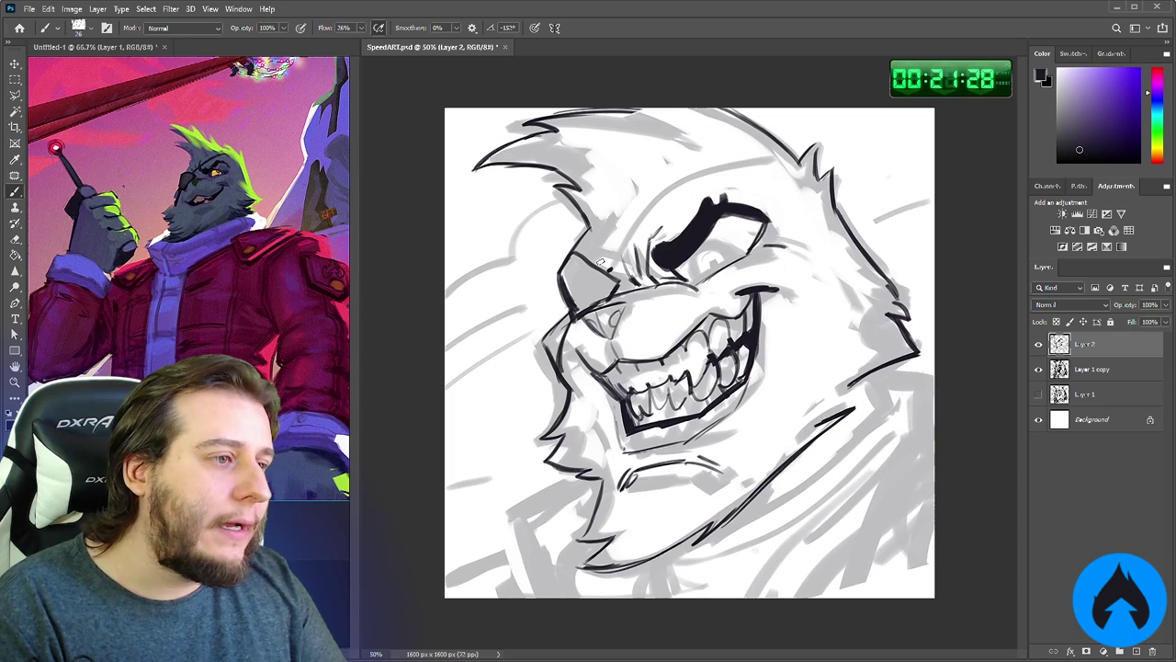
pyautogui.moveTo(600, 262)
pyautogui.mouseDown()
pyautogui.moveTo(680, 183)
pyautogui.moveTo(792, 156)
pyautogui.moveTo(616, 246)
pyautogui.mouseUp()
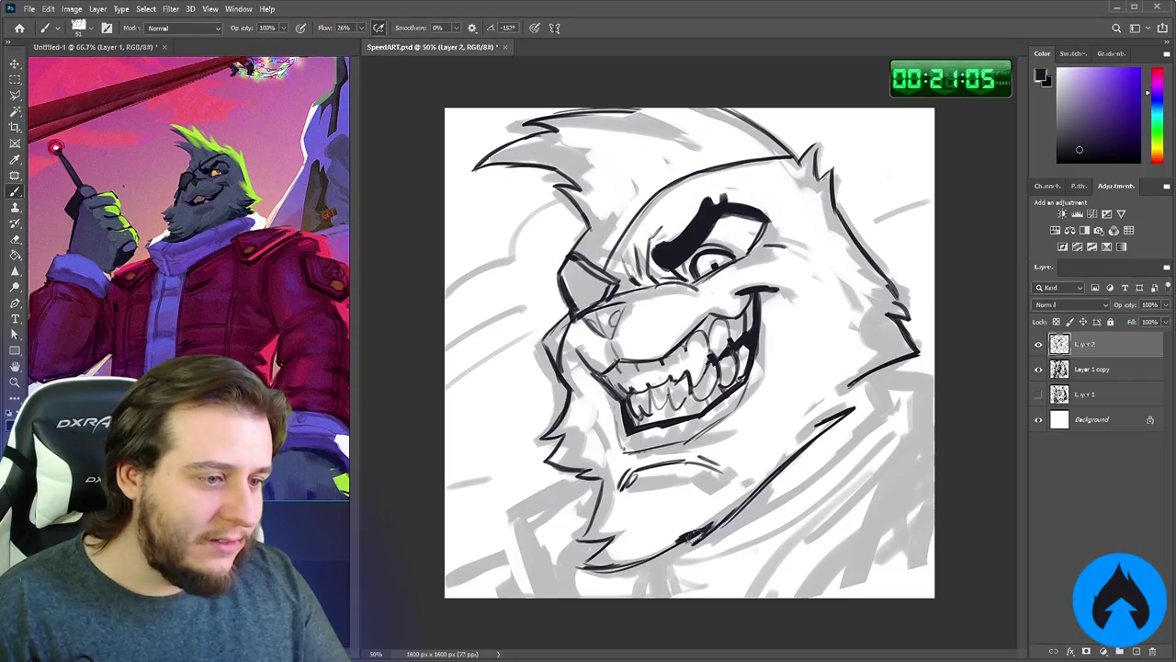
# Ink the collar's upper edge from beneath the chin along the jaw to the back of the neck
pyautogui.moveTo(689, 540); pyautogui.dragTo(814, 468)
pyautogui.moveTo(736, 526); pyautogui.dragTo(906, 404)
pyautogui.moveTo(877, 368)
pyautogui.mouseDown()
pyautogui.moveTo(901, 405)
pyautogui.moveTo(934, 378)
pyautogui.mouseUp()
pyautogui.moveTo(563, 546); pyautogui.dragTo(715, 569)
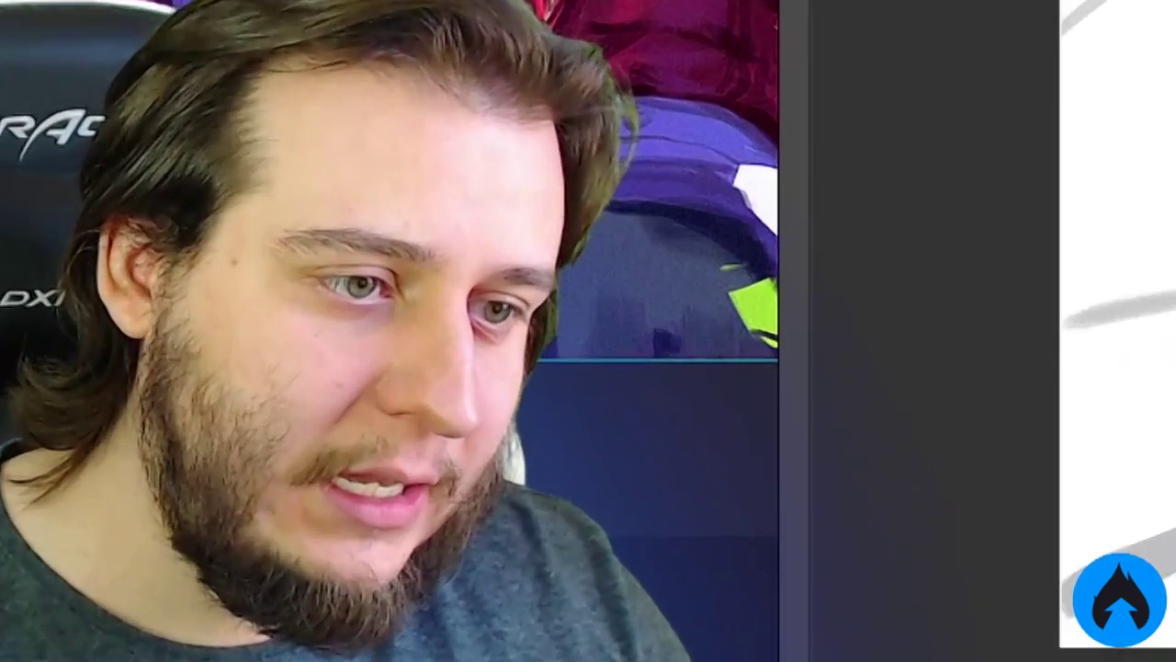
# Ink the collar's far flap with a thick front edge, then add the collar's opening edge below the chin
pyautogui.moveTo(588, 483)
pyautogui.mouseDown()
pyautogui.moveTo(530, 513)
pyautogui.moveTo(557, 517)
pyautogui.moveTo(585, 559)
pyautogui.moveTo(534, 508)
pyautogui.moveTo(552, 586)
pyautogui.mouseUp()
pyautogui.press('e')
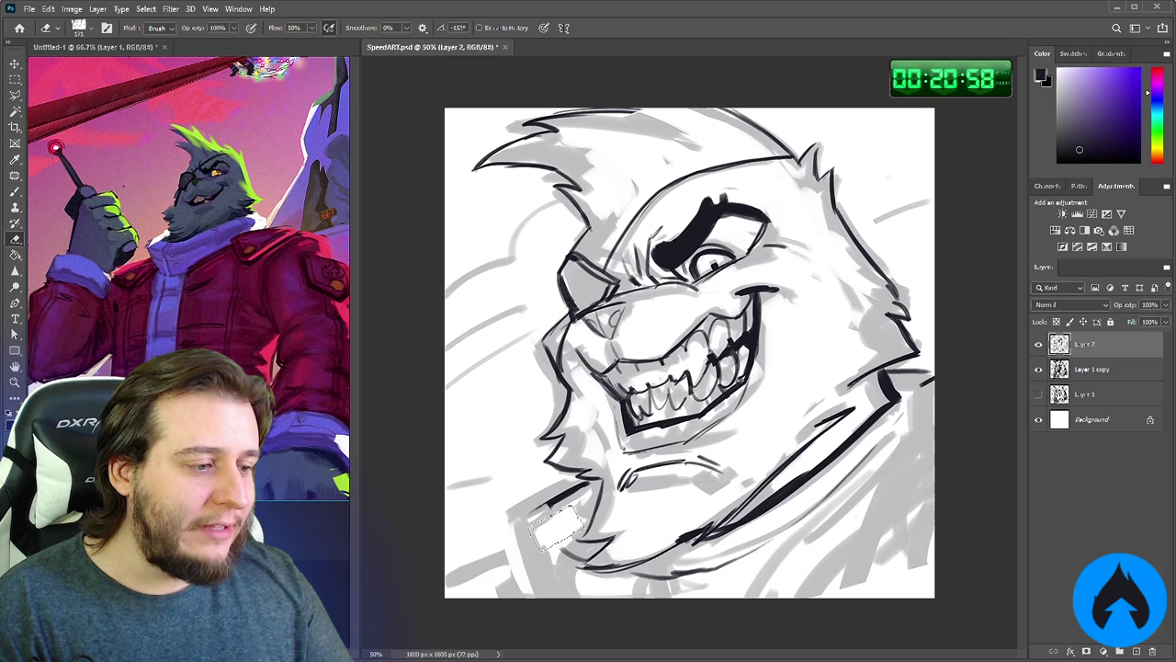
pyautogui.press('b')
pyautogui.moveTo(530, 506); pyautogui.dragTo(549, 586)
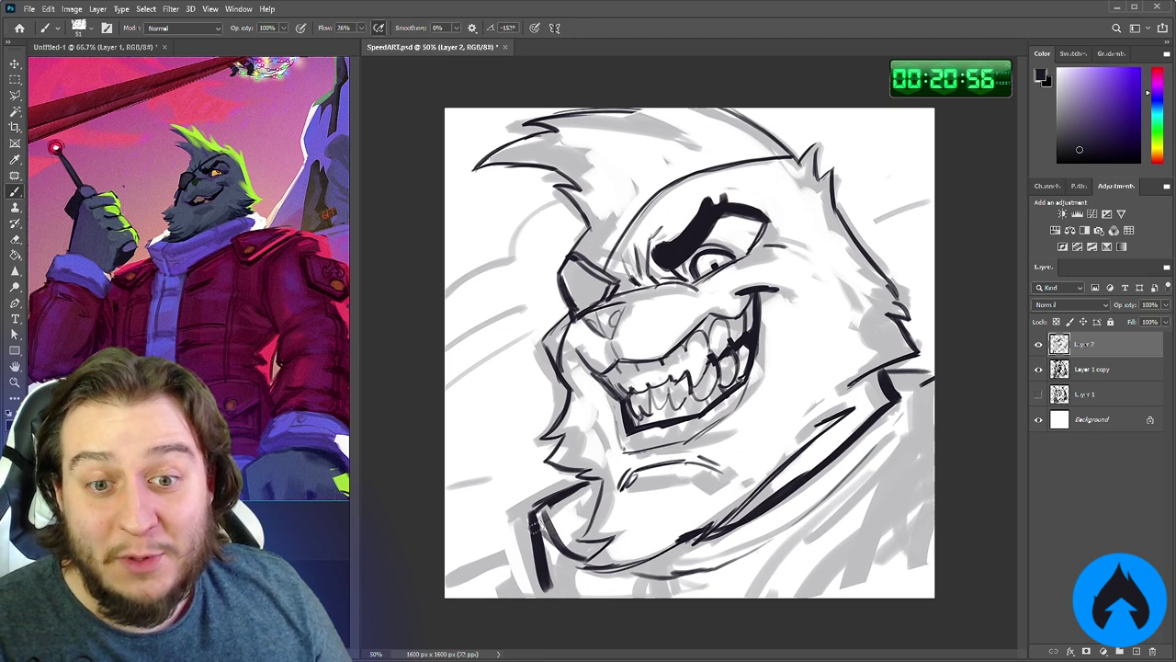
pyautogui.moveTo(535, 529); pyautogui.dragTo(550, 586)
pyautogui.hotkey('ctrl', 'z')
pyautogui.moveTo(531, 517); pyautogui.dragTo(553, 594)
pyautogui.moveTo(539, 533); pyautogui.dragTo(553, 602)
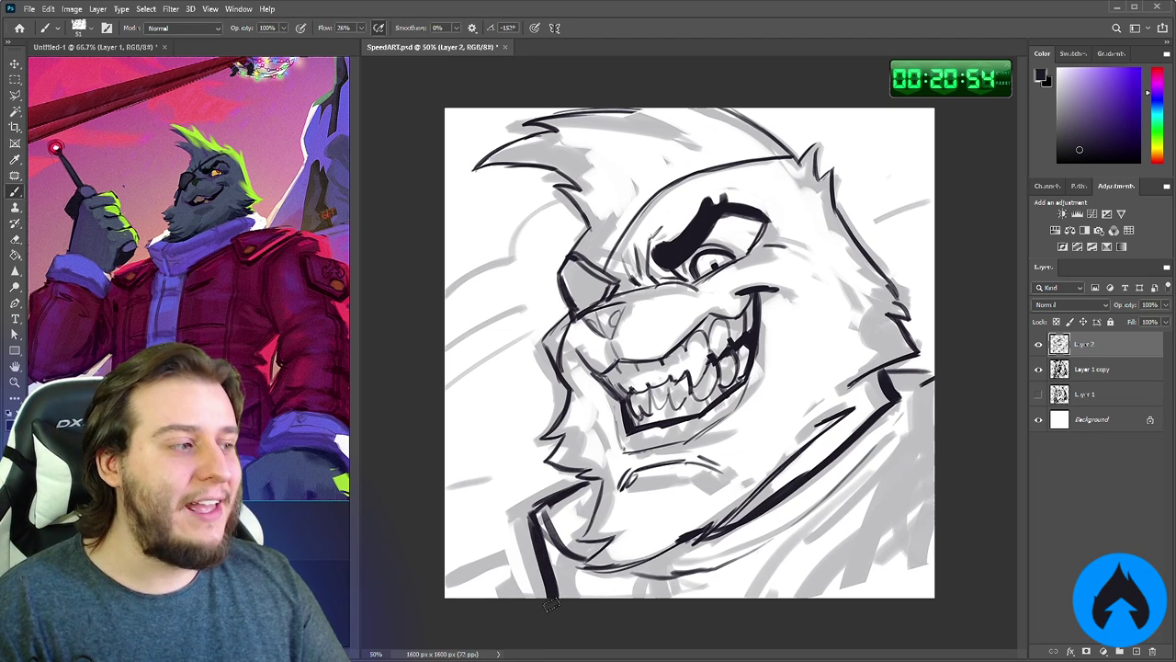
pyautogui.moveTo(662, 556); pyautogui.dragTo(648, 595)
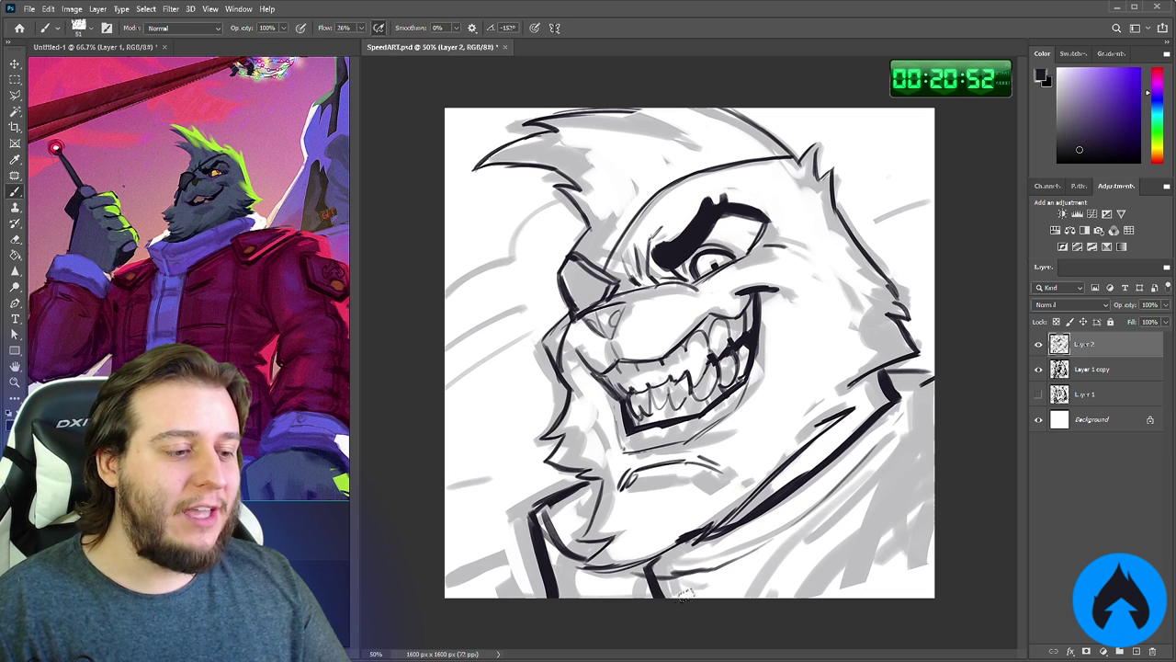
# Ink the collar's lower edge in thick lines and the near shoulder strap with its round button
pyautogui.moveTo(772, 597); pyautogui.dragTo(879, 522)
pyautogui.moveTo(933, 473)
pyautogui.mouseDown()
pyautogui.moveTo(860, 529)
pyautogui.moveTo(869, 588)
pyautogui.moveTo(933, 577)
pyautogui.mouseUp()
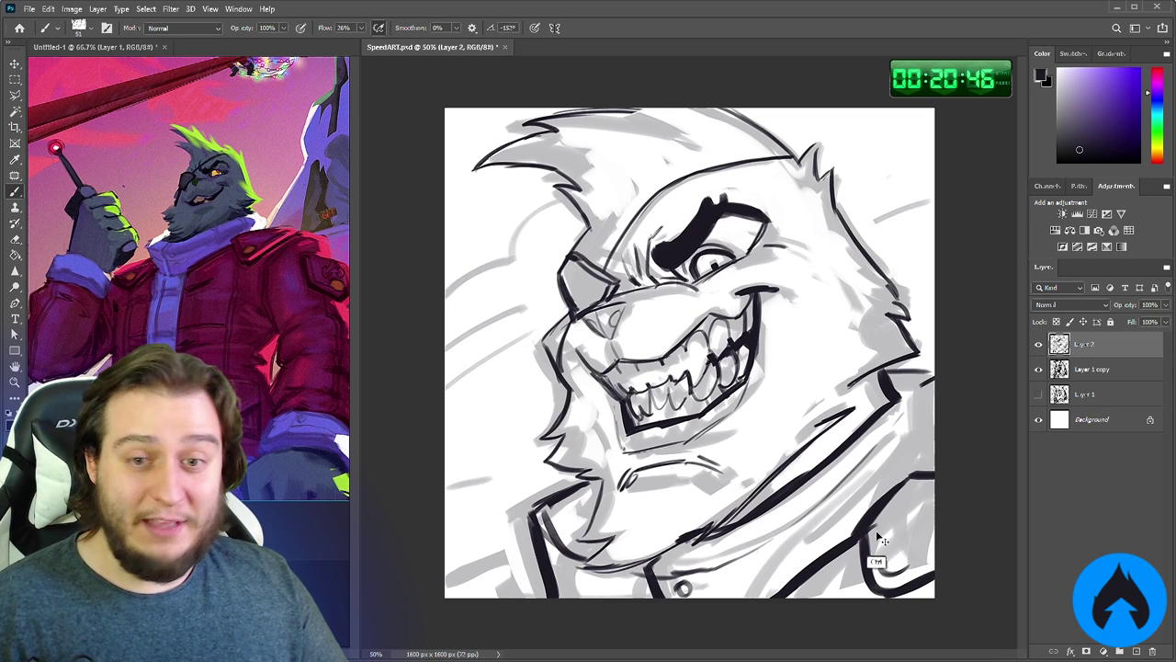
pyautogui.moveTo(900, 510)
pyautogui.mouseDown()
pyautogui.moveTo(871, 556)
pyautogui.moveTo(884, 581)
pyautogui.moveTo(928, 562)
pyautogui.moveTo(891, 542)
pyautogui.moveTo(919, 565)
pyautogui.moveTo(905, 540)
pyautogui.moveTo(830, 598)
pyautogui.moveTo(820, 626)
pyautogui.mouseUp()
pyautogui.moveTo(901, 496); pyautogui.dragTo(917, 473)
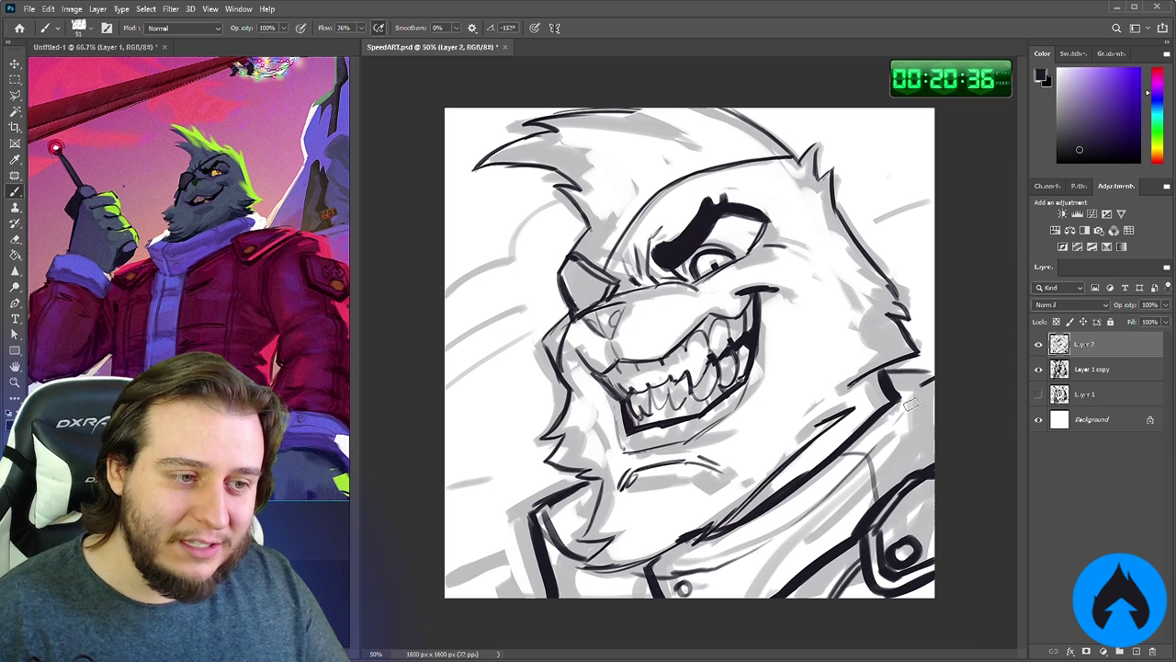
# Add a seam line across the collar and ink the far shoulder with its strap at the canvas corner
pyautogui.moveTo(751, 521); pyautogui.dragTo(776, 584)
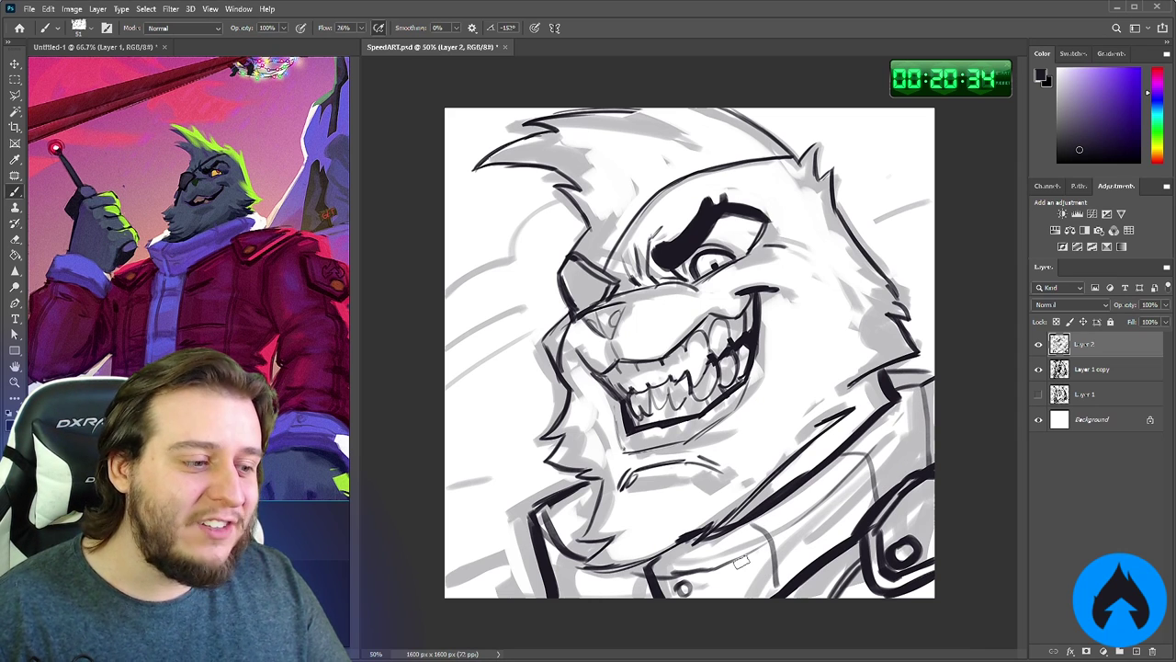
pyautogui.moveTo(587, 505)
pyautogui.mouseDown()
pyautogui.moveTo(551, 531)
pyautogui.moveTo(577, 605)
pyautogui.mouseUp()
pyautogui.moveTo(540, 537)
pyautogui.mouseDown()
pyautogui.moveTo(464, 562)
pyautogui.moveTo(446, 594)
pyautogui.moveTo(487, 553)
pyautogui.moveTo(465, 573)
pyautogui.moveTo(477, 558)
pyautogui.mouseUp()
pyautogui.press('e')
pyautogui.press('b')
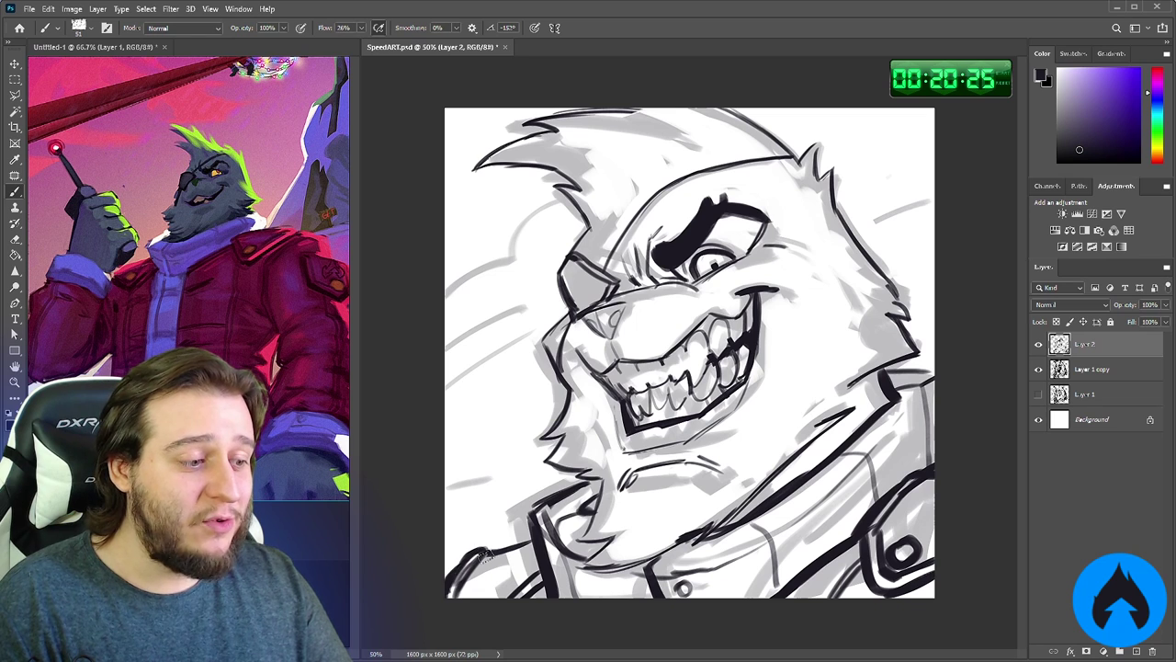
pyautogui.moveTo(488, 552)
pyautogui.mouseDown()
pyautogui.moveTo(463, 582)
pyautogui.moveTo(495, 590)
pyautogui.moveTo(464, 595)
pyautogui.moveTo(449, 564)
pyautogui.mouseUp()
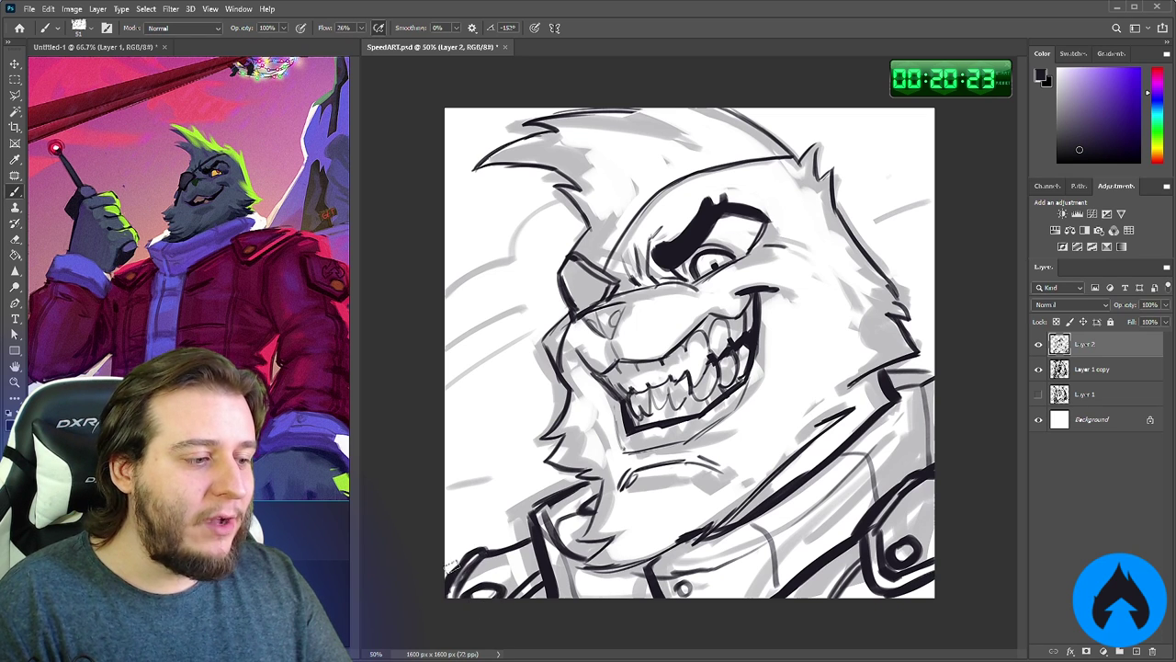
# Add a new layer beneath the line art and ink the background cloud contours on both sides of the head
pyautogui.click(1137, 652)
pyautogui.moveTo(1082, 352); pyautogui.dragTo(1081, 377)
pyautogui.moveTo(934, 200); pyautogui.dragTo(861, 235)
pyautogui.moveTo(559, 298); pyautogui.dragTo(446, 352)
pyautogui.moveTo(446, 304); pyautogui.dragTo(540, 262)
pyautogui.moveTo(536, 261); pyautogui.dragTo(589, 211)
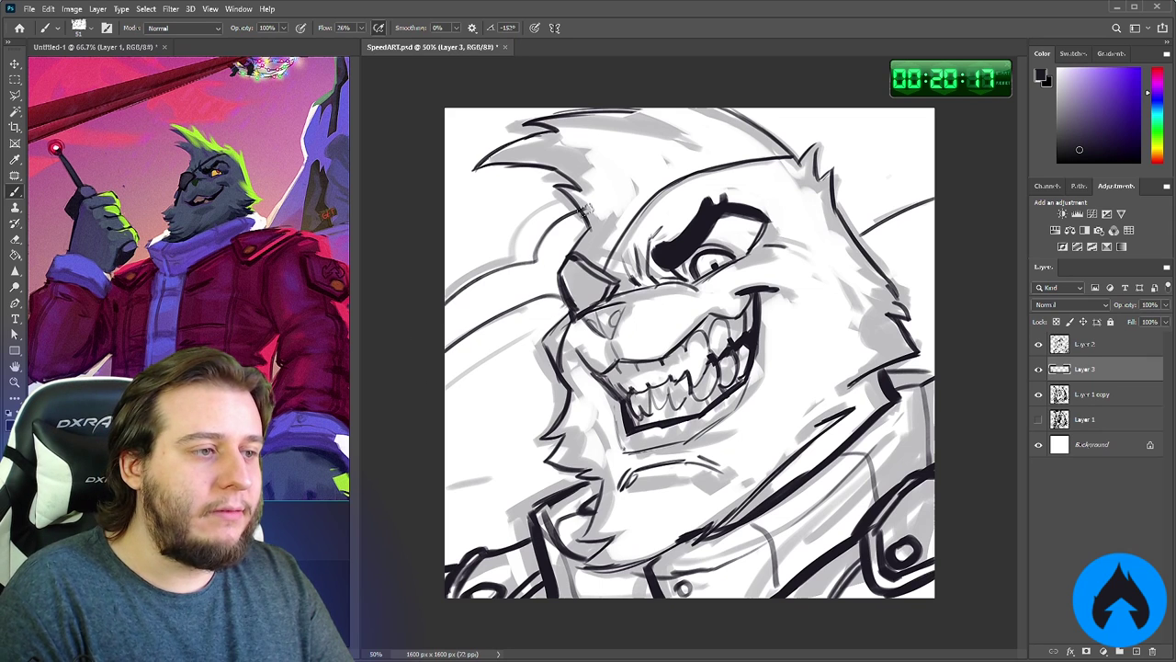
pyautogui.moveTo(934, 119); pyautogui.dragTo(821, 174)
pyautogui.moveTo(933, 240); pyautogui.dragTo(870, 260)
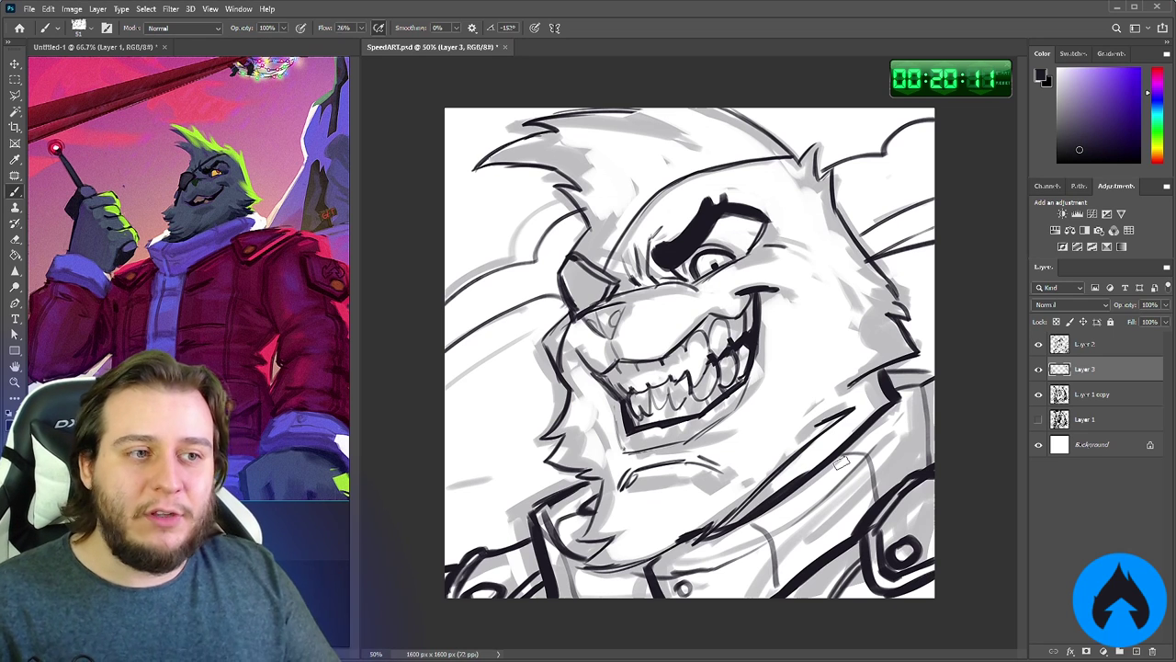
# On Layer 2, fill out the near eye's brow more thickly and reduce the eraser and brush sizes for fine detail
pyautogui.click(1084, 344)
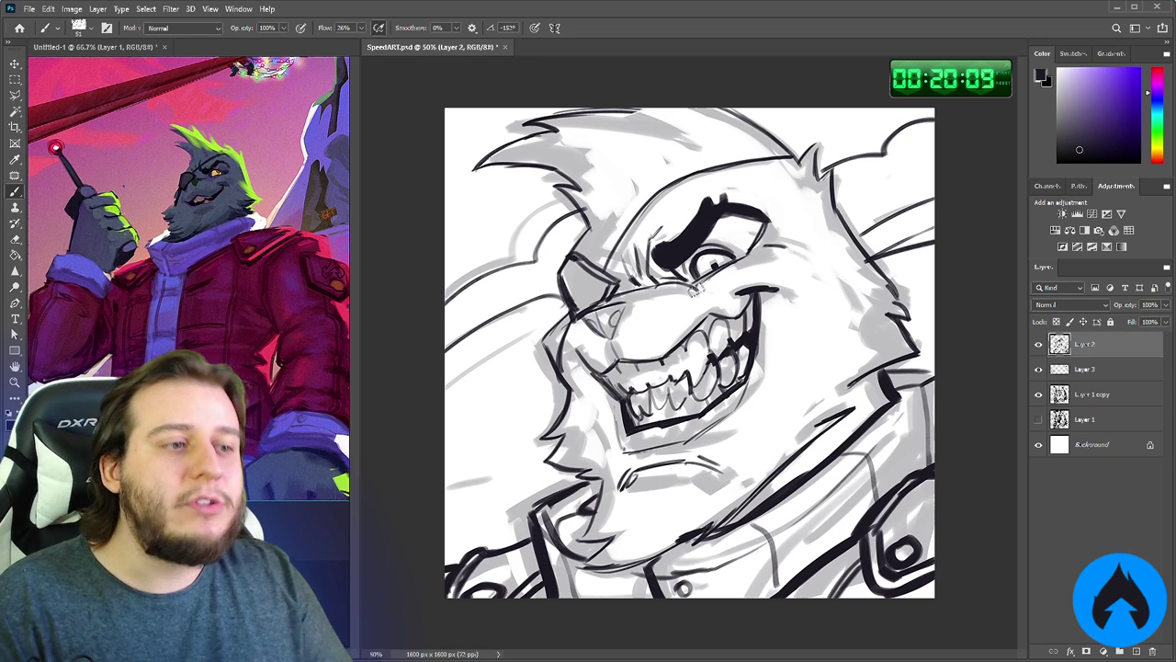
pyautogui.moveTo(669, 259)
pyautogui.mouseDown()
pyautogui.moveTo(698, 200)
pyautogui.moveTo(696, 219)
pyautogui.moveTo(728, 205)
pyautogui.mouseUp()
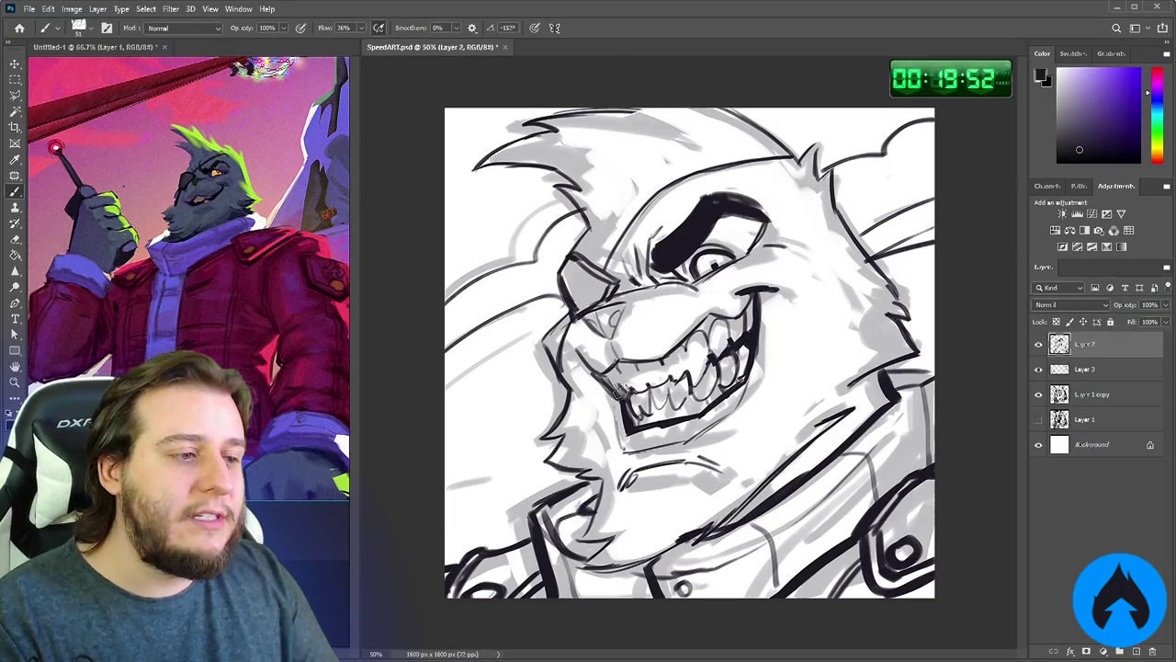
pyautogui.press('e')
pyautogui.rightClick(659, 359)
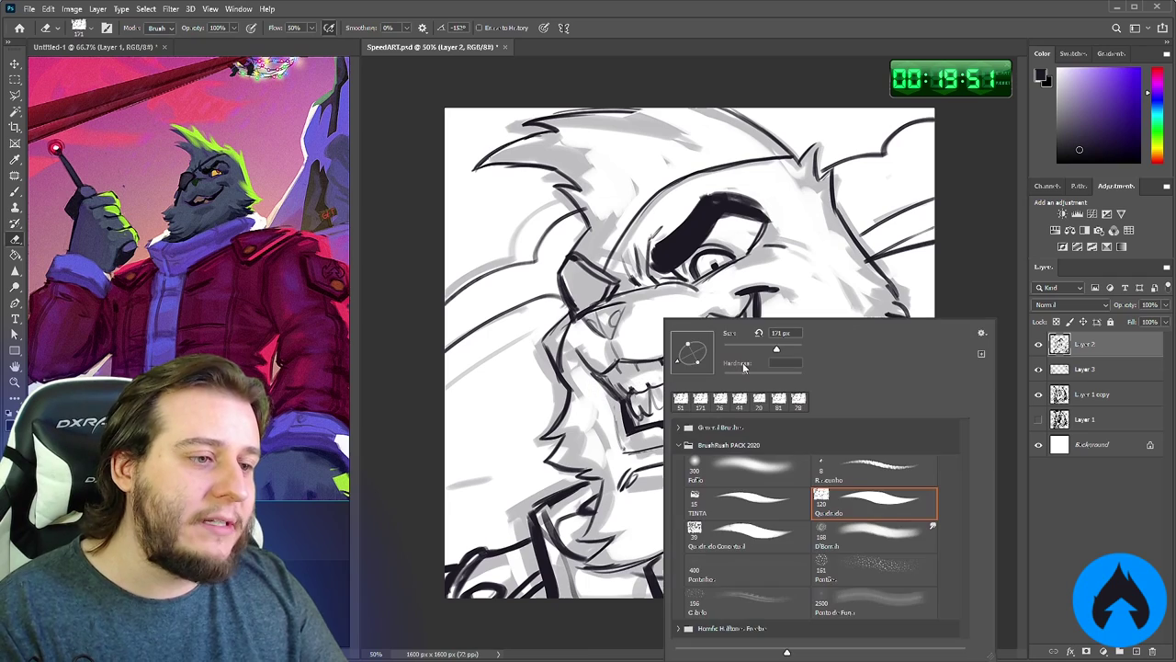
pyautogui.moveTo(744, 354); pyautogui.dragTo(736, 352)
pyautogui.click(529, 335)
pyautogui.press('b')
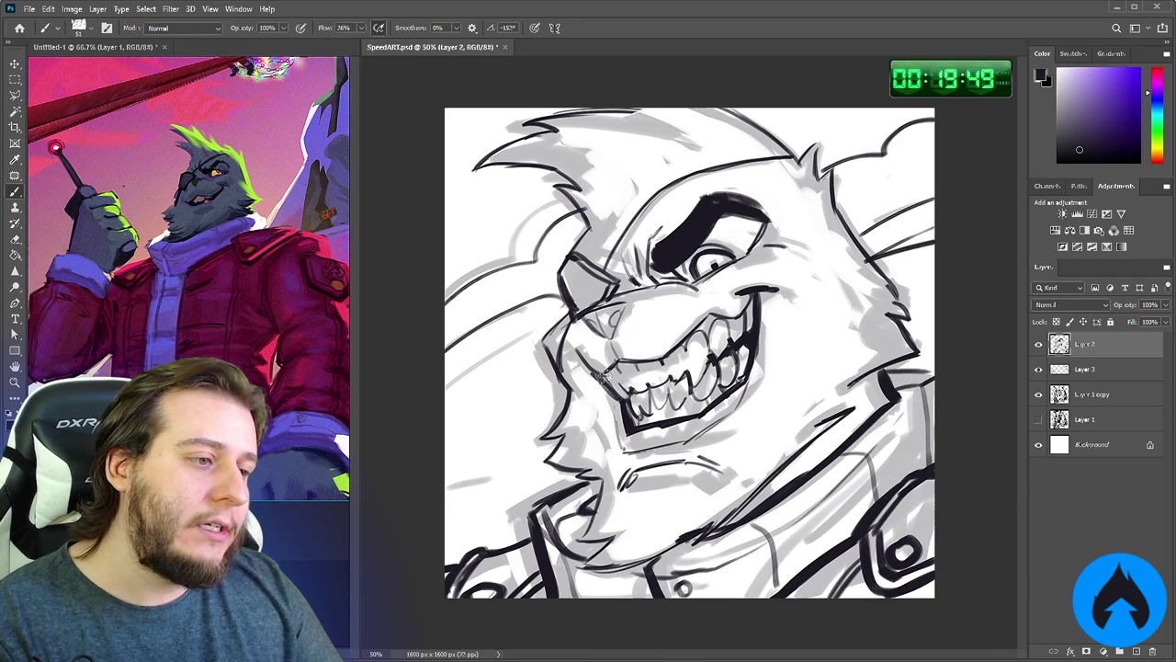
pyautogui.rightClick(680, 363)
pyautogui.moveTo(743, 352); pyautogui.dragTo(737, 351)
pyautogui.click(582, 357)
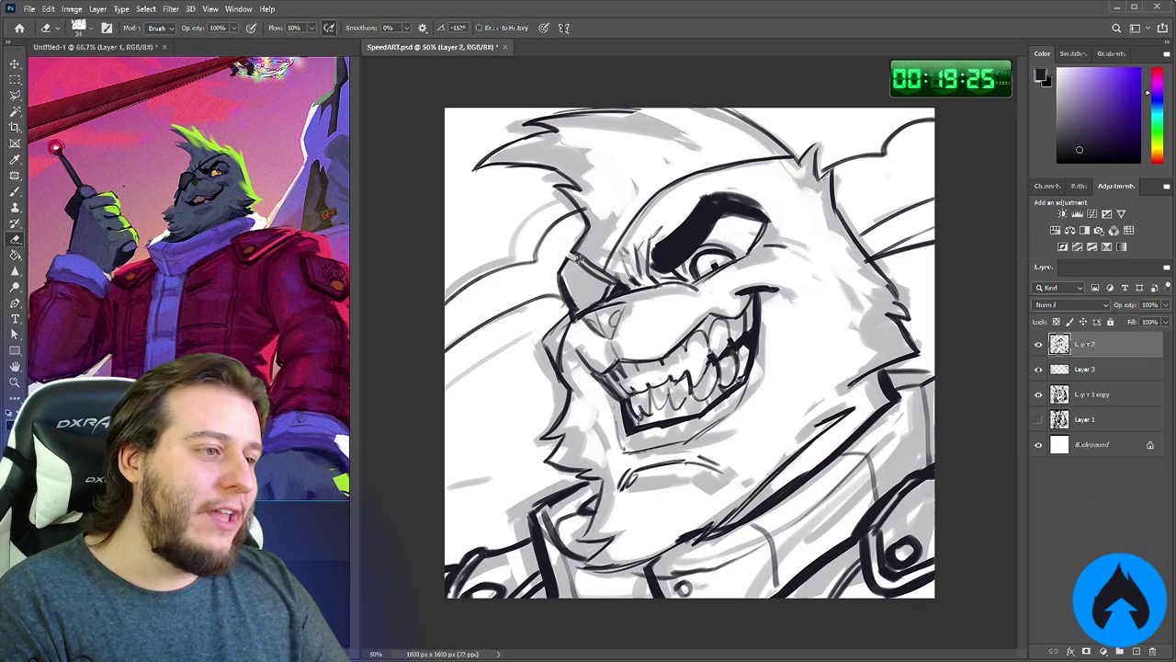
# Rework the far eye's upper contour and inner corner, alternating between erasing and redrawing the lines
pyautogui.press('b')
pyautogui.moveTo(581, 259); pyautogui.dragTo(564, 252)
pyautogui.press('e')
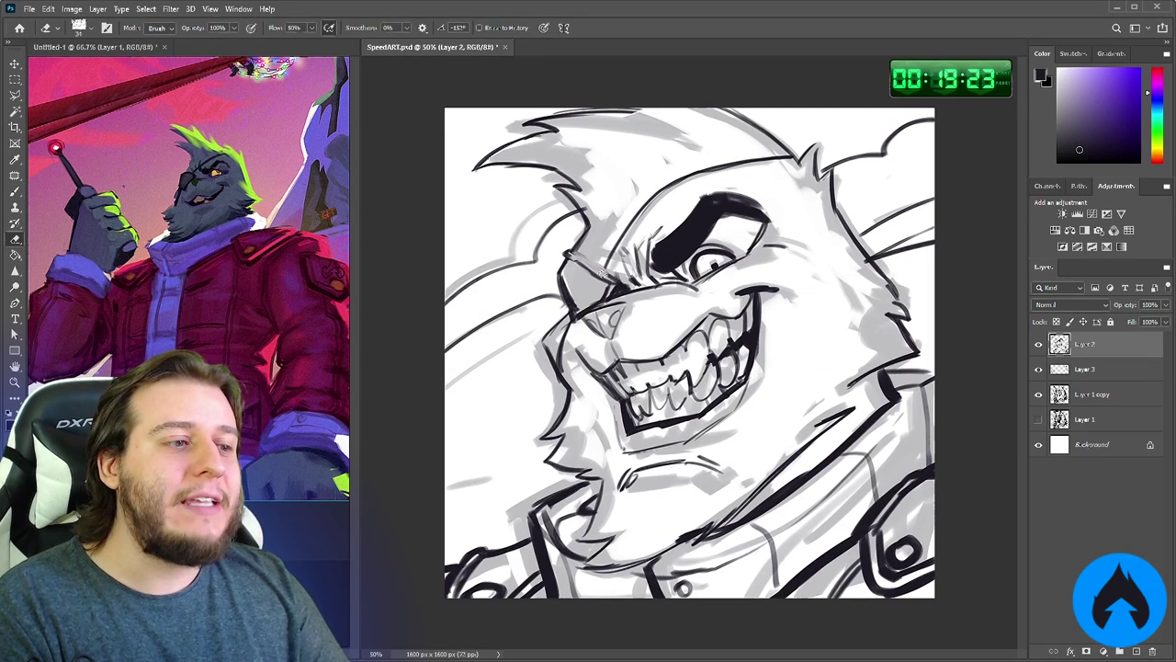
pyautogui.press('b')
pyautogui.press('e')
pyautogui.press('b')
pyautogui.hotkey('ctrl', '+')
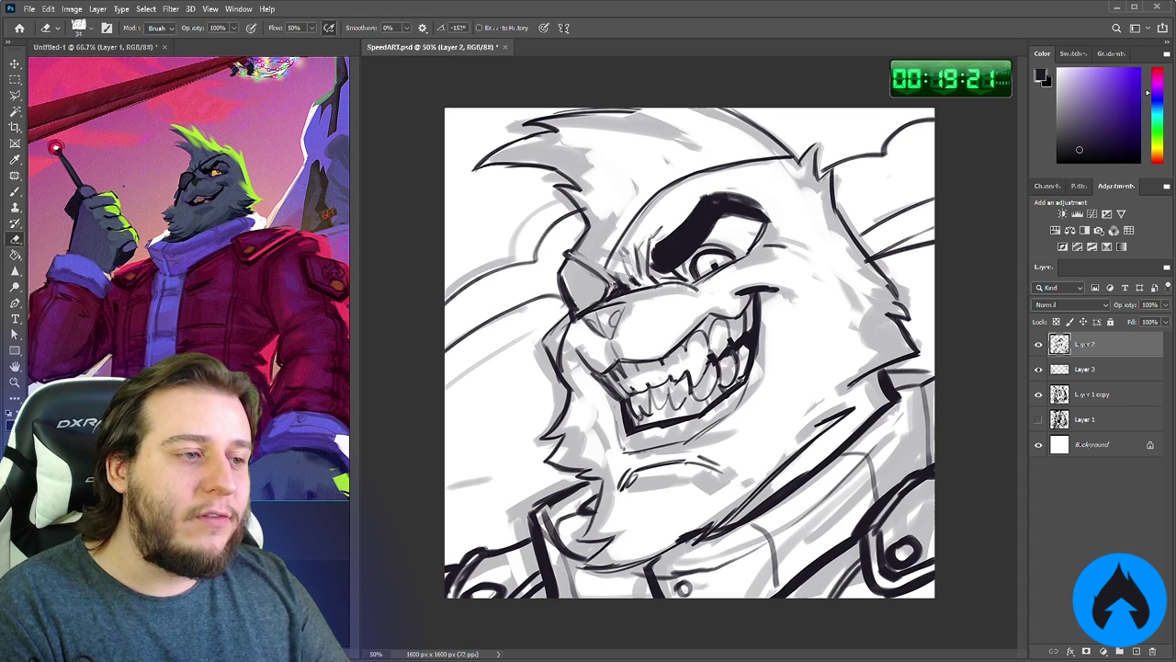
pyautogui.hotkey('ctrl', '-')
pyautogui.press('e')
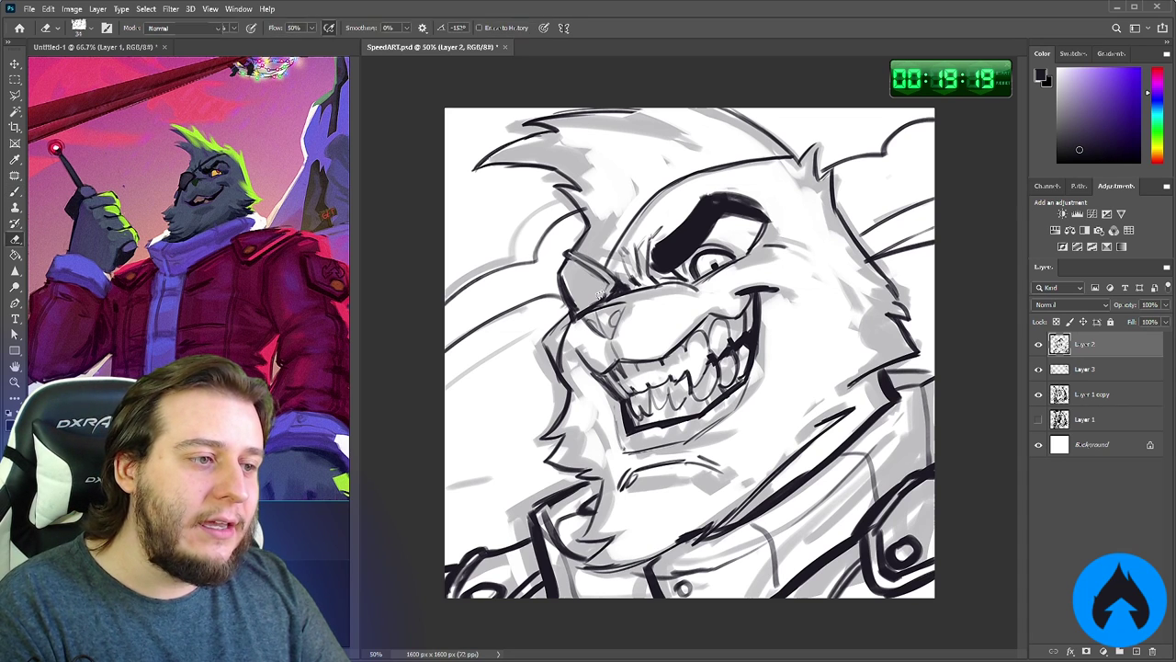
pyautogui.press('b')
pyautogui.moveTo(609, 287); pyautogui.dragTo(594, 304)
pyautogui.press('e')
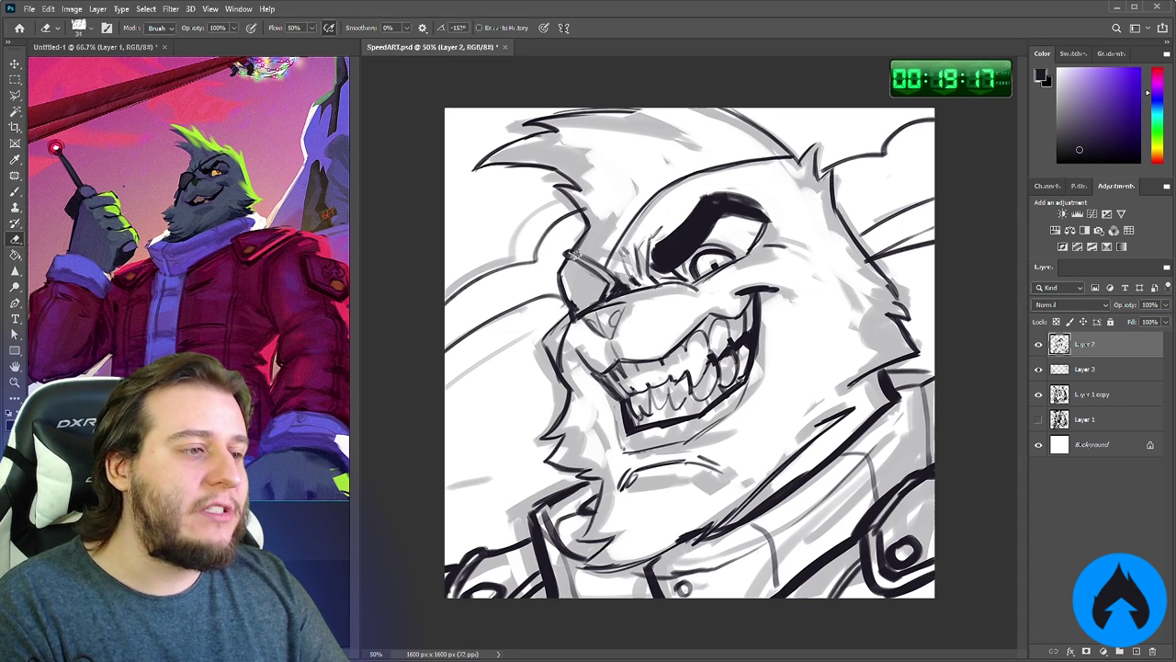
# Erase the far eye's high top edge and replace it with a lower, thick dark slanted brow
pyautogui.press('b')
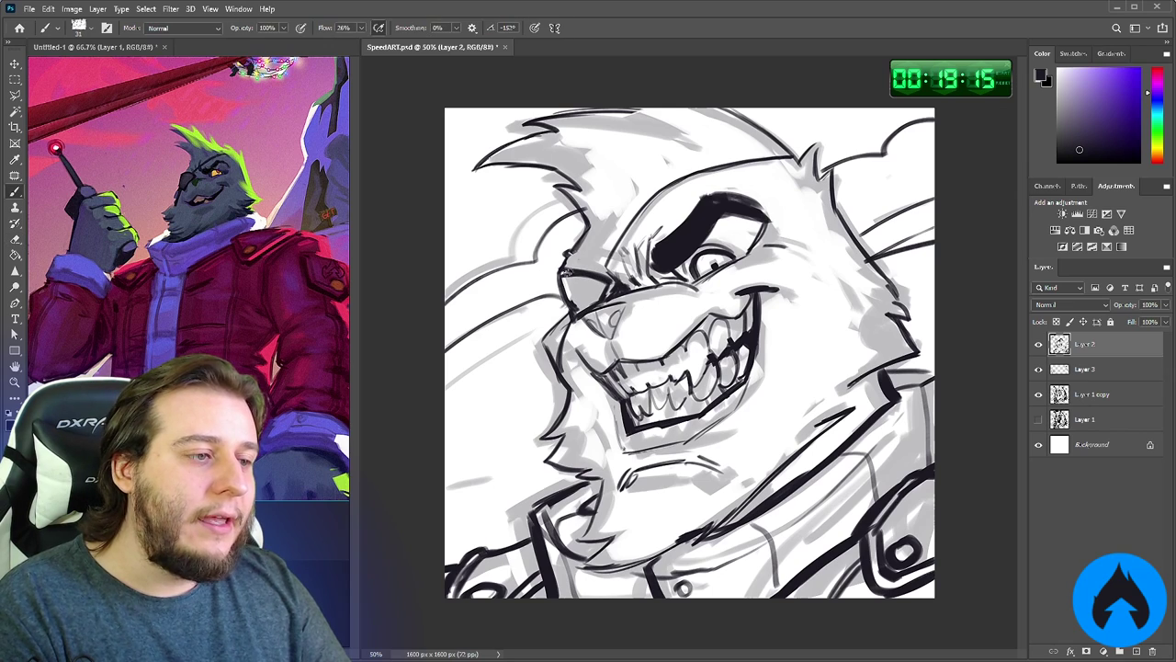
pyautogui.press('e')
pyautogui.moveTo(563, 264)
pyautogui.mouseDown()
pyautogui.moveTo(569, 250)
pyautogui.moveTo(565, 272)
pyautogui.mouseUp()
pyautogui.press('b')
pyautogui.press('e')
pyautogui.press('b')
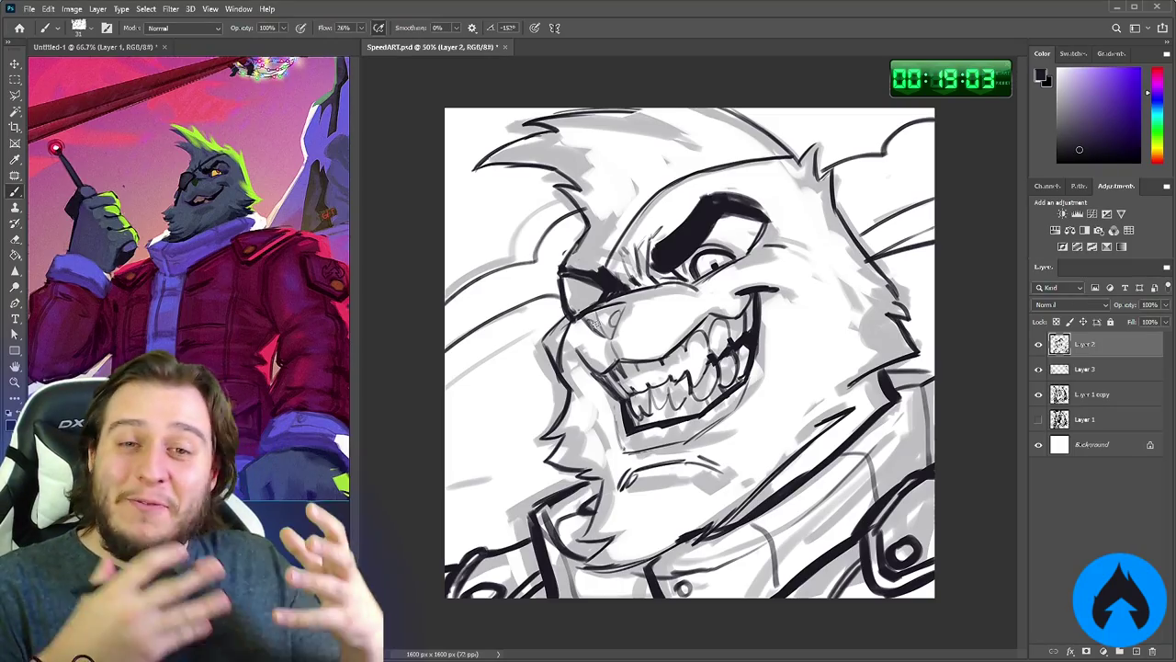
# Thicken the nose and front muzzle outline and clean its outer edge with the eraser
pyautogui.press('e')
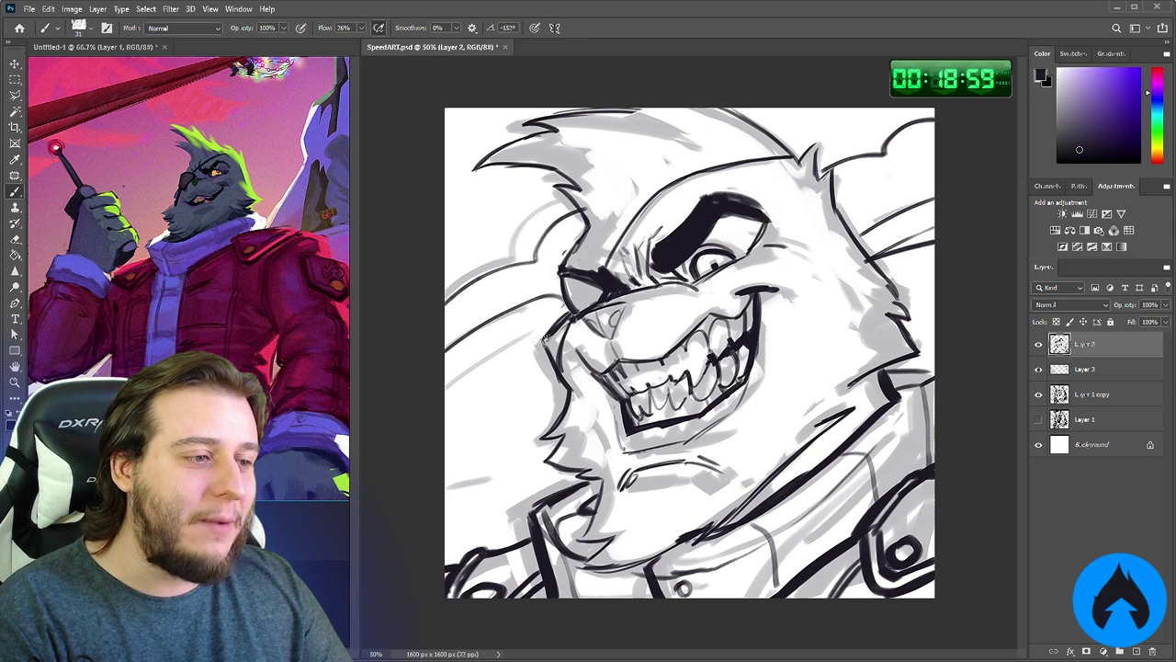
pyautogui.press('b')
pyautogui.moveTo(558, 313); pyautogui.dragTo(575, 392)
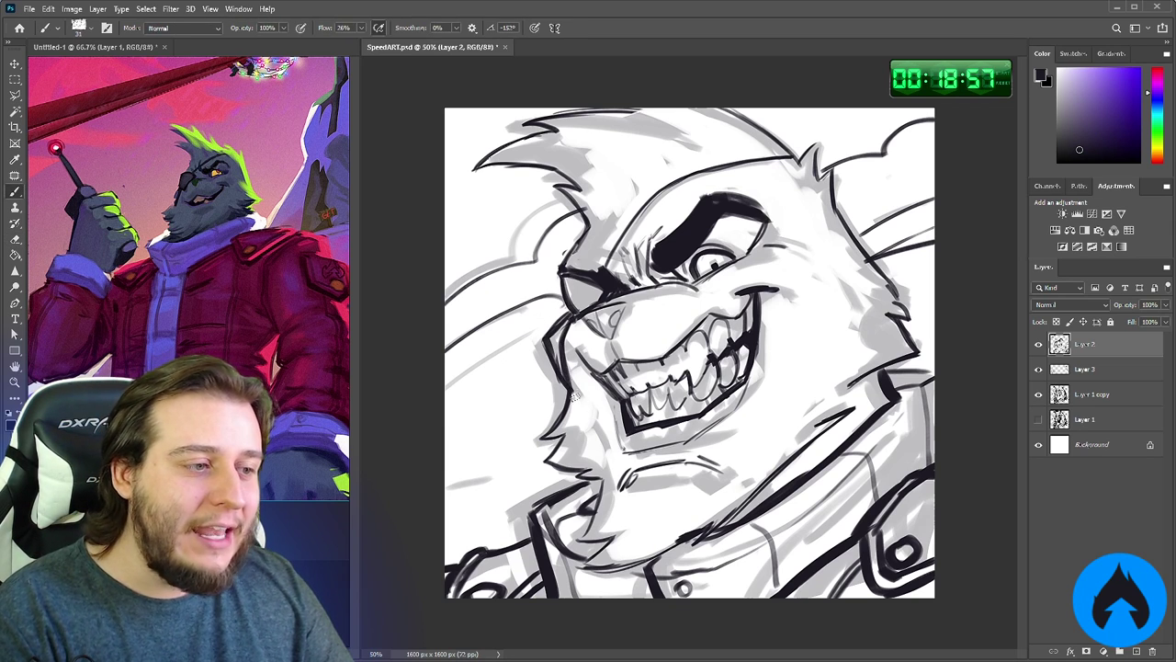
pyautogui.press('e')
pyautogui.moveTo(543, 347); pyautogui.dragTo(563, 384)
pyautogui.press('b')
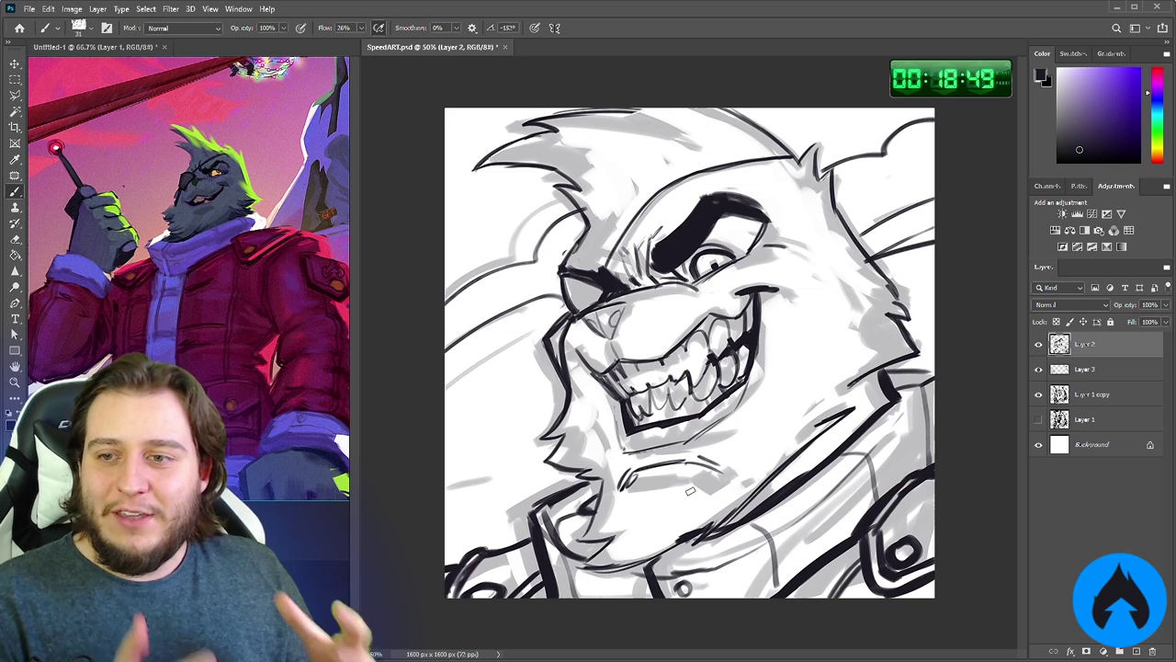
# Refine the fur spikes along the back of the cheek, erasing the old line and inking sharper points
pyautogui.press('e')
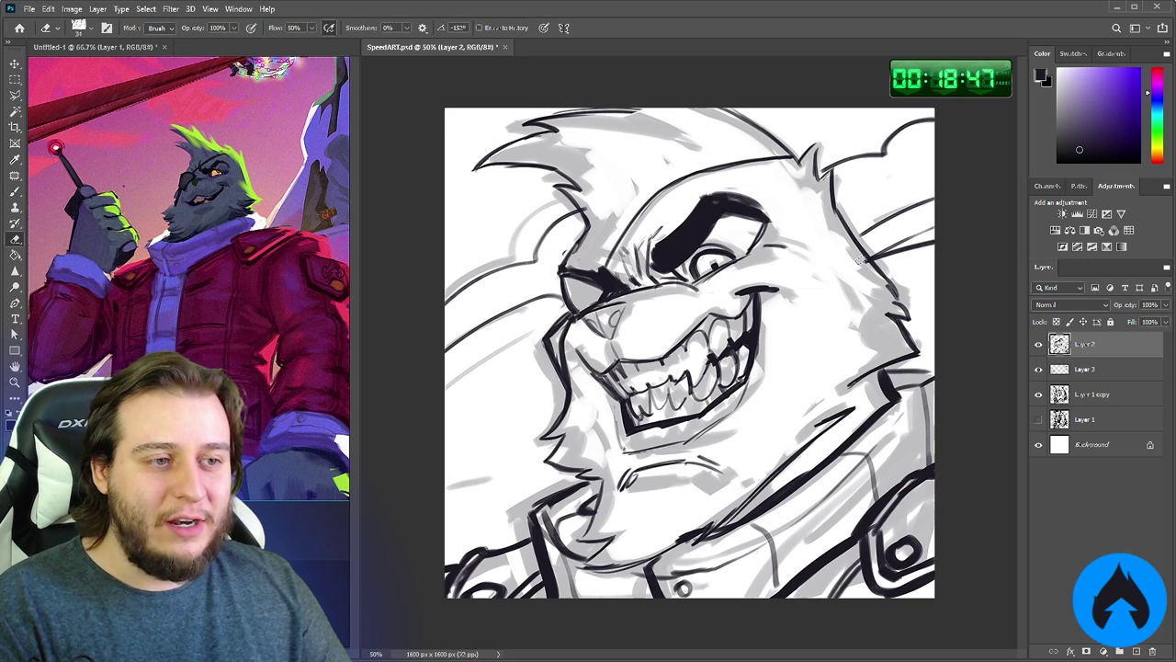
pyautogui.press('b')
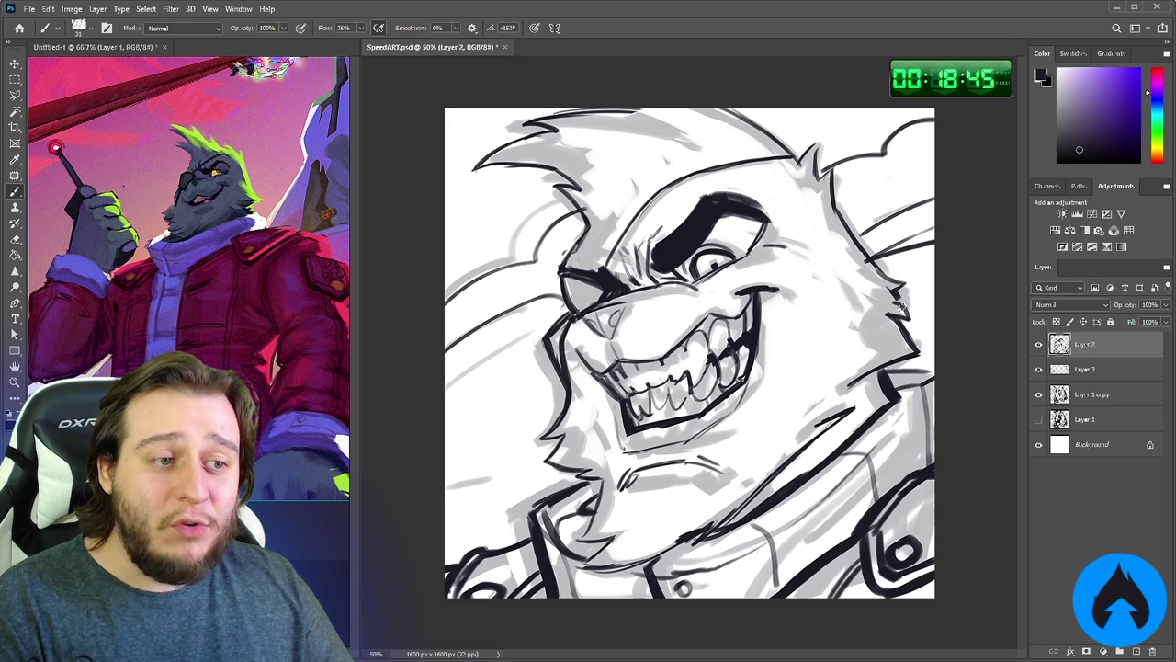
pyautogui.press('e')
pyautogui.moveTo(863, 256); pyautogui.dragTo(881, 276)
pyautogui.press('b')
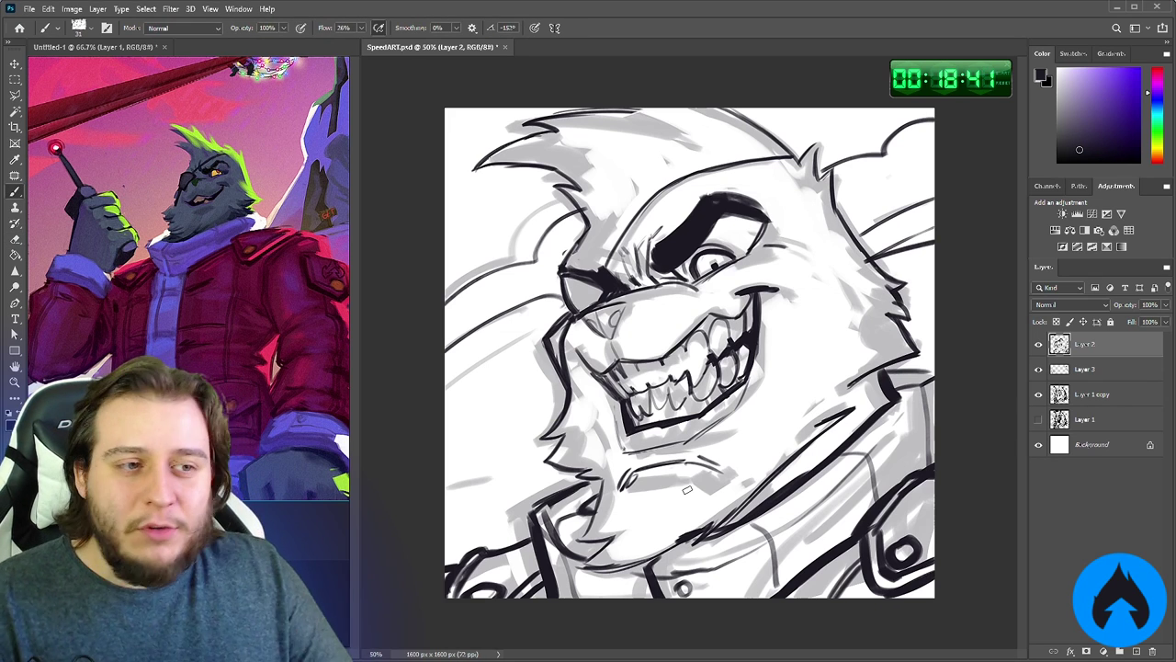
# Toggle Layer 3's visibility to check the background lines, make it the active layer and save the document
pyautogui.click(1038, 370)
pyautogui.click(1038, 369)
pyautogui.press('e')
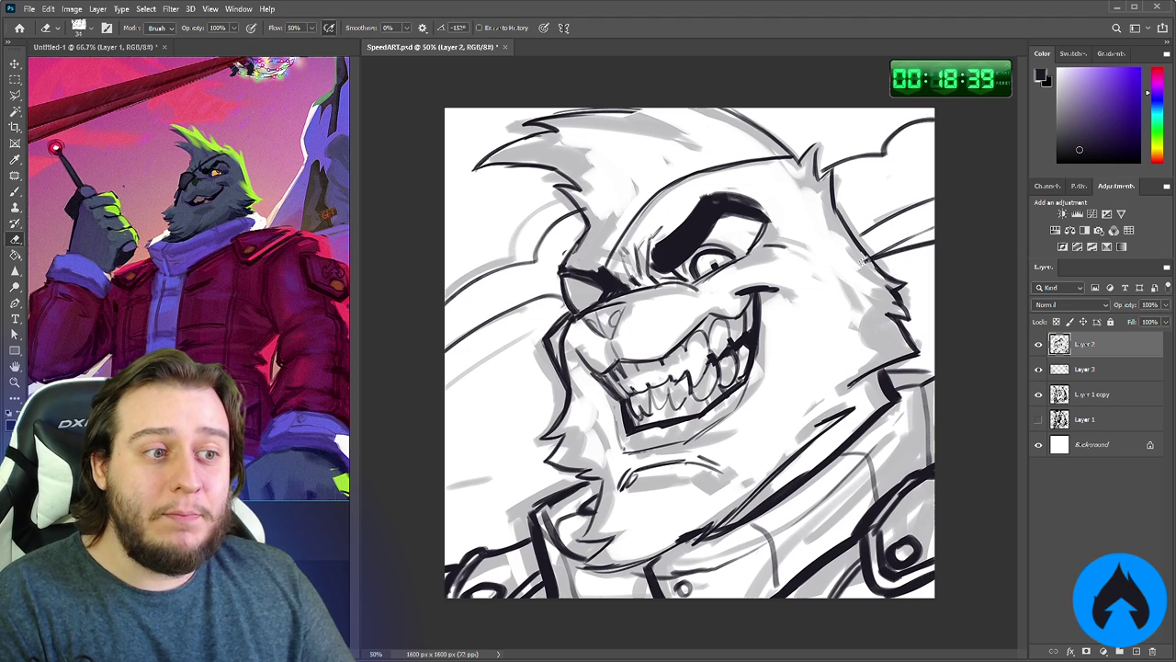
pyautogui.hotkey('alt', '[')
pyautogui.hotkey('ctrl', 's')
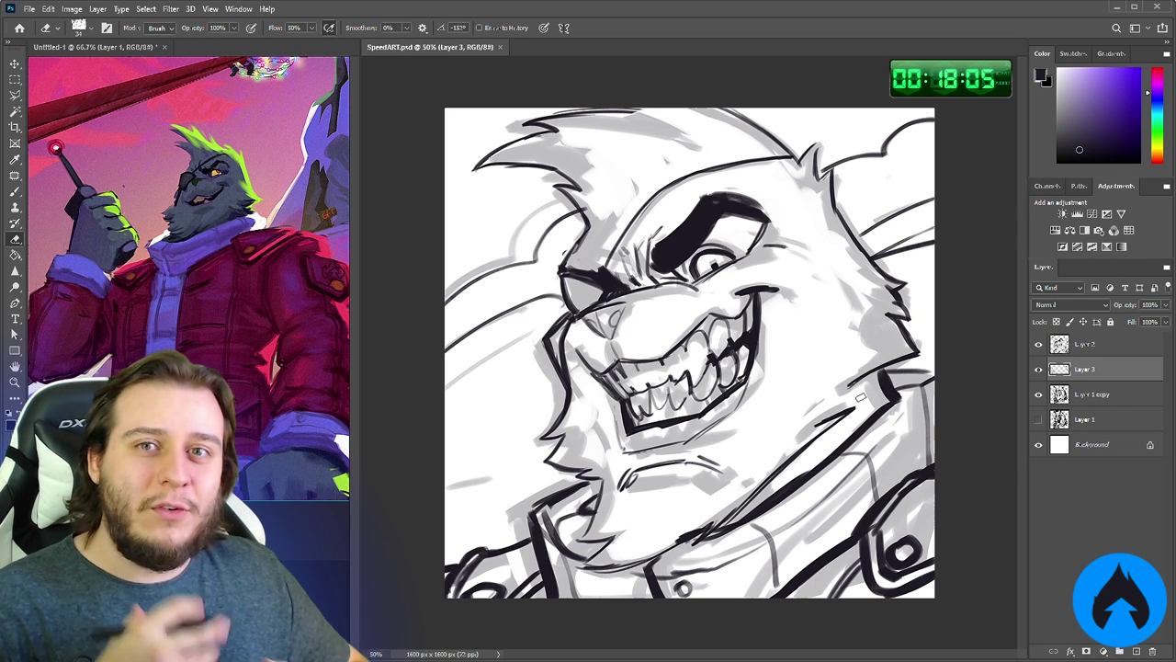
# On Layer 2, erase part of the near eye's brow to slim and reshape it
pyautogui.click(1077, 344)
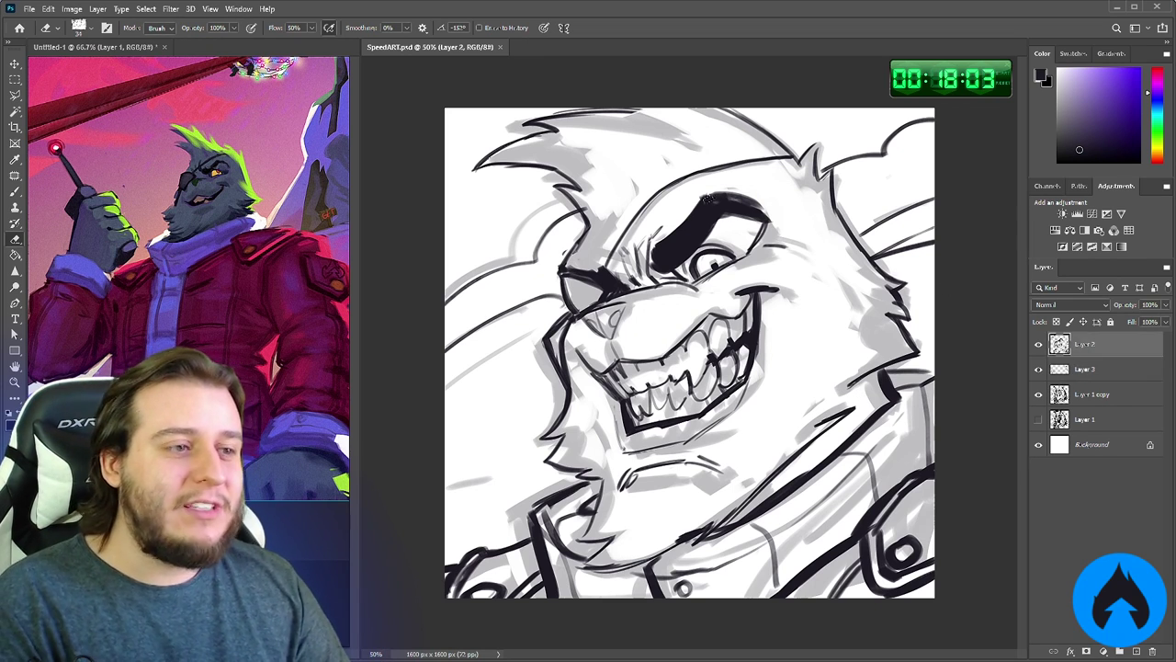
pyautogui.moveTo(701, 200)
pyautogui.mouseDown()
pyautogui.moveTo(653, 246)
pyautogui.moveTo(668, 274)
pyautogui.moveTo(699, 209)
pyautogui.moveTo(761, 217)
pyautogui.moveTo(741, 259)
pyautogui.mouseUp()
pyautogui.press('b')
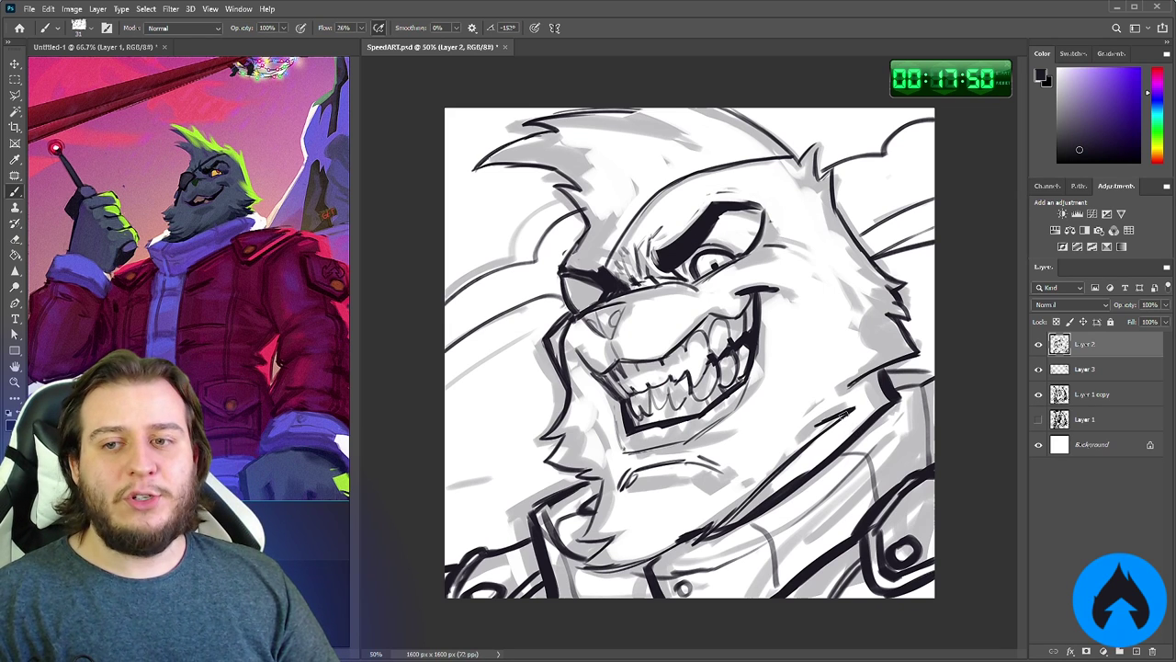
# Add a new layer beneath the ink lines and choose a blue hue with the Paint Bucket for the background
pyautogui.click(1038, 368)
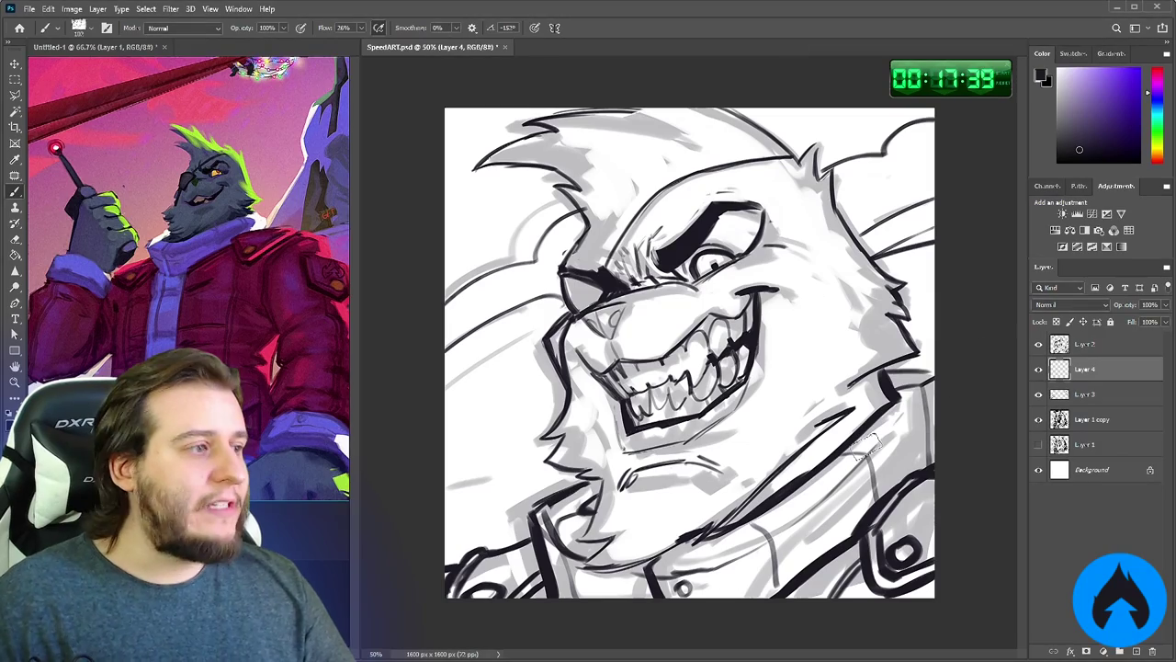
pyautogui.press('g')
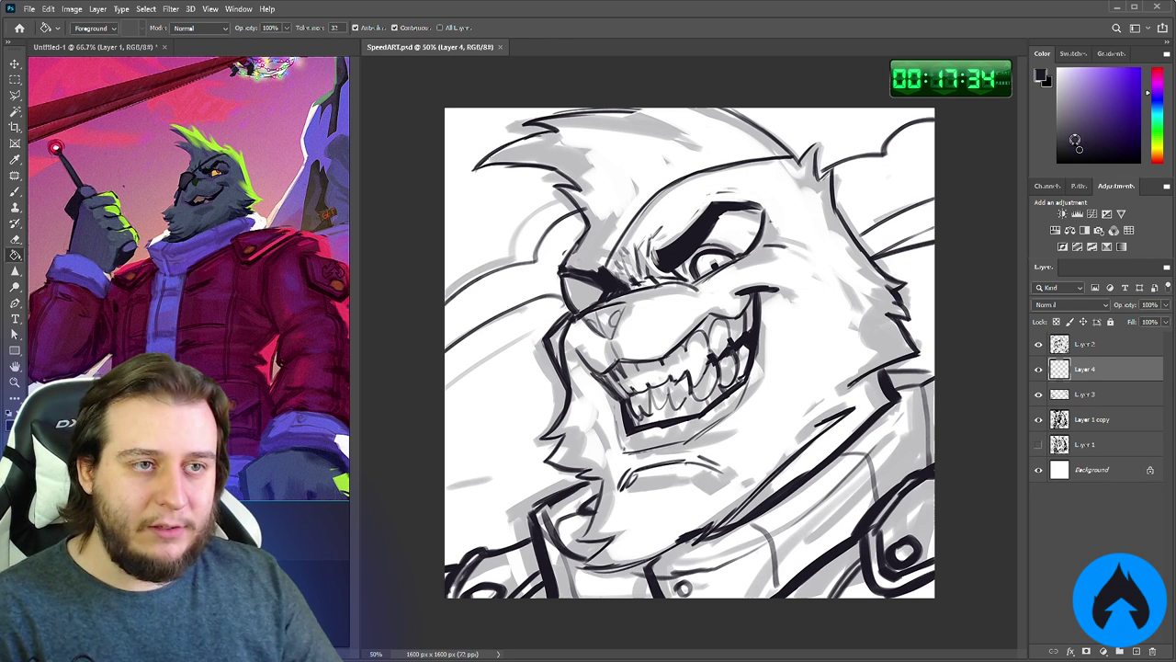
pyautogui.moveTo(1157, 115); pyautogui.dragTo(1160, 105)
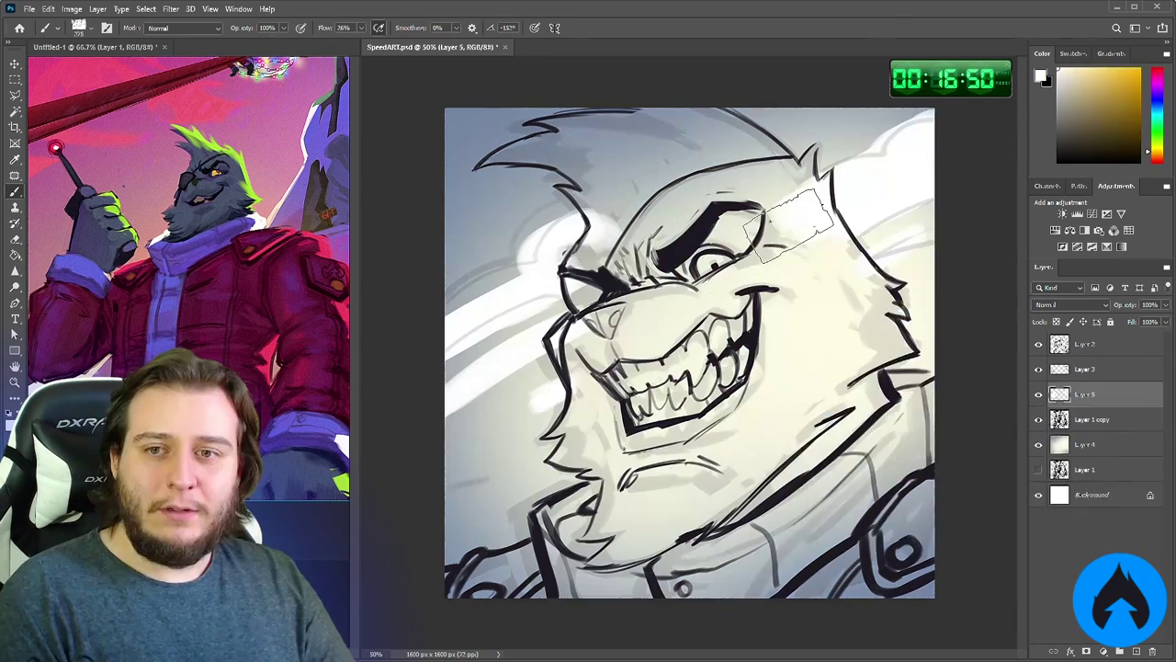
# On Layer 5, reduce the brush size and paint white cloud streaks in the sky behind the head
pyautogui.rightClick(894, 262)
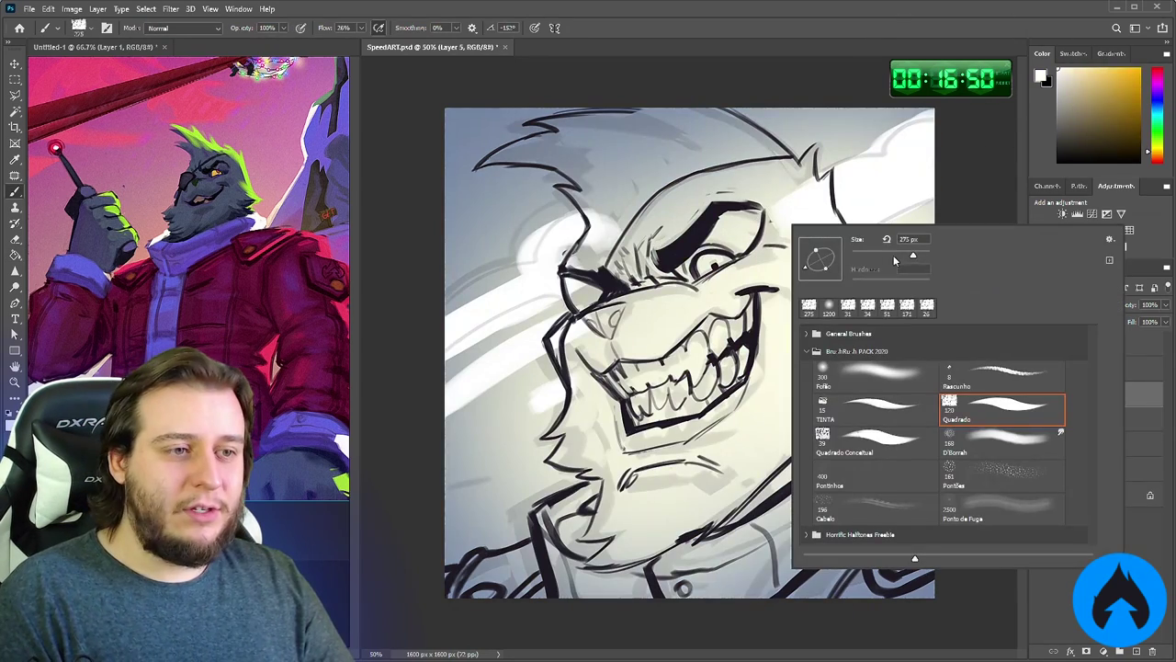
pyautogui.press('Escape')
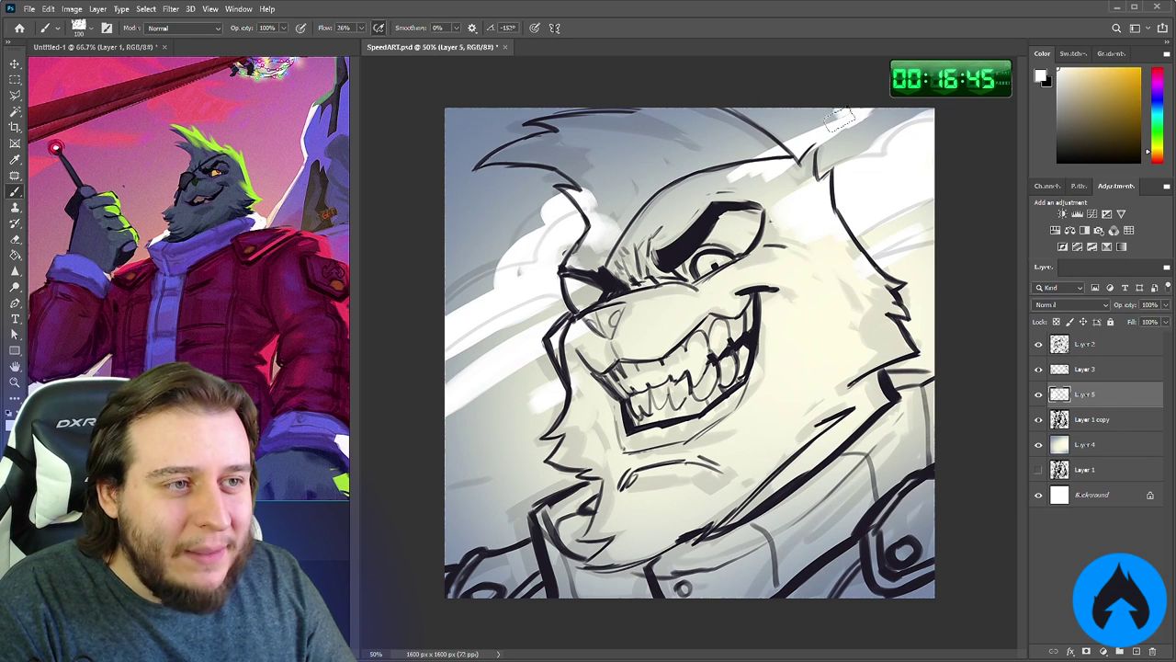
pyautogui.moveTo(840, 121); pyautogui.dragTo(867, 111)
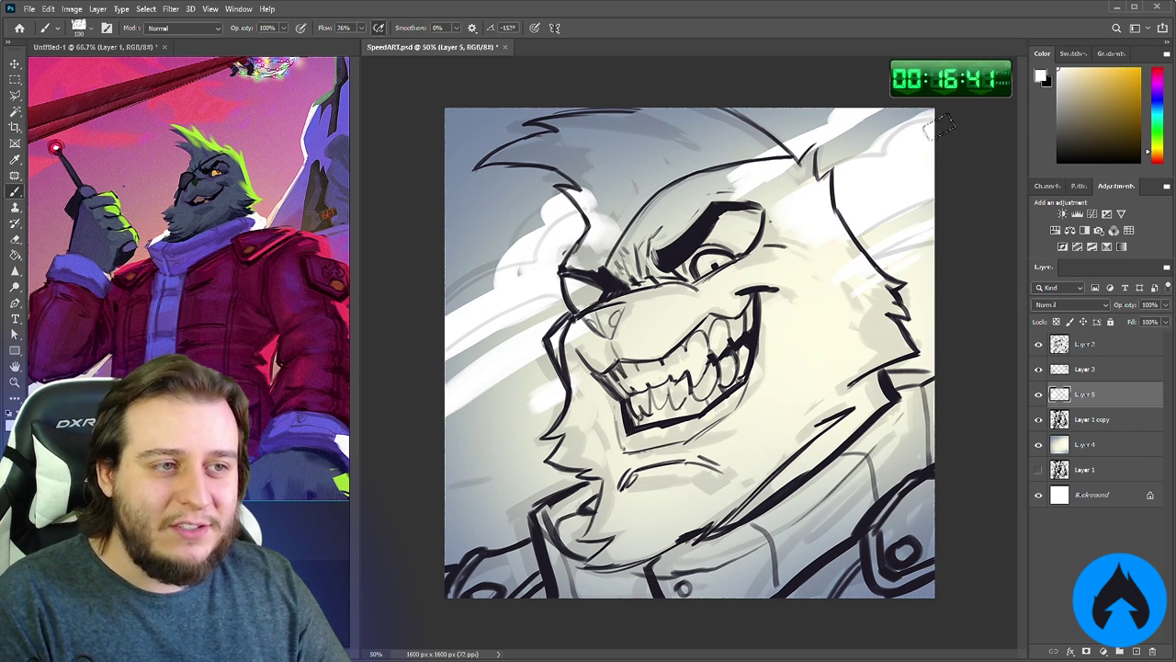
# Set the brush flow to 6% and softly shade the white clouds with colours sampled from the sky and clouds
pyautogui.rightClick(771, 292)
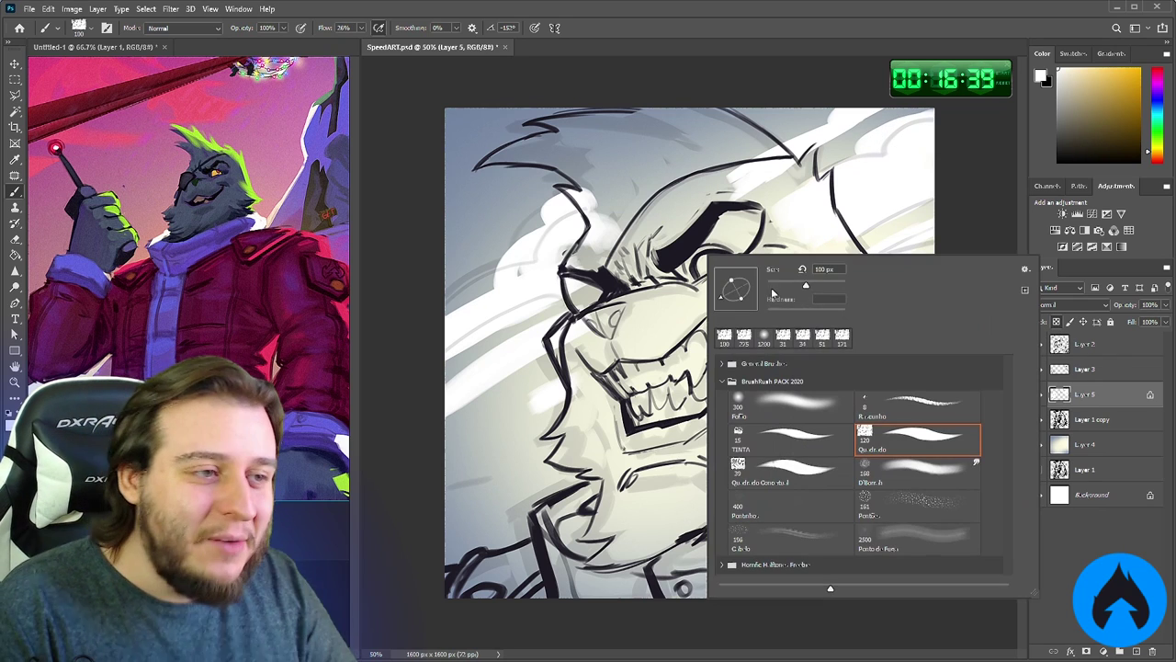
pyautogui.keyDown('alt'); pyautogui.click(533, 225); pyautogui.keyUp('alt')
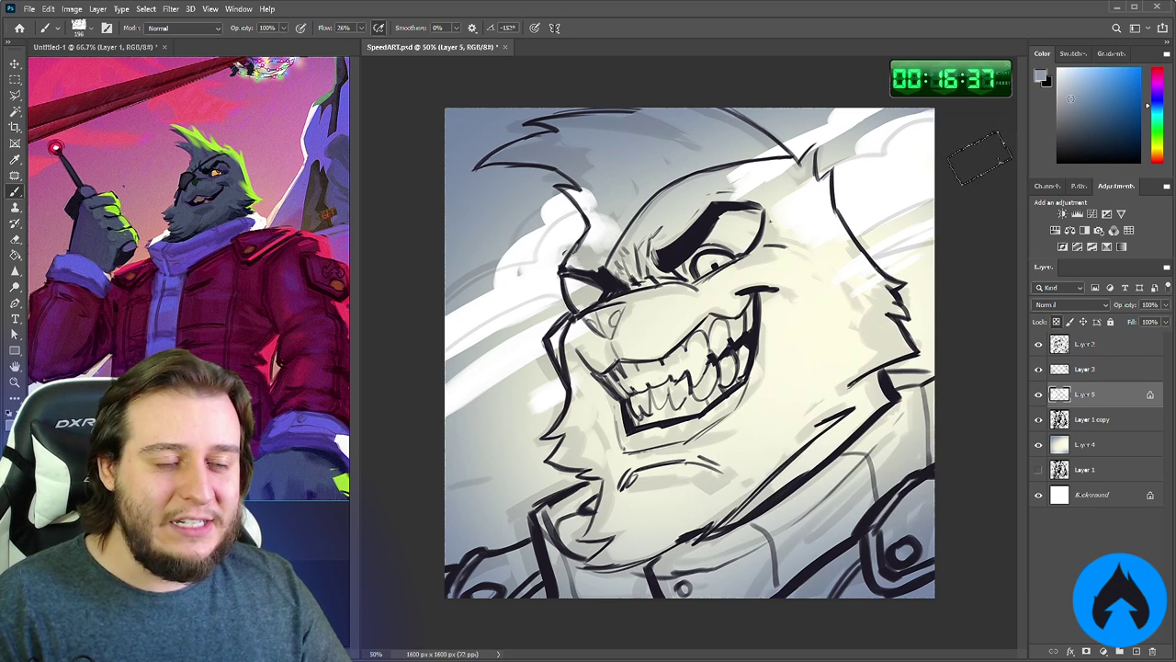
pyautogui.moveTo(360, 28); pyautogui.dragTo(351, 43)
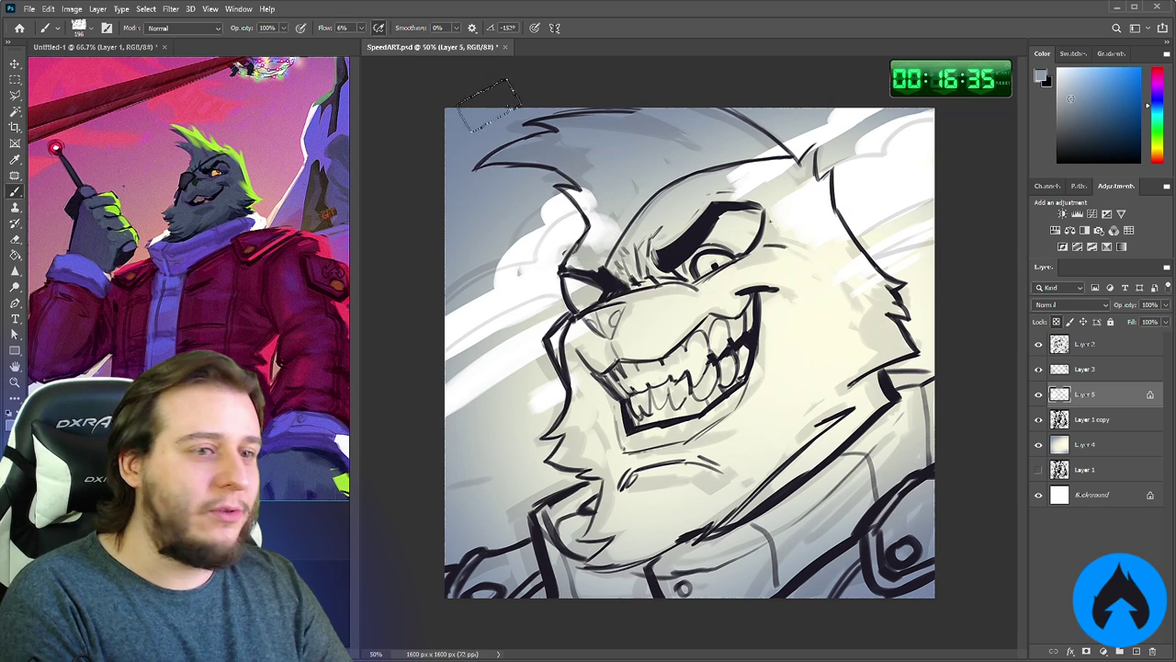
pyautogui.moveTo(887, 146); pyautogui.dragTo(894, 158)
pyautogui.keyDown('alt'); pyautogui.click(888, 256); pyautogui.keyUp('alt')
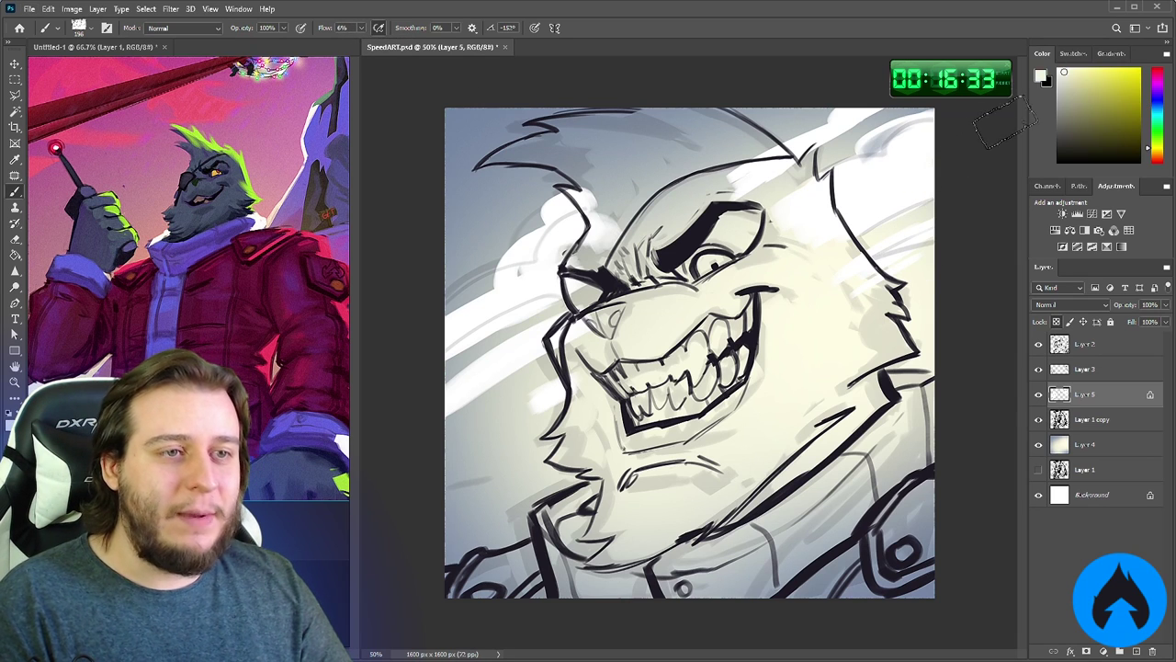
pyautogui.keyDown('alt'); pyautogui.click(873, 172); pyautogui.keyUp('alt')
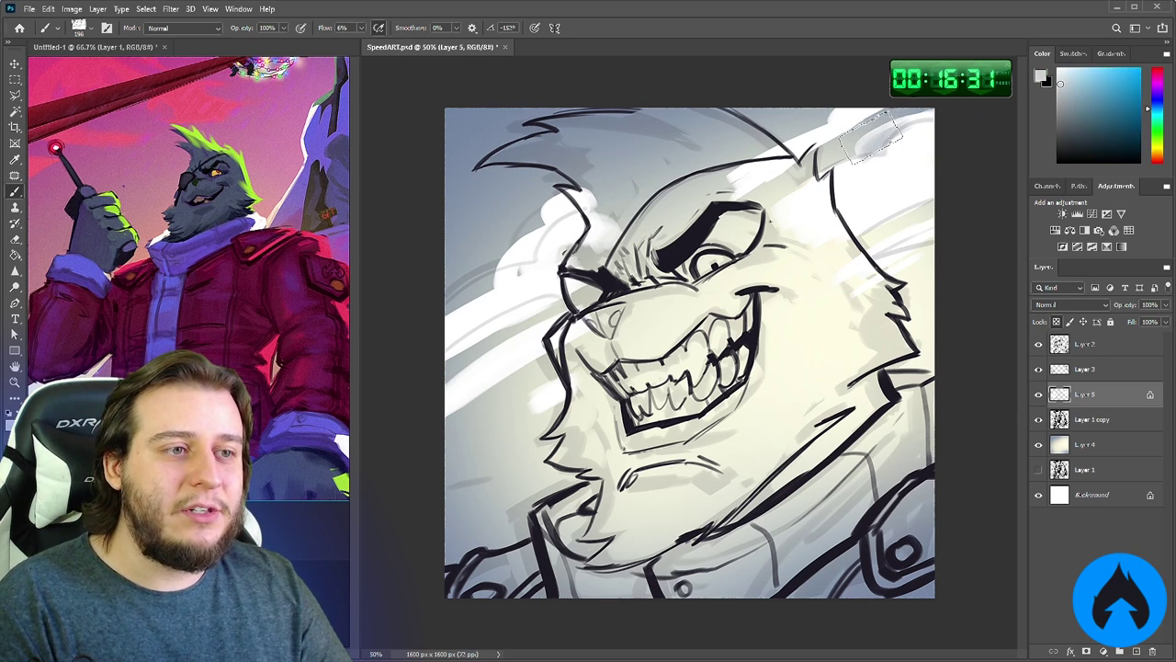
pyautogui.moveTo(880, 138); pyautogui.dragTo(897, 130)
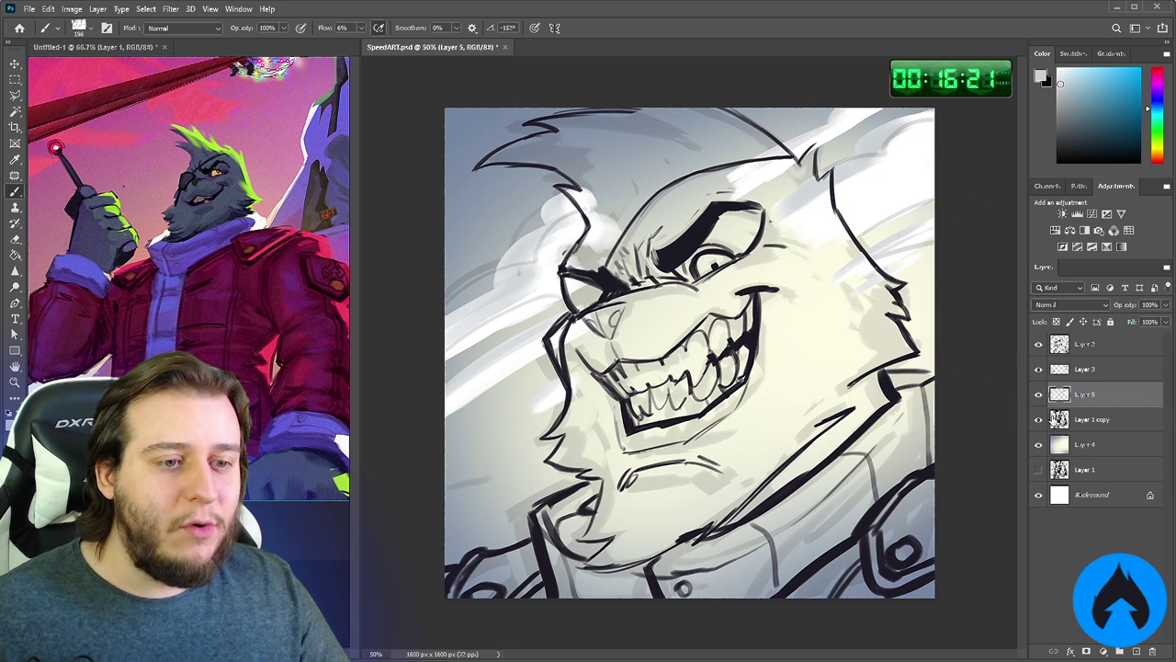
# Hide Layer 3 and Layer 1 copy, and move the cloud layer below Layer 1 copy
pyautogui.click(1039, 369)
pyautogui.click(1039, 419)
pyautogui.click(1039, 369)
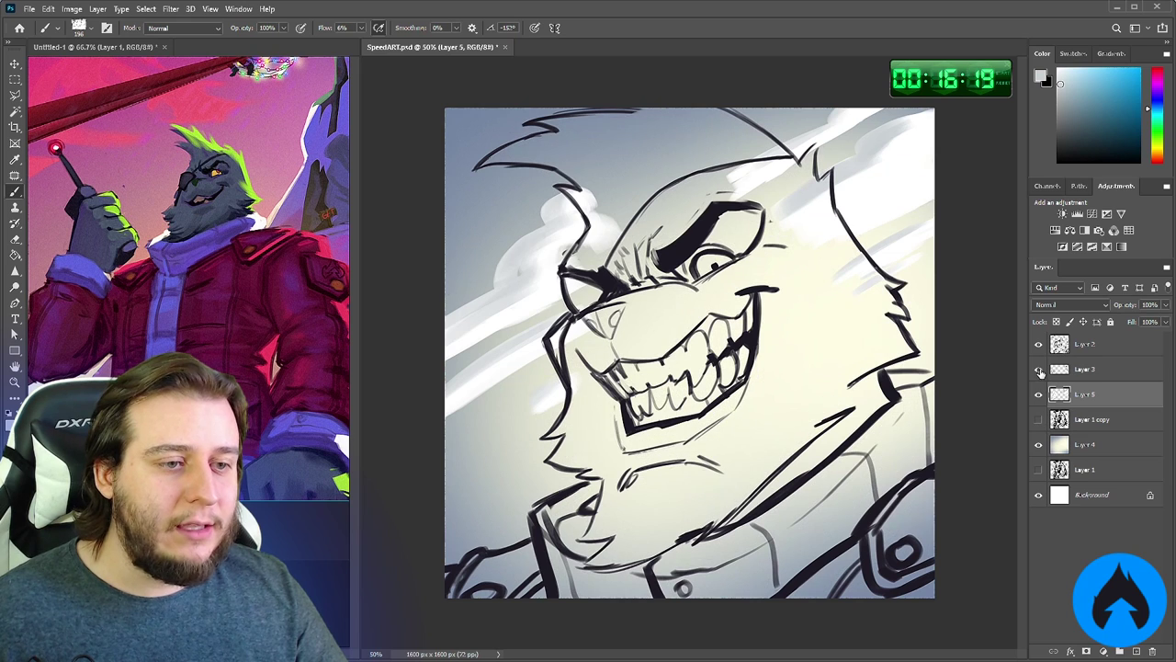
pyautogui.click(1039, 368)
pyautogui.click(1040, 394)
pyautogui.click(1039, 394)
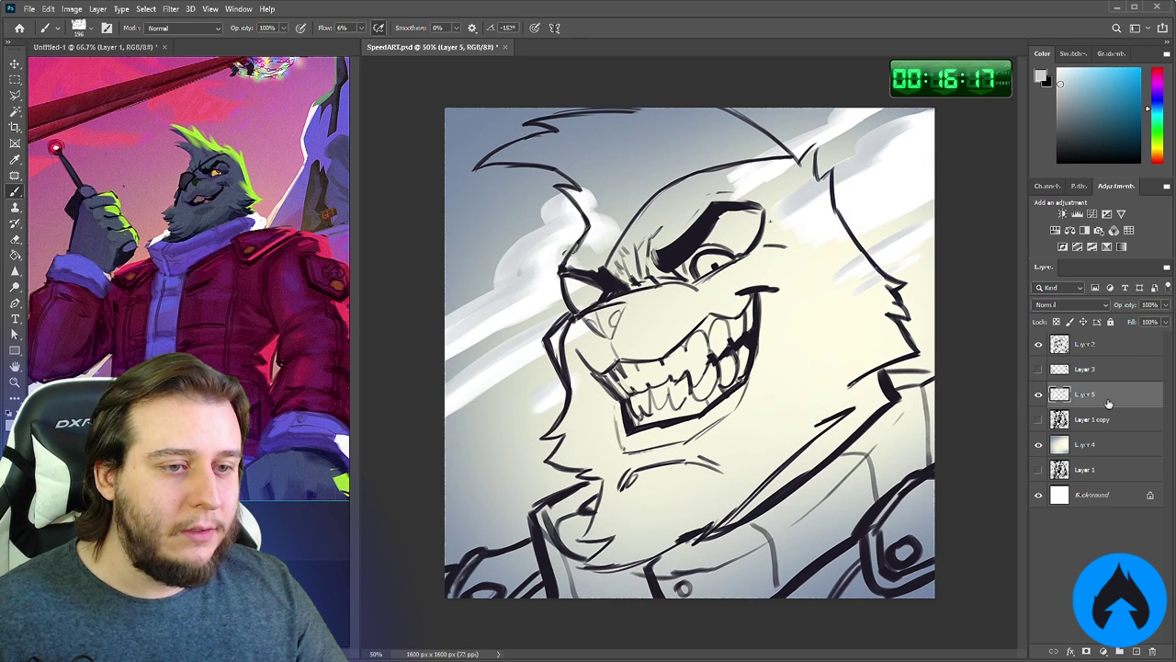
pyautogui.moveTo(1108, 402); pyautogui.dragTo(1098, 451)
# On a new layer beneath the clouds, rough in muted green over the muzzle and set the brush flow to 51%
pyautogui.click(1136, 650)
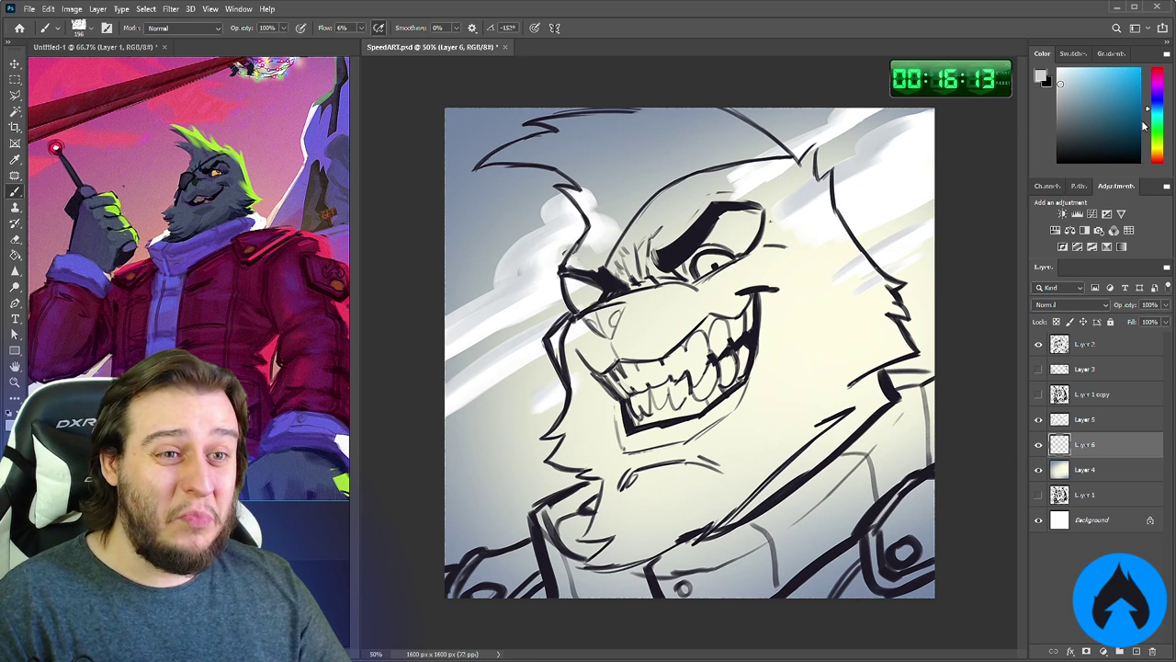
pyautogui.click(1156, 122)
pyautogui.moveTo(672, 283)
pyautogui.mouseDown()
pyautogui.moveTo(658, 450)
pyautogui.moveTo(733, 496)
pyautogui.mouseUp()
pyautogui.click(361, 29)
pyautogui.moveTo(373, 40); pyautogui.dragTo(389, 52)
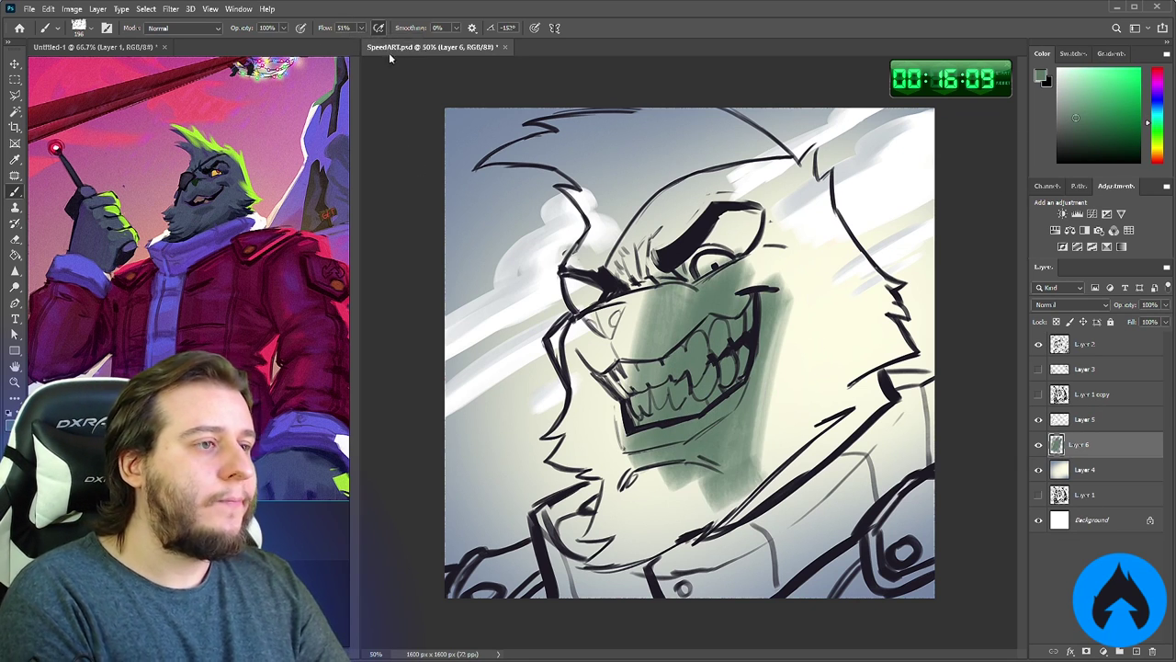
# On the ink line layer, Layer 2, select the empty background in front of the character with the Magic Wand
pyautogui.click(1098, 346)
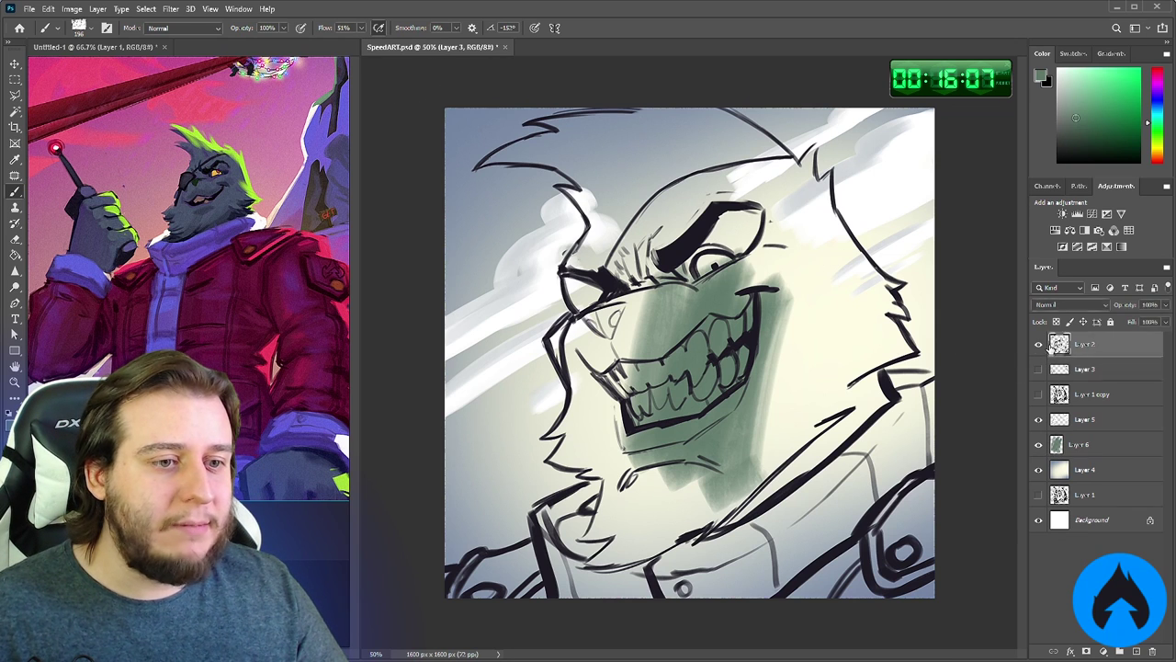
pyautogui.click(15, 111)
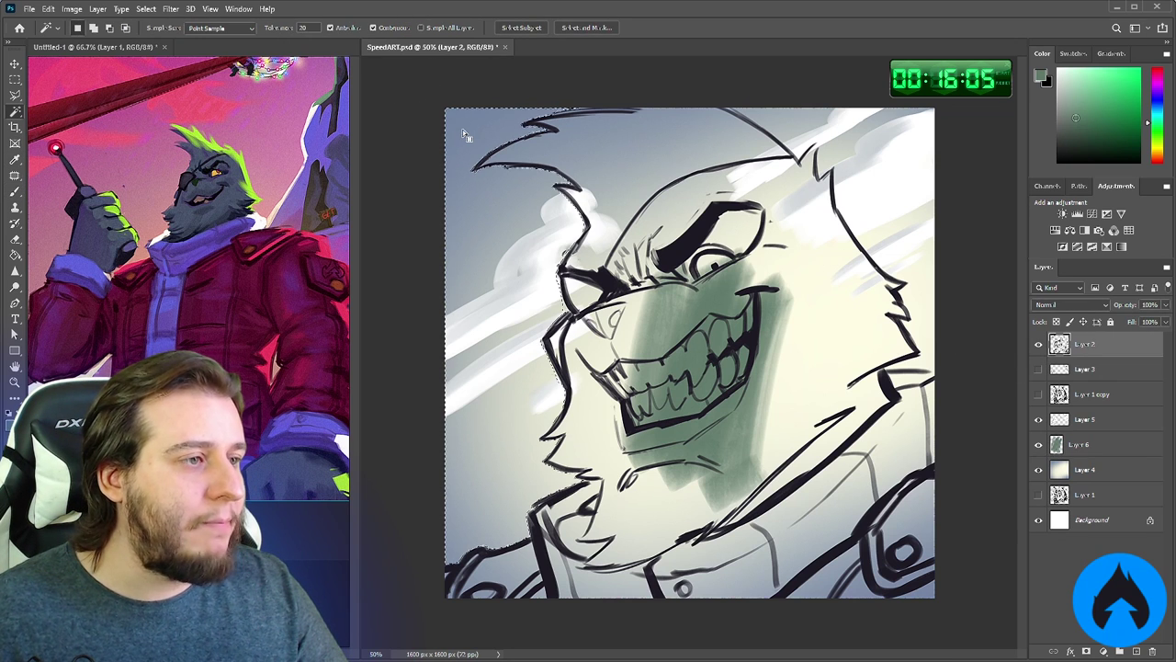
pyautogui.click(478, 145)
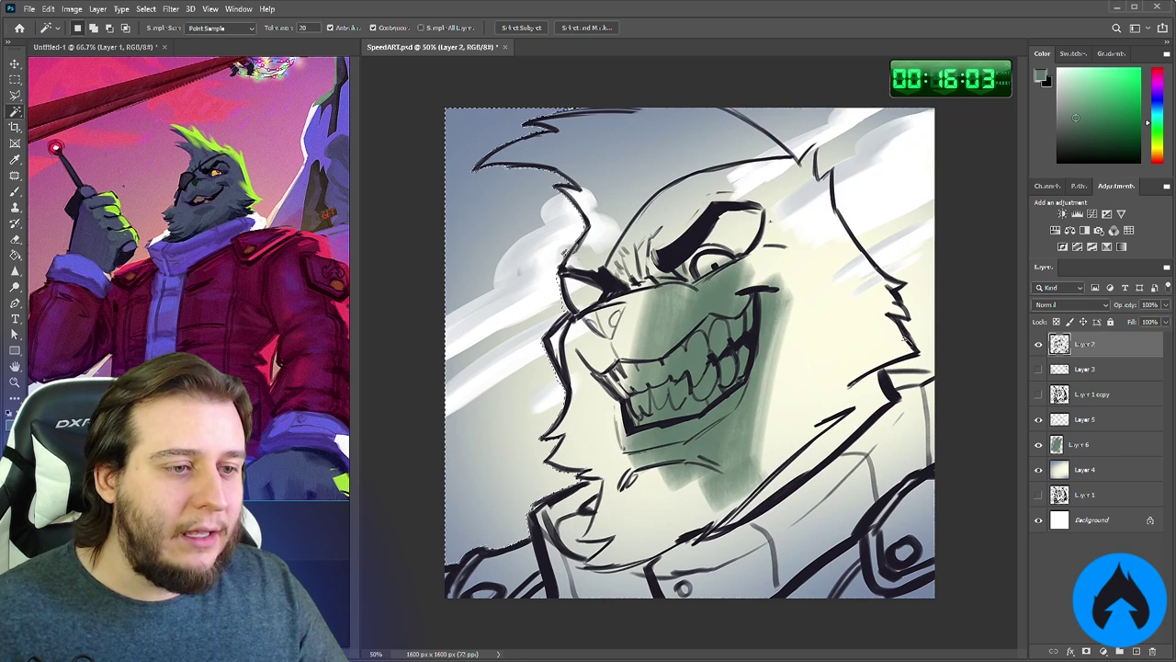
# Switch from the Polygonal Lasso to the freehand Lasso and restore the background selection
pyautogui.press('l')
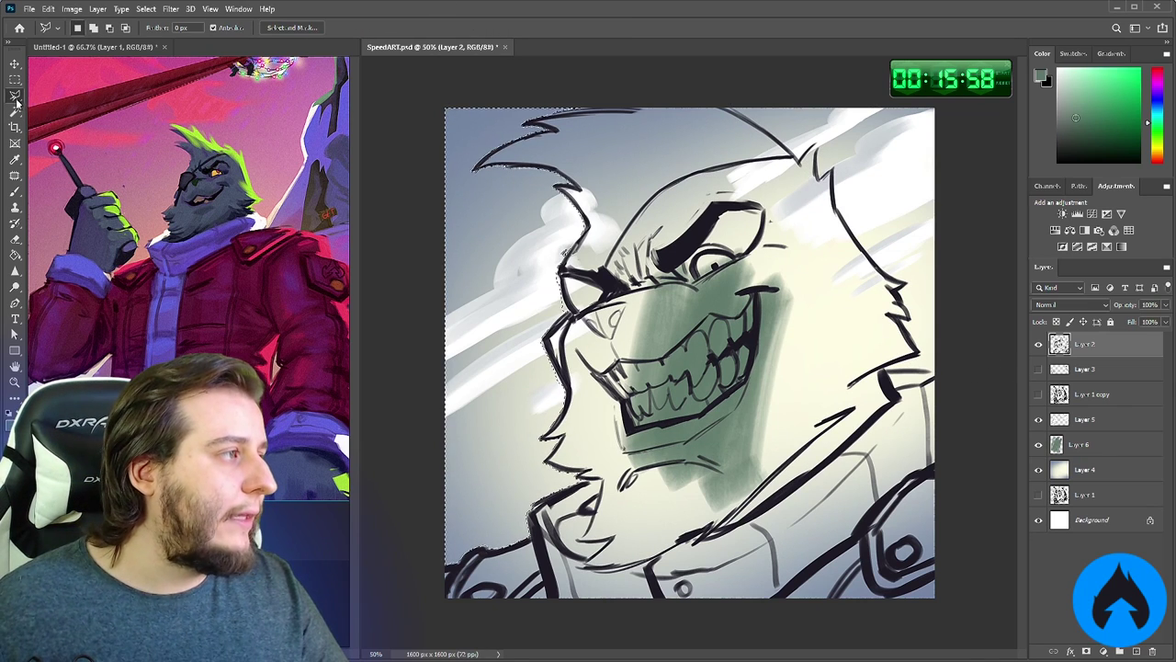
pyautogui.hotkey('ctrl', 'd')
pyautogui.rightClick(129, 105)
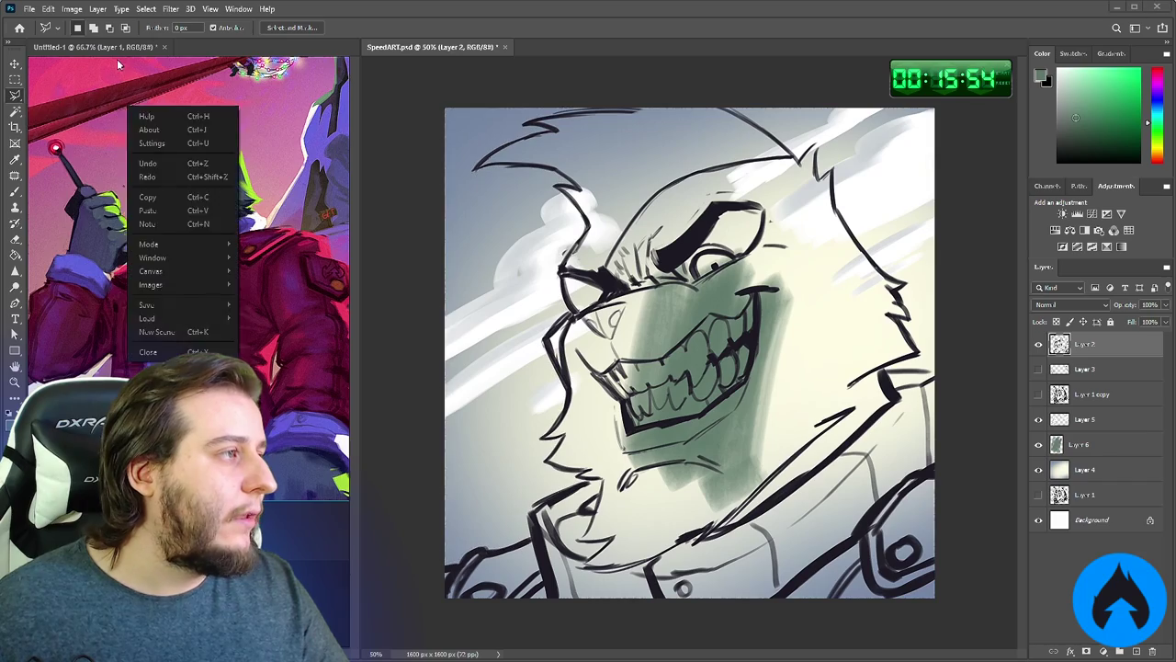
pyautogui.moveTo(117, 60); pyautogui.dragTo(286, 80)
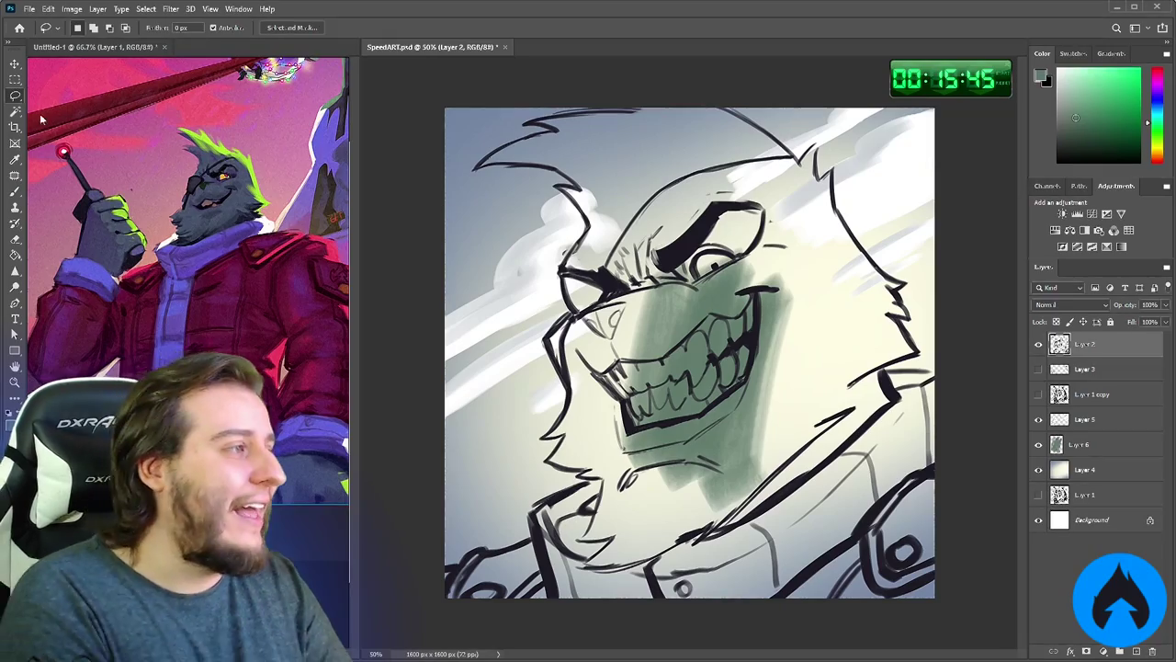
pyautogui.hotkey('ctrl', 'a')
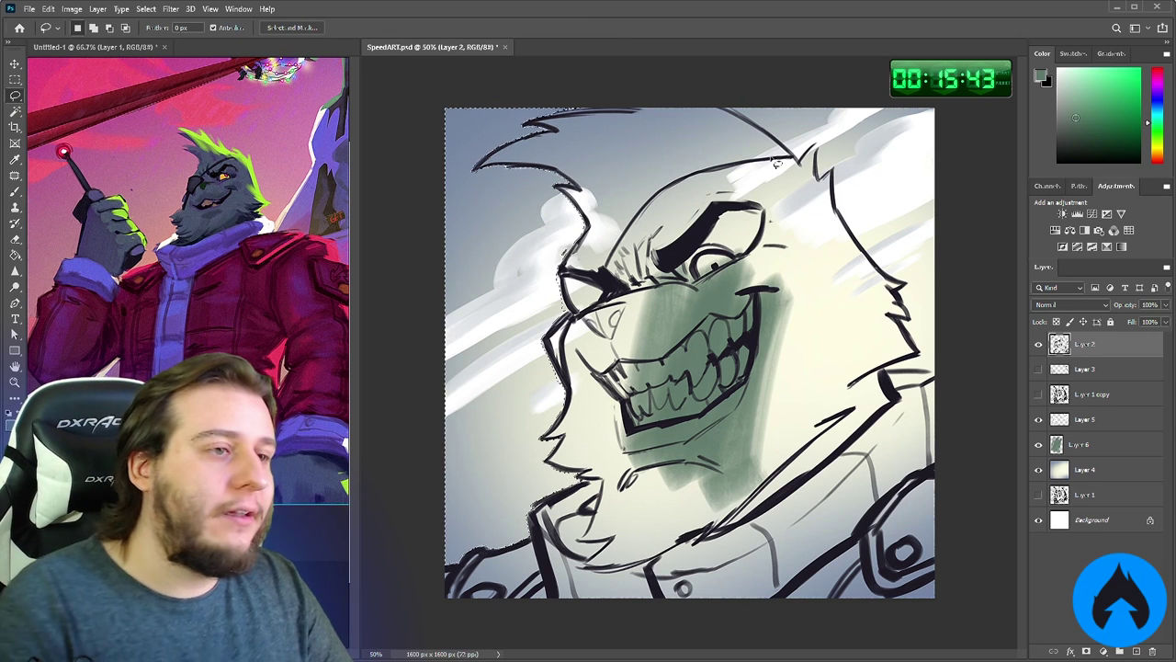
# Add the sky above and behind the head to the selection with the Lasso
pyautogui.moveTo(797, 163)
pyautogui.mouseDown()
pyautogui.moveTo(826, 177)
pyautogui.moveTo(856, 242)
pyautogui.moveTo(906, 296)
pyautogui.moveTo(896, 376)
pyautogui.moveTo(924, 394)
pyautogui.moveTo(960, 189)
pyautogui.moveTo(768, 73)
pyautogui.mouseUp()
pyautogui.moveTo(904, 125)
pyautogui.mouseDown()
pyautogui.moveTo(947, 246)
pyautogui.moveTo(930, 103)
pyautogui.mouseUp()
pyautogui.moveTo(795, 162)
pyautogui.mouseDown()
pyautogui.moveTo(821, 148)
pyautogui.moveTo(826, 189)
pyautogui.moveTo(824, 167)
pyautogui.moveTo(808, 168)
pyautogui.moveTo(816, 176)
pyautogui.moveTo(815, 145)
pyautogui.moveTo(805, 170)
pyautogui.moveTo(800, 131)
pyautogui.moveTo(809, 161)
pyautogui.moveTo(818, 120)
pyautogui.moveTo(832, 168)
pyautogui.moveTo(821, 161)
pyautogui.moveTo(824, 180)
pyautogui.moveTo(846, 158)
pyautogui.moveTo(839, 210)
pyautogui.mouseUp()
pyautogui.moveTo(886, 273); pyautogui.dragTo(930, 273)
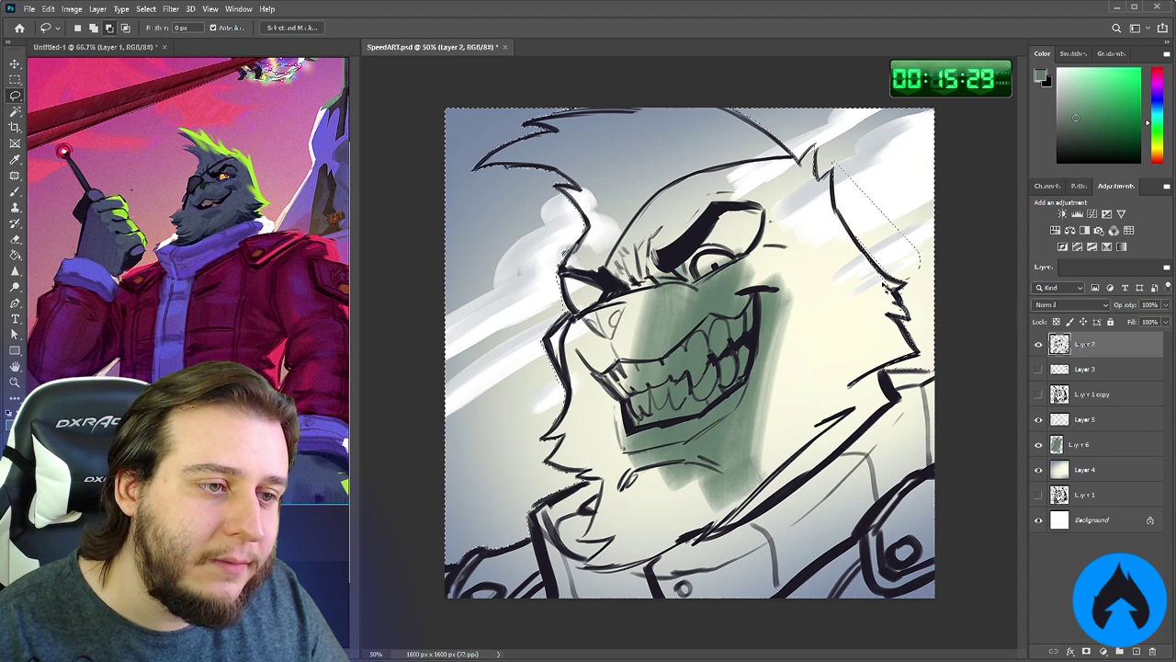
# Refine the lasso selection along the neck and cheek fur spikes, and invert it to select the character
pyautogui.moveTo(859, 250); pyautogui.dragTo(884, 275)
pyautogui.moveTo(805, 160)
pyautogui.mouseDown()
pyautogui.moveTo(836, 184)
pyautogui.moveTo(842, 211)
pyautogui.mouseUp()
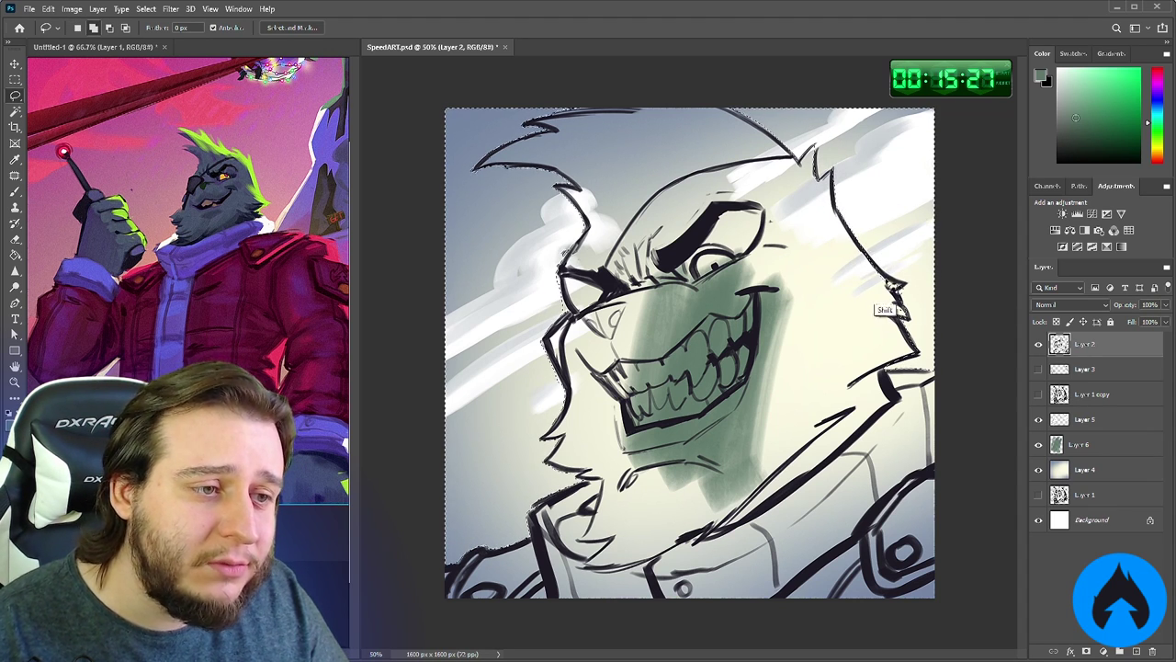
pyautogui.press('alt')
pyautogui.press('shift')
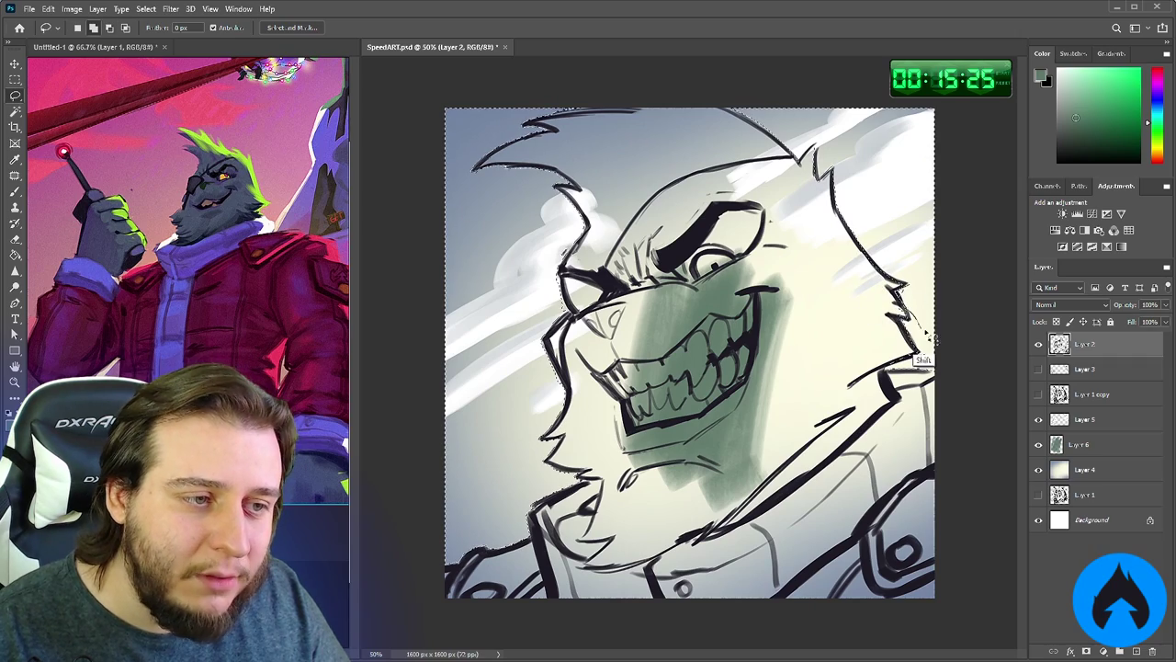
pyautogui.moveTo(927, 333); pyautogui.dragTo(906, 311)
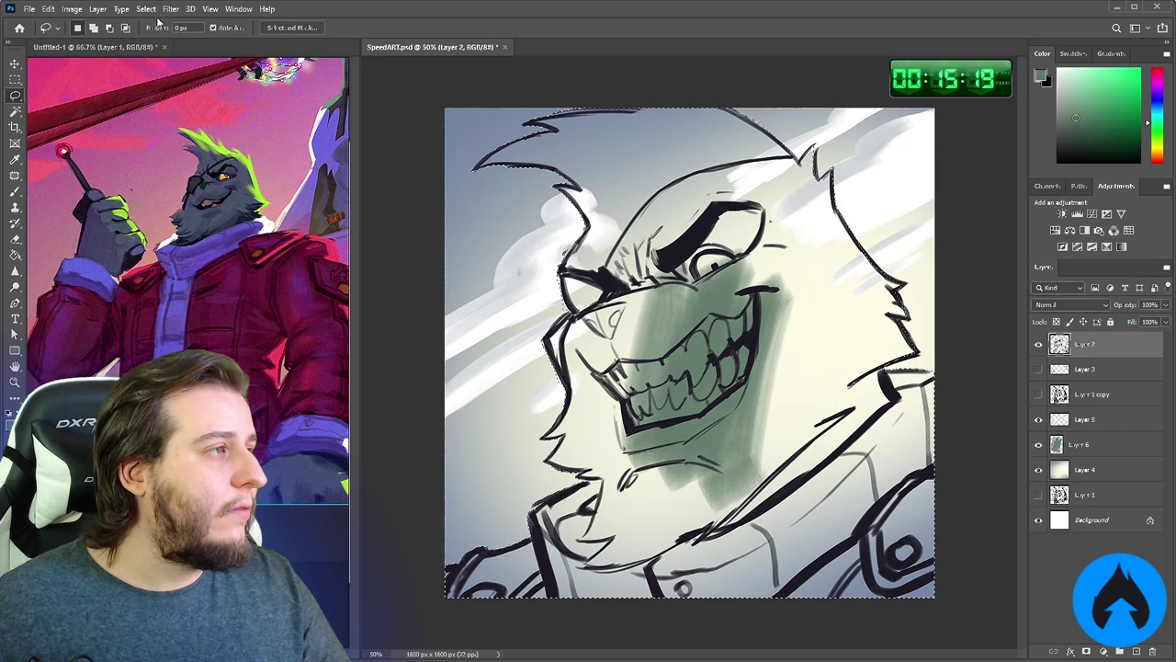
# Contract the character selection by 3 pixels
pyautogui.click(145, 9)
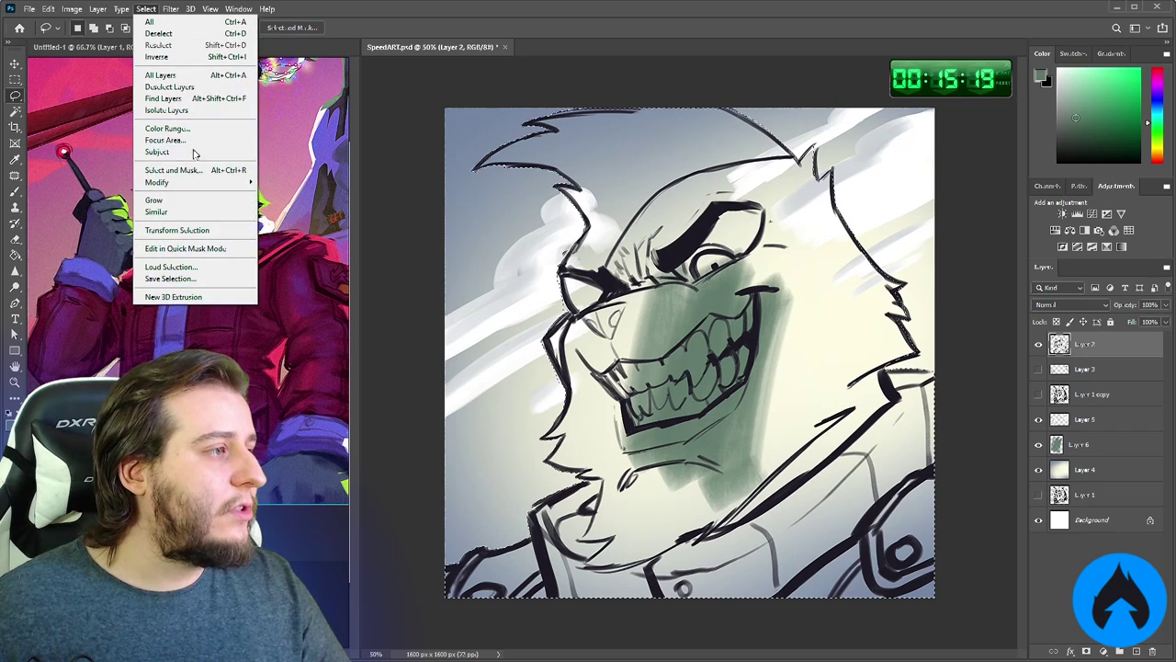
pyautogui.moveTo(202, 182)
pyautogui.click(292, 217)
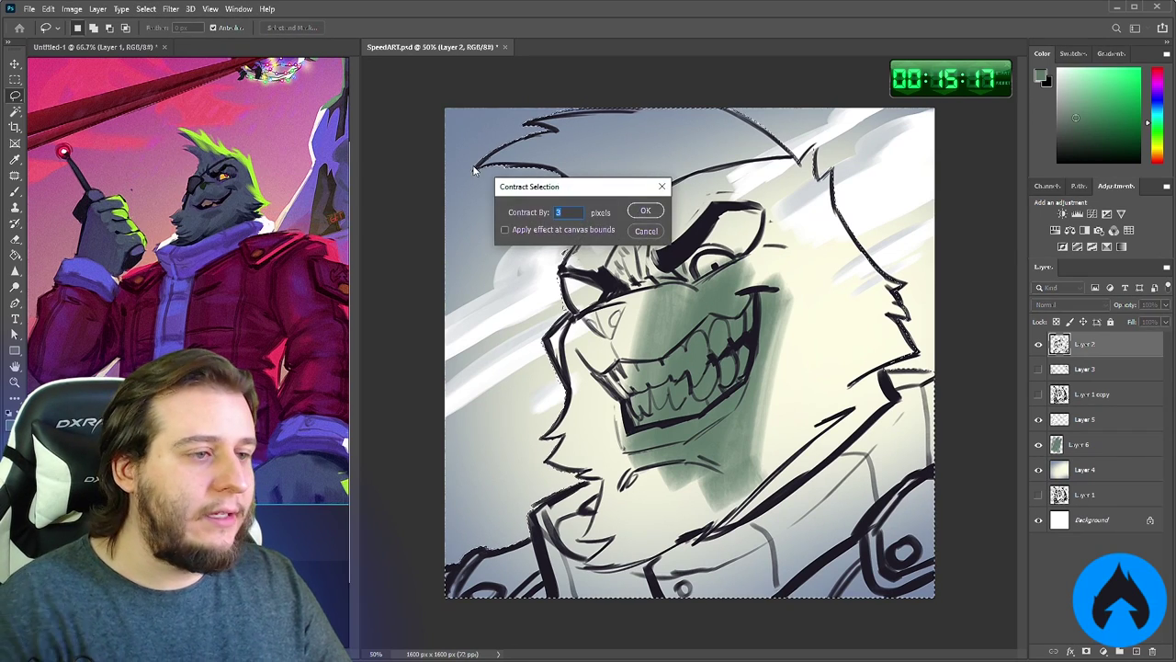
pyautogui.press('Return')
# Fill the character selection on Layer 6 with the muted green using the Paint Bucket and deselect
pyautogui.hotkey('alt', '[')
pyautogui.hotkey('alt', '[')
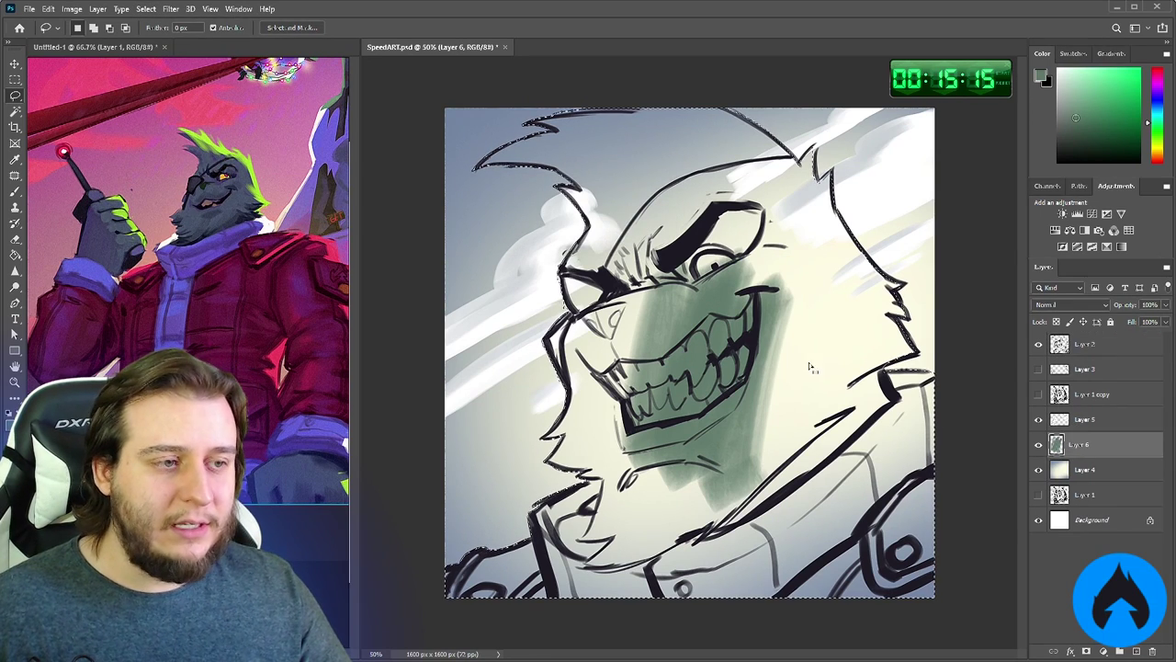
pyautogui.press('g')
pyautogui.click(812, 359)
pyautogui.hotkey('ctrl', 'd')
# Move the cloud layer beneath the green base layer and merge it into the gradient background, Layer 4
pyautogui.click(1118, 423)
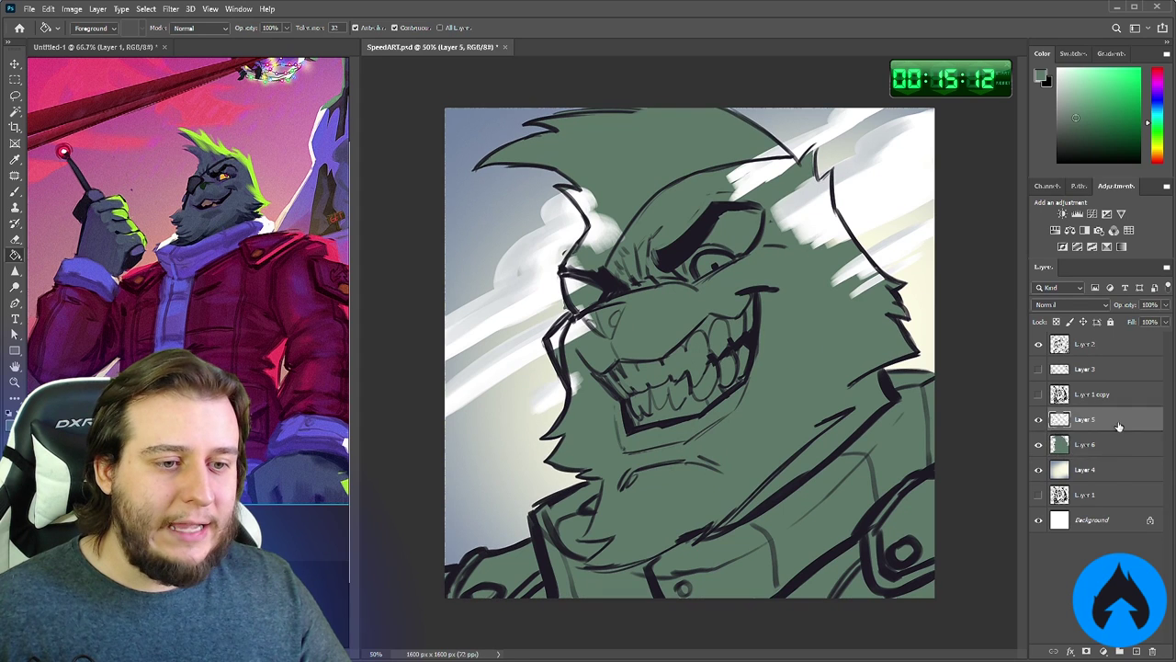
pyautogui.moveTo(1119, 425); pyautogui.dragTo(1110, 463)
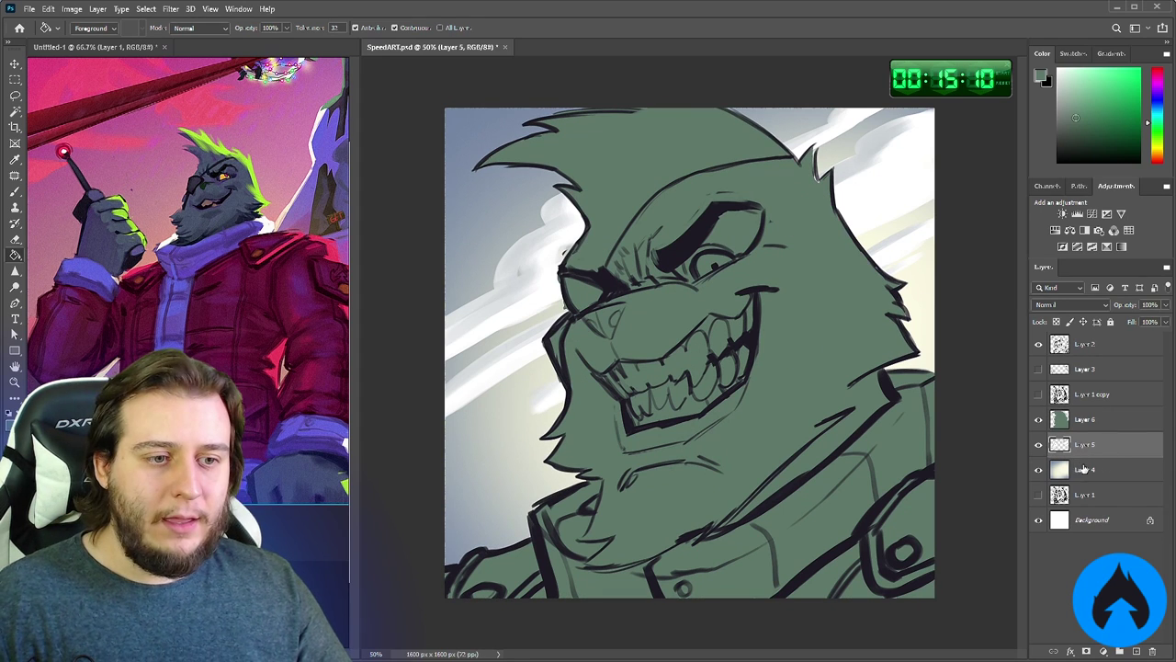
pyautogui.click(1085, 469)
# Add a Multiply layer above the gradient background and set the soft round brush to 1200 px
pyautogui.press('b')
pyautogui.rightClick(827, 411)
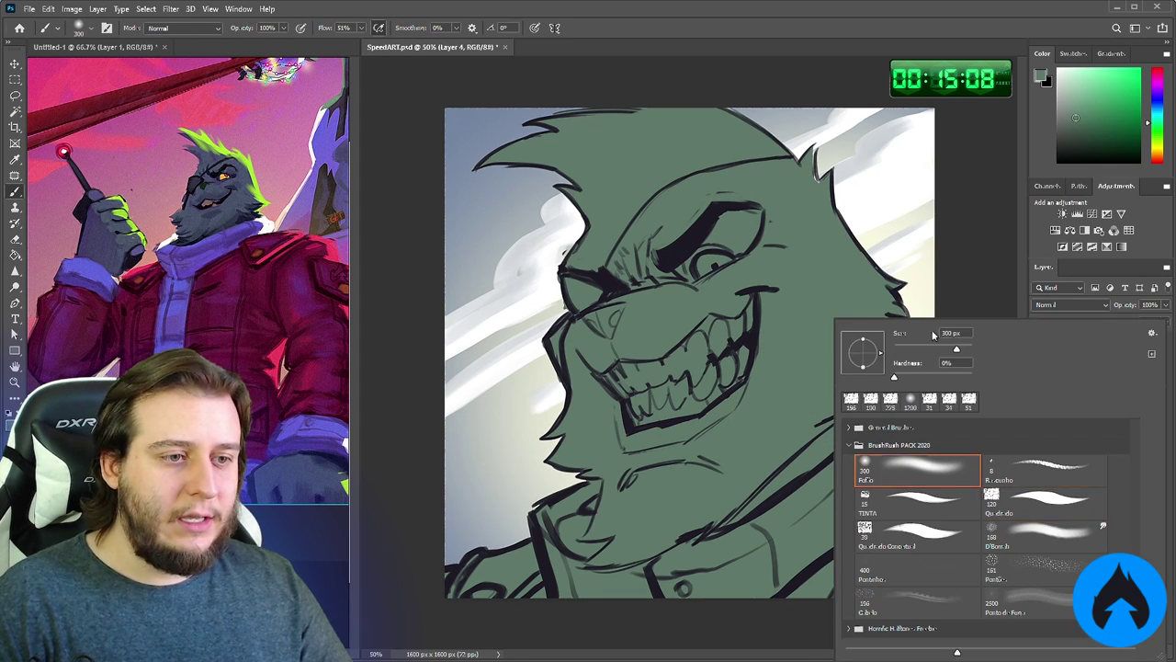
pyautogui.moveTo(962, 334); pyautogui.dragTo(830, 285)
pyautogui.write('1200')
pyautogui.press('Return')
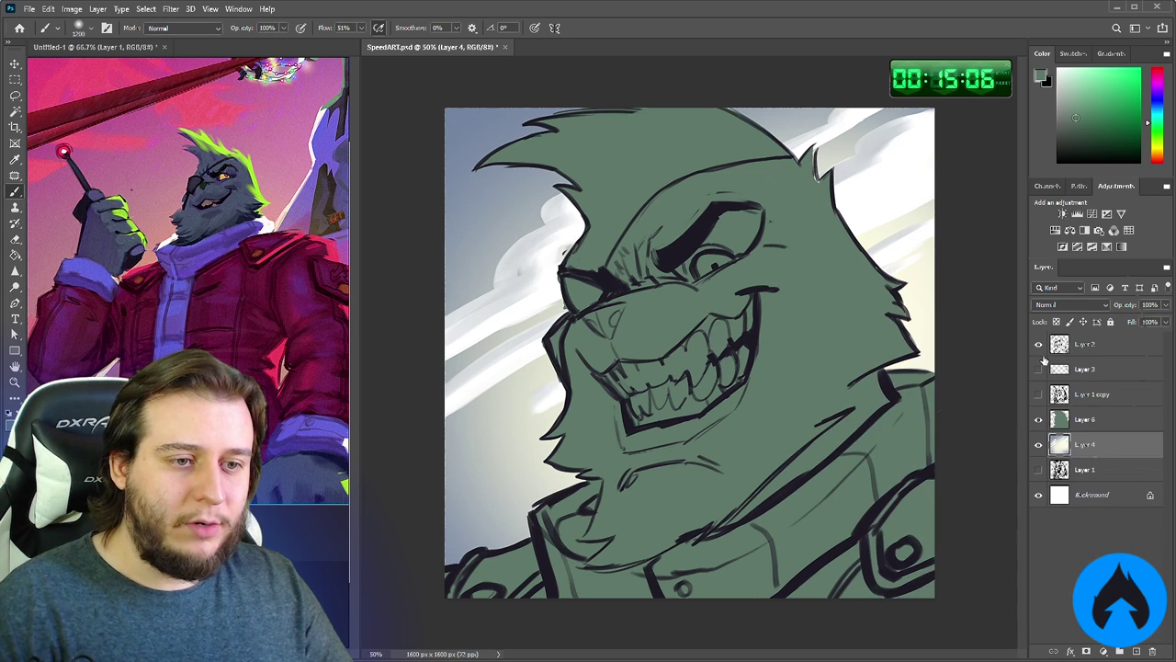
pyautogui.hotkey('ctrl', 'shift', 'alt', 'n')
pyautogui.click(1066, 305)
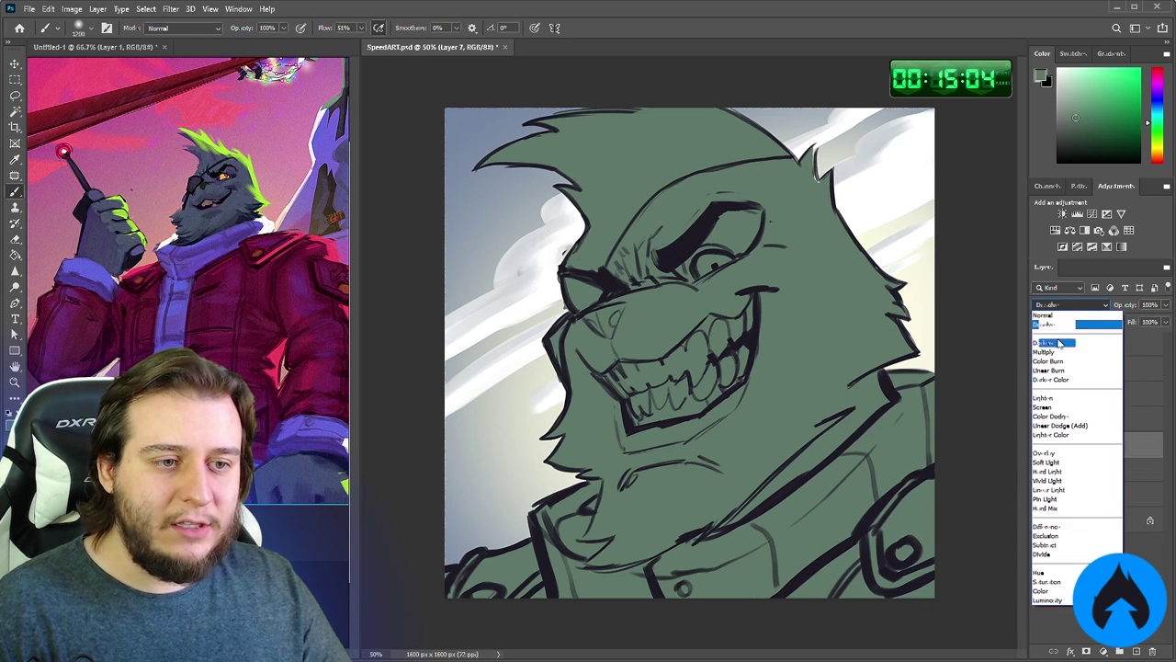
pyautogui.click(1066, 352)
# Tint the background with a soft muted brown on the Multiply layer and merge it into Layer 4
pyautogui.moveTo(1156, 115); pyautogui.dragTo(1156, 100)
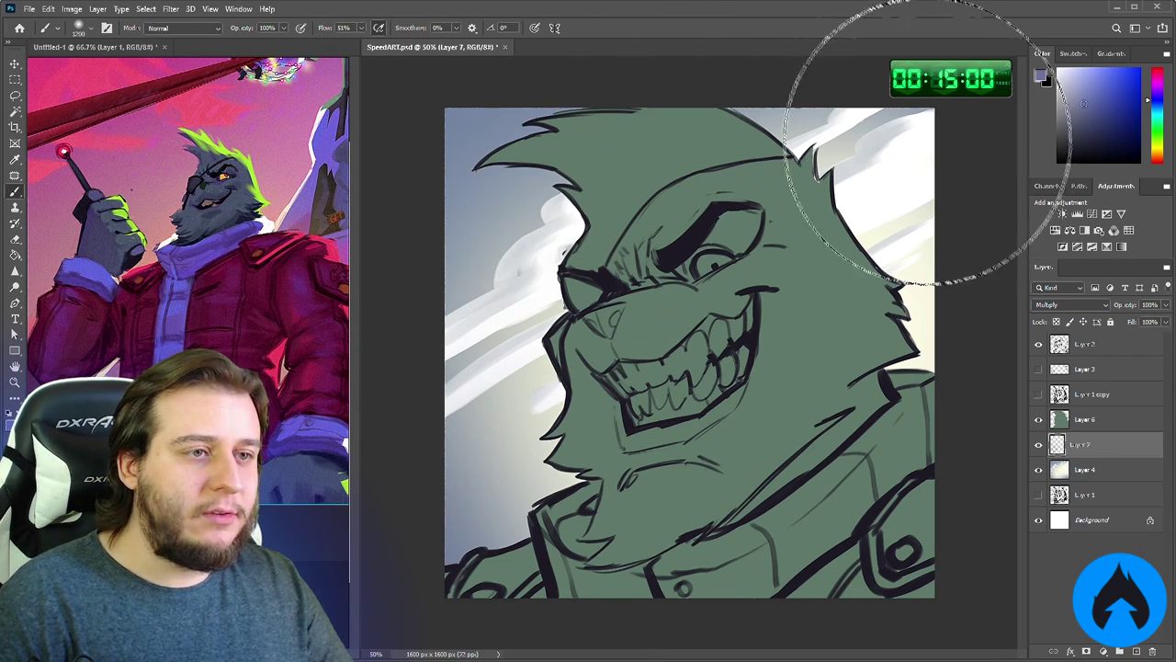
pyautogui.hotkey('ctrl', '-')
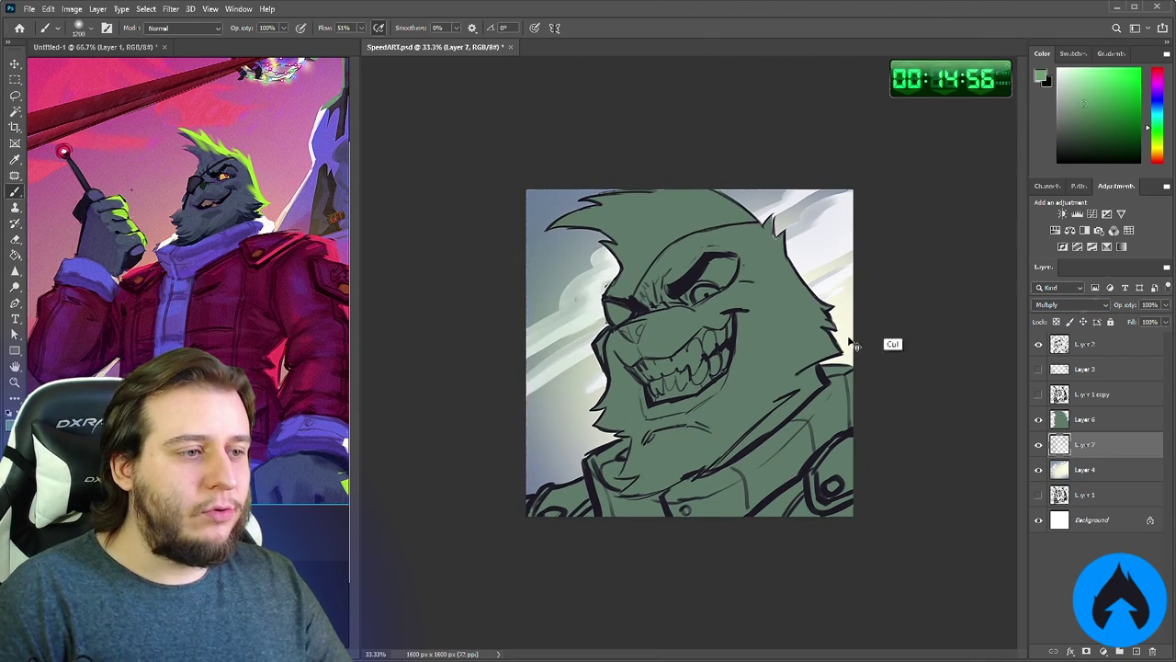
pyautogui.keyDown('alt'); pyautogui.click(852, 345); pyautogui.keyUp('alt')
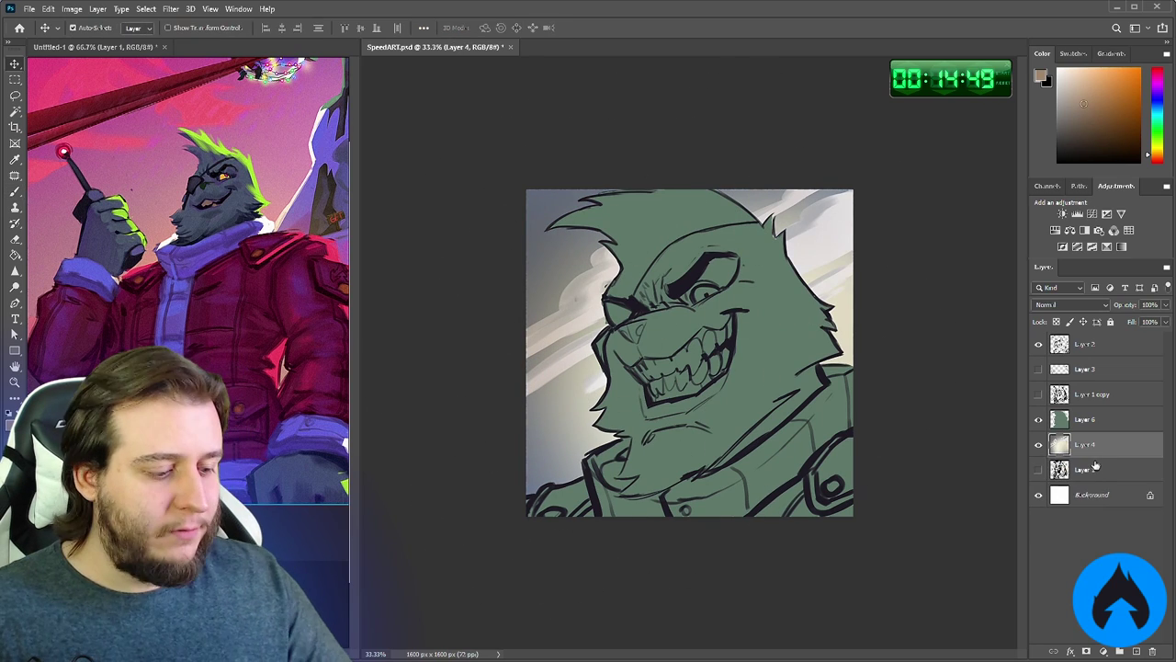
# Brighten the cloudy background, Layer 4, with Levels by setting the white input level to 216
pyautogui.hotkey('ctrl', 'l')
pyautogui.moveTo(1073, 438); pyautogui.dragTo(1049, 439)
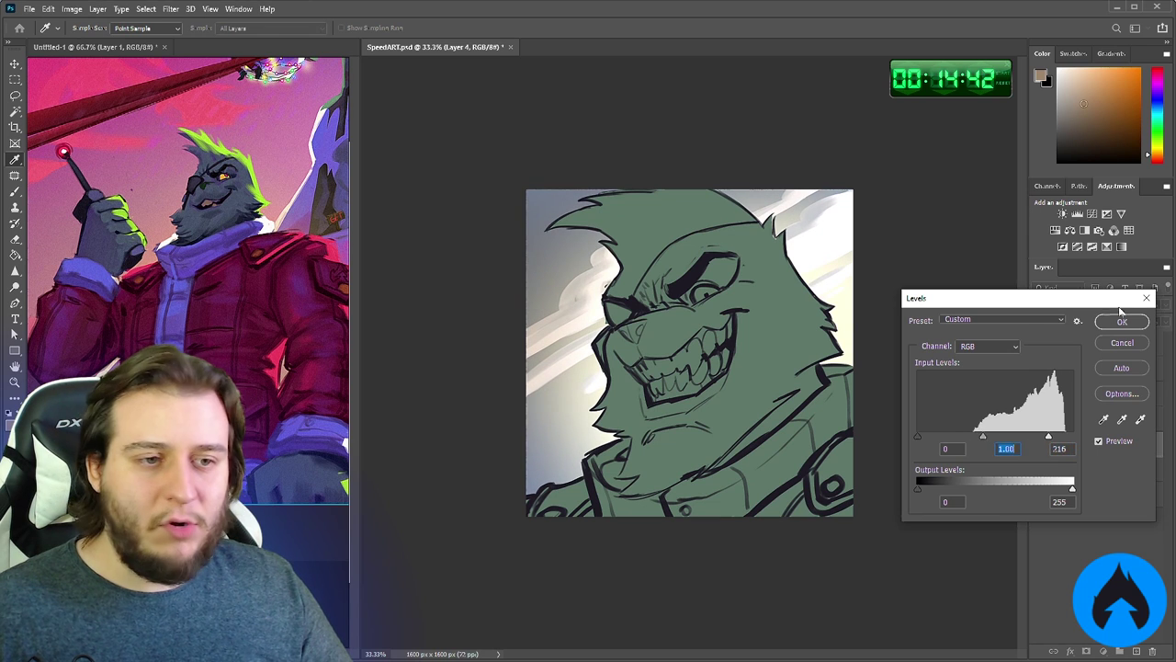
pyautogui.click(1120, 318)
# Apply a Motion Blur to the cloudy background on Layer 4 with an angle of -90° and a distance of 22 pixels
pyautogui.press('z')
pyautogui.hotkey('ctrl', '+')
pyautogui.click(170, 8)
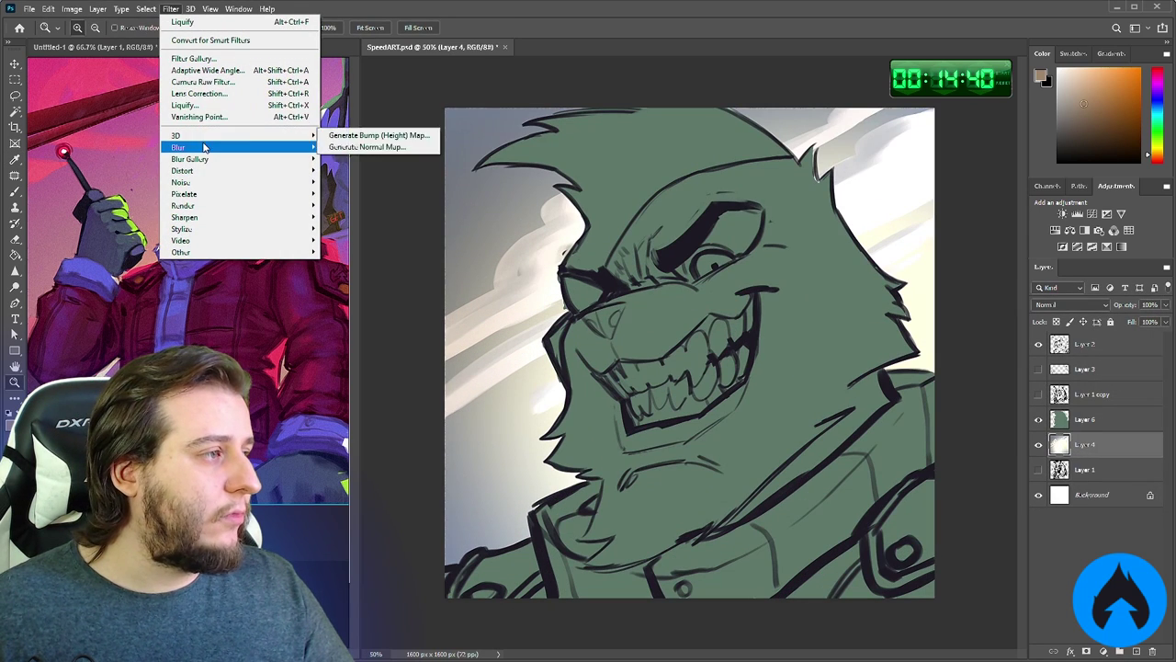
pyautogui.moveTo(204, 147)
pyautogui.click(348, 218)
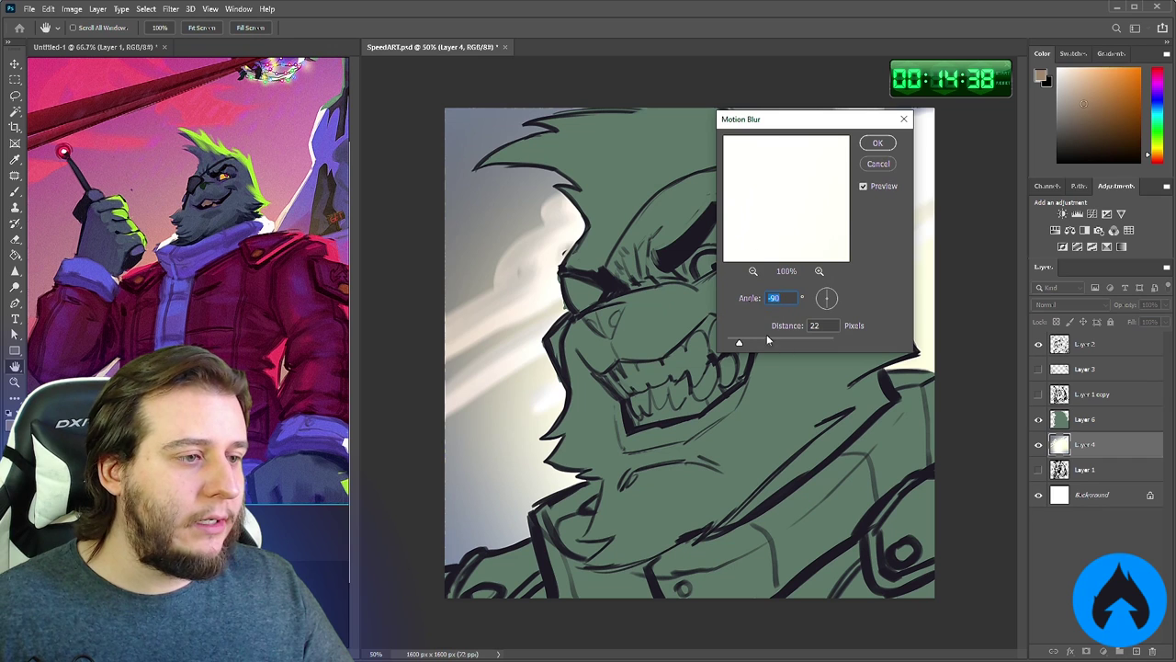
pyautogui.press('Return')
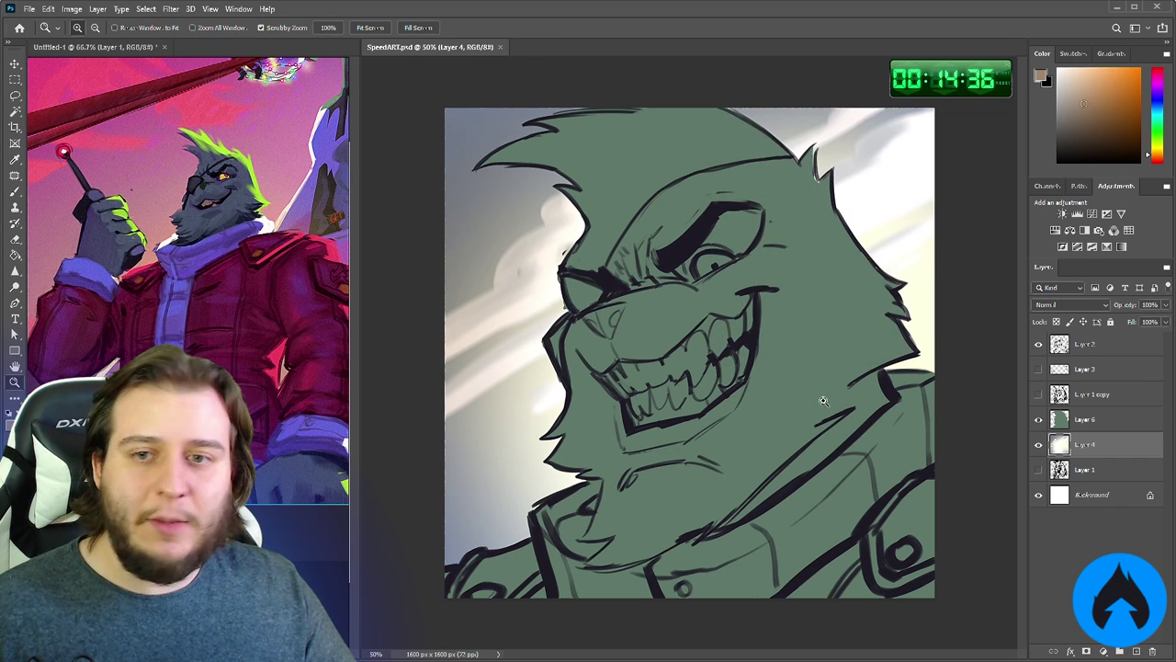
# Add a new layer above Layer 4 and dab off-white and light grey snowflakes across the sky with the square textured brush
pyautogui.keyDown('alt'); pyautogui.click(807, 397); pyautogui.keyUp('alt')
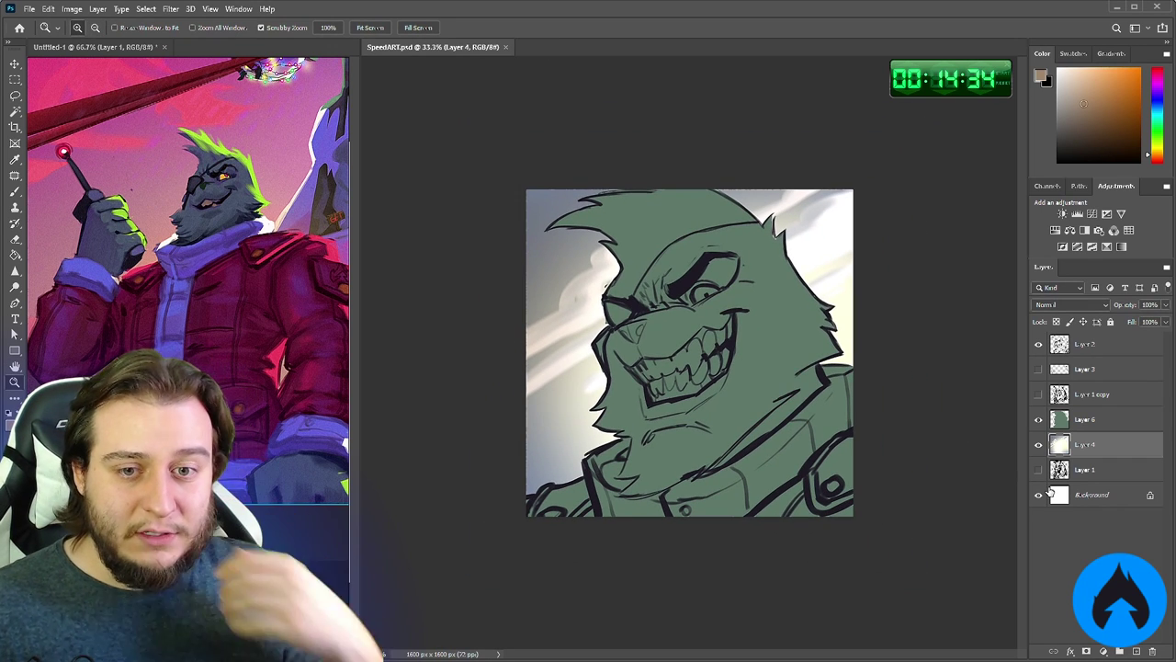
pyautogui.click(1135, 650)
pyautogui.press('b')
pyautogui.rightClick(709, 322)
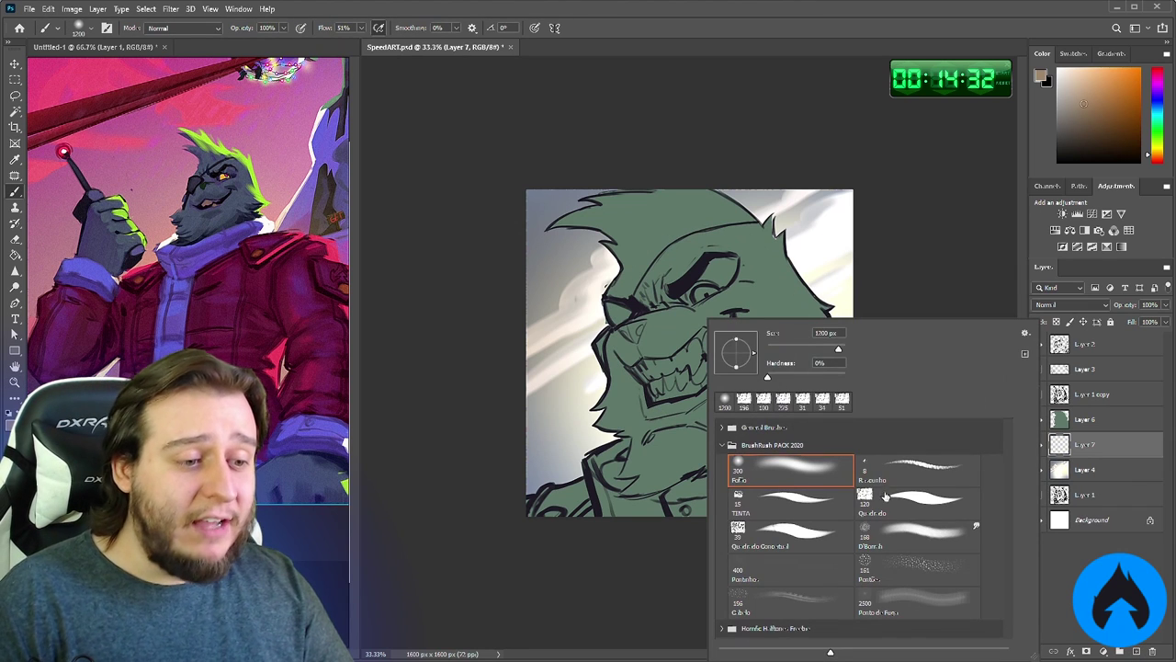
pyautogui.keyDown('alt'); pyautogui.click(801, 265); pyautogui.keyUp('alt')
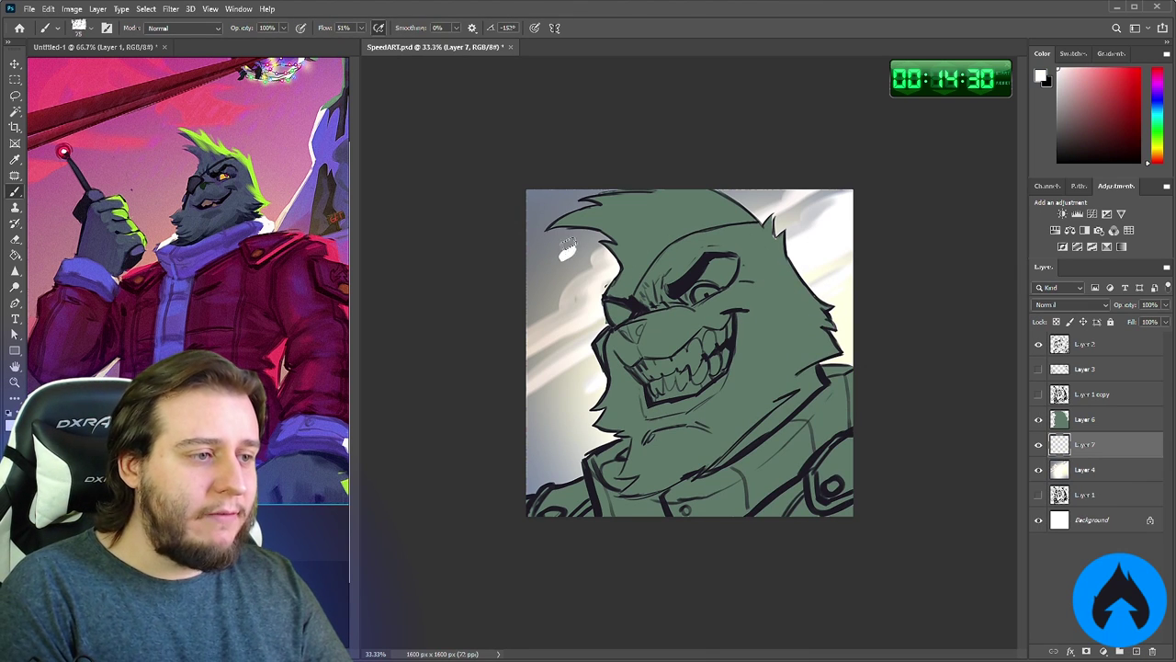
pyautogui.hotkey('ctrl', 'z')
pyautogui.keyDown('alt'); pyautogui.click(592, 294); pyautogui.keyUp('alt')
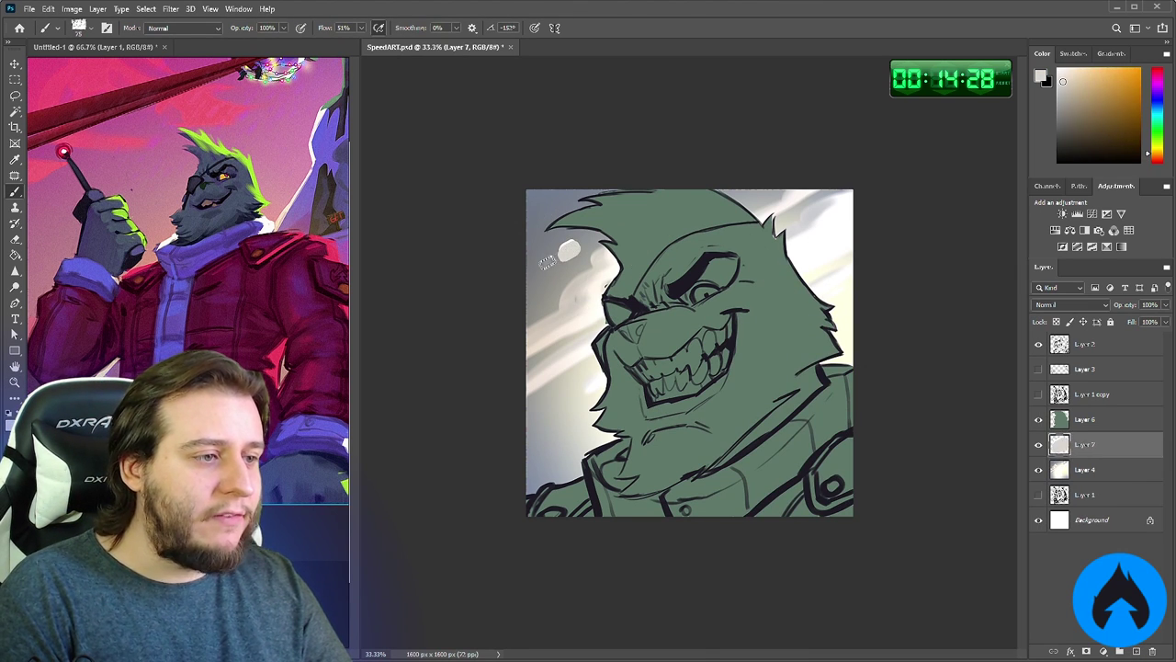
pyautogui.click(548, 261)
pyautogui.click(550, 204)
pyautogui.click(534, 291)
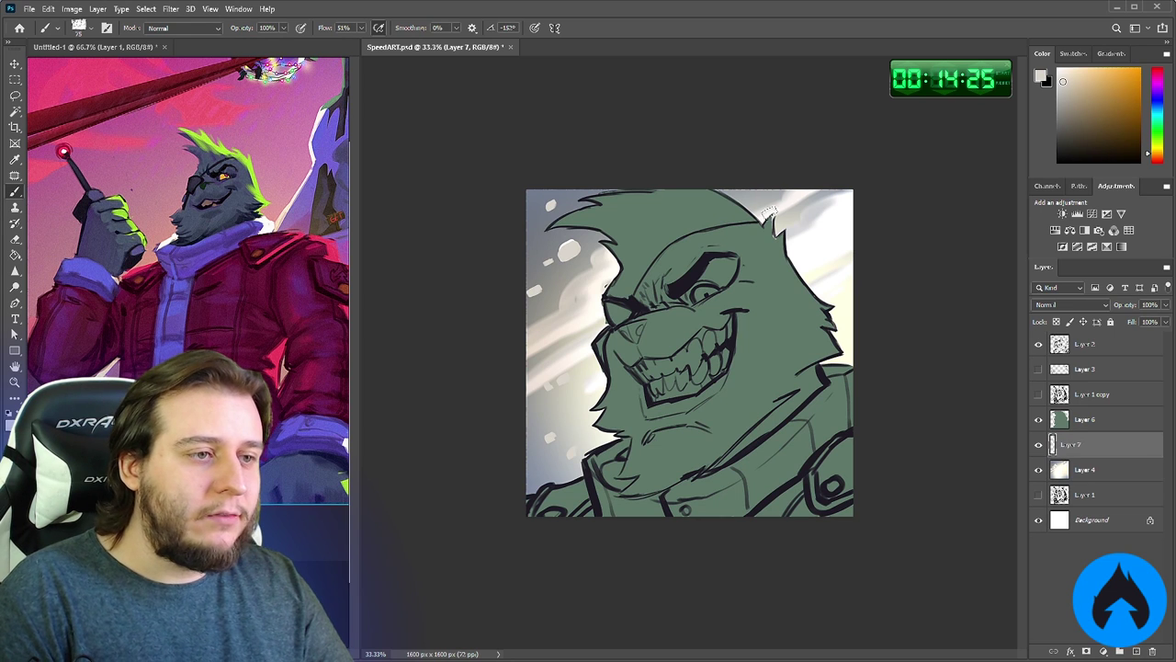
pyautogui.click(822, 224)
pyautogui.keyDown('alt'); pyautogui.click(824, 272); pyautogui.keyUp('alt')
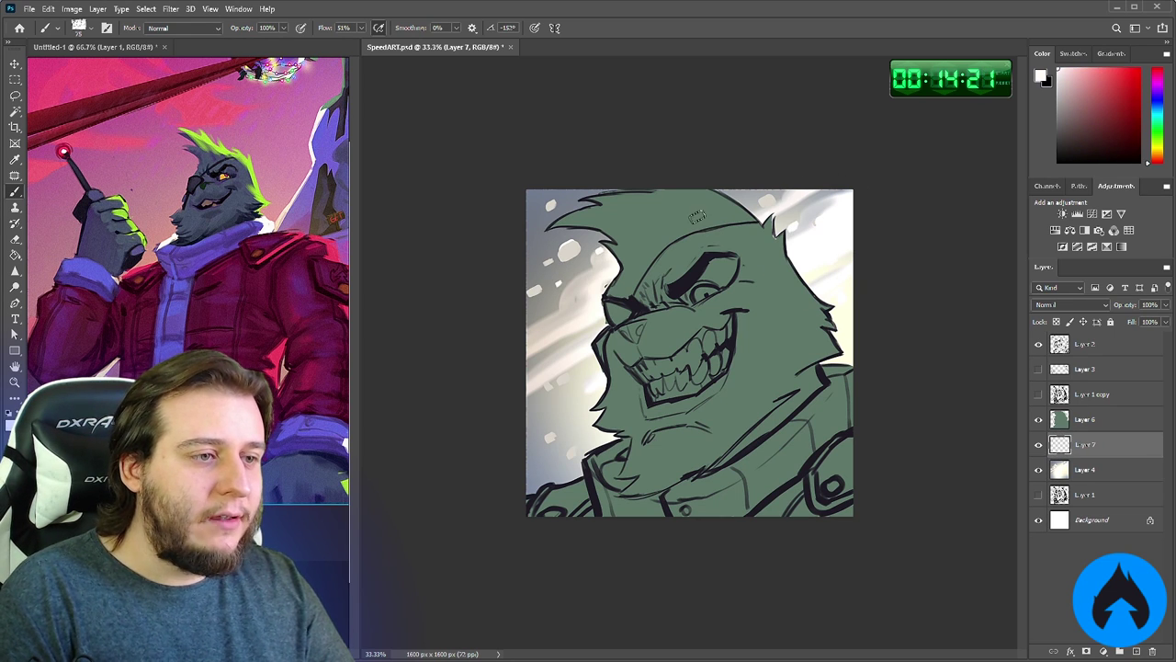
# Bring the snowflake layer, Layer 7, to the front and dab white flakes over the face and collar
pyautogui.hotkey('ctrl', 'shift', ']')
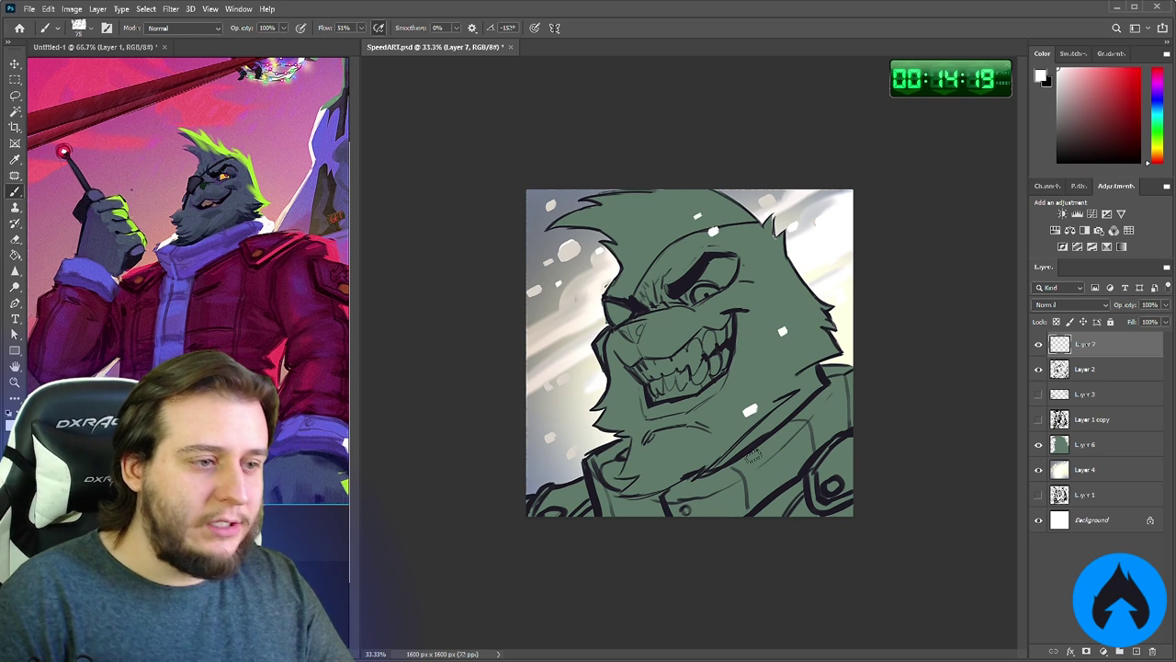
pyautogui.click(767, 474)
pyautogui.click(706, 500)
pyautogui.click(562, 497)
# Scatter fine white snow specks across the whole picture on Layer 7 with an enlarged speckle brush
pyautogui.rightClick(761, 533)
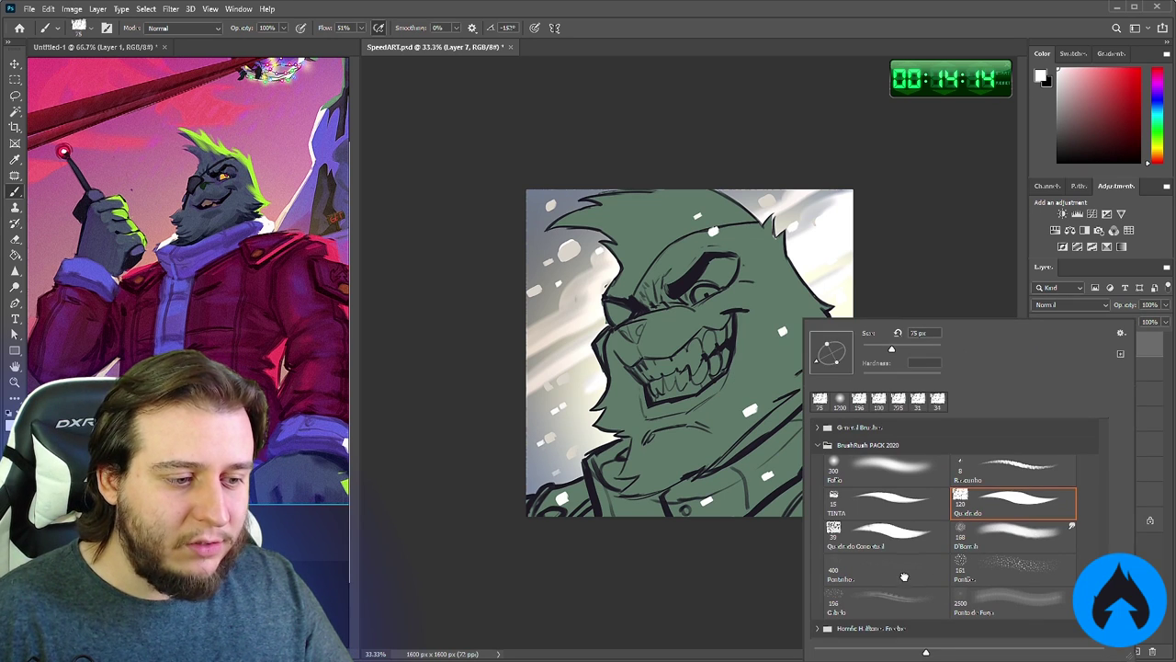
pyautogui.click(904, 576)
pyautogui.press('Return')
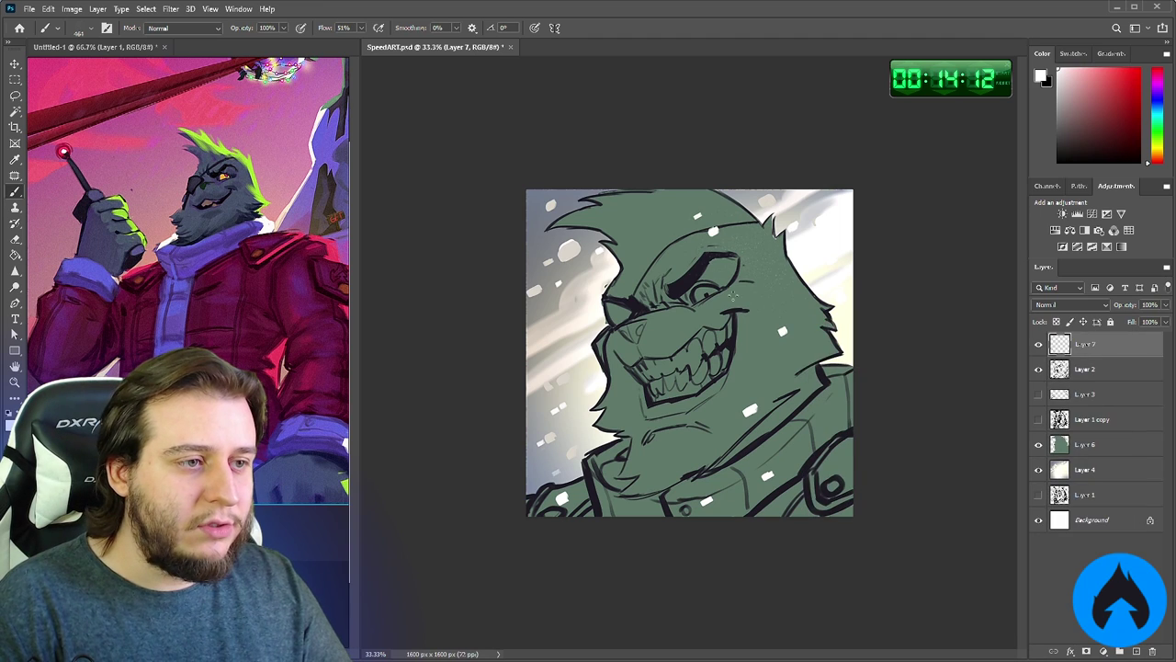
pyautogui.rightClick(752, 293)
pyautogui.click(891, 323)
pyautogui.click(693, 354)
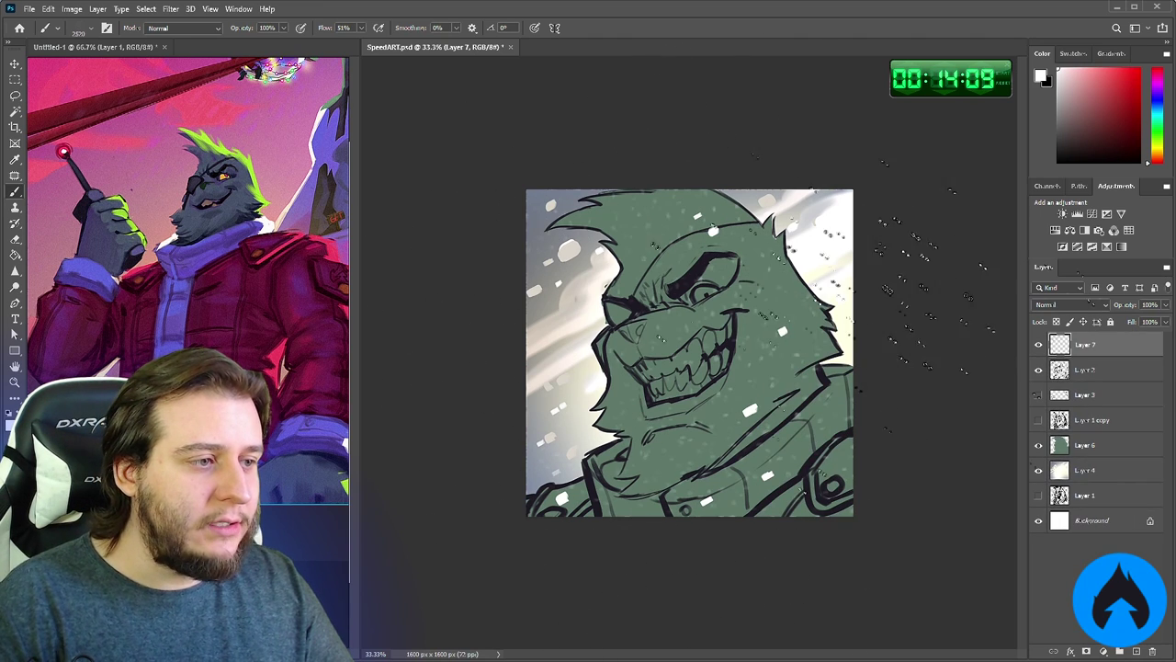
# Apply a Motion Blur to the snow on Layer 7 with an angle of 47° and a distance of 28 pixels
pyautogui.press('v')
pyautogui.click(171, 8)
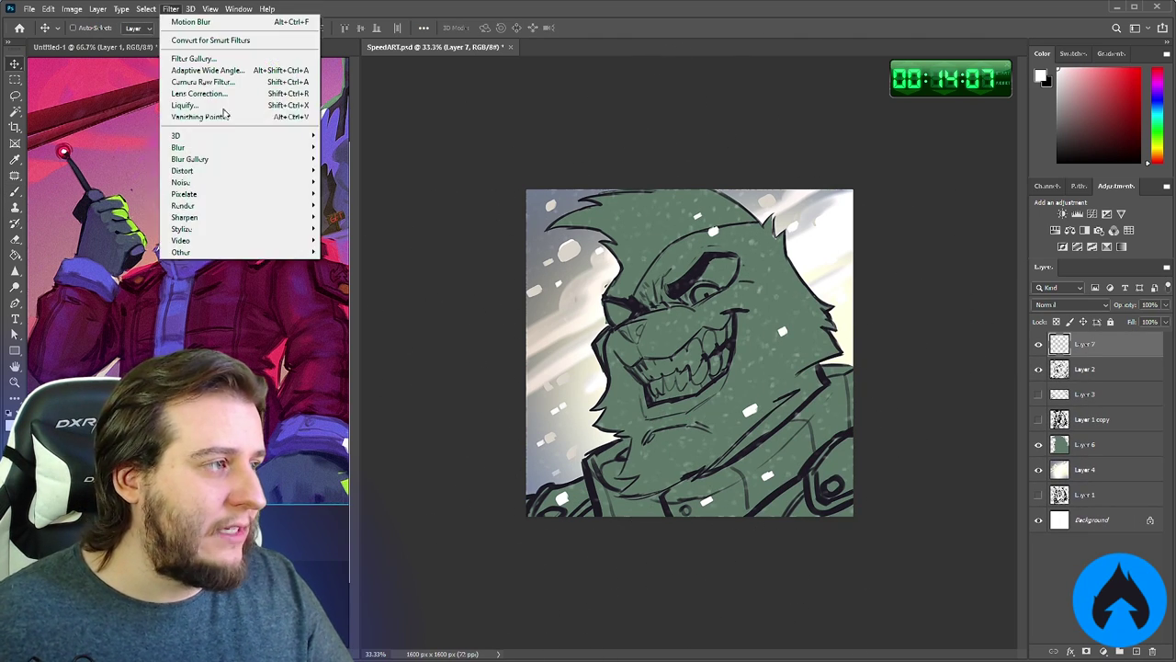
pyautogui.moveTo(184, 144)
pyautogui.click(354, 217)
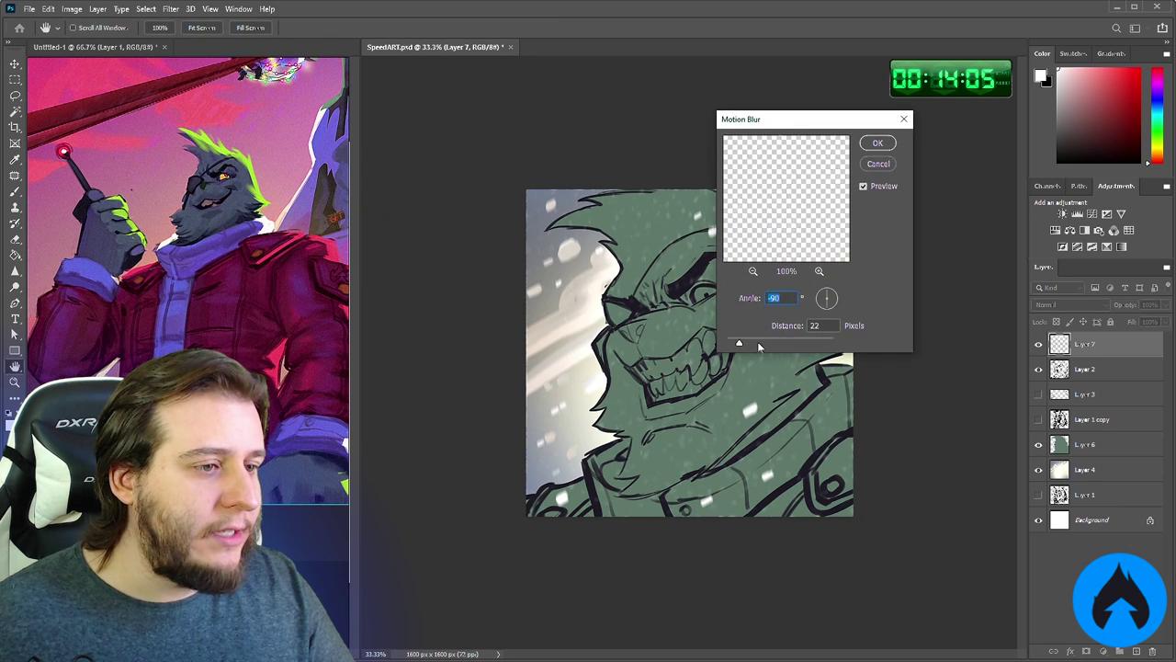
pyautogui.click(818, 308)
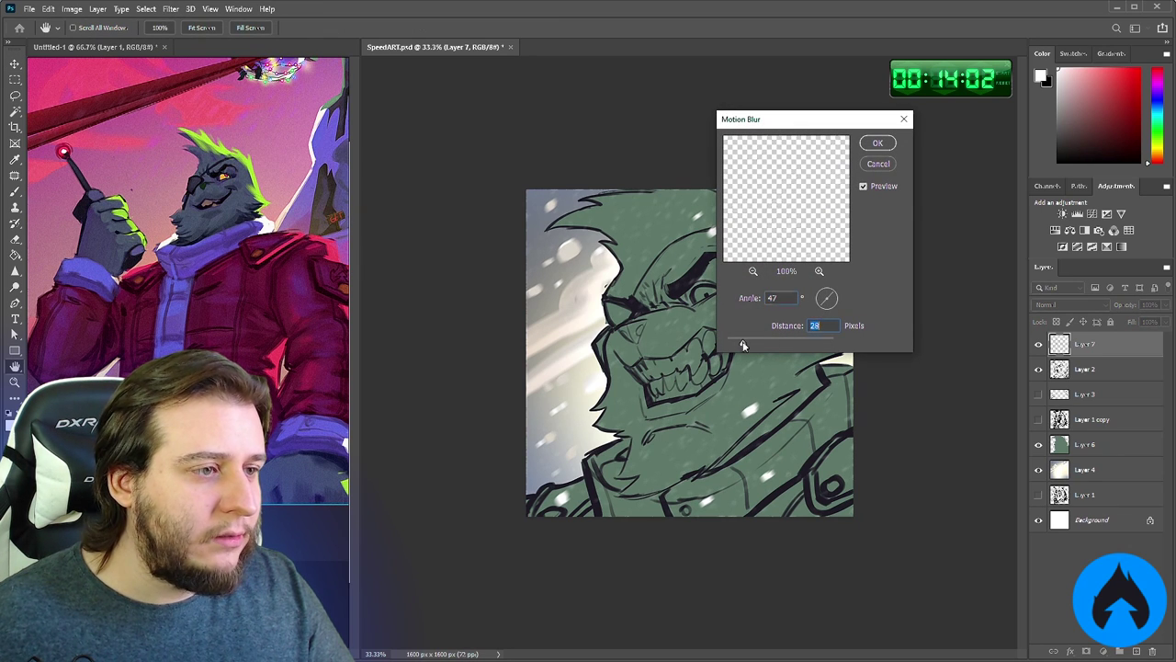
pyautogui.click(879, 142)
# Fade parts of the snow with a soft round eraser and move Layer 7 beneath the green base layer, Layer 6
pyautogui.rightClick(720, 323)
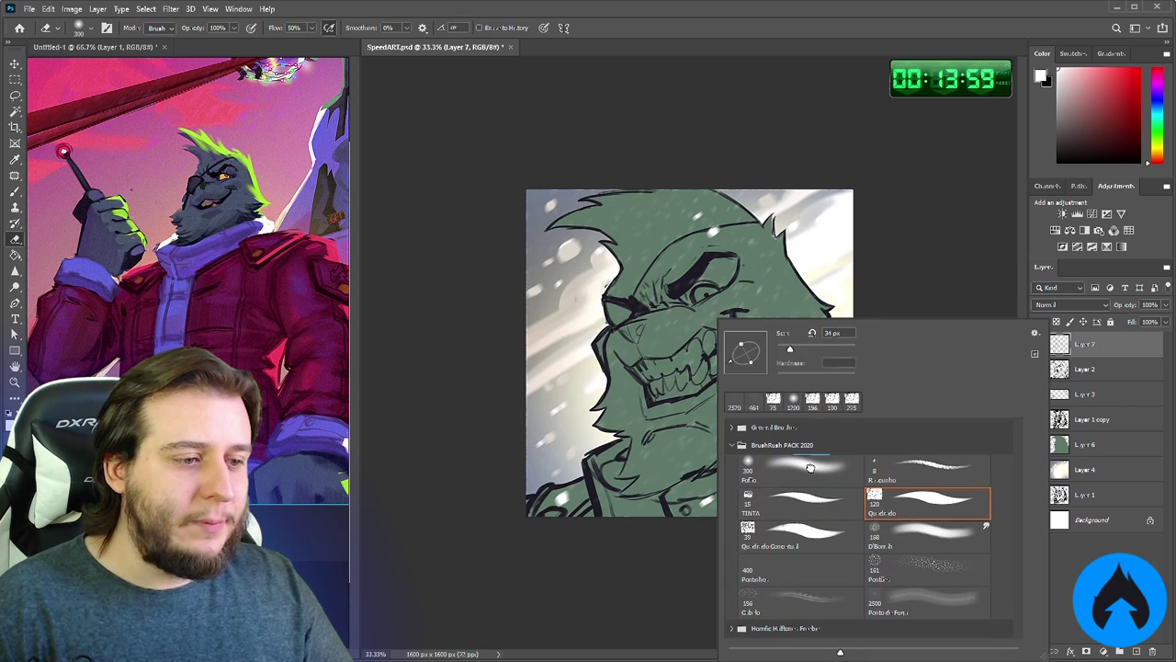
pyautogui.moveTo(841, 352); pyautogui.dragTo(846, 350)
pyautogui.click(657, 241)
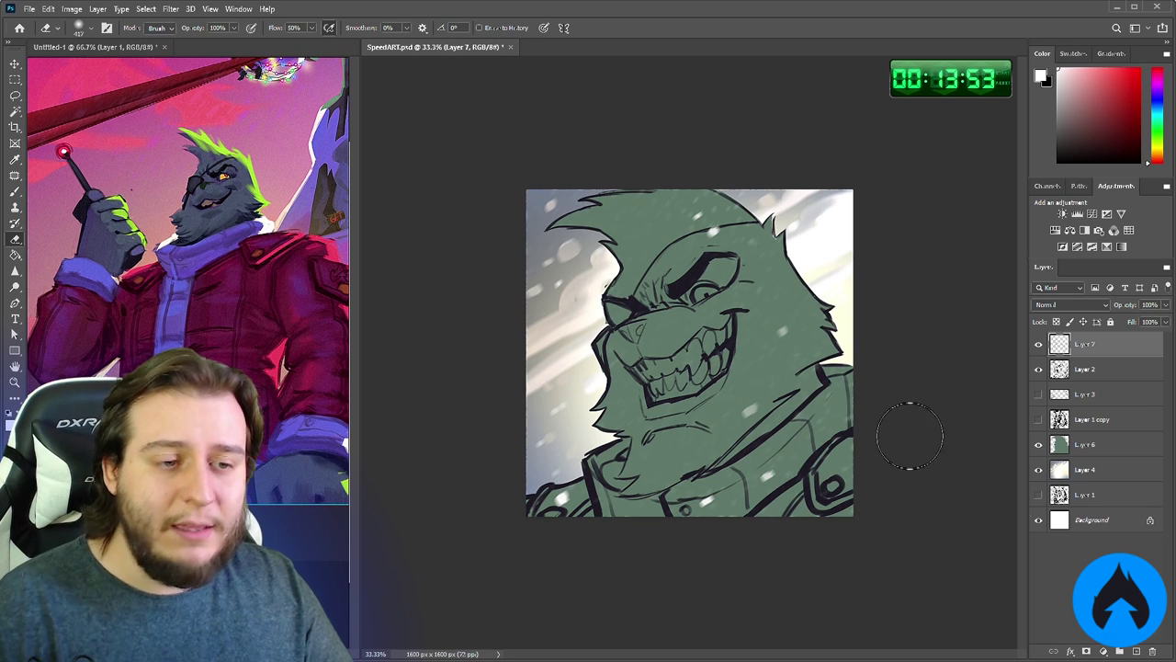
pyautogui.moveTo(1089, 347); pyautogui.dragTo(1094, 456)
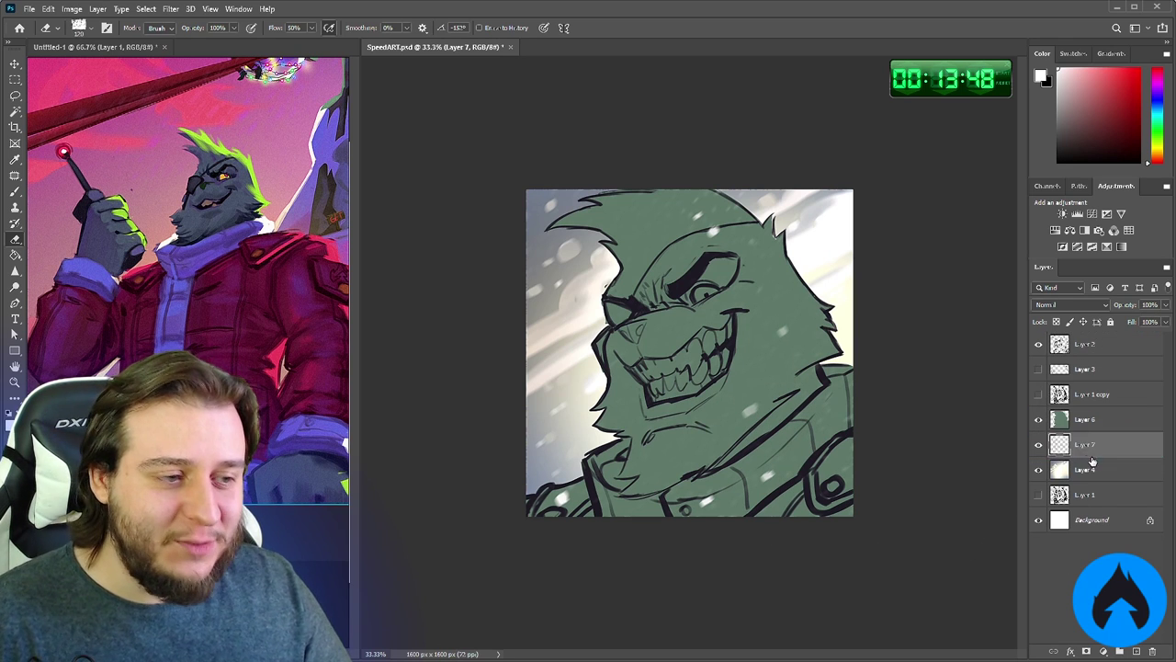
# Lock the green base layer, Layer 6, and add a new layer clipped to it
pyautogui.click(1093, 427)
pyautogui.click(1137, 651)
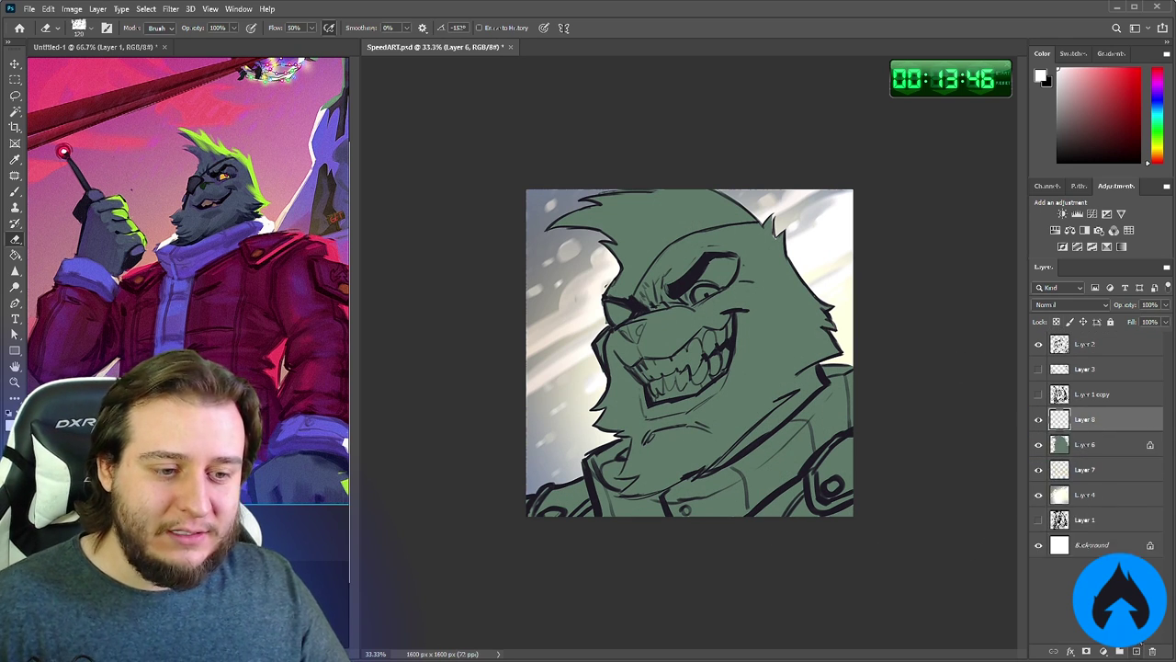
pyautogui.rightClick(1096, 420)
pyautogui.click(1001, 377)
# Paint the jacket collar a muted blue-grey on the clipped Layer 8 with a large square textured brush
pyautogui.press('b')
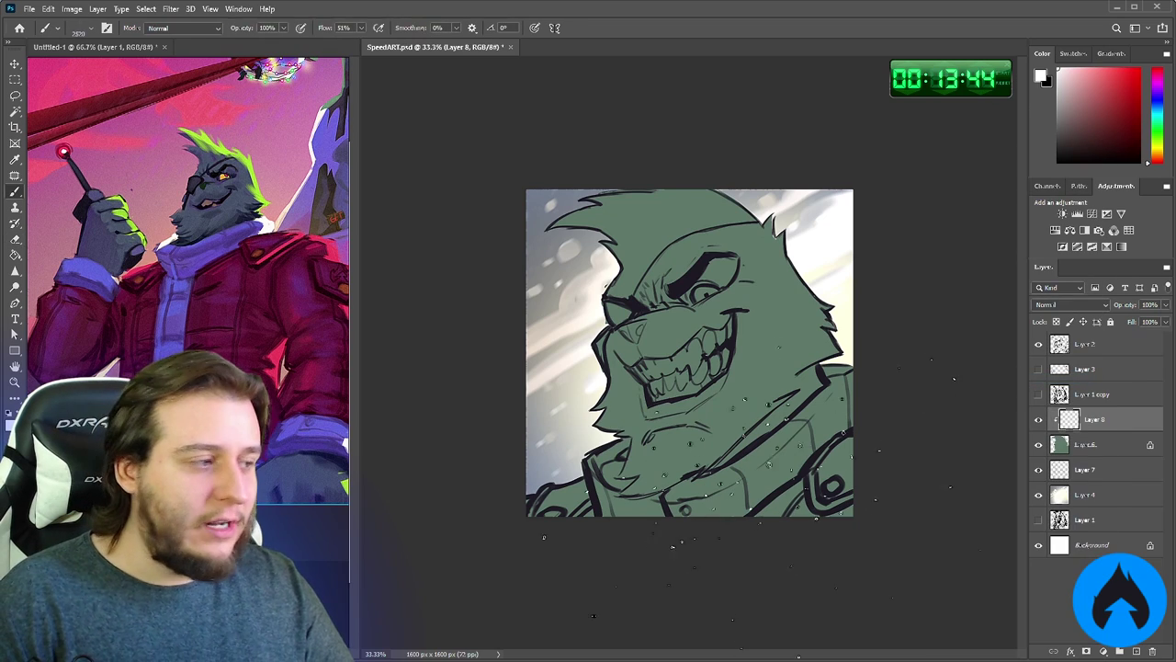
pyautogui.rightClick(762, 415)
pyautogui.click(957, 493)
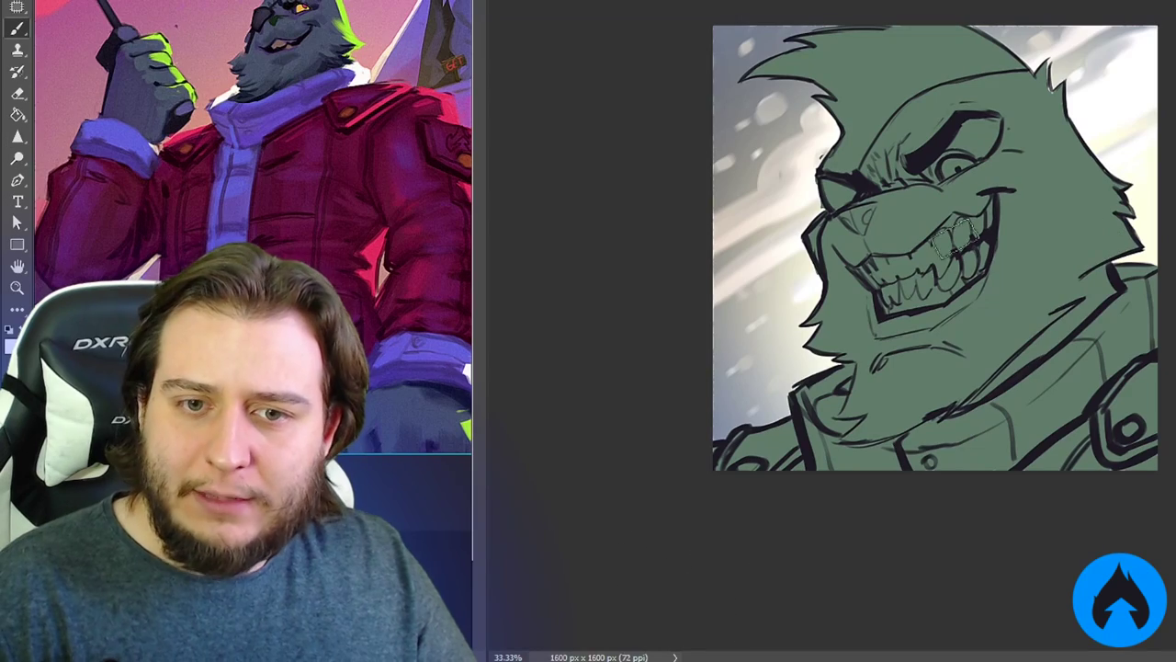
pyautogui.rightClick(1019, 288)
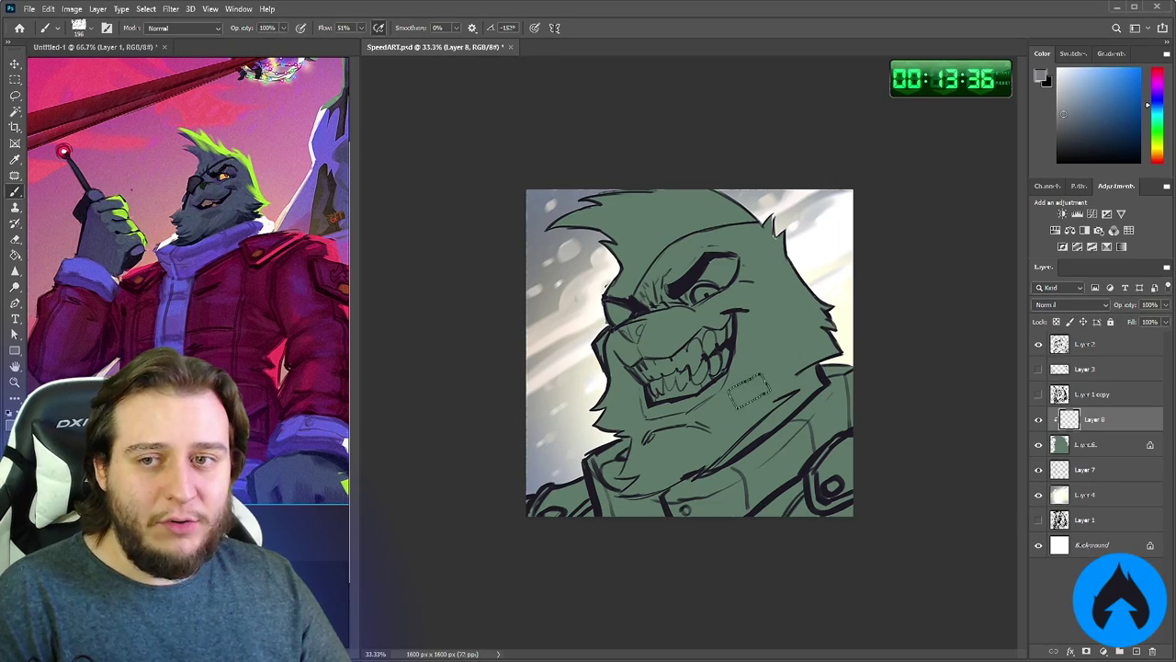
pyautogui.rightClick(755, 384)
pyautogui.moveTo(872, 353); pyautogui.dragTo(878, 353)
pyautogui.click(900, 267)
pyautogui.moveTo(599, 482)
pyautogui.mouseDown()
pyautogui.moveTo(614, 511)
pyautogui.moveTo(603, 467)
pyautogui.moveTo(608, 483)
pyautogui.moveTo(720, 389)
pyautogui.moveTo(632, 456)
pyautogui.moveTo(616, 444)
pyautogui.moveTo(614, 525)
pyautogui.moveTo(626, 538)
pyautogui.moveTo(732, 478)
pyautogui.moveTo(673, 500)
pyautogui.moveTo(780, 462)
pyautogui.mouseUp()
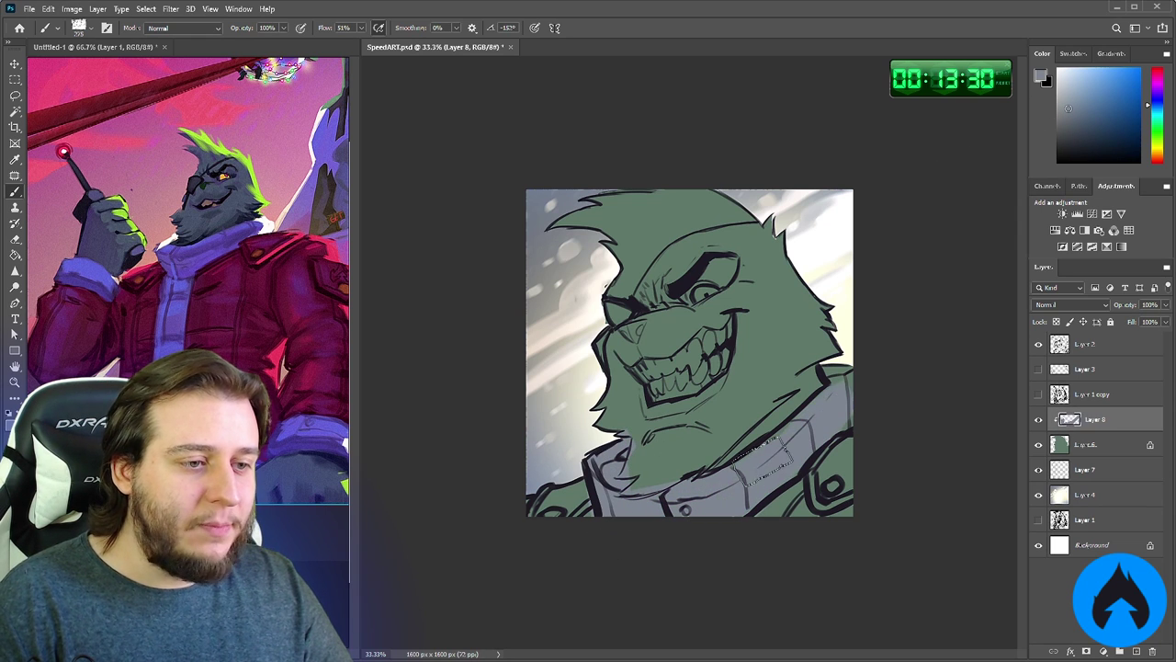
# Clean up the blue-grey collar colour along the chin and neck fur, alternating between eraser and brush
pyautogui.press('e')
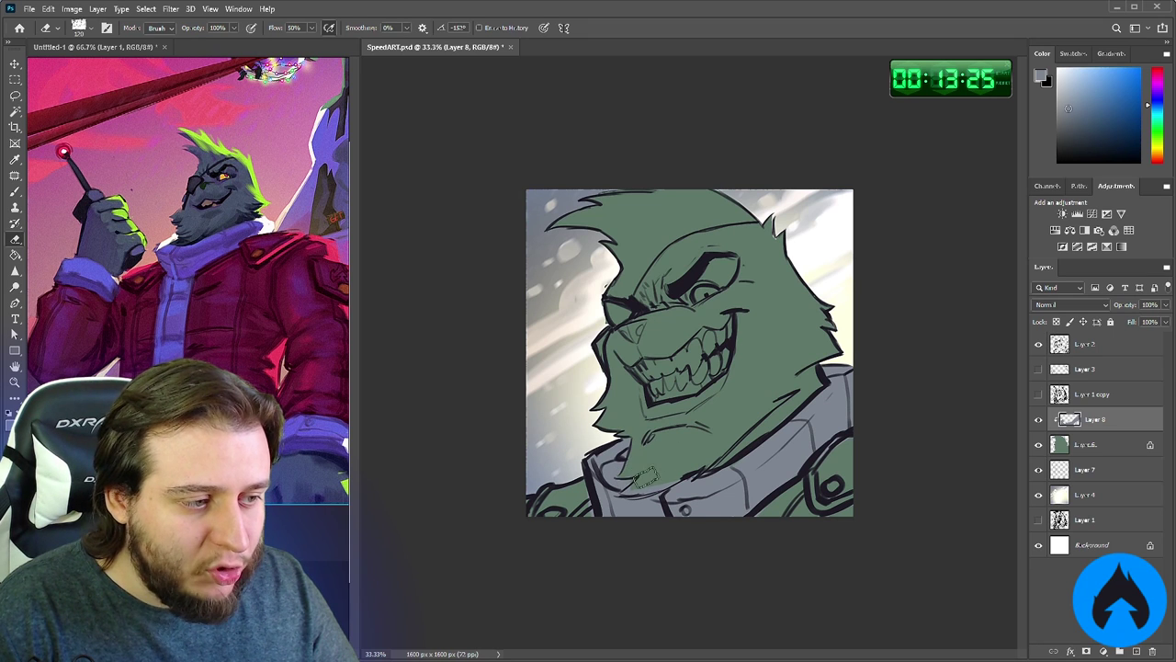
pyautogui.press('b')
pyautogui.moveTo(607, 501)
pyautogui.mouseDown()
pyautogui.moveTo(630, 472)
pyautogui.moveTo(614, 502)
pyautogui.moveTo(621, 477)
pyautogui.moveTo(671, 487)
pyautogui.mouseUp()
pyautogui.press('e')
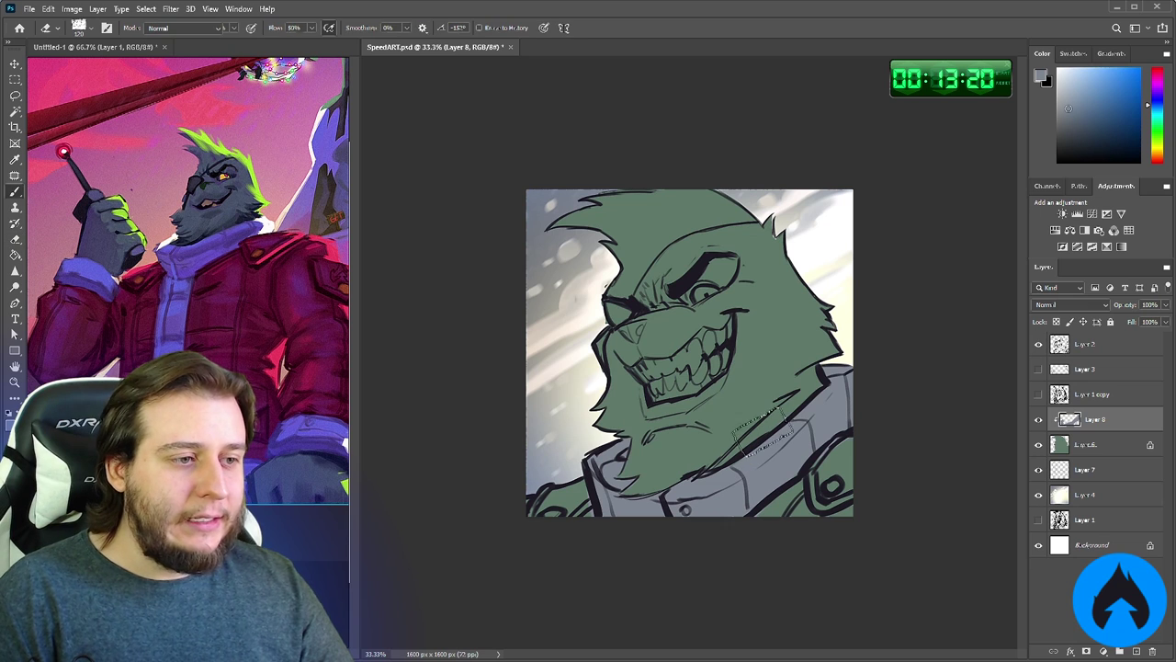
pyautogui.press('b')
# Paint the jacket on both shoulders a dark muted maroon on new clipped Layer 9, beneath the collar colour layer
pyautogui.keyDown('alt'); pyautogui.click(587, 248); pyautogui.keyUp('alt')
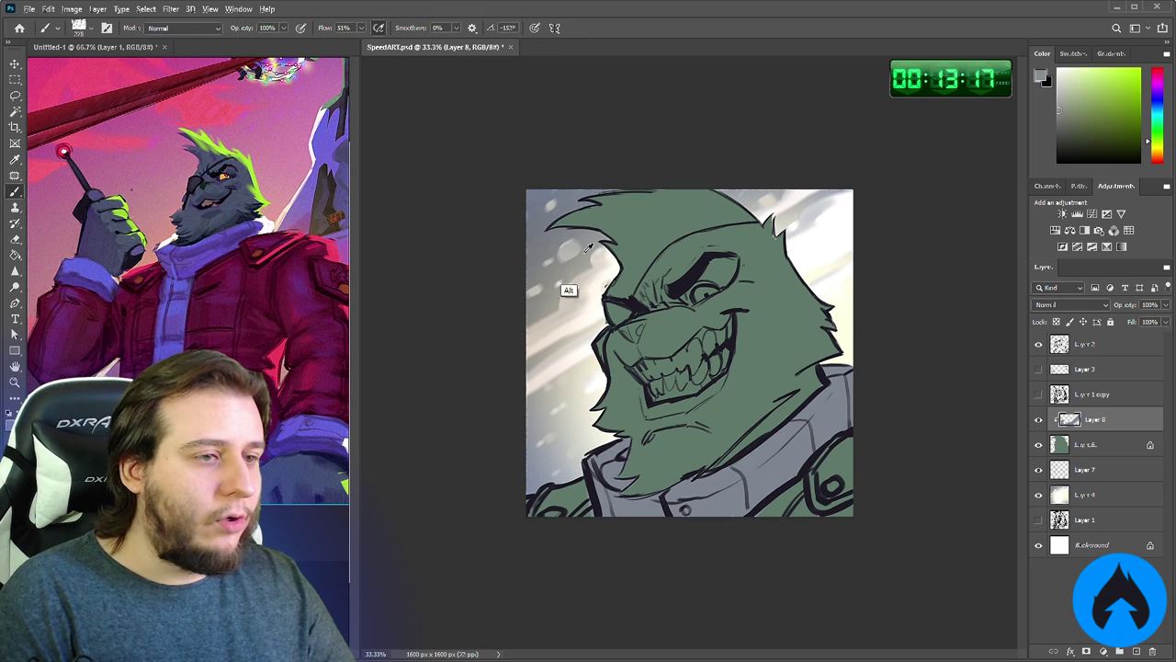
pyautogui.moveTo(1159, 120); pyautogui.dragTo(1154, 78)
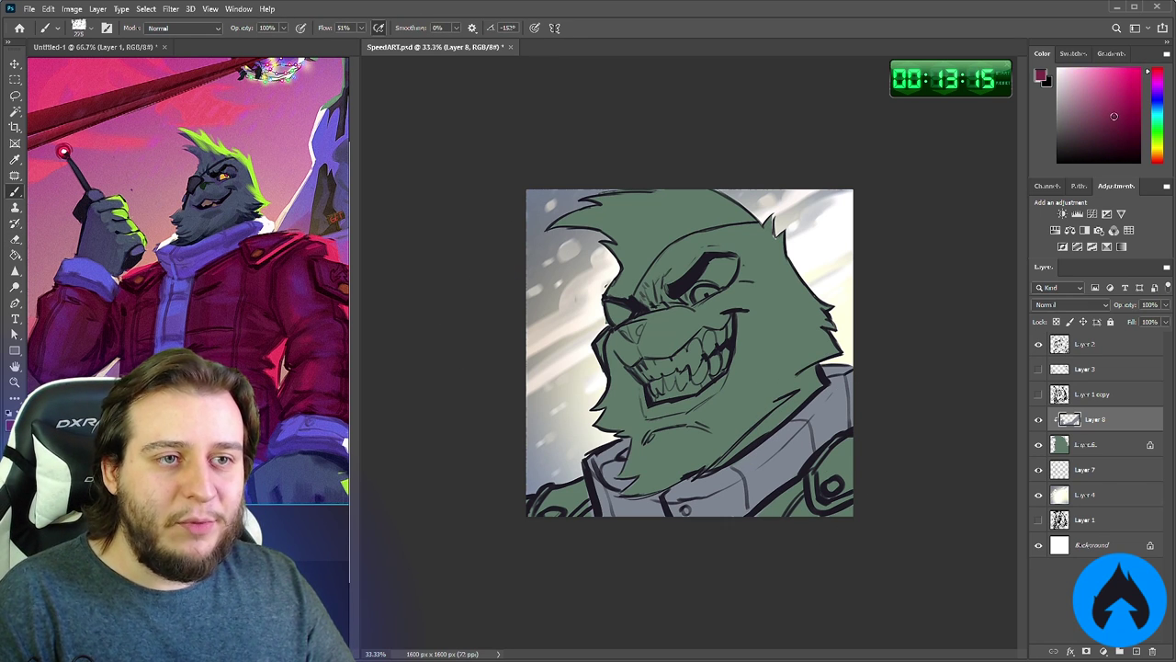
pyautogui.moveTo(1114, 117); pyautogui.dragTo(1111, 116)
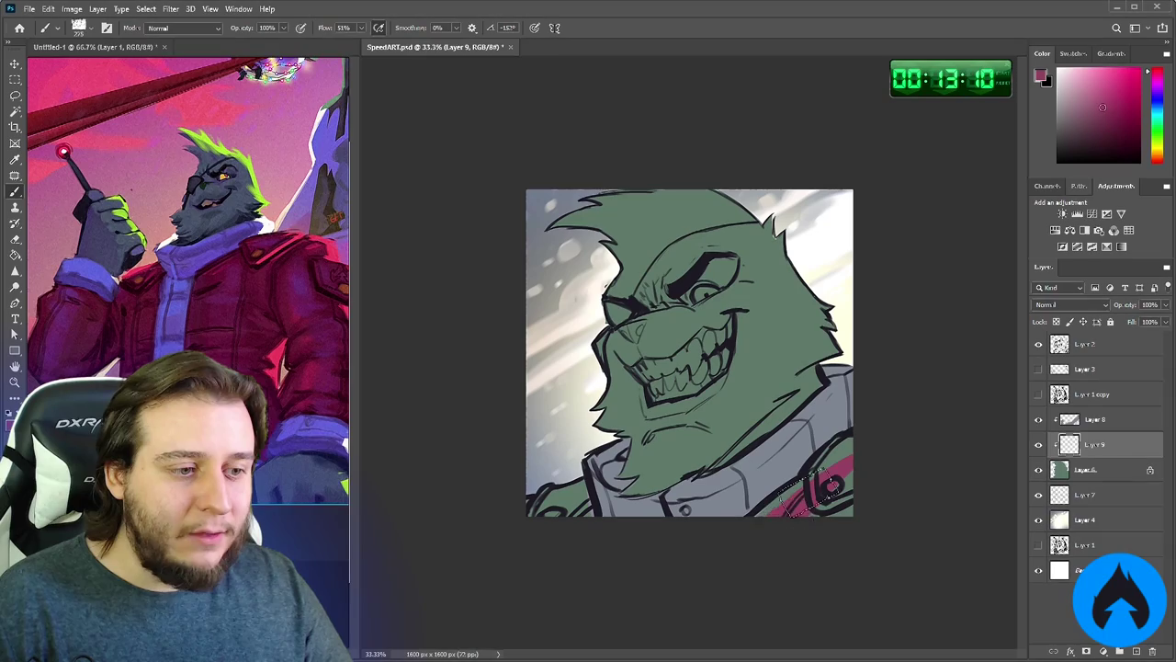
pyautogui.moveTo(813, 492); pyautogui.dragTo(774, 522)
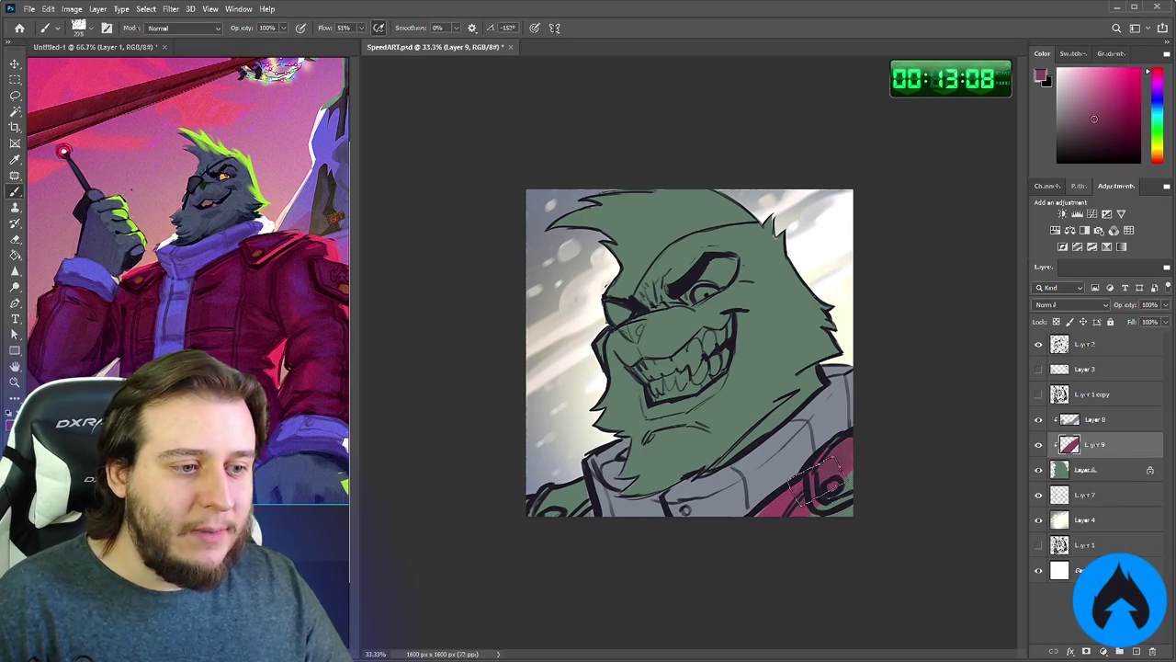
pyautogui.moveTo(816, 480); pyautogui.dragTo(849, 452)
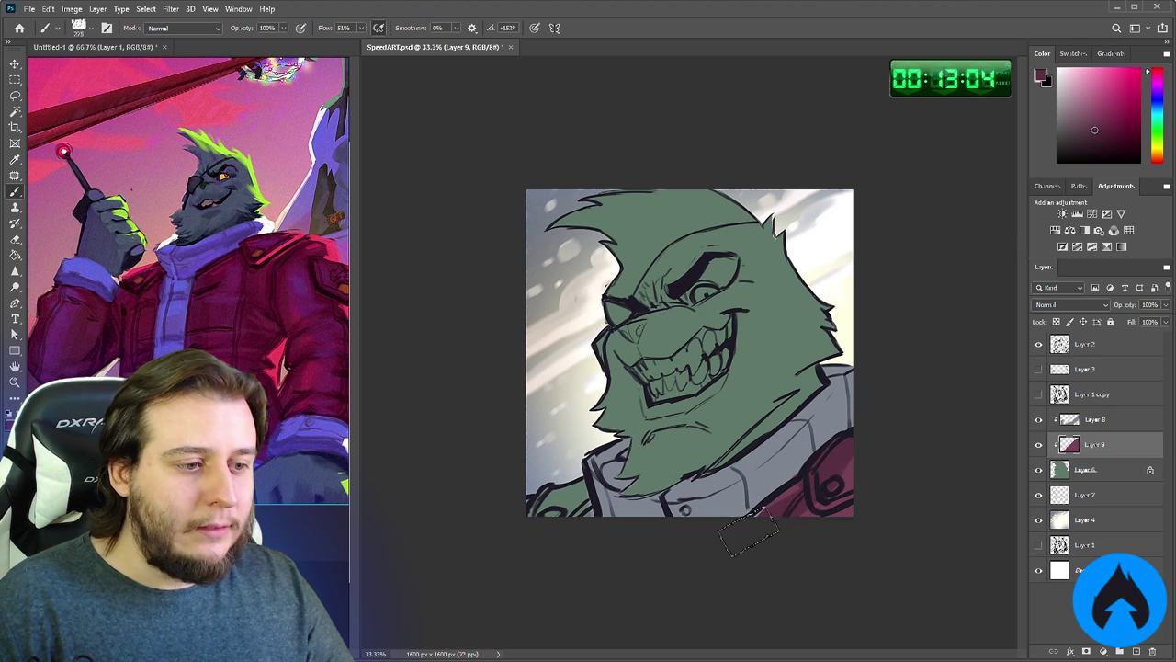
pyautogui.moveTo(749, 542); pyautogui.dragTo(859, 488)
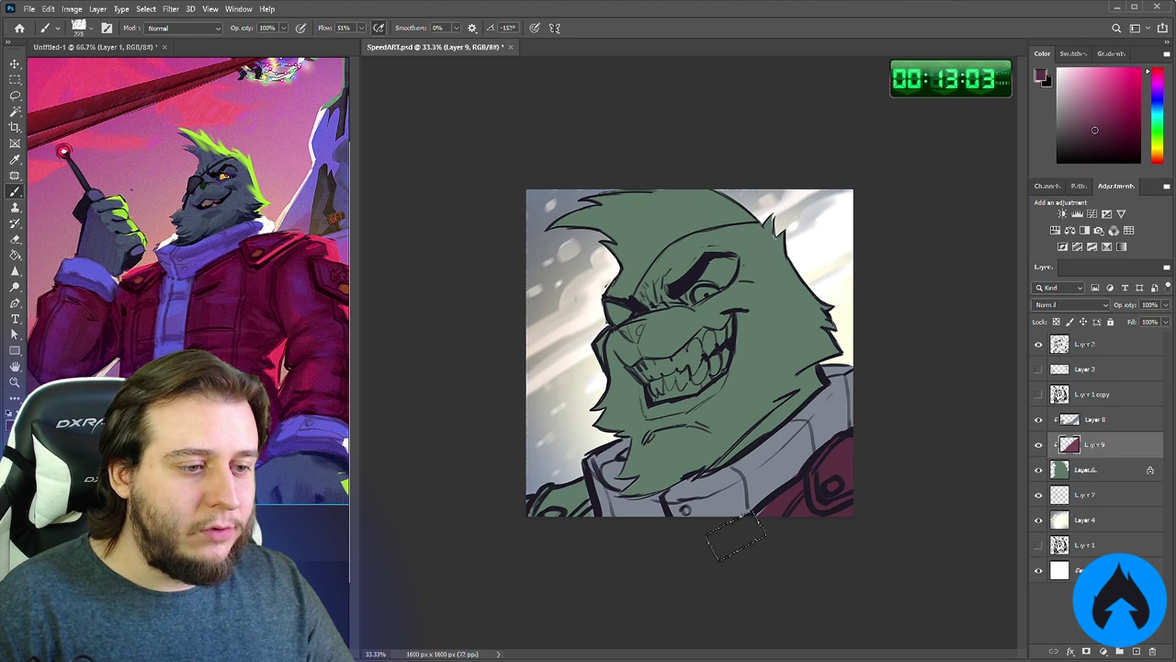
pyautogui.press('e')
pyautogui.press('b')
pyautogui.moveTo(527, 524)
pyautogui.mouseDown()
pyautogui.moveTo(561, 523)
pyautogui.moveTo(555, 503)
pyautogui.moveTo(580, 543)
pyautogui.mouseUp()
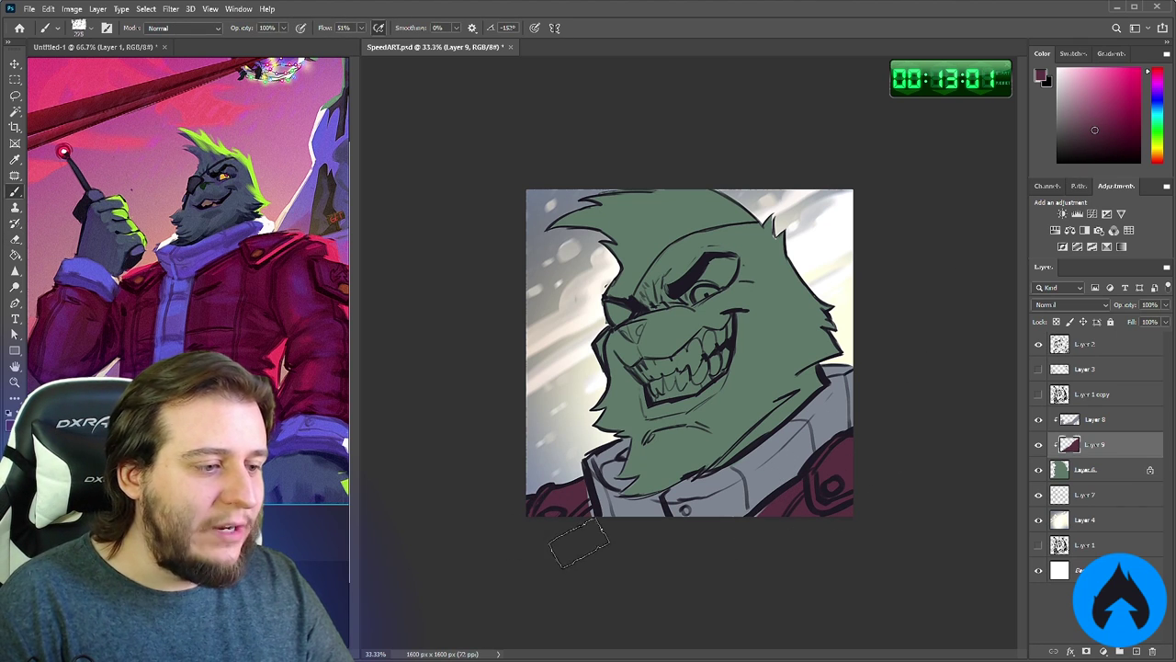
# Save the document and add a new layer clipped to the base, above the collar colour on Layer 8
pyautogui.hotkey('alt', ']')
pyautogui.press('e')
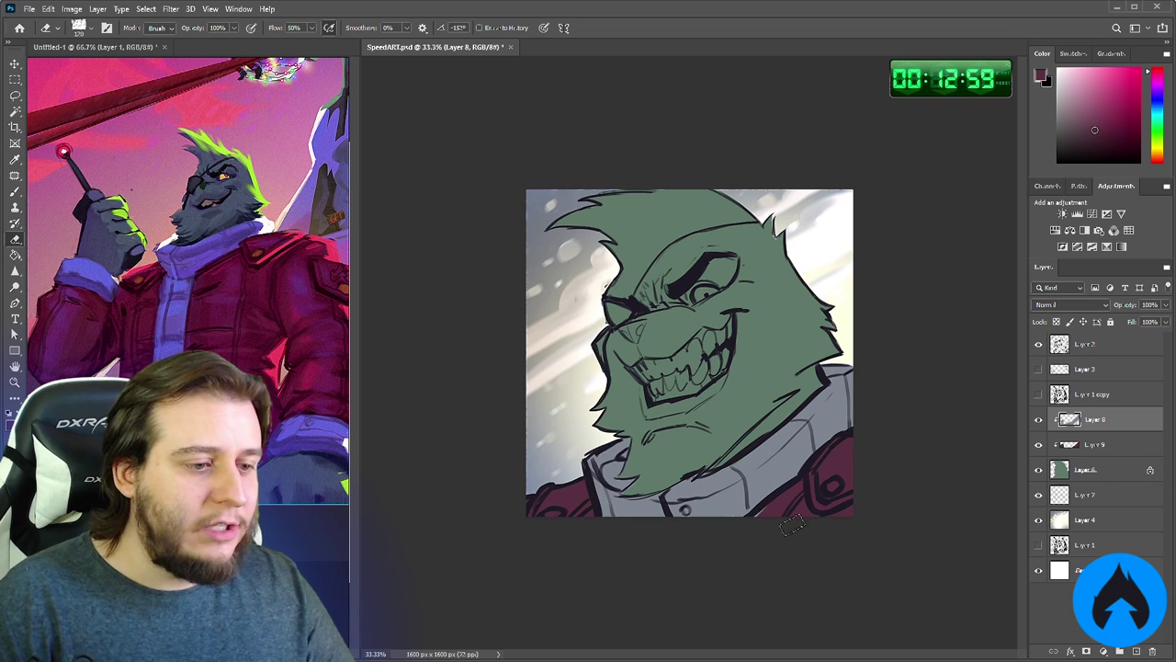
pyautogui.press('v')
pyautogui.hotkey('ctrl', 's')
pyautogui.click(1137, 652)
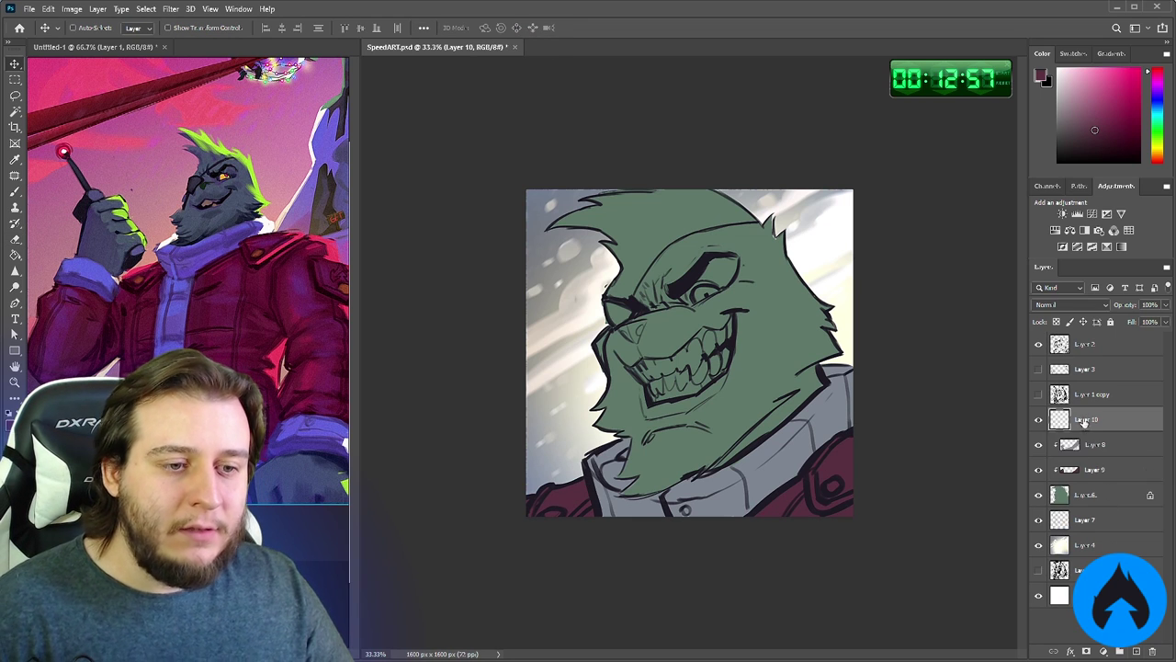
pyautogui.moveTo(1085, 421)
pyautogui.mouseDown()
pyautogui.moveTo(1100, 448)
pyautogui.moveTo(1096, 409)
pyautogui.mouseUp()
pyautogui.press('b')
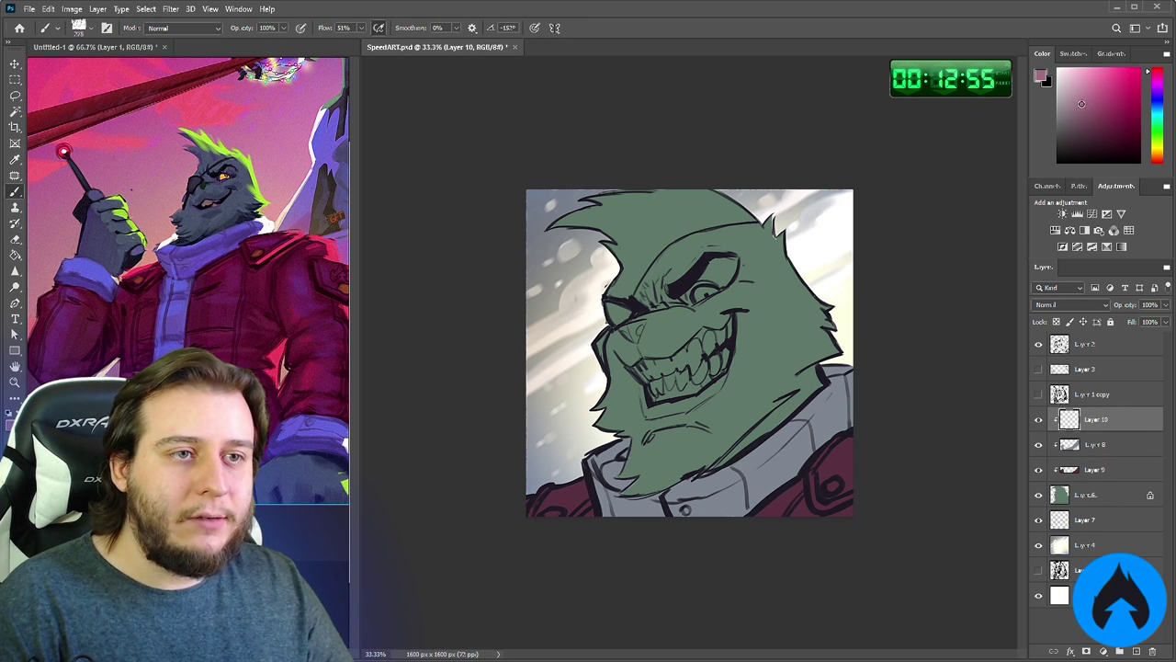
# Paint the gums a muted reddish pink on clipped Layer 10 with a smaller textured brush, replacing the first magenta-pink test stroke
pyautogui.rightClick(756, 301)
pyautogui.click(988, 493)
pyautogui.hotkey('ctrl', '+')
pyautogui.moveTo(710, 320); pyautogui.dragTo(684, 346)
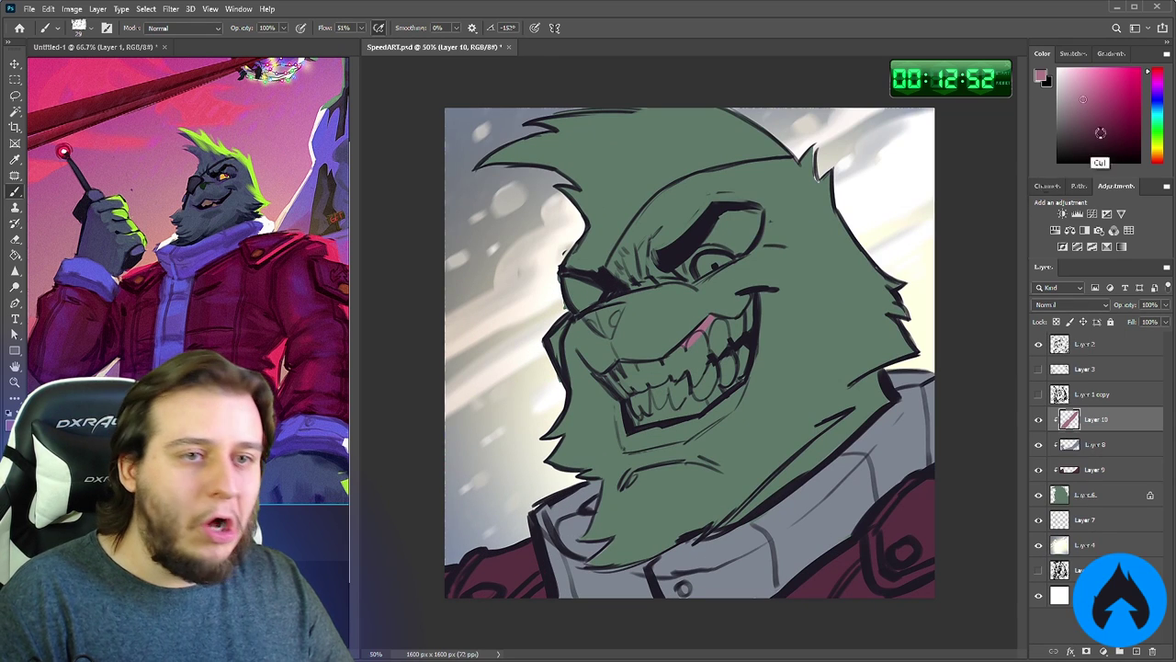
pyautogui.hotkey('ctrl', 'z')
pyautogui.moveTo(1158, 160); pyautogui.dragTo(1158, 155)
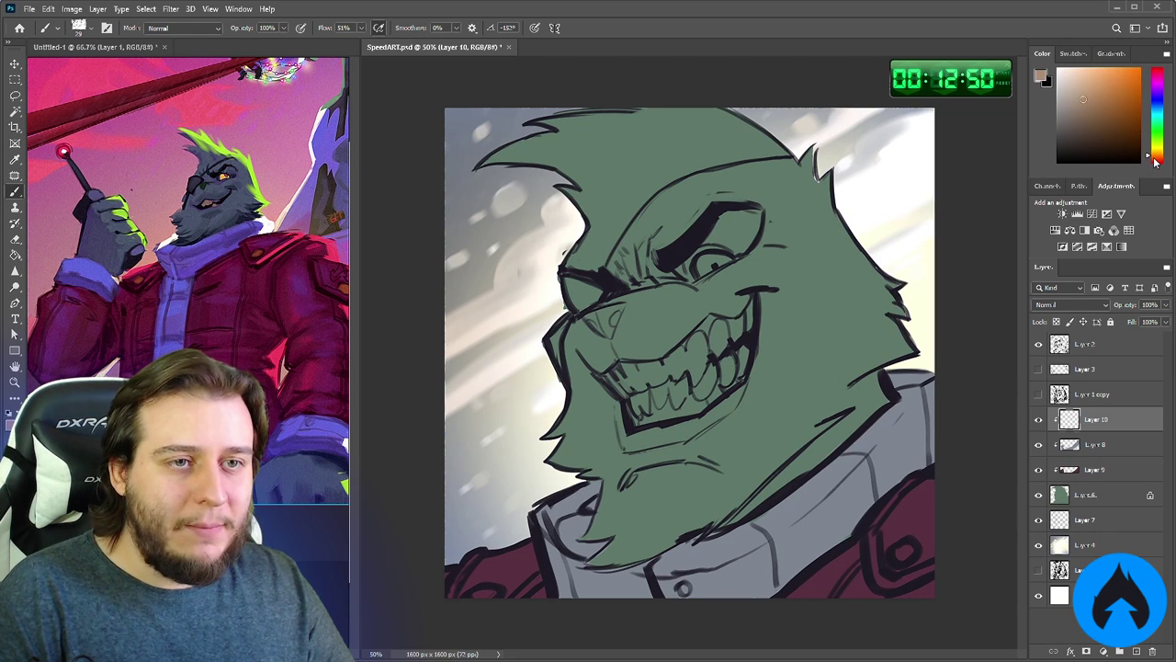
pyautogui.click(1157, 159)
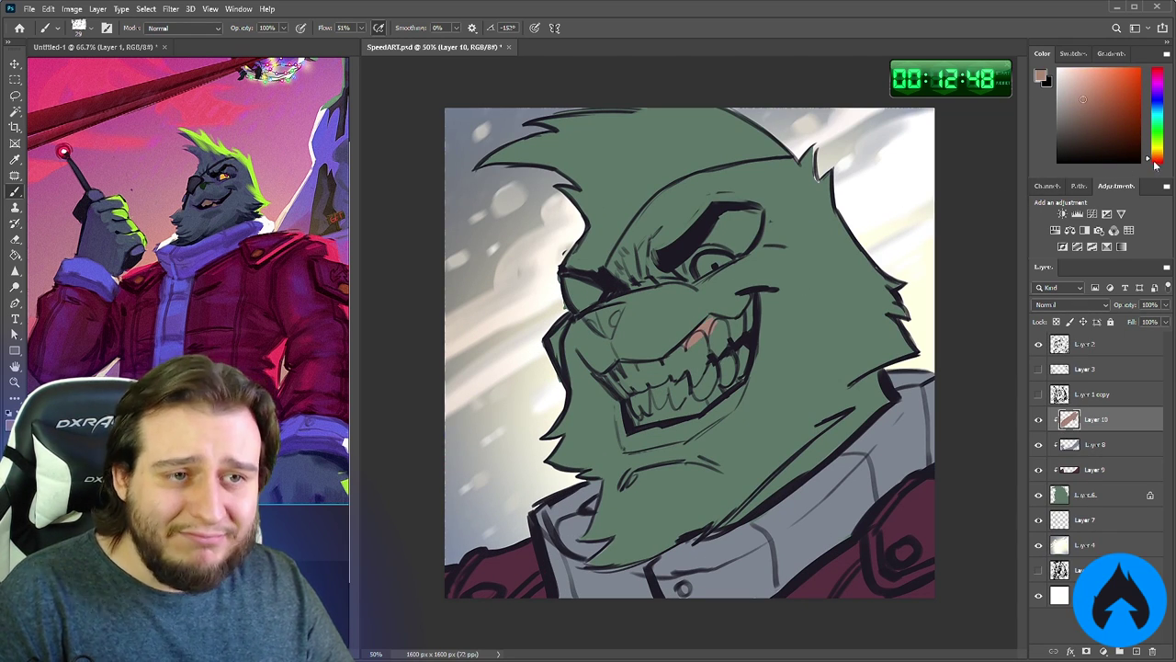
pyautogui.click(1154, 163)
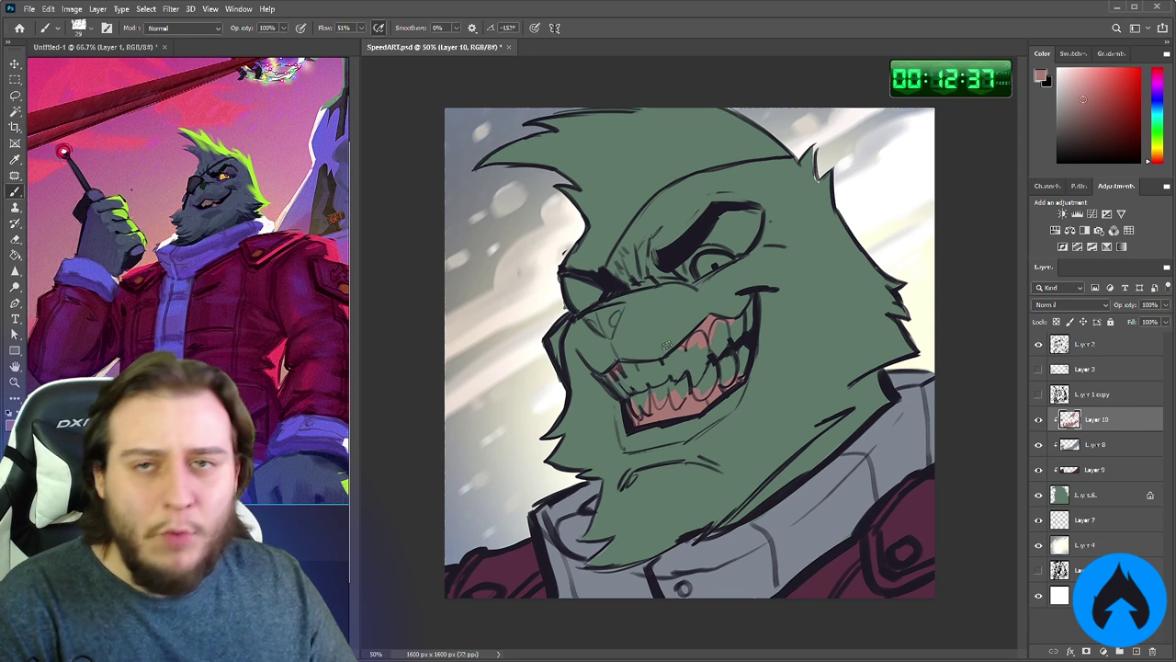
# Paint the front teeth pale yellow on new clipped Layer 11, above the gum colour, with a smaller textured brush
pyautogui.hotkey('ctrl', '-')
pyautogui.rightClick(790, 361)
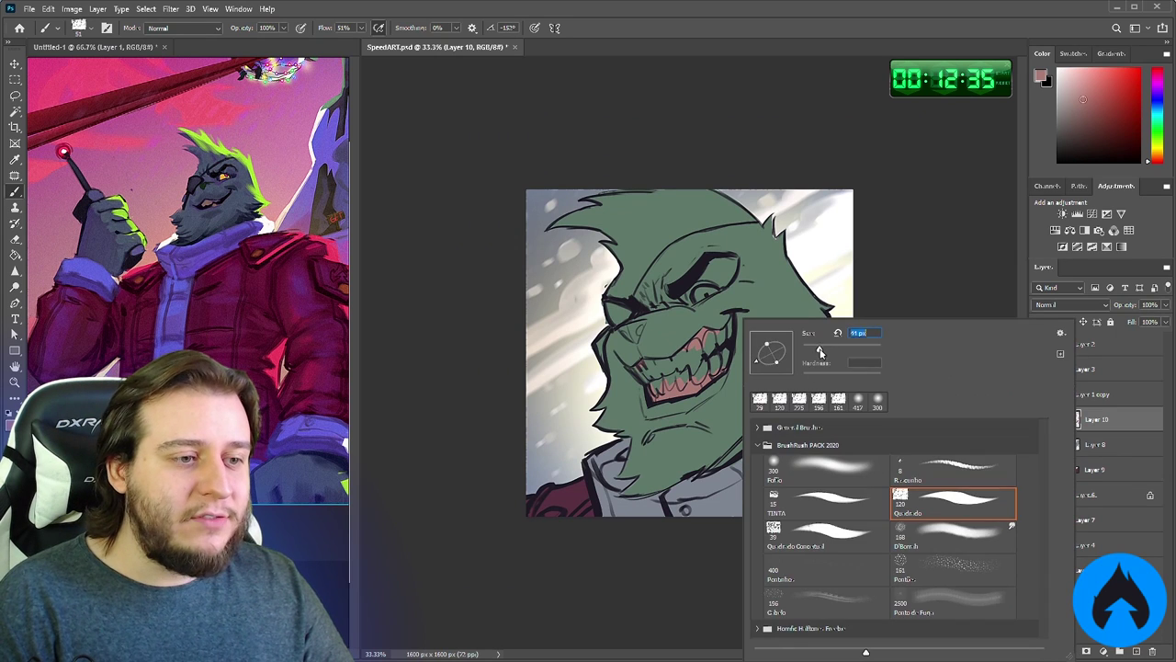
pyautogui.click(1032, 119)
pyautogui.moveTo(1156, 160); pyautogui.dragTo(1156, 156)
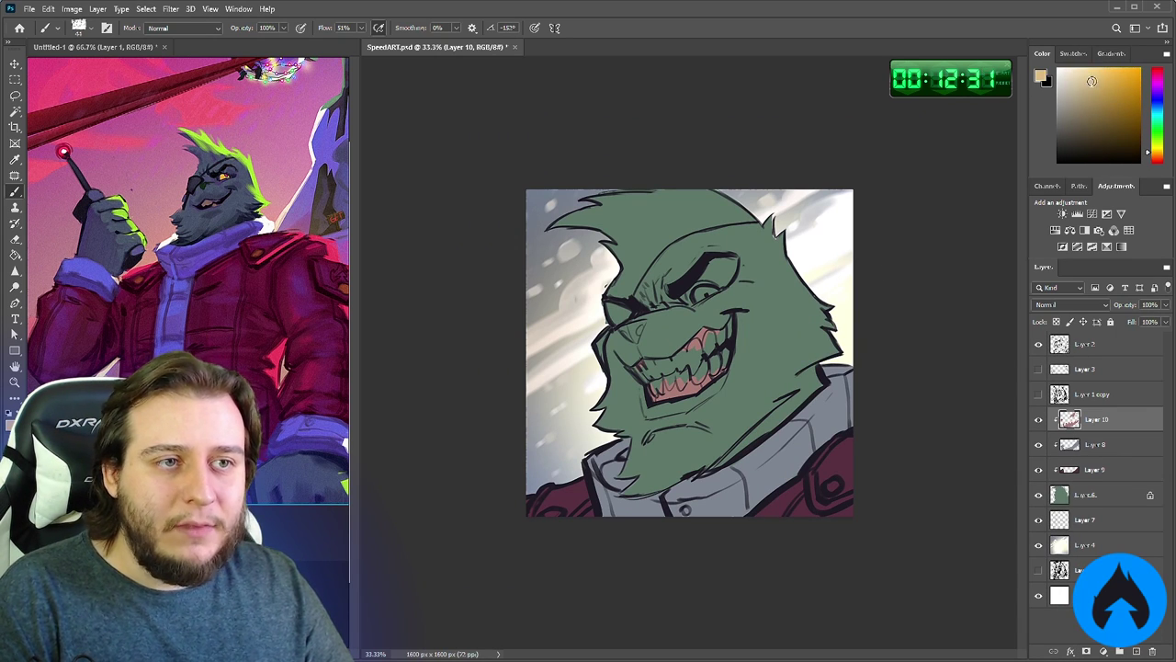
pyautogui.click(1135, 651)
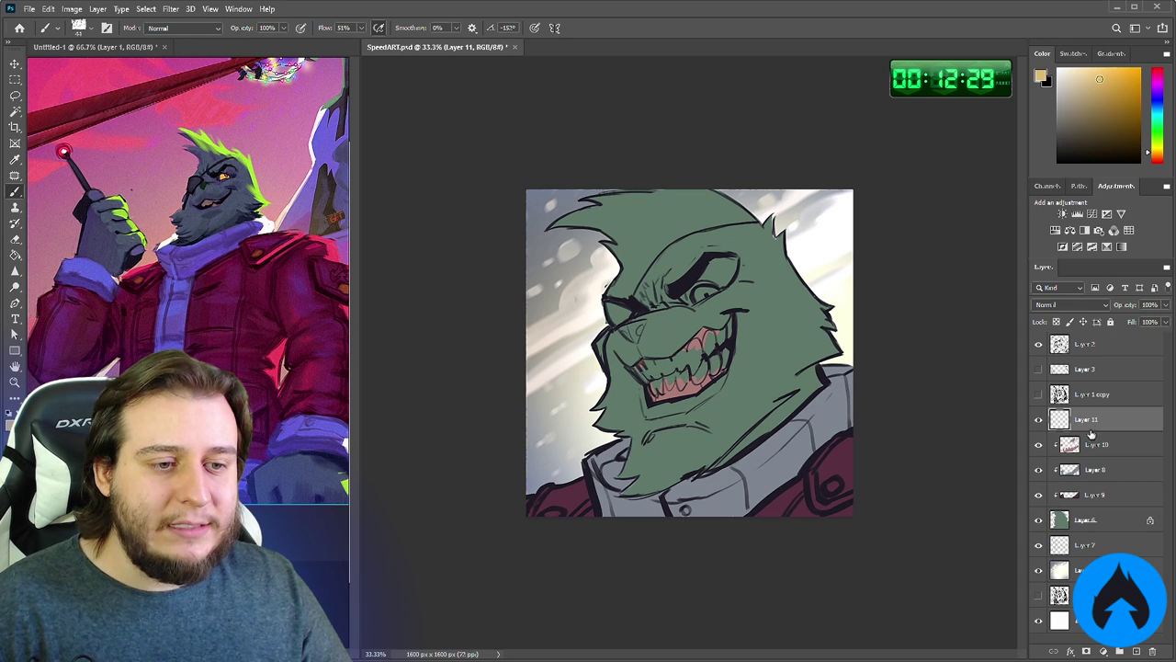
pyautogui.press('z')
pyautogui.click(713, 391)
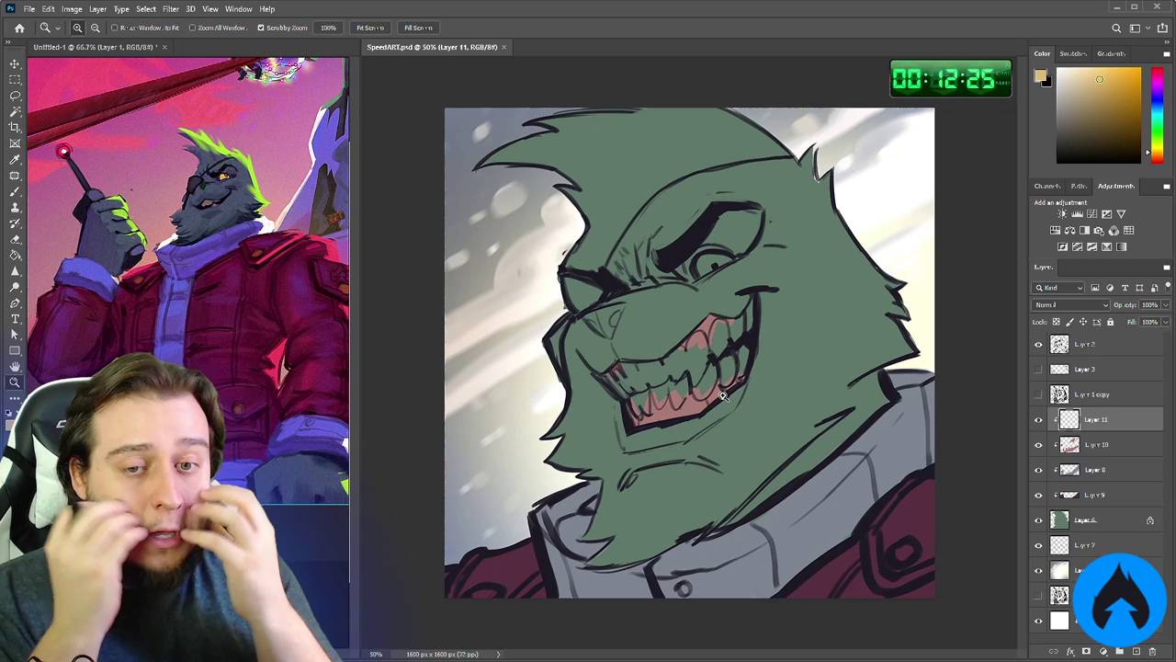
pyautogui.press('b')
pyautogui.moveTo(623, 371)
pyautogui.mouseDown()
pyautogui.moveTo(638, 408)
pyautogui.moveTo(646, 387)
pyautogui.mouseUp()
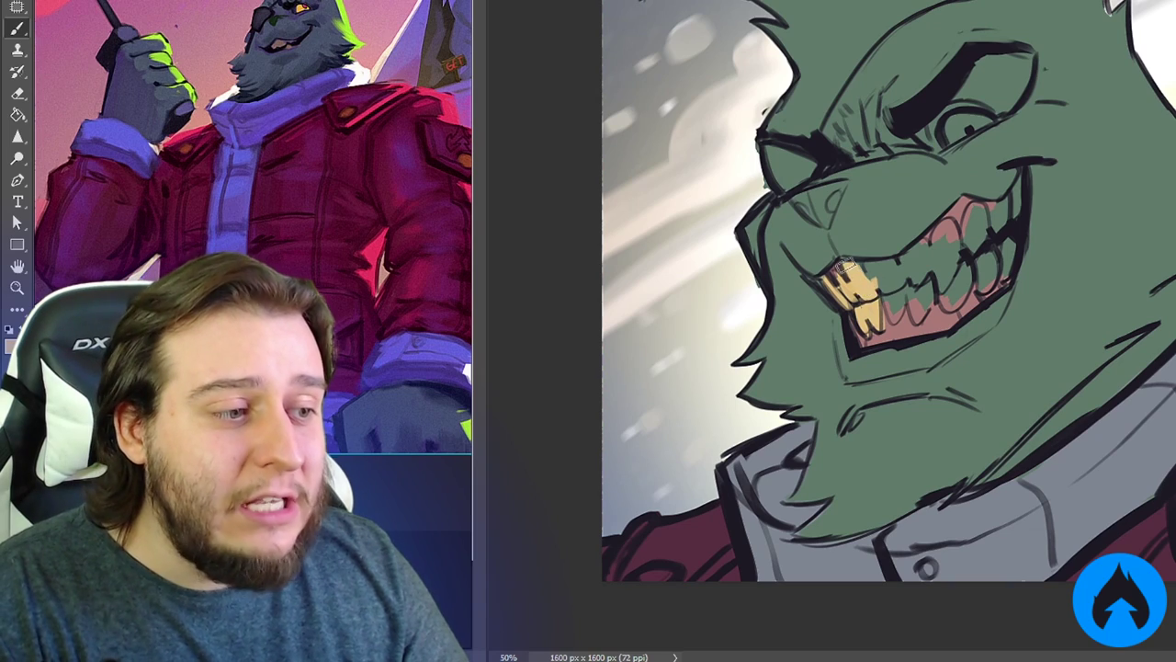
pyautogui.moveTo(860, 270)
pyautogui.mouseDown()
pyautogui.moveTo(874, 291)
pyautogui.moveTo(878, 267)
pyautogui.moveTo(891, 292)
pyautogui.mouseUp()
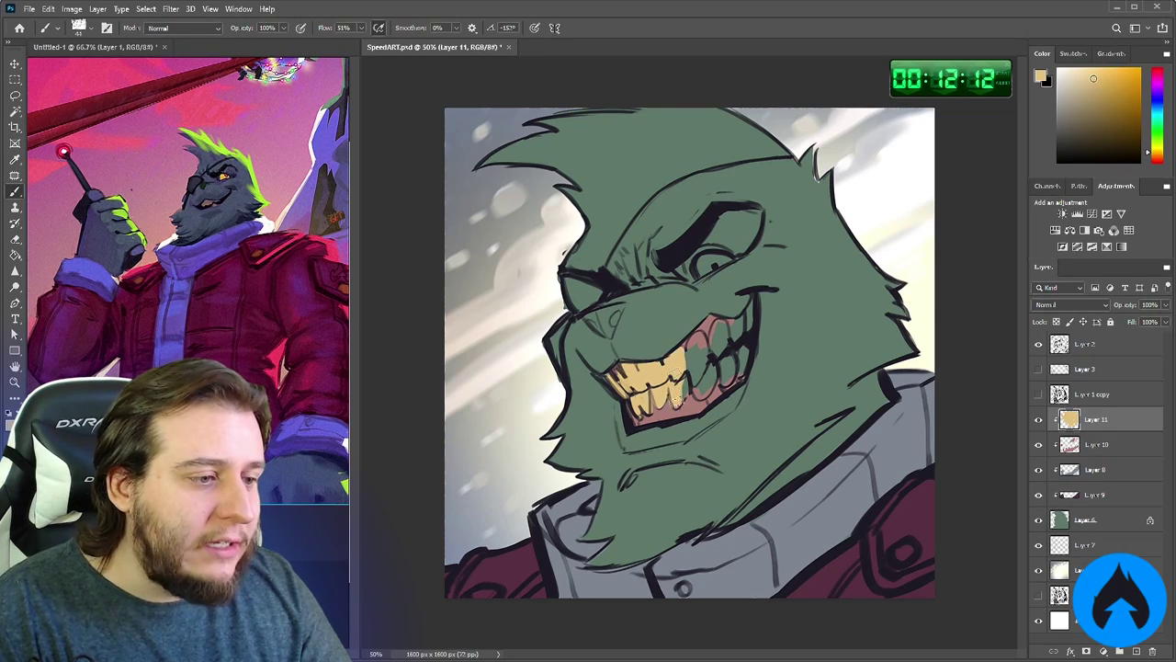
# Try a salmon pink between the side teeth and fill the remaining teeth with yellow sampled from the front teeth
pyautogui.click(1157, 77)
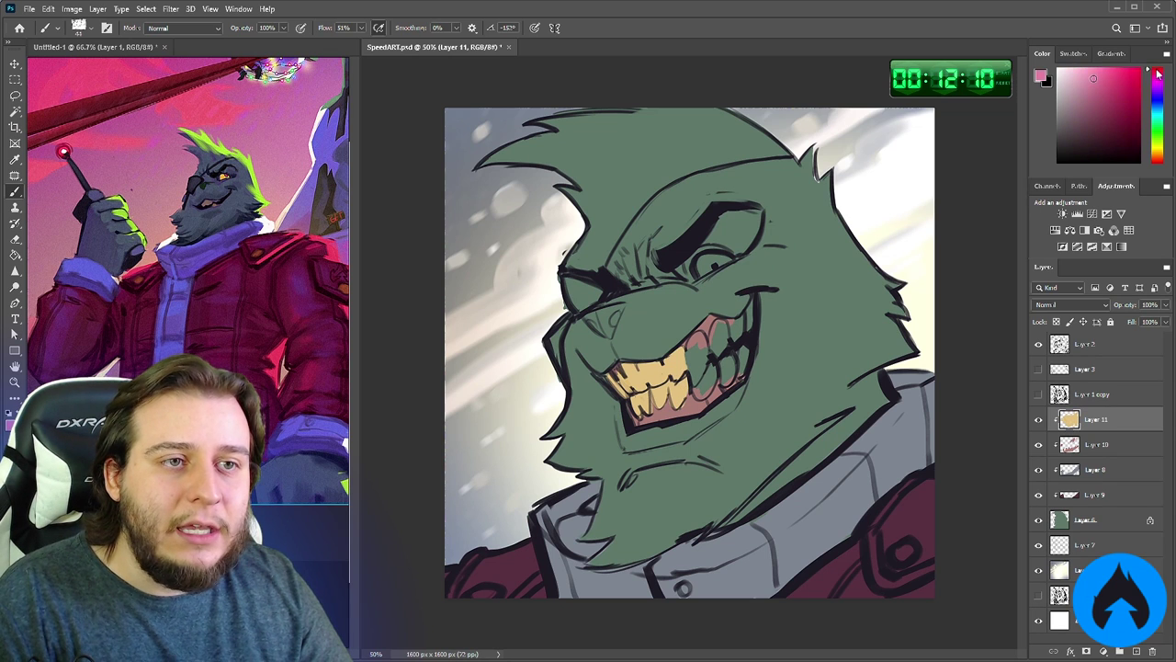
pyautogui.moveTo(1157, 77); pyautogui.dragTo(1156, 161)
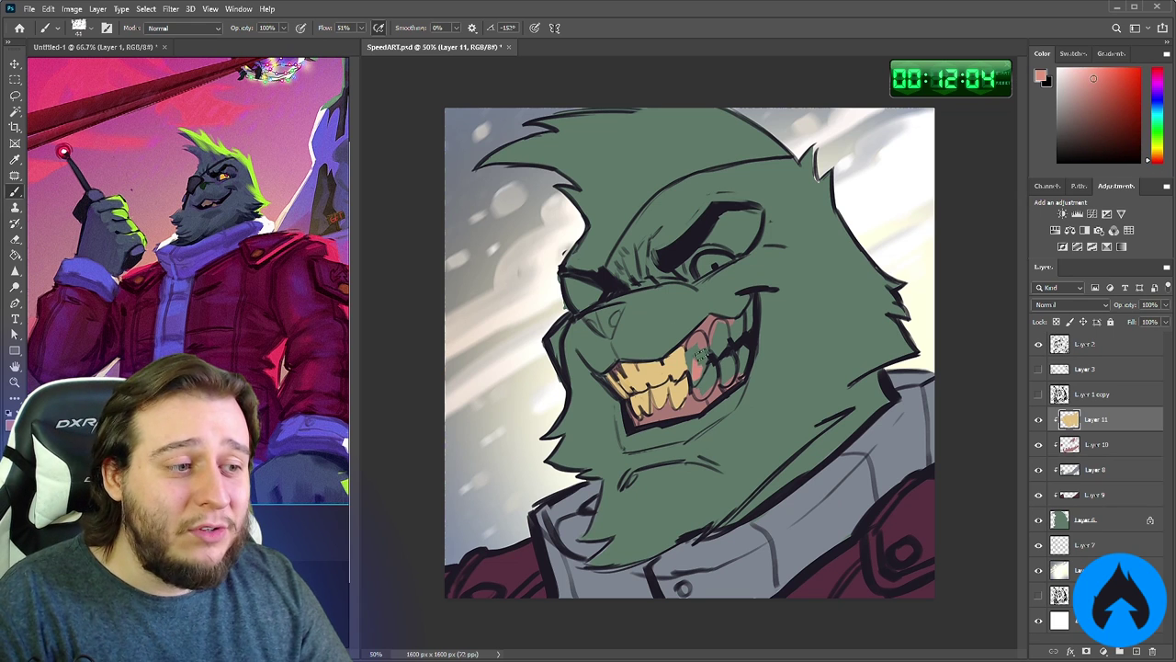
pyautogui.keyDown('alt'); pyautogui.click(675, 362); pyautogui.keyUp('alt')
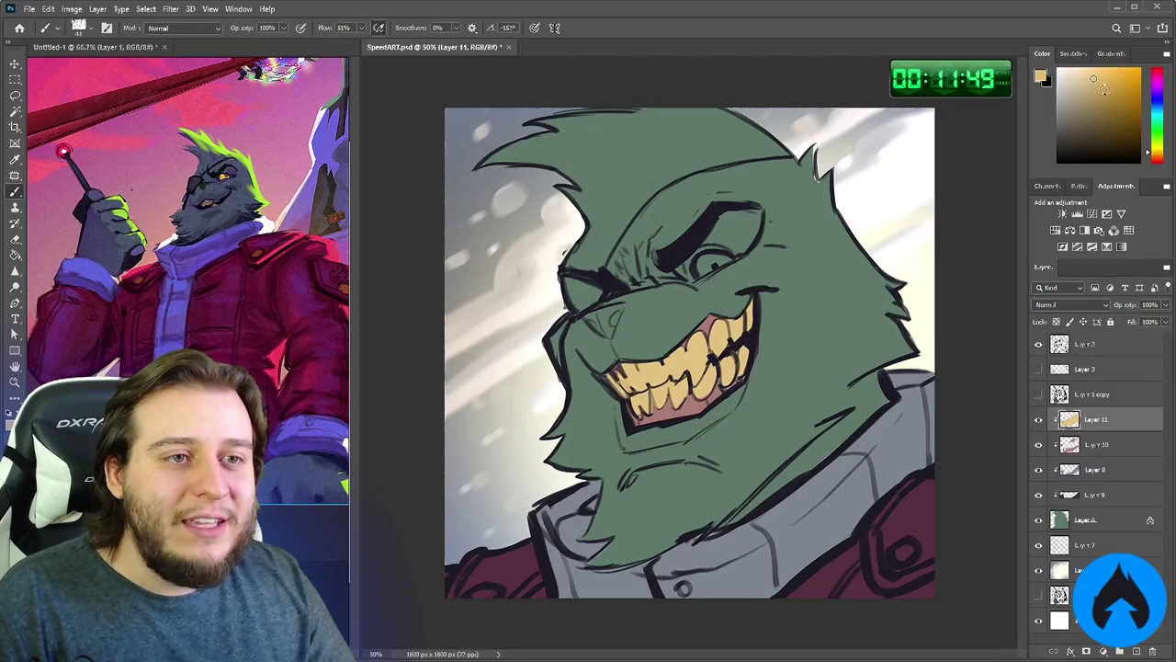
# Paint the open eye a saturated golden yellow on new clipped Layer 12
pyautogui.click(1137, 652)
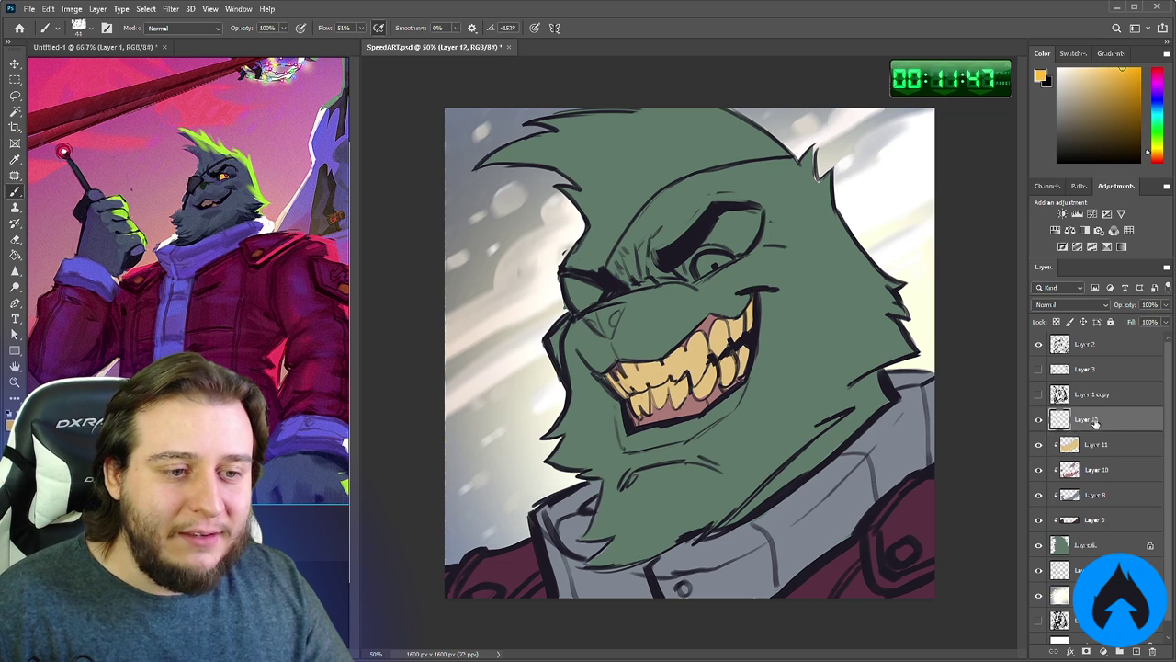
pyautogui.click(1157, 150)
pyautogui.moveTo(702, 266); pyautogui.dragTo(724, 261)
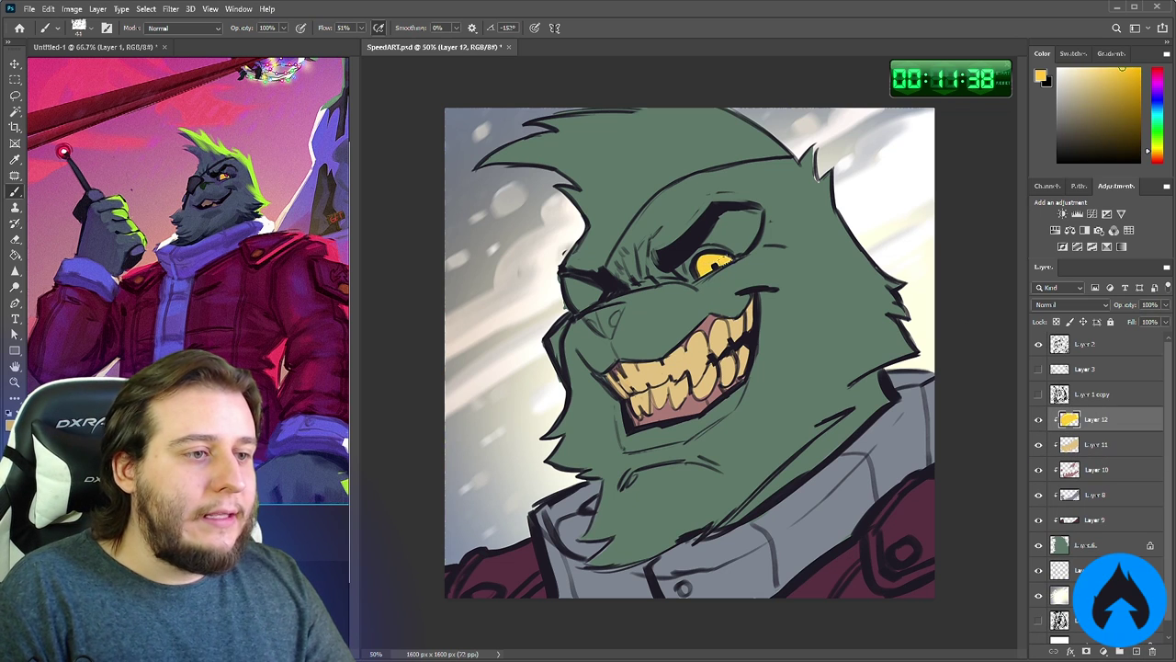
# Fill the area under the far eyebrow with a very dark blue-grey on new clipped Layer 13
pyautogui.keyDown('alt'); pyautogui.click(792, 140); pyautogui.keyUp('alt')
pyautogui.moveTo(1071, 131); pyautogui.dragTo(1074, 143)
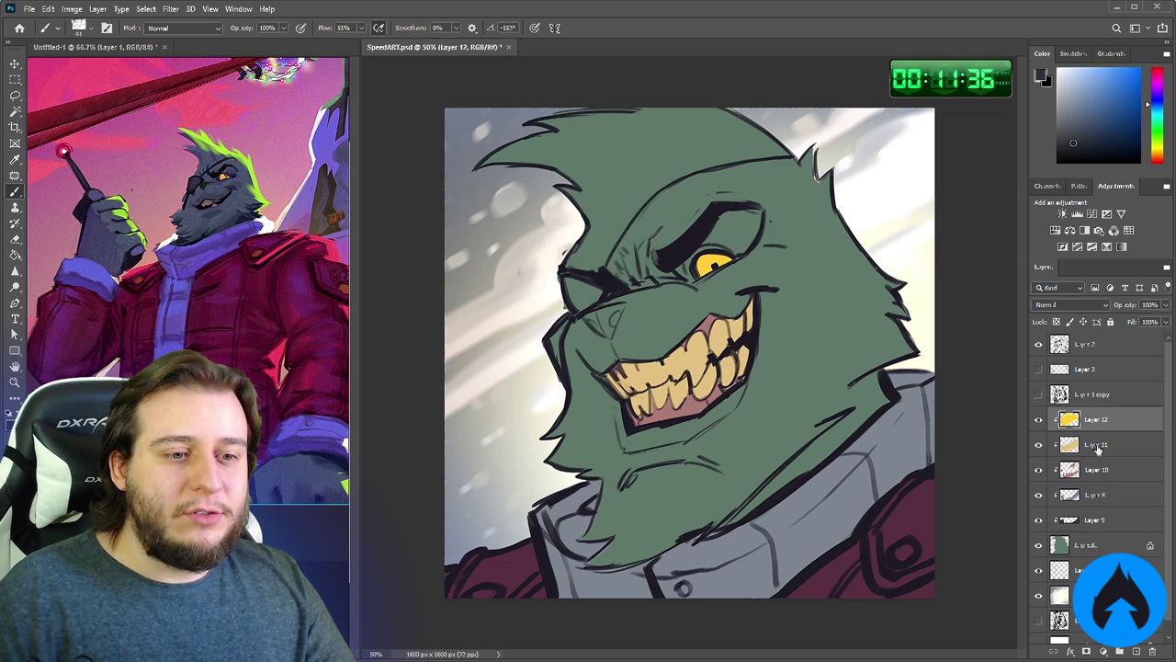
pyautogui.click(1137, 651)
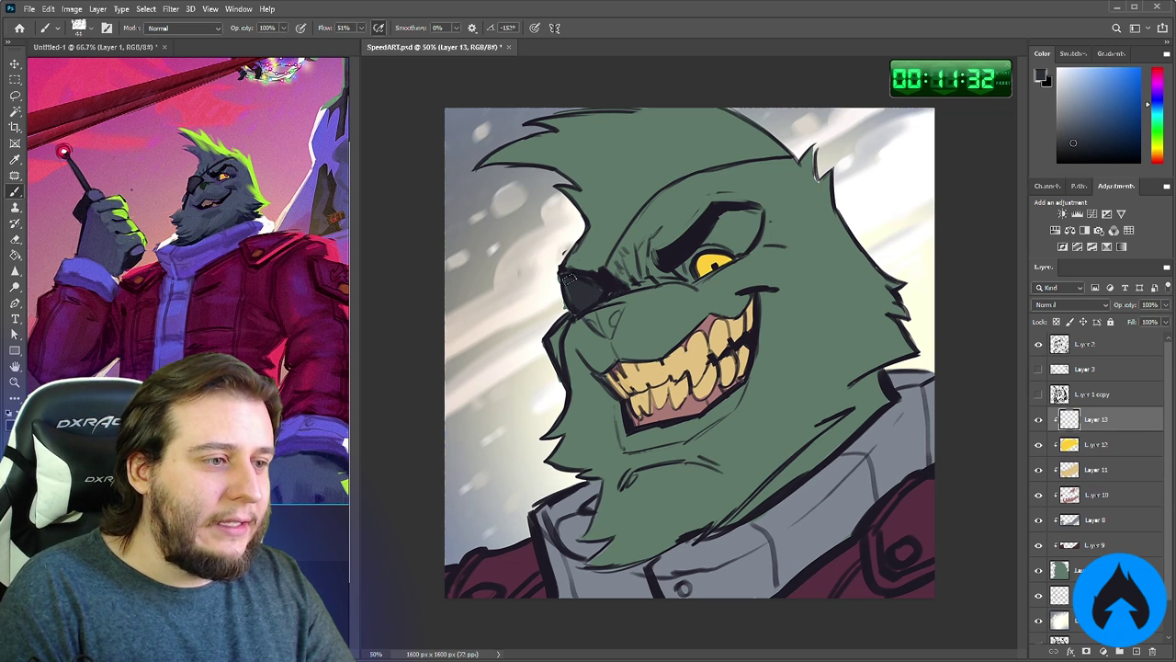
# Paint the nose a darker teal-green on new Layer 14, clipped directly above the green base layer
pyautogui.keyDown('alt'); pyautogui.click(611, 347); pyautogui.keyUp('alt')
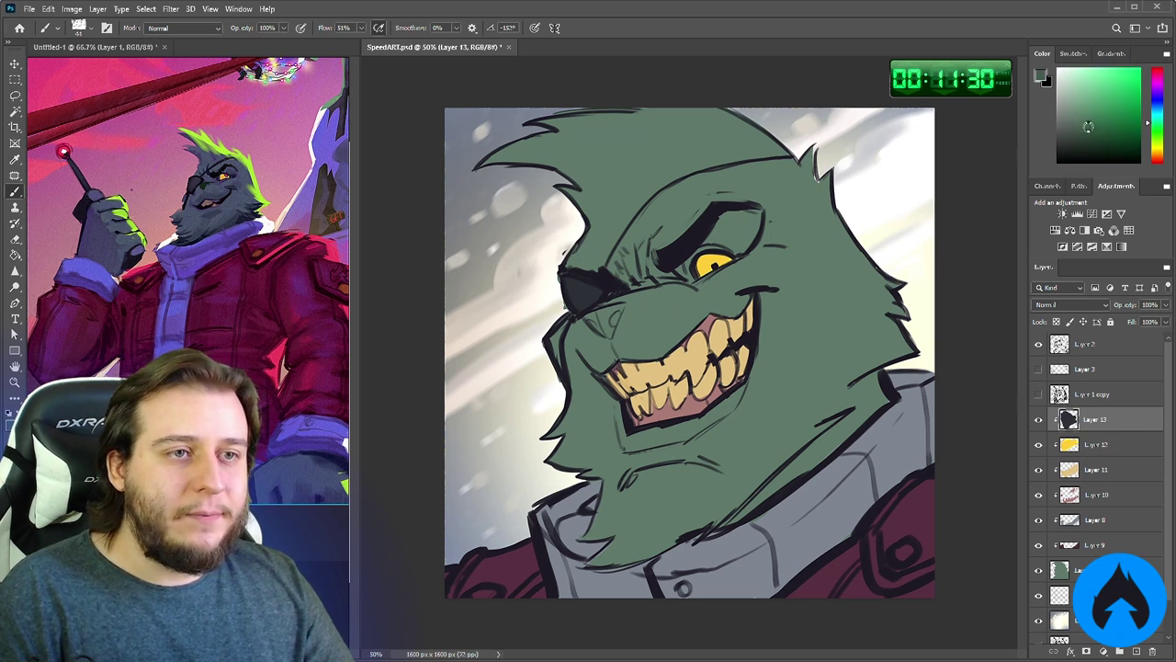
pyautogui.moveTo(1155, 136); pyautogui.dragTo(1155, 129)
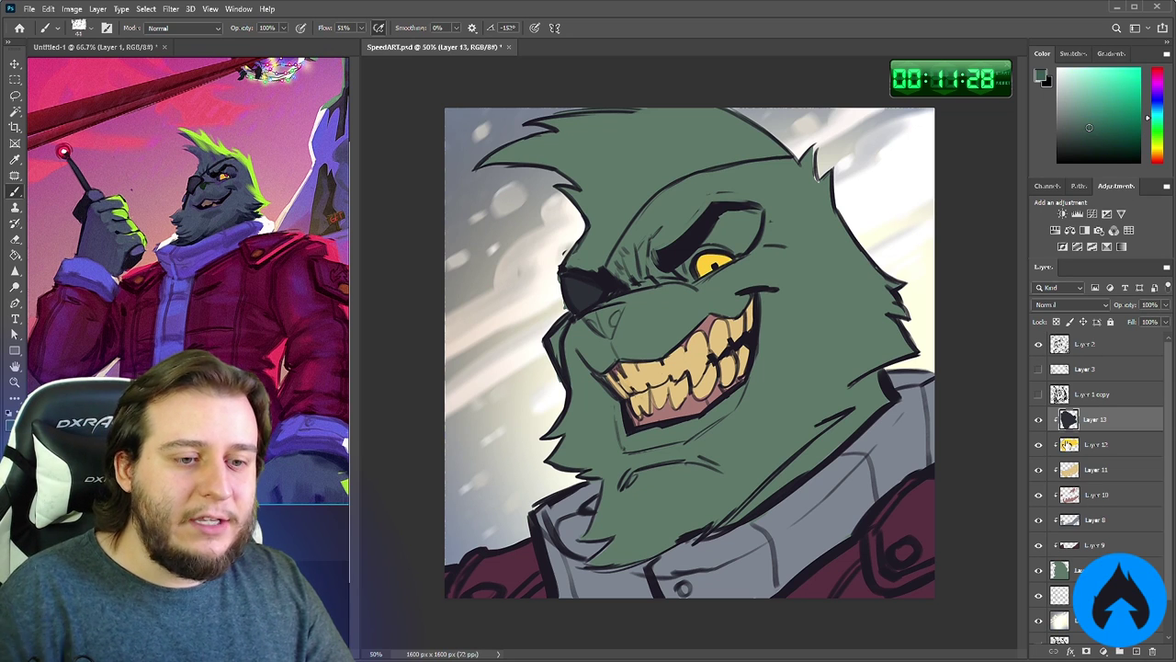
pyautogui.click(1137, 650)
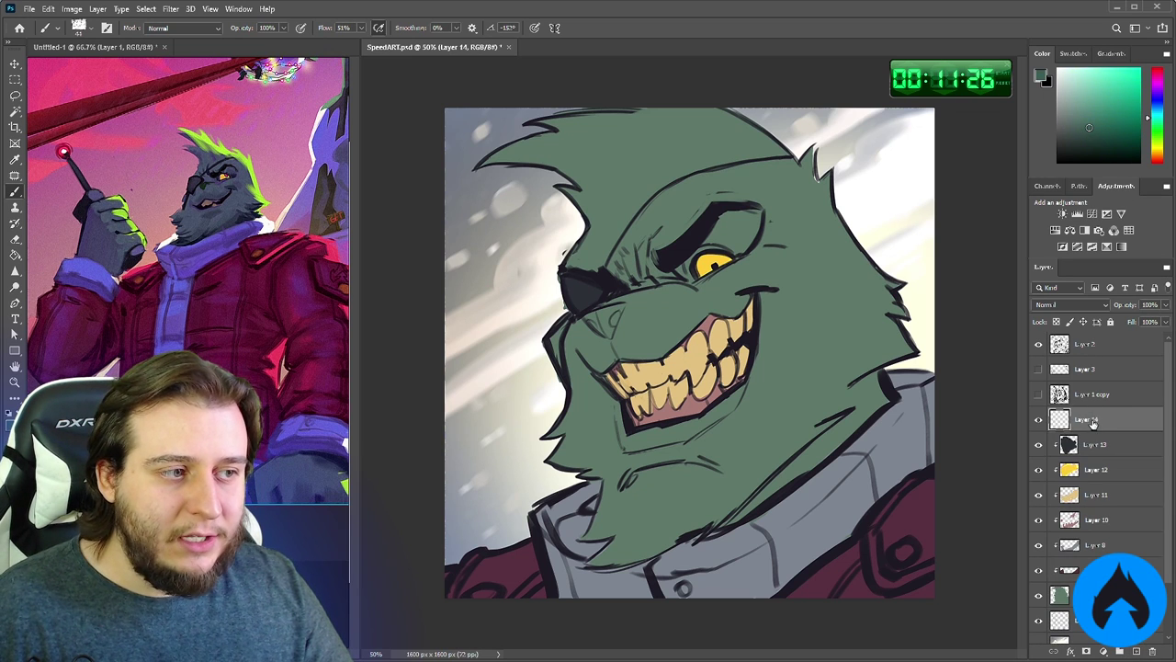
pyautogui.moveTo(1092, 421); pyautogui.dragTo(1068, 572)
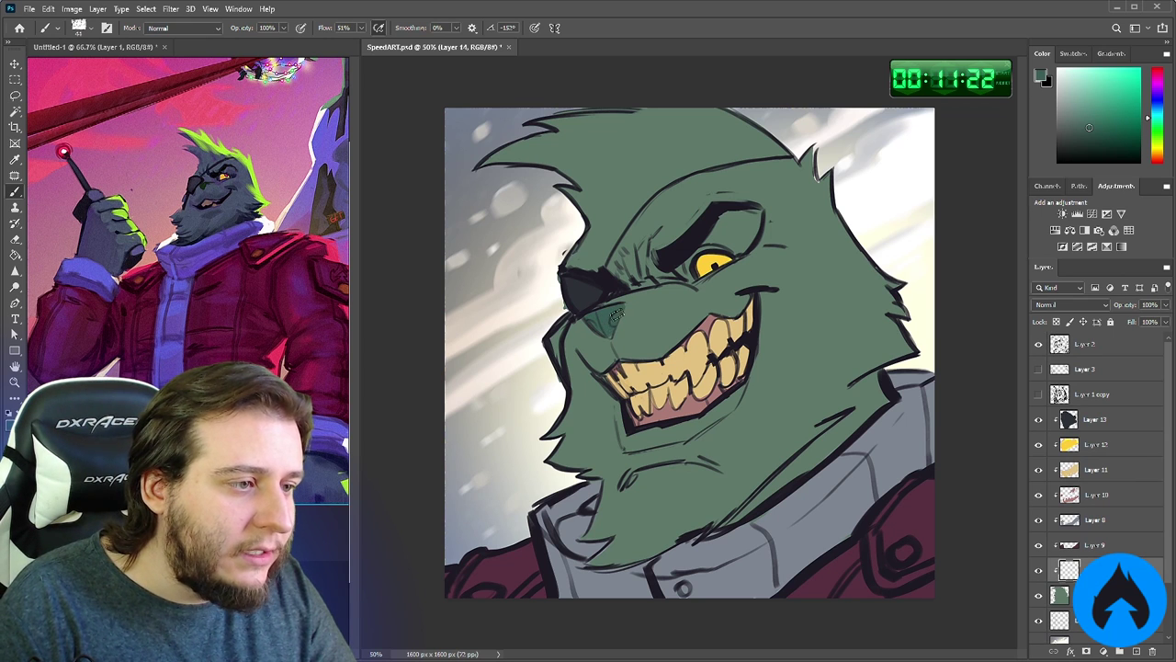
pyautogui.moveTo(617, 315); pyautogui.dragTo(599, 322)
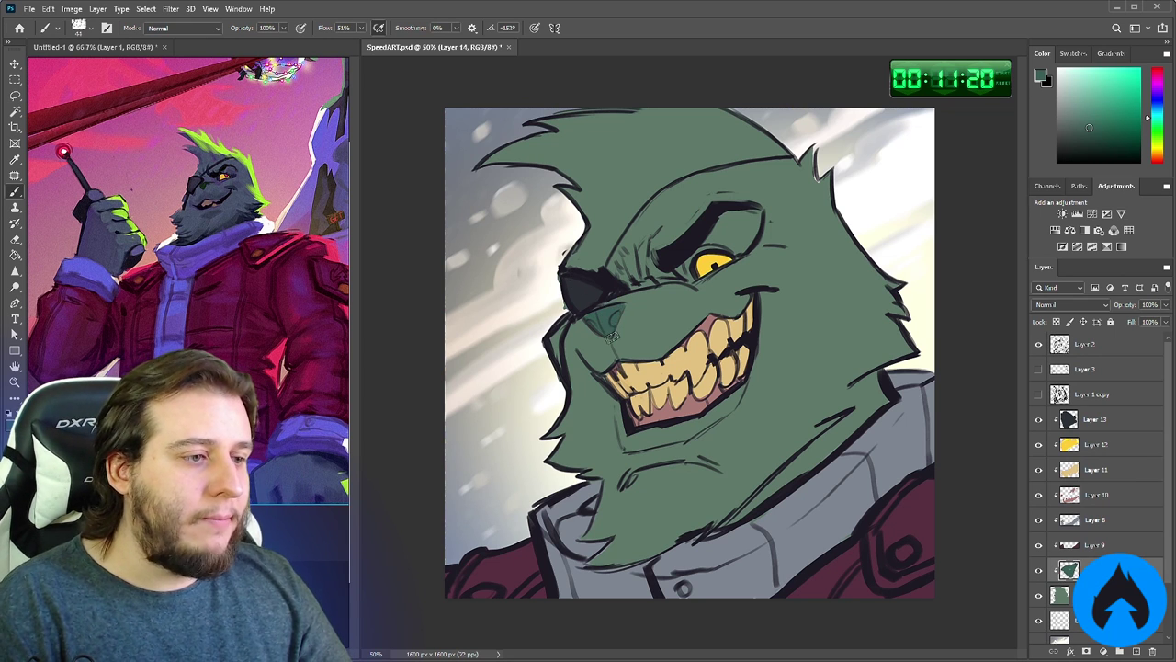
# Activate the green base layer, lower the brush flow to 6%, enlarge the brush to 199 px and save the file
pyautogui.hotkey('ctrl', '-')
pyautogui.press('e')
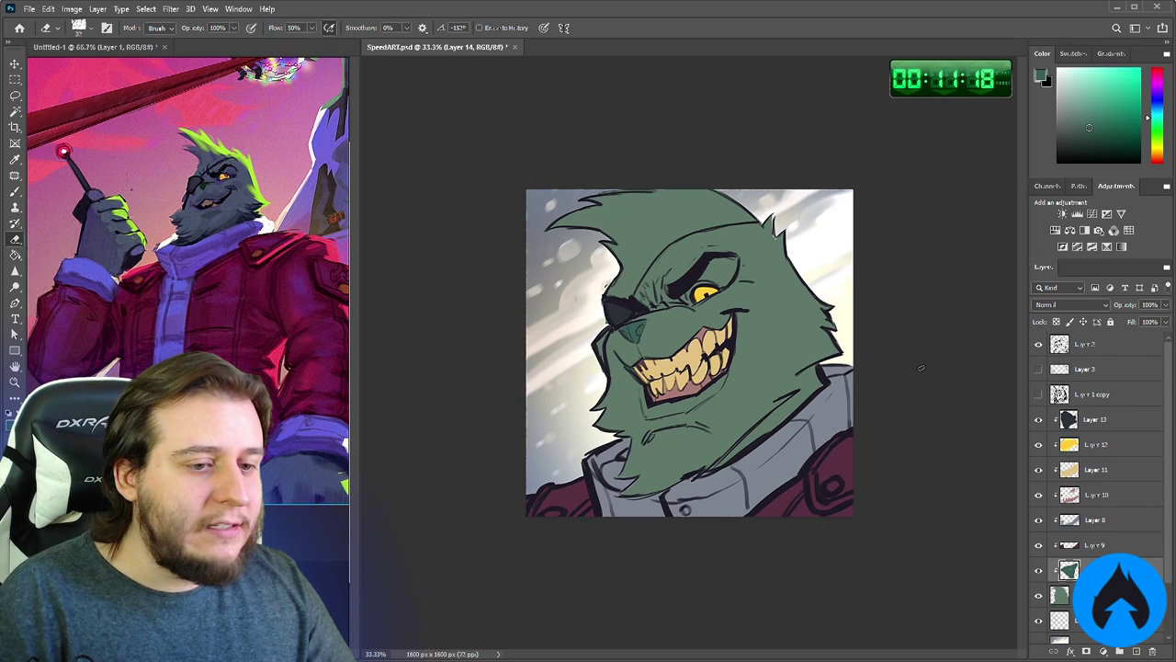
pyautogui.hotkey('alt', '[')
pyautogui.press('b')
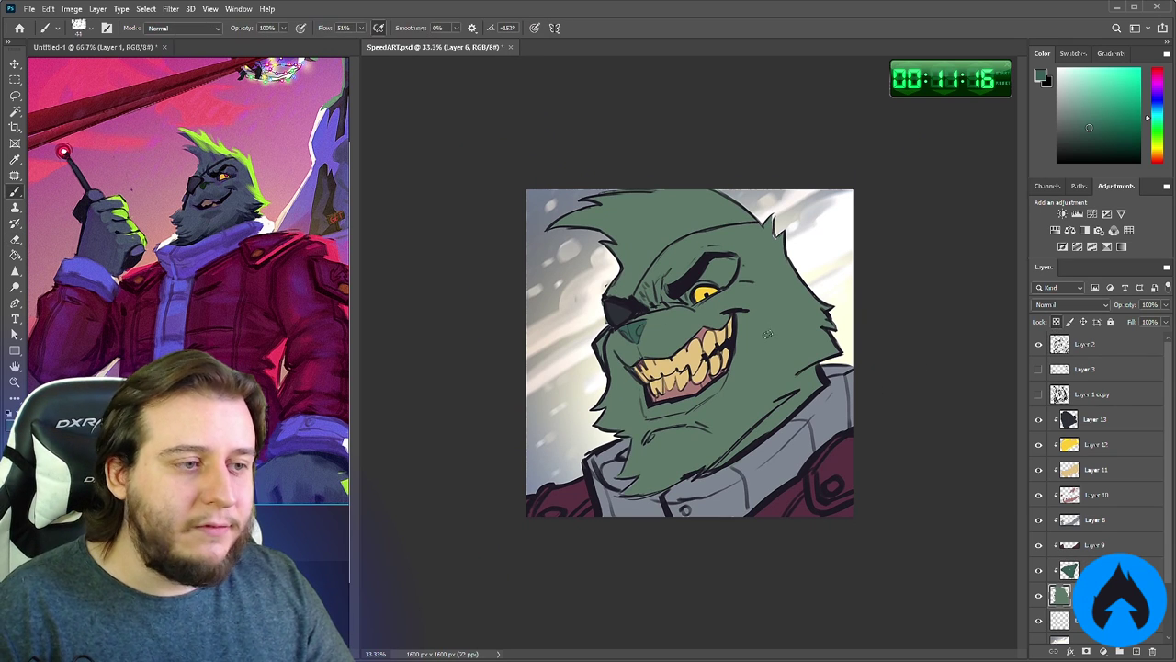
pyautogui.rightClick(776, 321)
pyautogui.moveTo(361, 27); pyautogui.dragTo(337, 45)
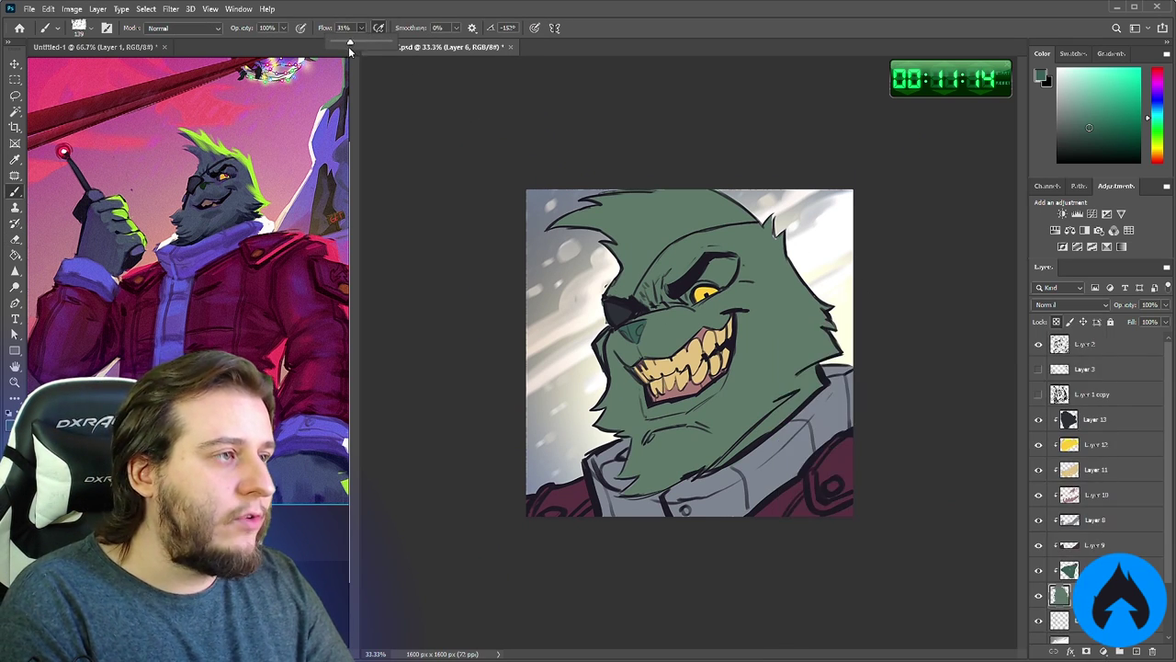
pyautogui.moveTo(790, 331)
pyautogui.mouseDown()
pyautogui.moveTo(749, 388)
pyautogui.moveTo(763, 425)
pyautogui.mouseUp()
pyautogui.hotkey('ctrl', 'z')
pyautogui.rightClick(778, 340)
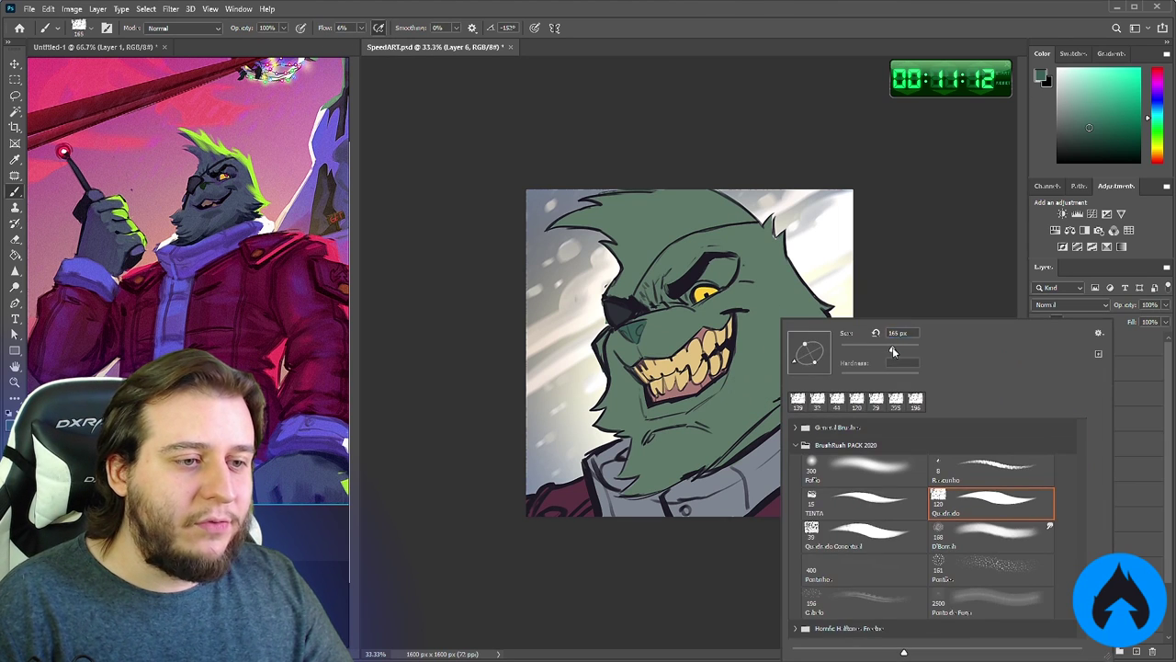
pyautogui.click(889, 348)
pyautogui.click(866, 291)
pyautogui.hotkey('ctrl', 's')
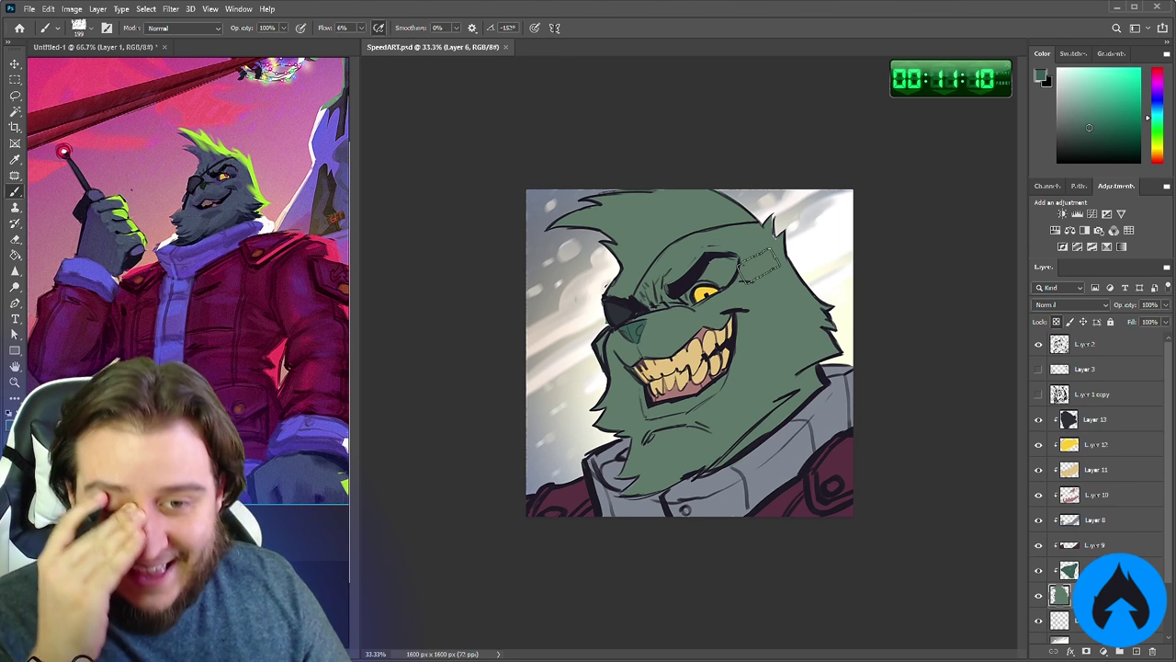
# Try a faint shading stroke on the cheek with the brush flow at 1%, and undo it
pyautogui.click(361, 29)
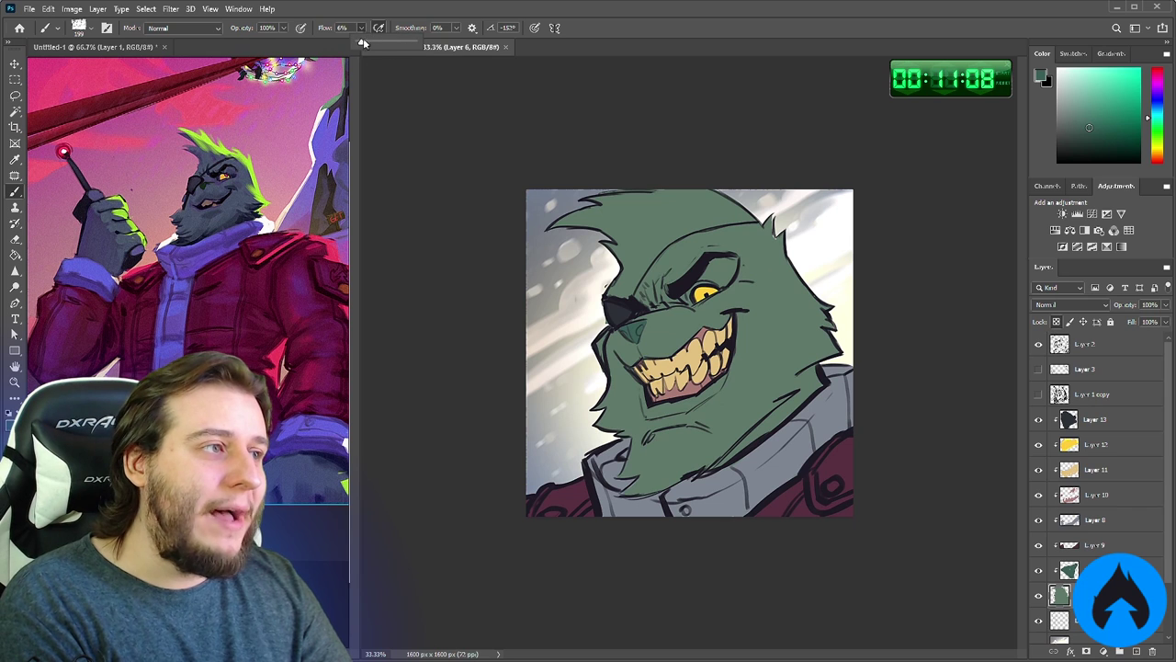
pyautogui.moveTo(361, 50); pyautogui.dragTo(359, 53)
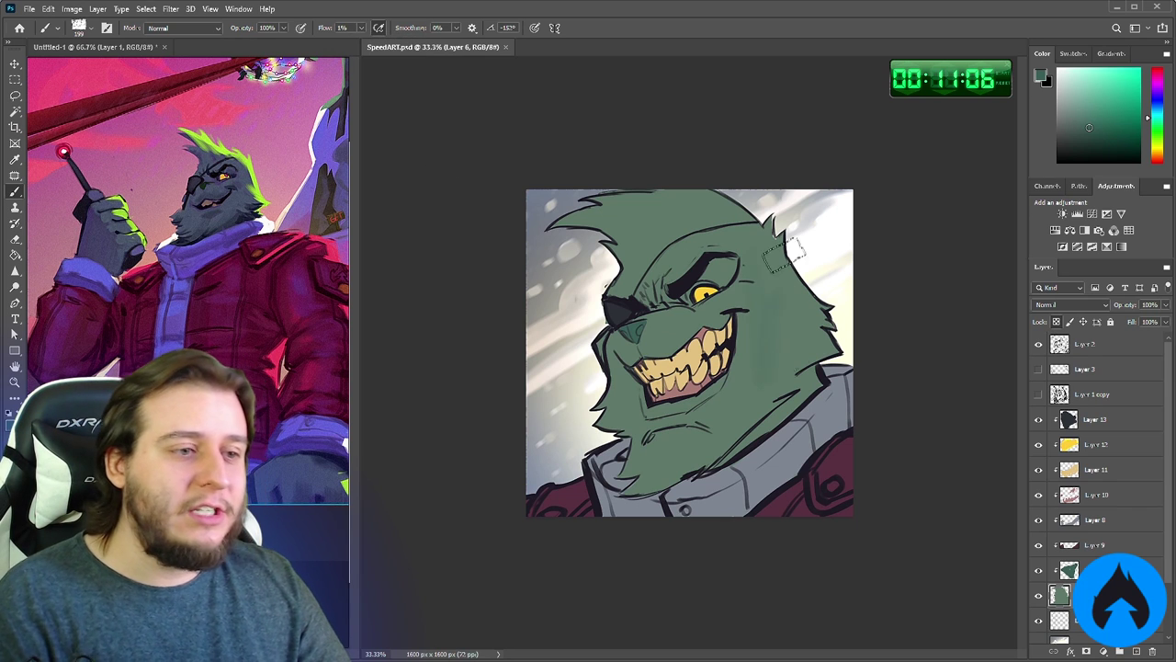
pyautogui.moveTo(813, 319); pyautogui.dragTo(811, 361)
pyautogui.hotkey('ctrl', 'z')
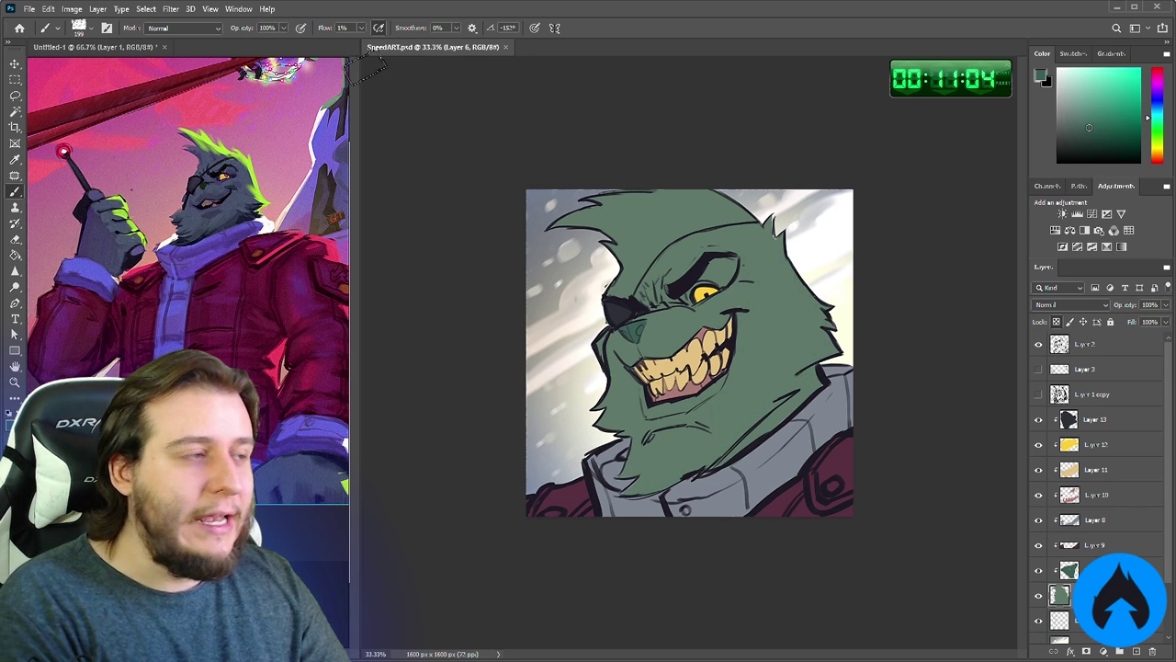
# Set the brush flow to 5% and its size to 306 px, and save the file
pyautogui.click(361, 27)
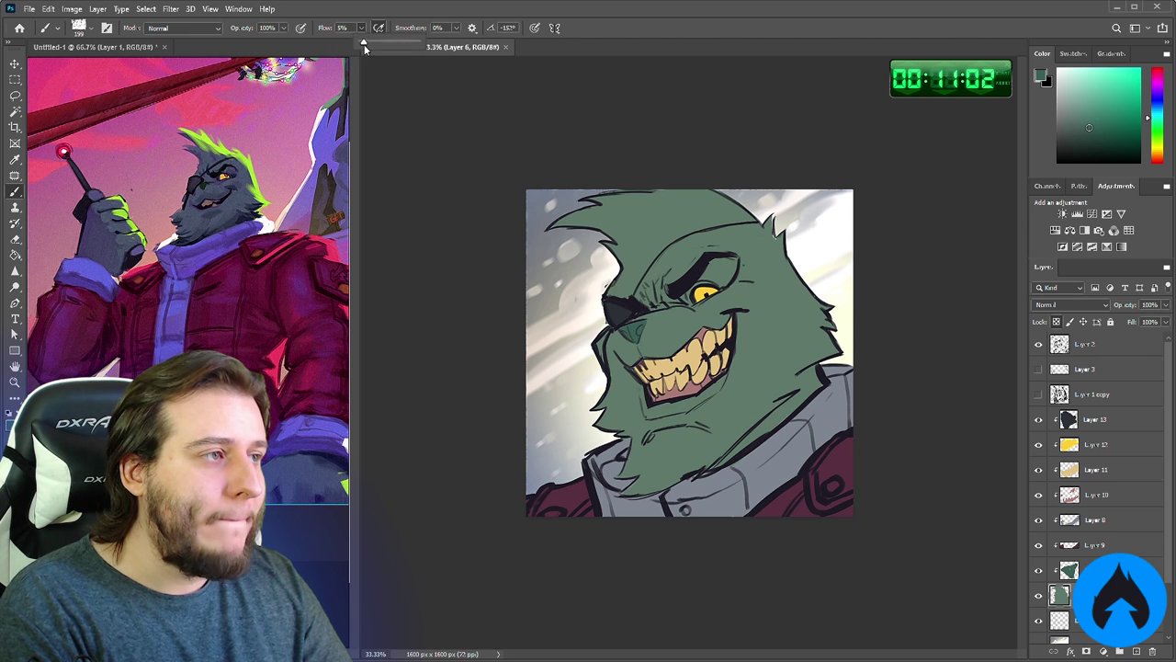
pyautogui.rightClick(882, 353)
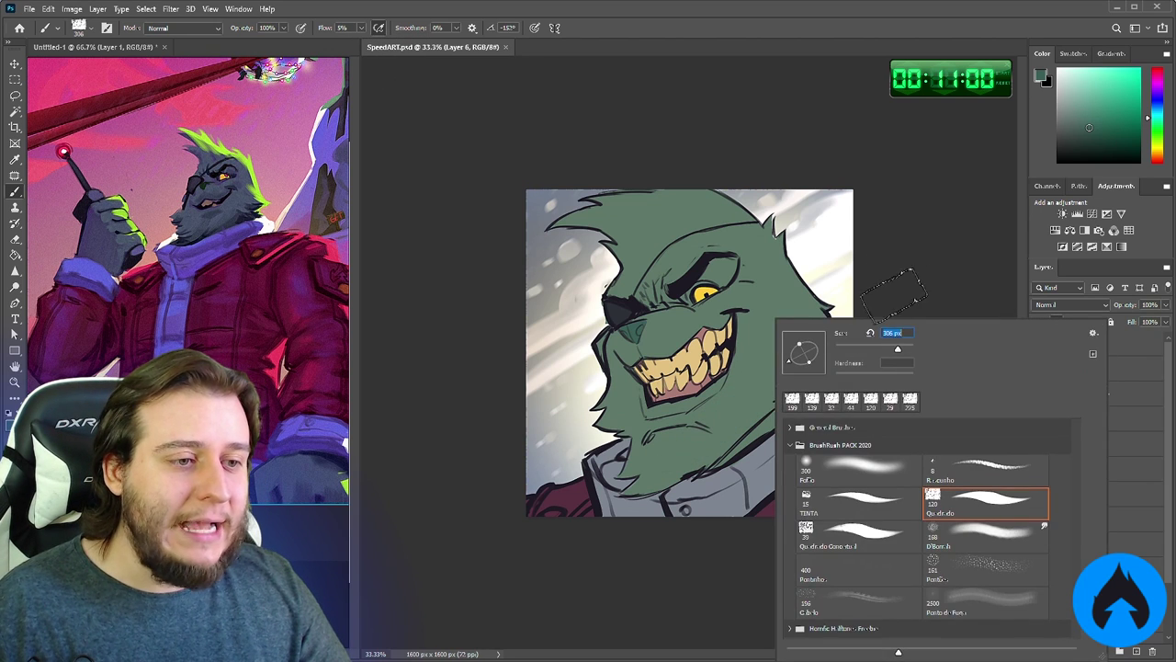
pyautogui.hotkey('ctrl', 's')
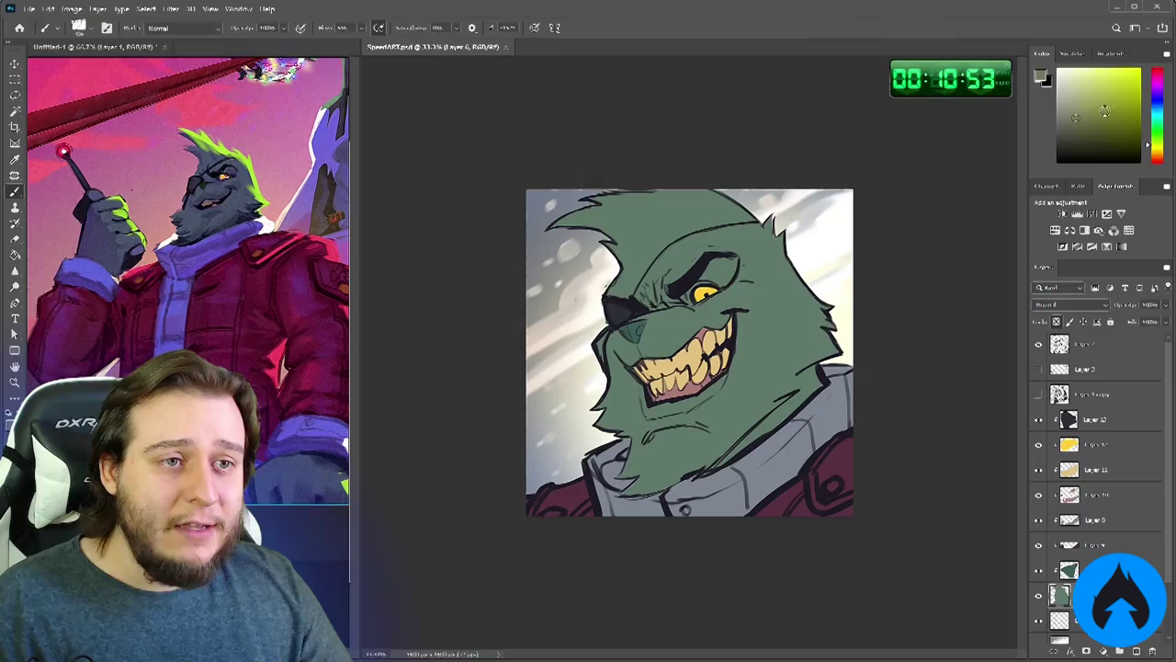
# Choose a pale yellow-green paint colour and reduce the brush size for lighting the face
pyautogui.hotkey('ctrl', 'z')
pyautogui.click(1094, 82)
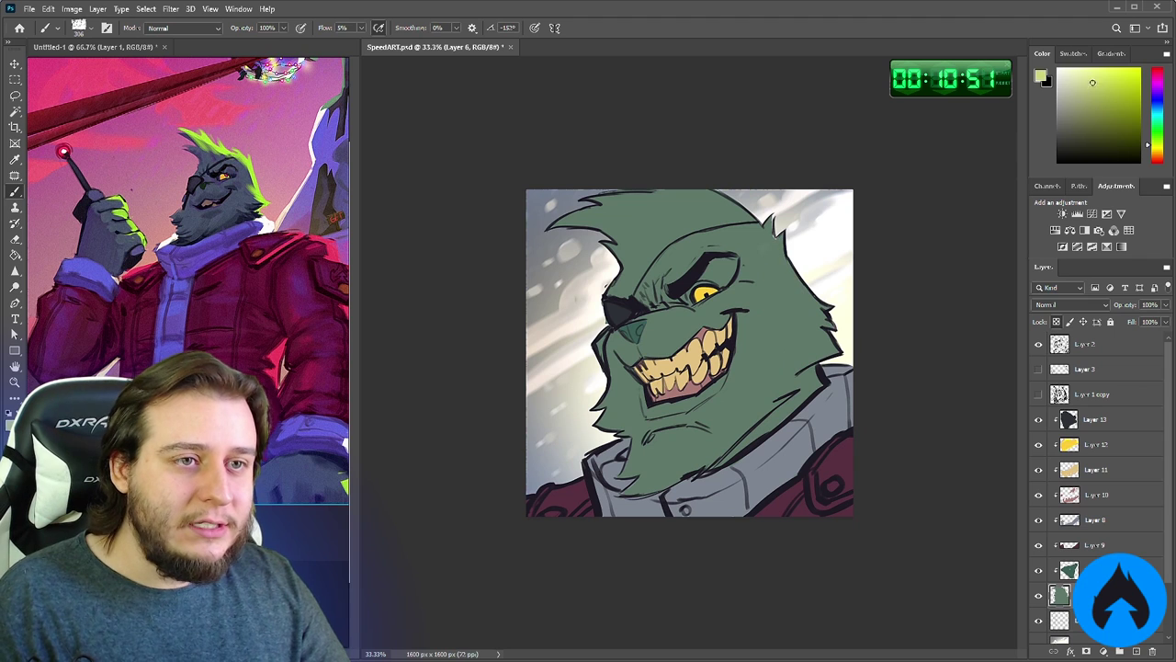
pyautogui.moveTo(774, 221); pyautogui.dragTo(841, 306)
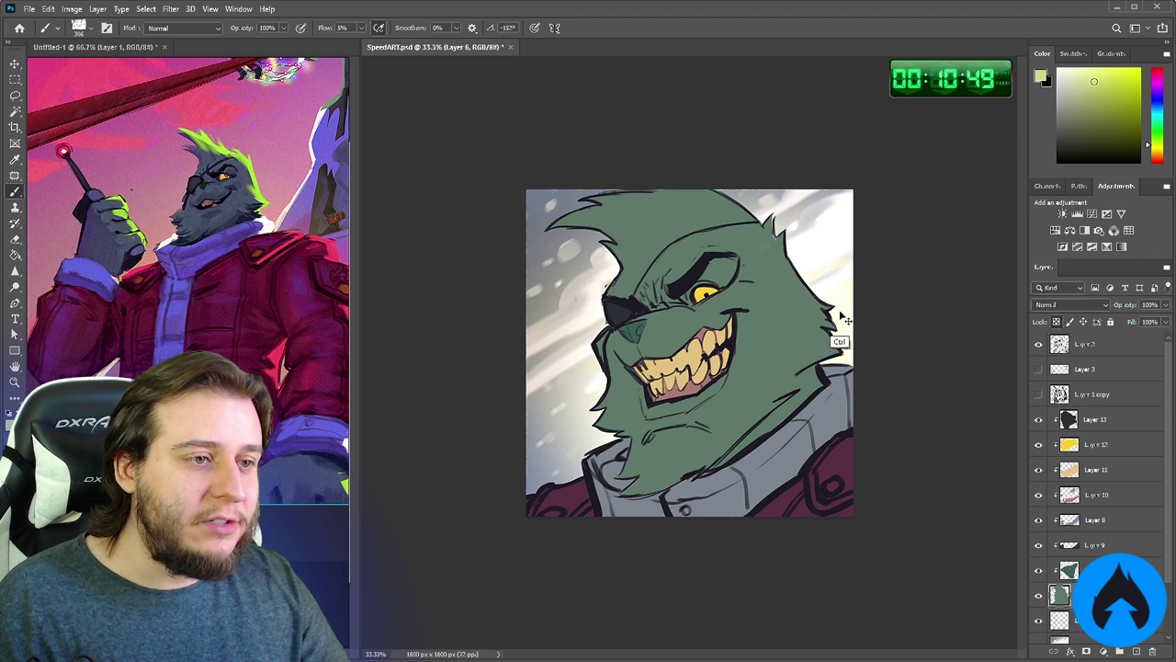
pyautogui.rightClick(776, 268)
pyautogui.click(914, 221)
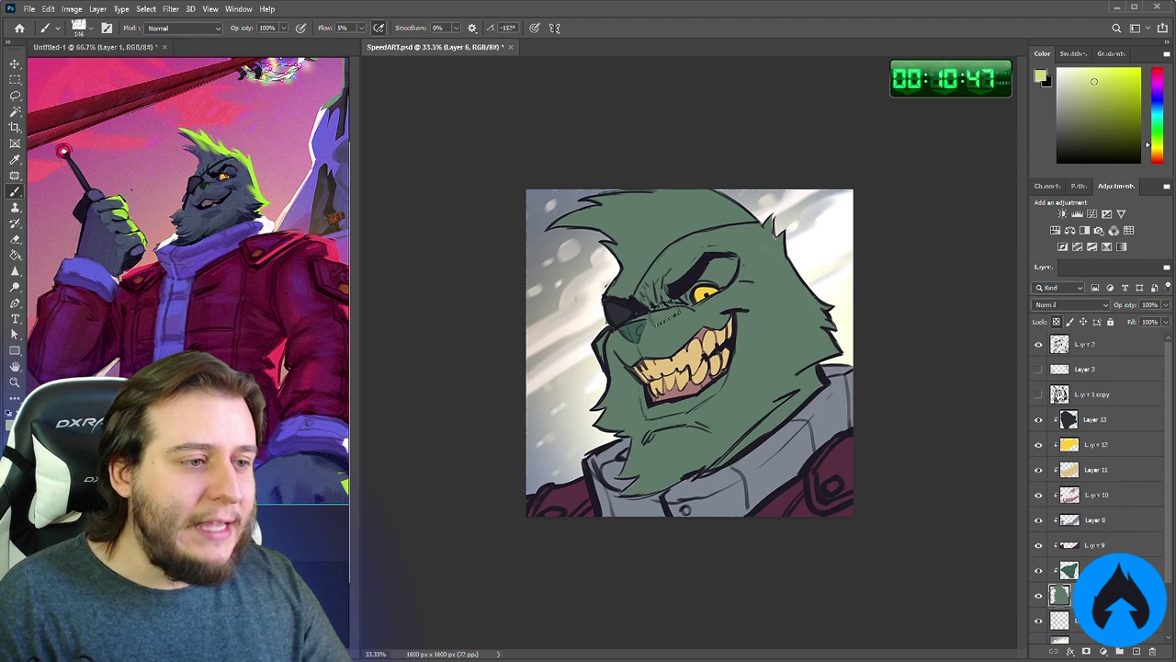
# Paint soft yellow-green light over the snout, brow, hair, cheek and beard, keeping the snow-facing front side in shadow
pyautogui.moveTo(664, 313)
pyautogui.mouseDown()
pyautogui.moveTo(673, 340)
pyautogui.moveTo(759, 294)
pyautogui.mouseUp()
pyautogui.rightClick(759, 294)
pyautogui.press('Escape')
pyautogui.keyDown('alt'); pyautogui.click(695, 318); pyautogui.keyUp('alt')
pyautogui.moveTo(694, 250)
pyautogui.mouseDown()
pyautogui.moveTo(679, 274)
pyautogui.moveTo(700, 247)
pyautogui.moveTo(645, 233)
pyautogui.moveTo(687, 244)
pyautogui.moveTo(621, 195)
pyautogui.moveTo(757, 234)
pyautogui.moveTo(771, 278)
pyautogui.mouseUp()
pyautogui.rightClick(811, 348)
pyautogui.click(931, 351)
pyautogui.click(753, 228)
pyautogui.moveTo(754, 227)
pyautogui.mouseDown()
pyautogui.moveTo(760, 283)
pyautogui.moveTo(774, 274)
pyautogui.moveTo(798, 288)
pyautogui.moveTo(834, 357)
pyautogui.moveTo(790, 341)
pyautogui.moveTo(734, 389)
pyautogui.moveTo(776, 343)
pyautogui.moveTo(811, 342)
pyautogui.moveTo(661, 481)
pyautogui.moveTo(742, 410)
pyautogui.moveTo(700, 416)
pyautogui.moveTo(792, 400)
pyautogui.mouseUp()
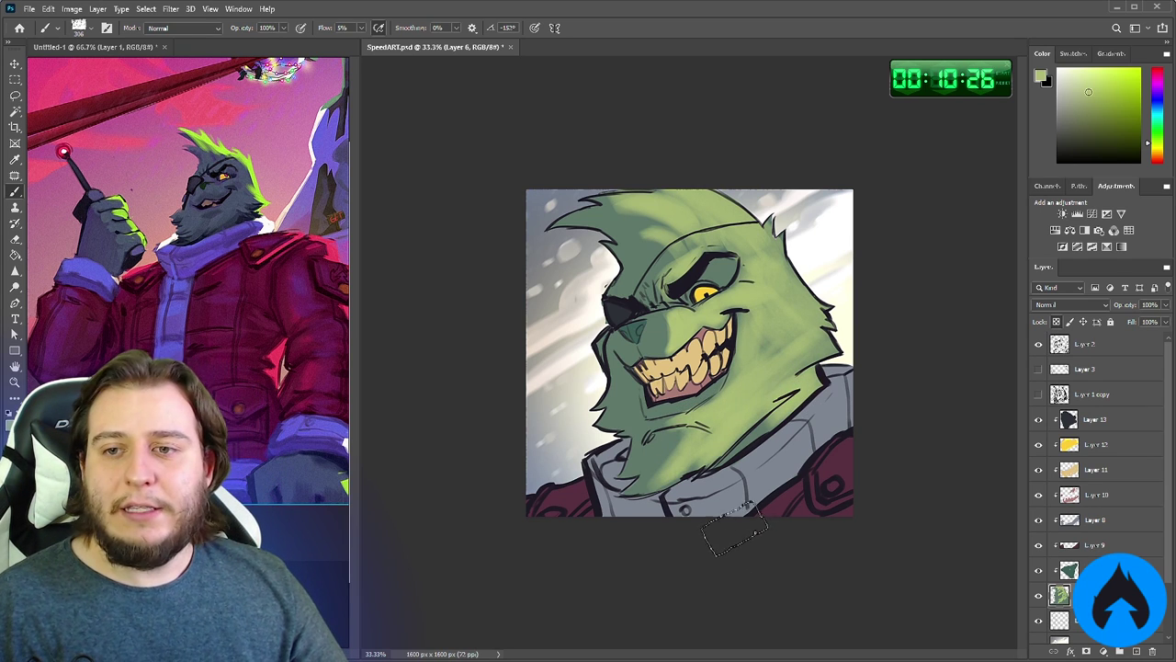
# Lighten the upper eyelid with a 64 px brush and the snout with an 86 px brush, using greens sampled from the face
pyautogui.moveTo(713, 265); pyautogui.dragTo(725, 272)
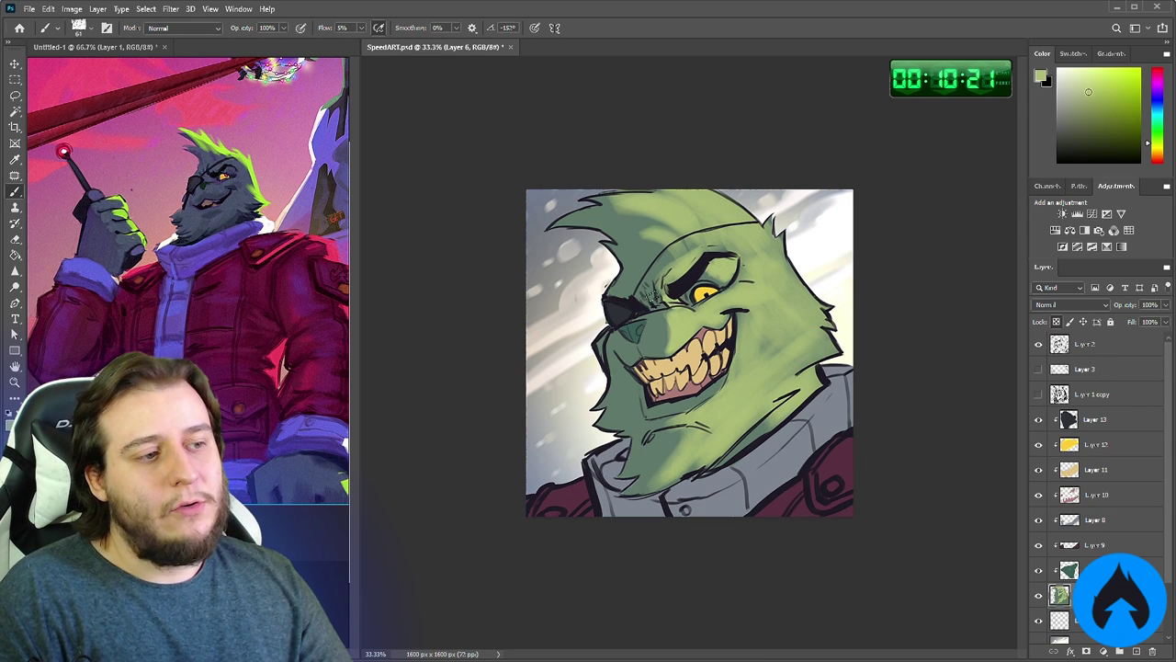
pyautogui.rightClick(751, 363)
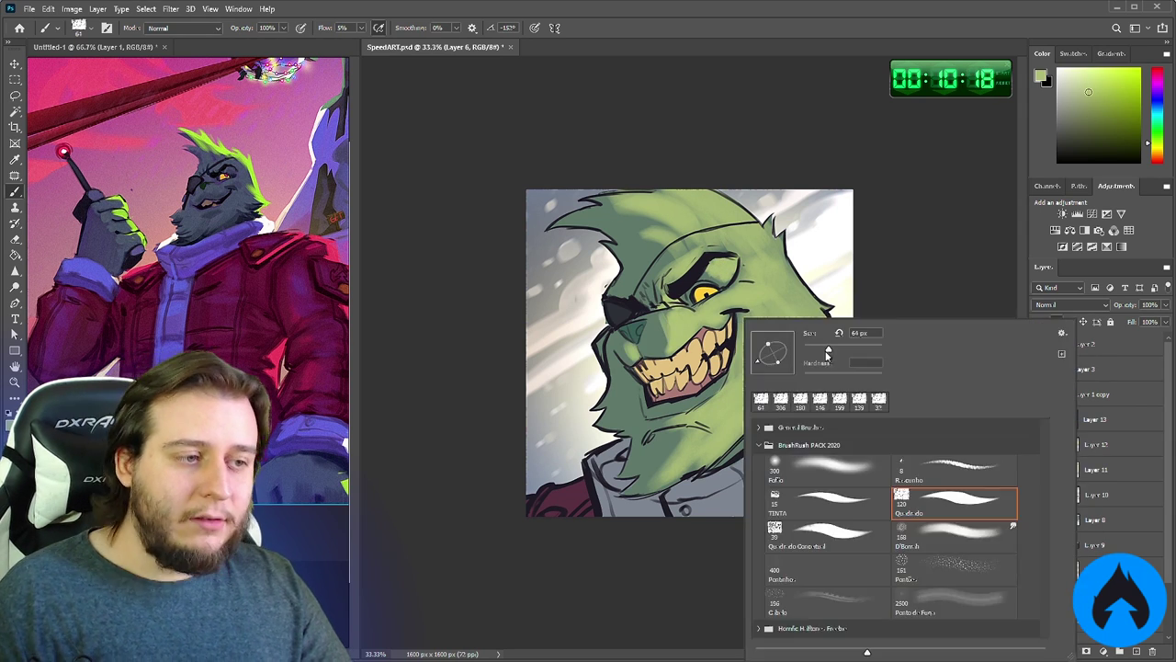
pyautogui.click(679, 334)
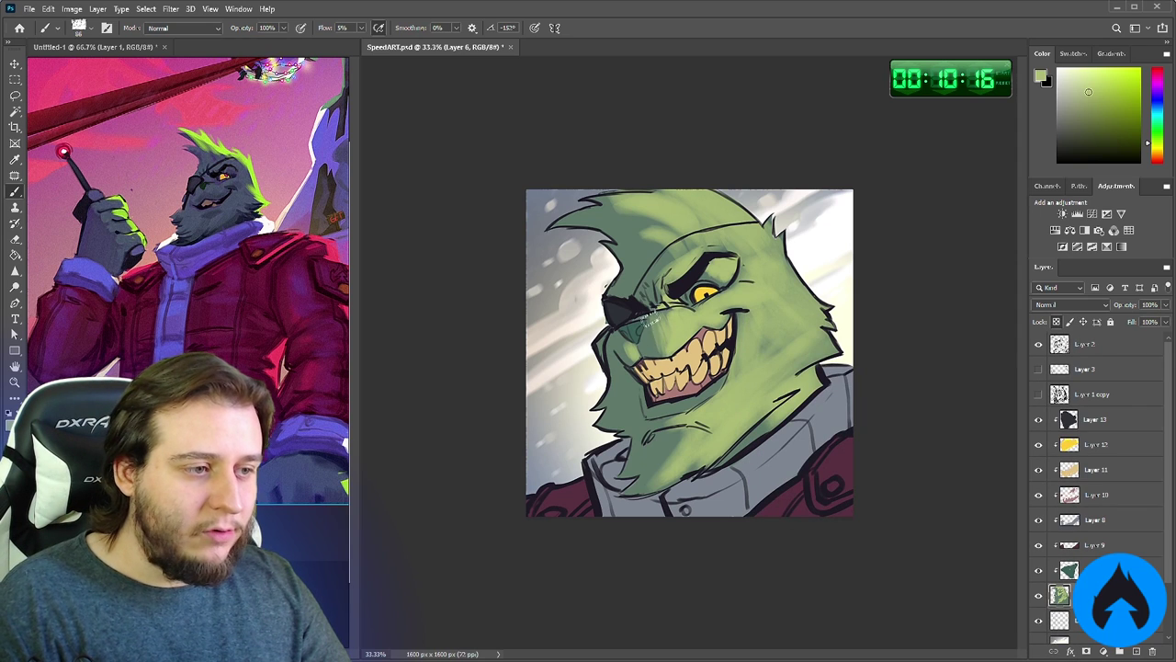
pyautogui.keyDown('alt'); pyautogui.click(656, 356); pyautogui.keyUp('alt')
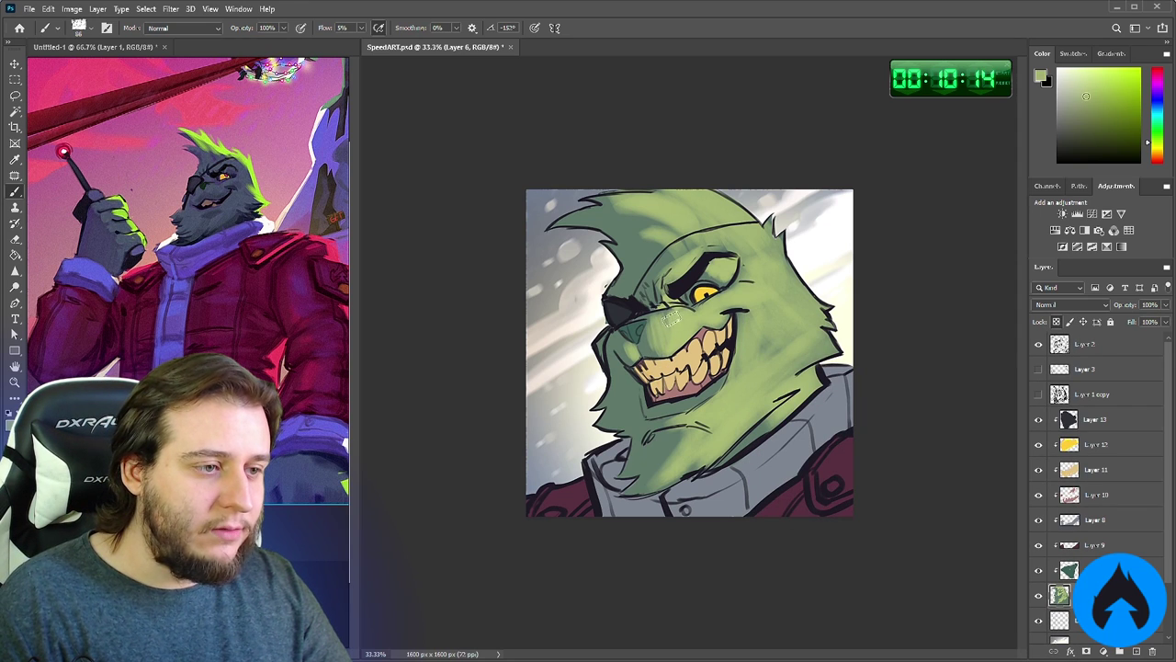
pyautogui.keyDown('alt'); pyautogui.click(655, 343); pyautogui.keyUp('alt')
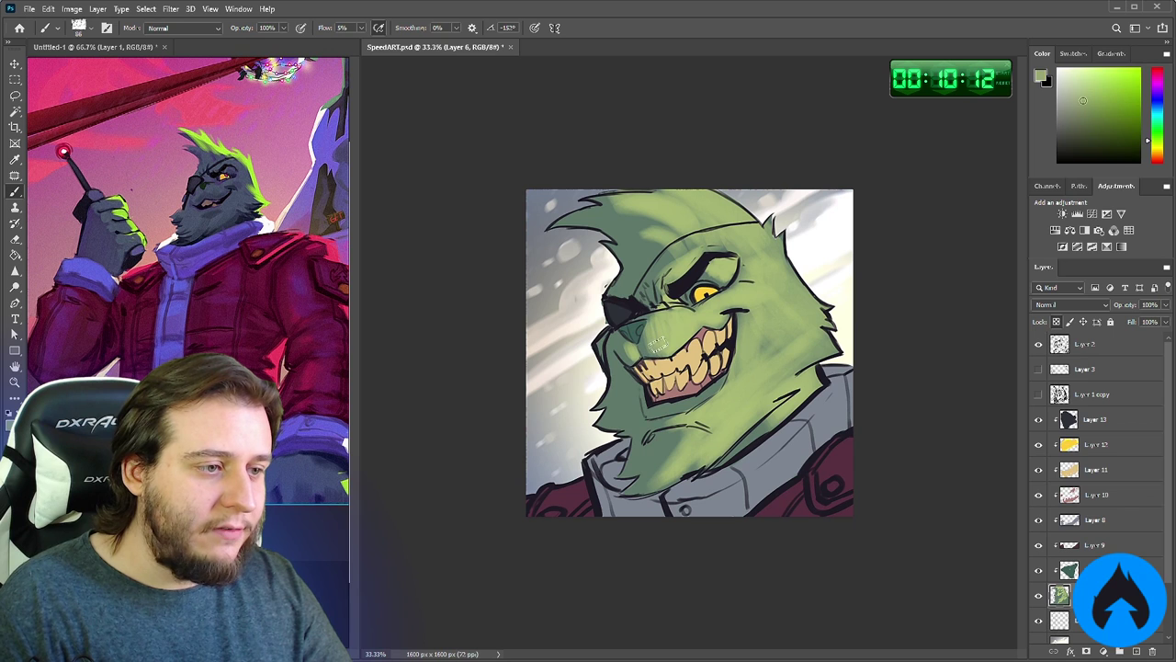
# Choose the soft Fofão brush for both eraser and brush, and smooth the light-to-shadow transitions on the green face
pyautogui.press('e')
pyautogui.rightClick(713, 272)
pyautogui.click(781, 421)
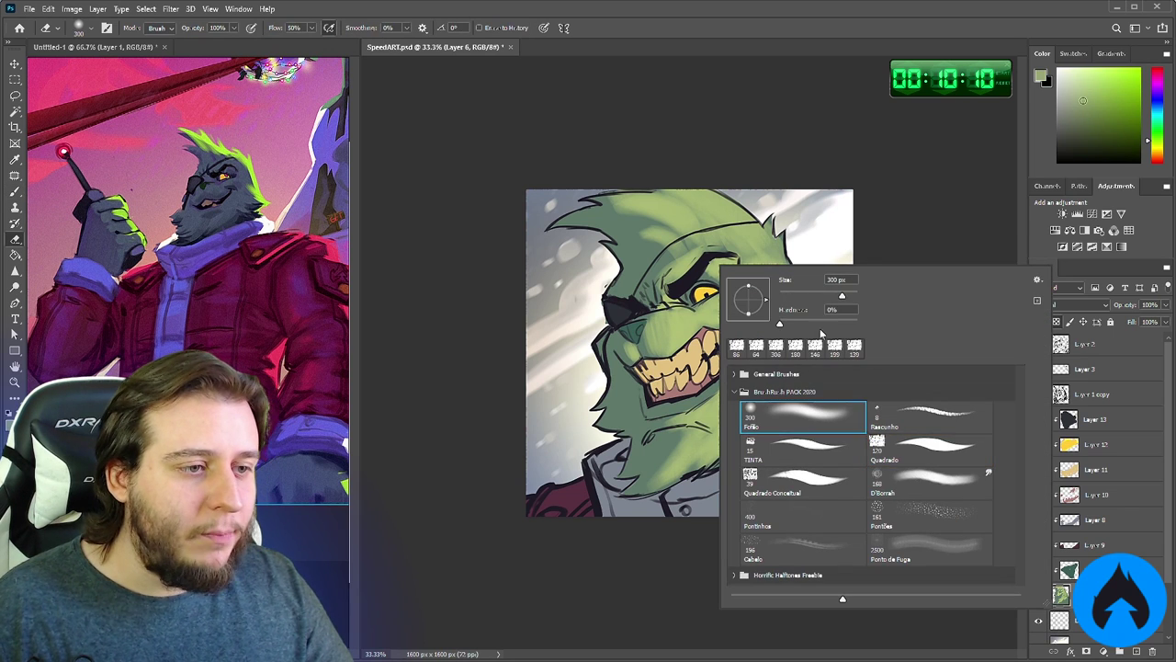
pyautogui.click(648, 346)
pyautogui.press('b')
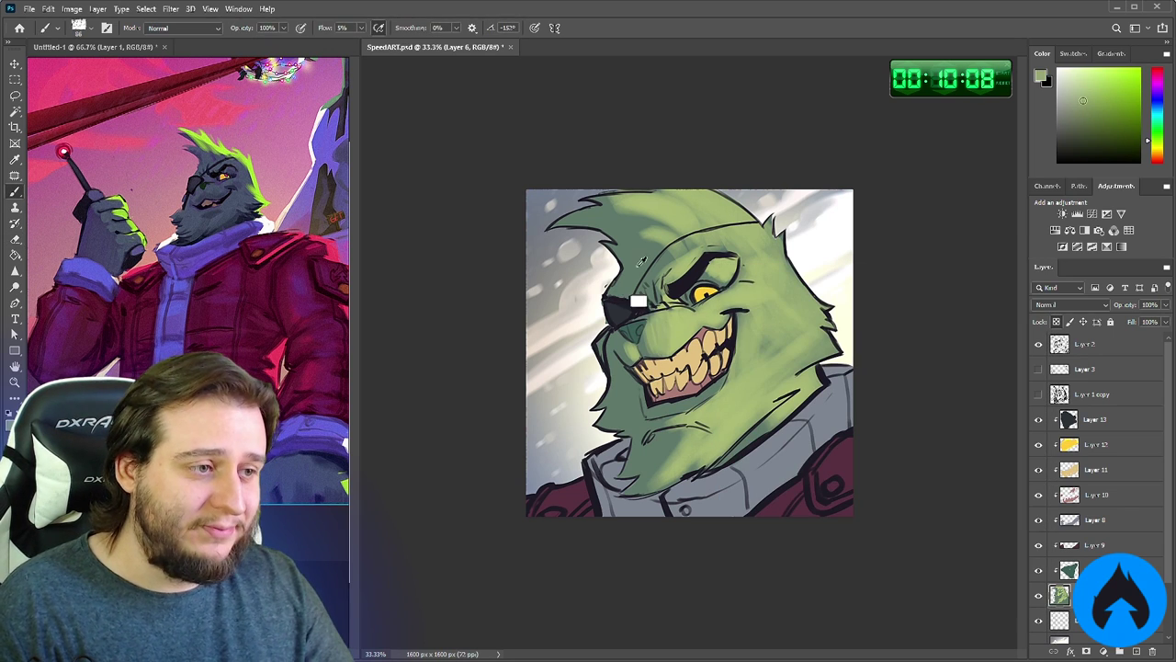
pyautogui.rightClick(681, 268)
pyautogui.click(755, 417)
pyautogui.moveTo(852, 142); pyautogui.dragTo(806, 141)
pyautogui.click(436, 247)
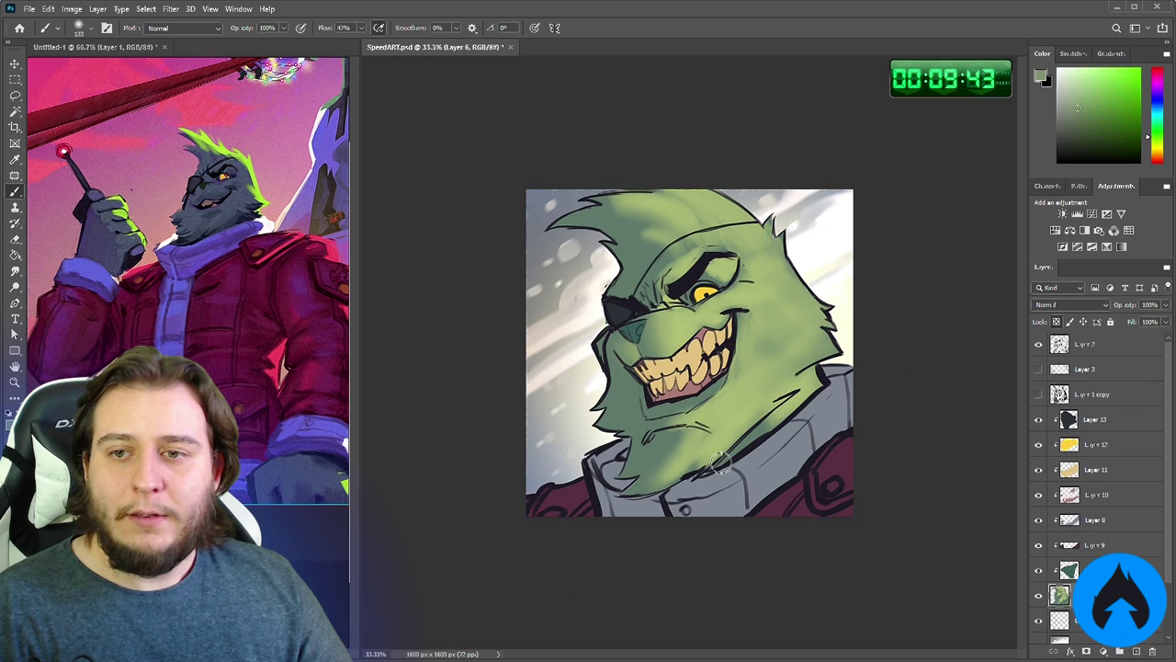
# Switch back to the Quadrado brush and paint shadow tufts into the hair and beard with green sampled from the hair
pyautogui.rightClick(736, 381)
pyautogui.click(946, 503)
pyautogui.click(811, 197)
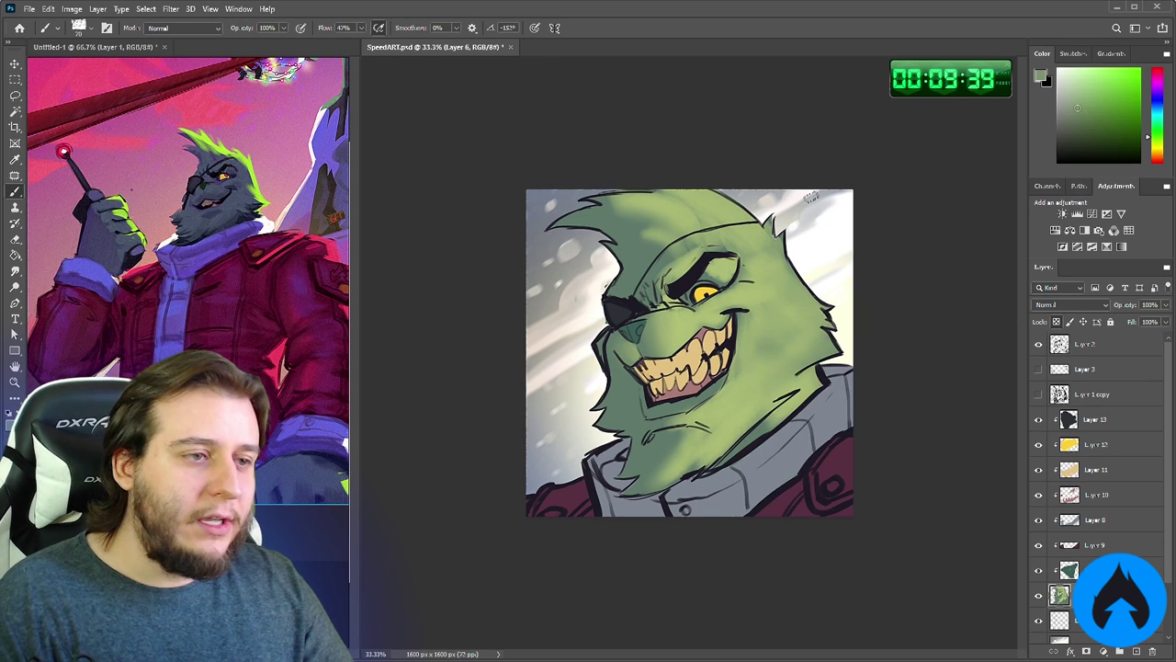
pyautogui.keyDown('alt'); pyautogui.click(630, 234); pyautogui.keyUp('alt')
pyautogui.rightClick(634, 236)
pyautogui.press('Return')
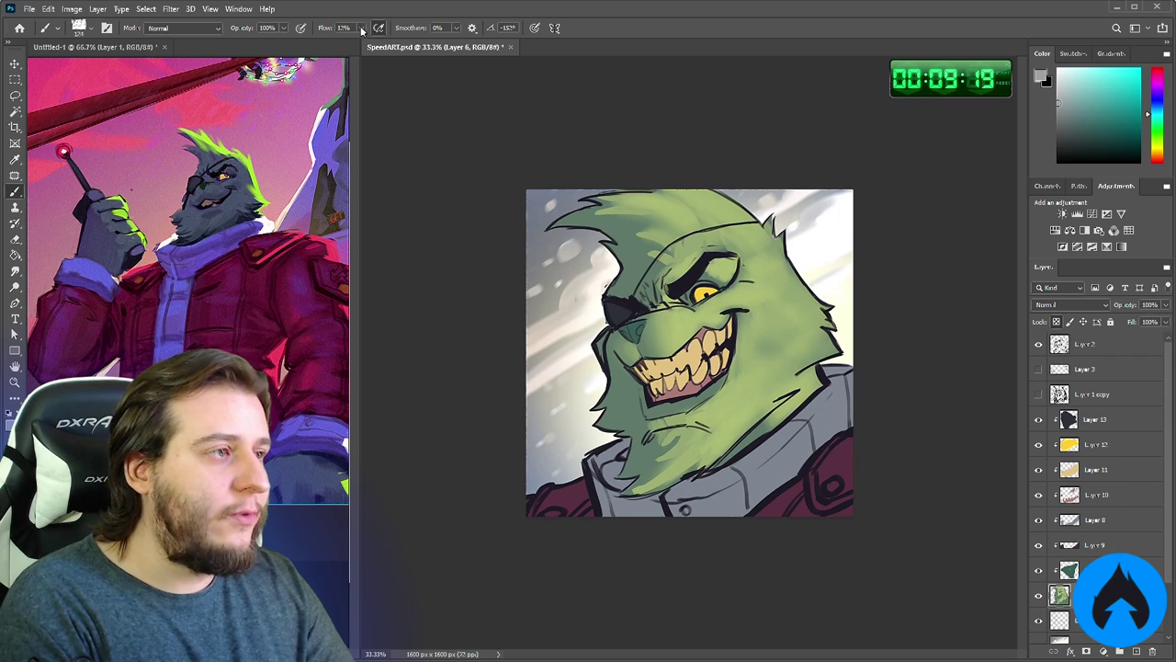
# Lower the brush flow to 4% and glaze a sampled grey-green along the shaded jaw edge and front of the hair
pyautogui.moveTo(361, 29); pyautogui.dragTo(357, 48)
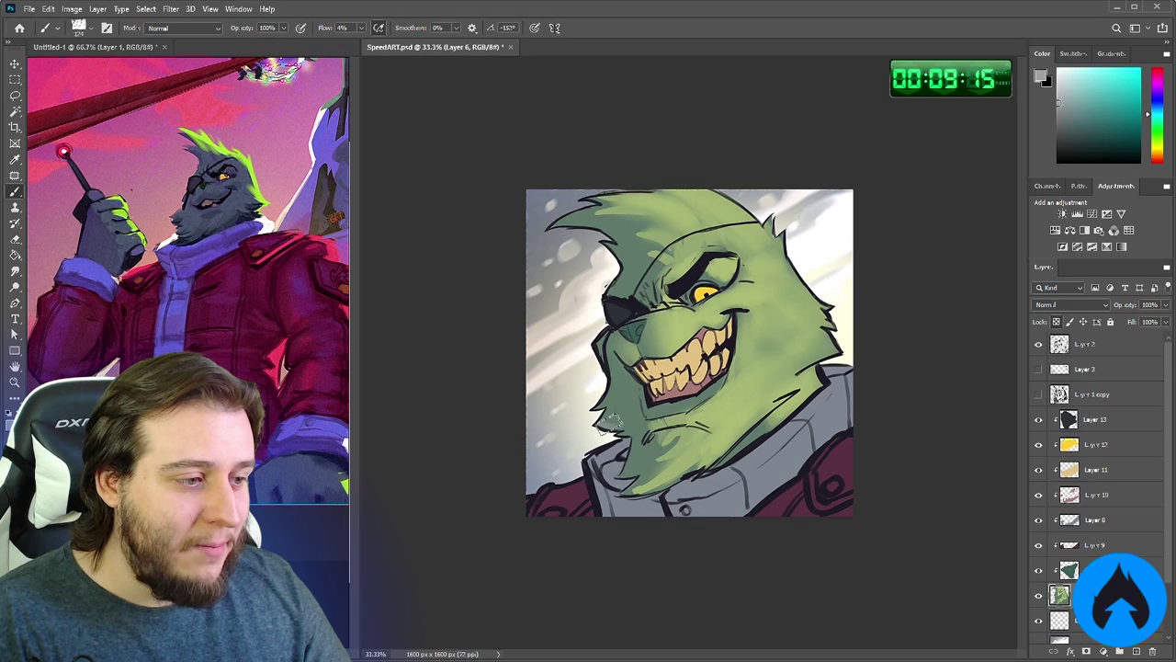
pyautogui.keyDown('alt'); pyautogui.click(603, 420); pyautogui.keyUp('alt')
pyautogui.moveTo(622, 406); pyautogui.dragTo(614, 393)
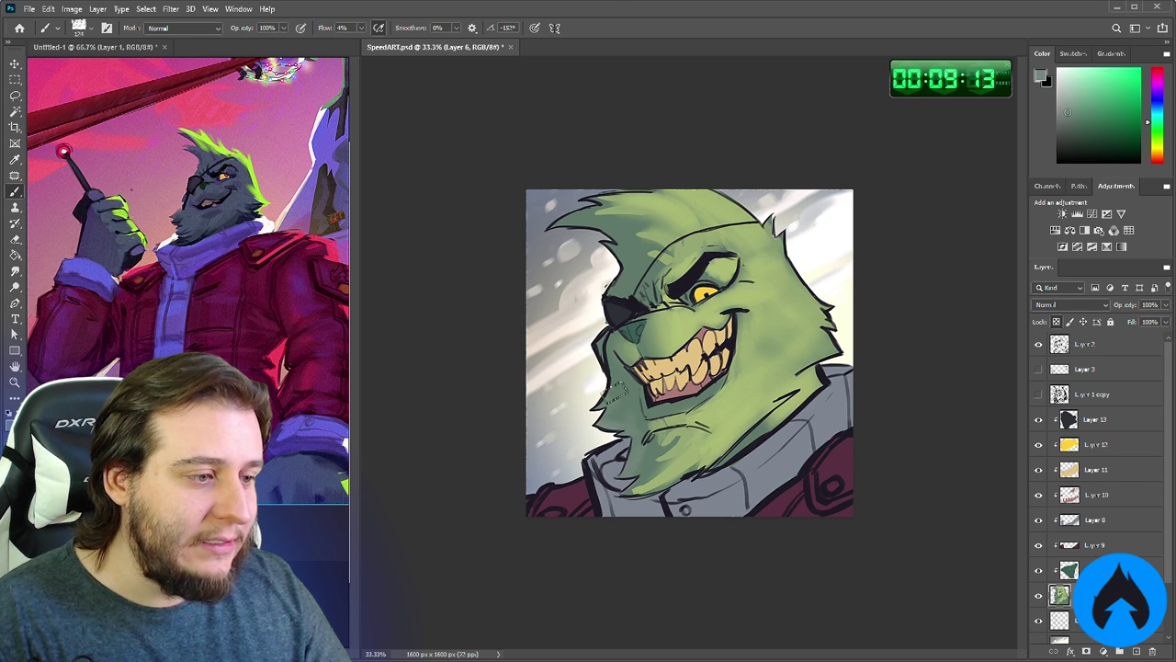
pyautogui.moveTo(615, 281); pyautogui.dragTo(591, 222)
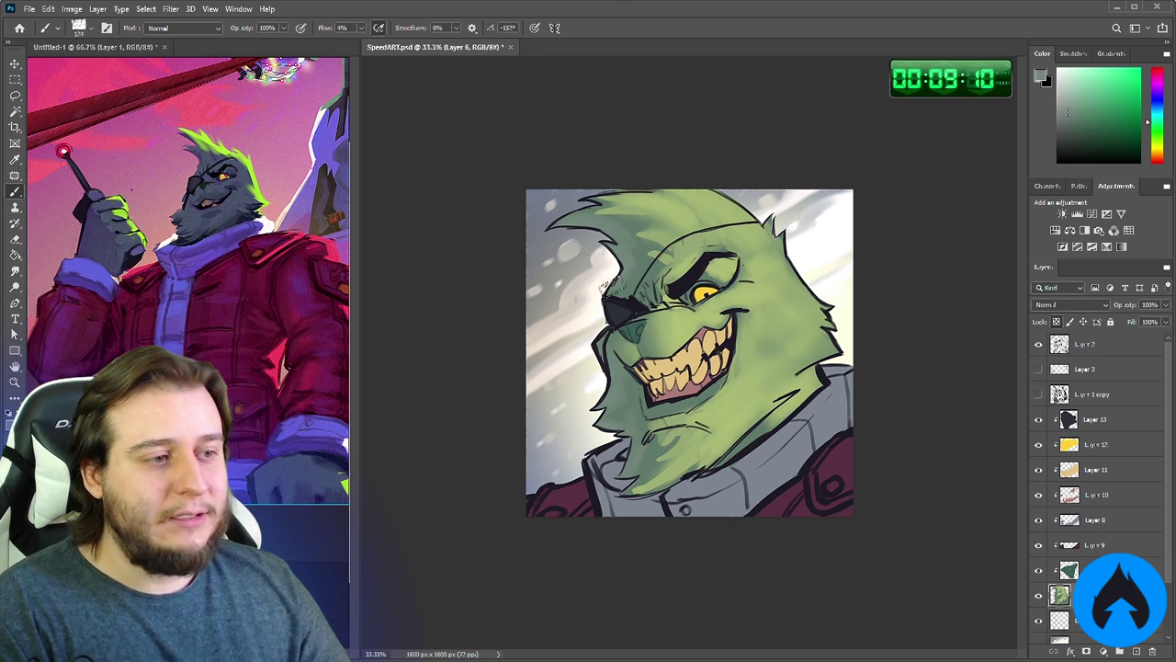
# Lock transparent pixels on the collar's Layer 8 and paint warm cream light, sampled from the background, along the collar's upper edge
pyautogui.click(1090, 520)
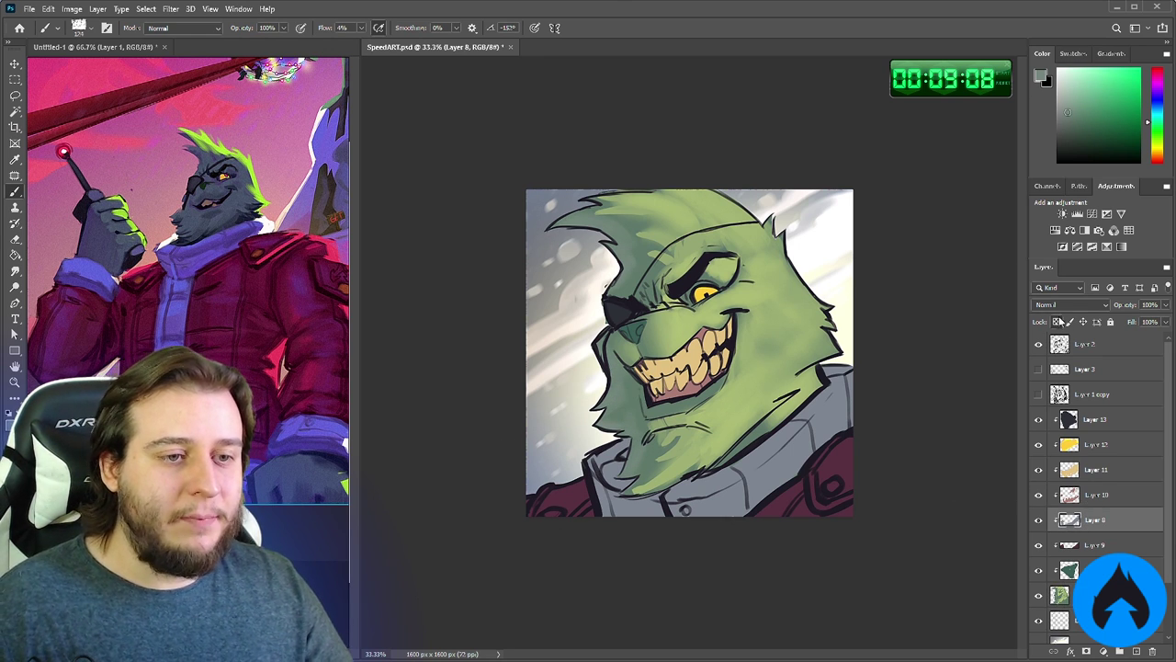
pyautogui.click(1059, 321)
pyautogui.keyDown('alt'); pyautogui.click(814, 447); pyautogui.keyUp('alt')
pyautogui.keyDown('alt'); pyautogui.click(833, 272); pyautogui.keyUp('alt')
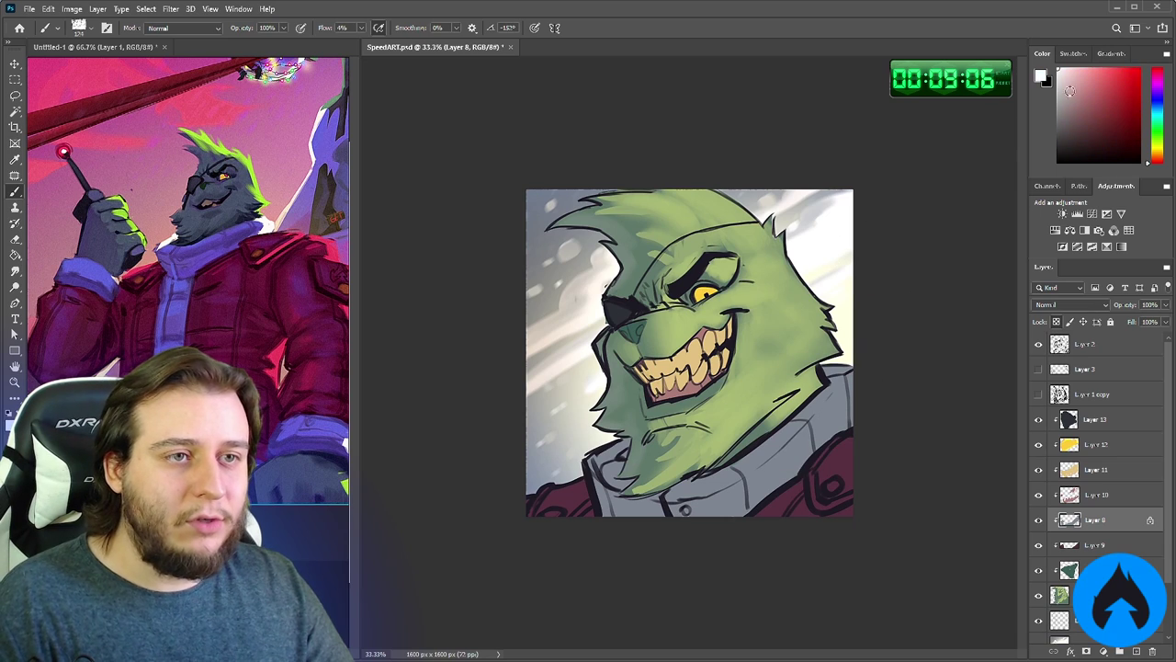
pyautogui.keyDown('alt'); pyautogui.click(838, 265); pyautogui.keyUp('alt')
pyautogui.moveTo(844, 390)
pyautogui.mouseDown()
pyautogui.moveTo(812, 427)
pyautogui.moveTo(821, 412)
pyautogui.mouseUp()
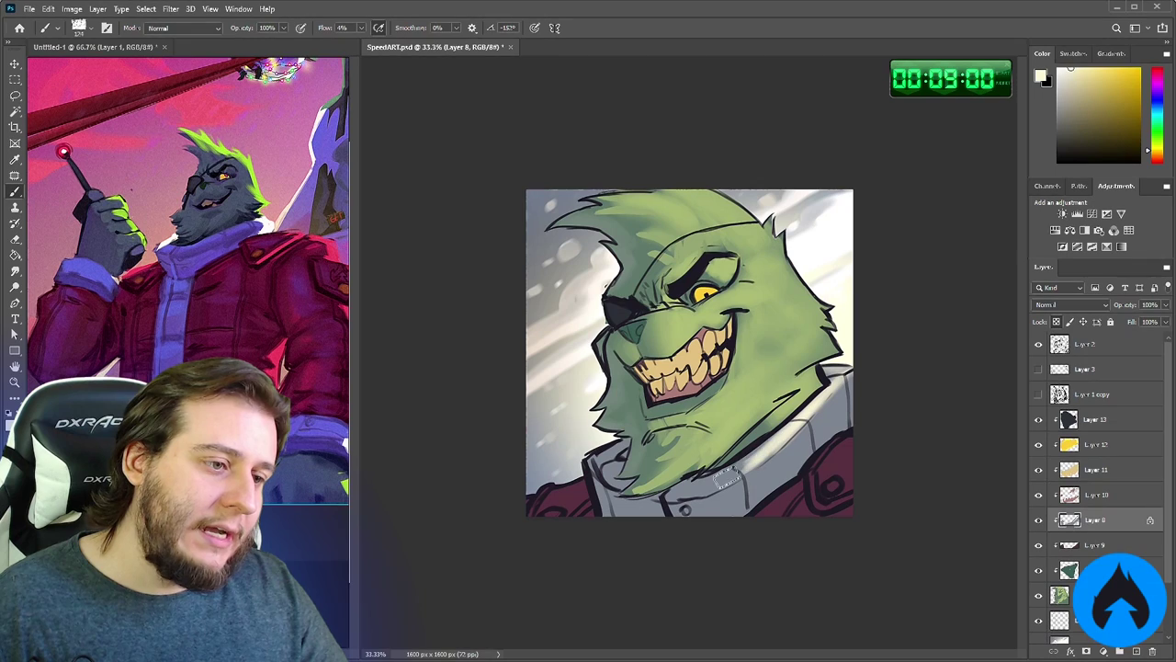
pyautogui.moveTo(726, 474)
pyautogui.mouseDown()
pyautogui.moveTo(854, 374)
pyautogui.moveTo(915, 353)
pyautogui.mouseUp()
# Enlarge the brush to 187 px and spread the pale light across the rest of the collar with sampled tones
pyautogui.rightClick(814, 398)
pyautogui.click(896, 293)
pyautogui.moveTo(800, 448); pyautogui.dragTo(834, 413)
pyautogui.keyDown('alt'); pyautogui.click(780, 450); pyautogui.keyUp('alt')
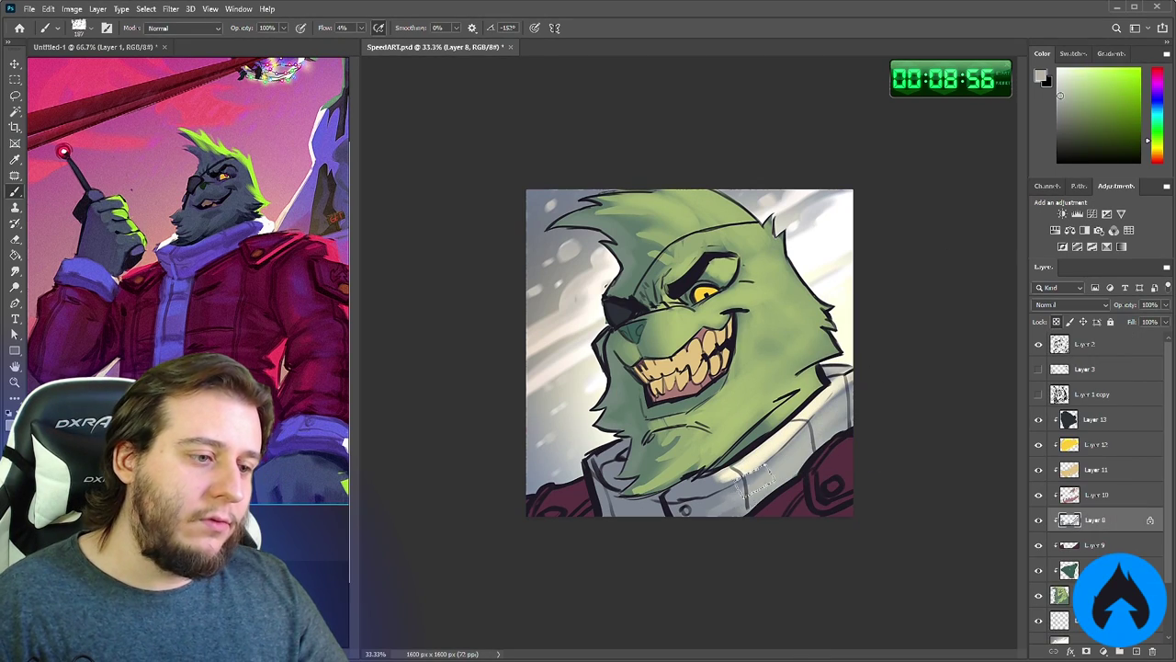
pyautogui.keyDown('alt'); pyautogui.click(620, 505); pyautogui.keyUp('alt')
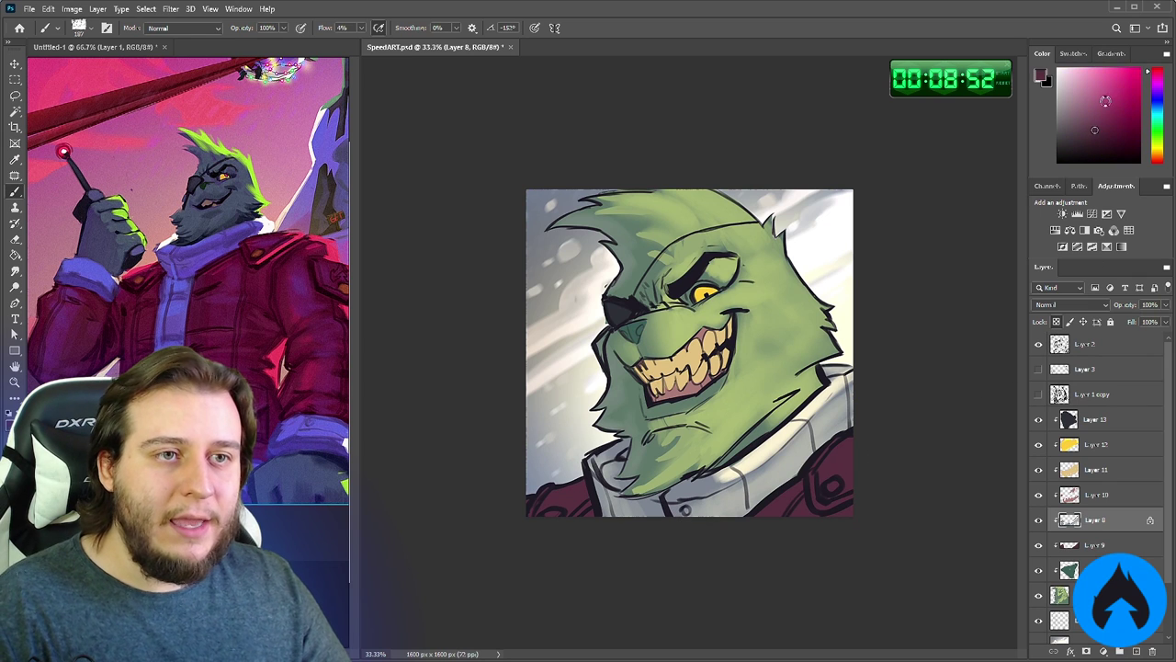
# Lock transparent pixels on the jacket's Layer 9 and paint coral-red light over both shoulders with a smaller brush
pyautogui.moveTo(1155, 92); pyautogui.dragTo(1157, 165)
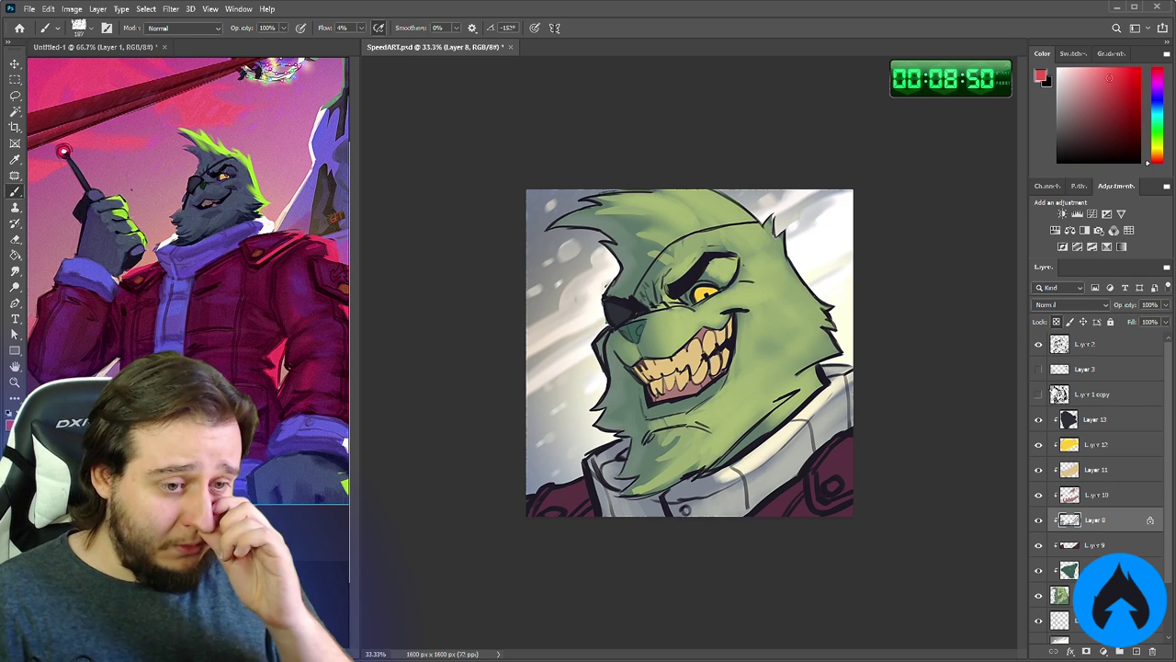
pyautogui.click(1076, 542)
pyautogui.click(1056, 321)
pyautogui.moveTo(842, 456); pyautogui.dragTo(848, 485)
pyautogui.rightClick(846, 483)
pyautogui.moveTo(945, 352); pyautogui.dragTo(931, 352)
pyautogui.moveTo(779, 503); pyautogui.dragTo(827, 452)
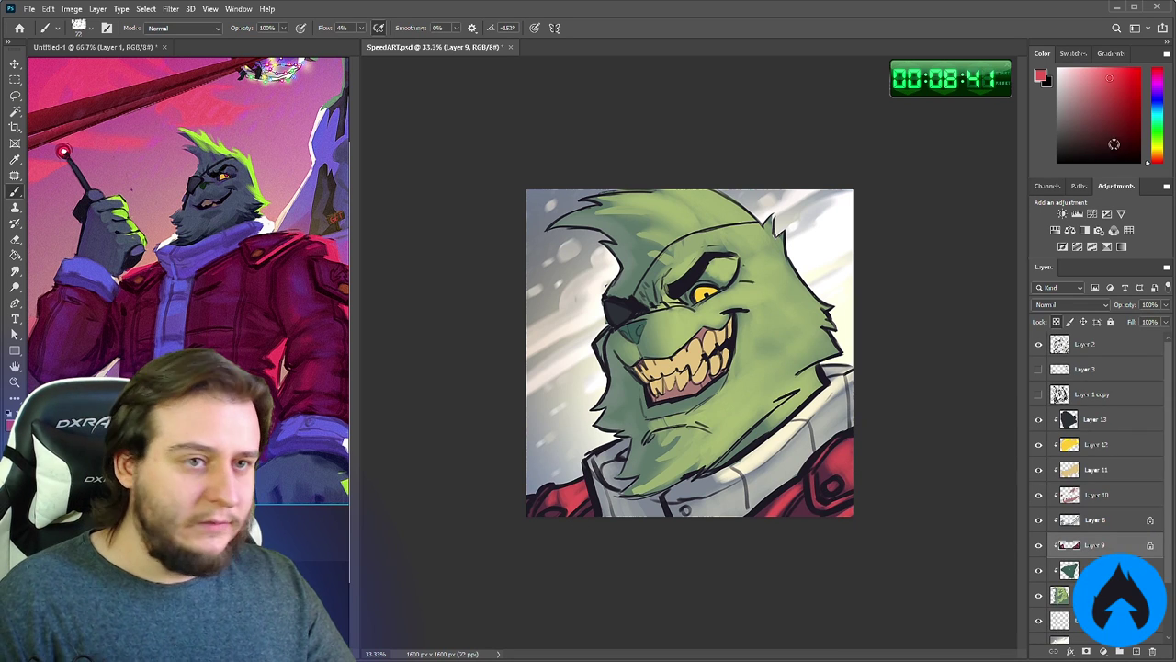
# Pick a bright yellow and paint the metal buttons on both sides of the jacket
pyautogui.moveTo(1157, 161); pyautogui.dragTo(1159, 150)
pyautogui.click(1141, 78)
pyautogui.click(1121, 69)
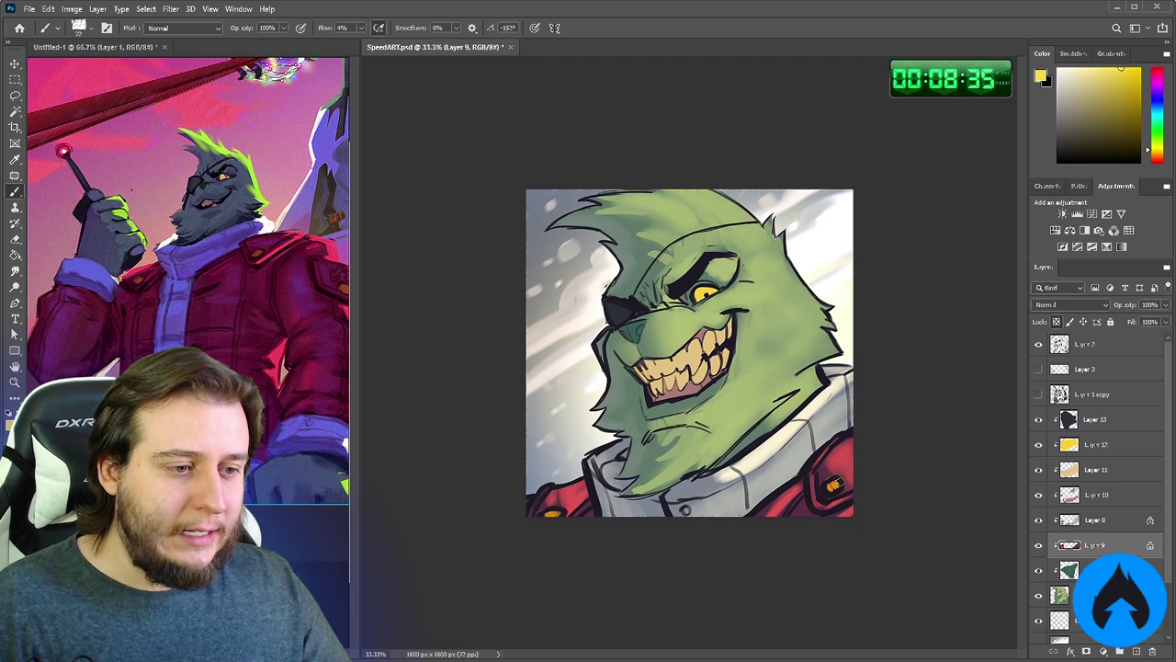
# Lock transparent pixels on the eye's Layer 12 and shade the yellow eye with orange using the soft Fofão brush
pyautogui.click(1088, 445)
pyautogui.click(1055, 322)
pyautogui.rightClick(654, 404)
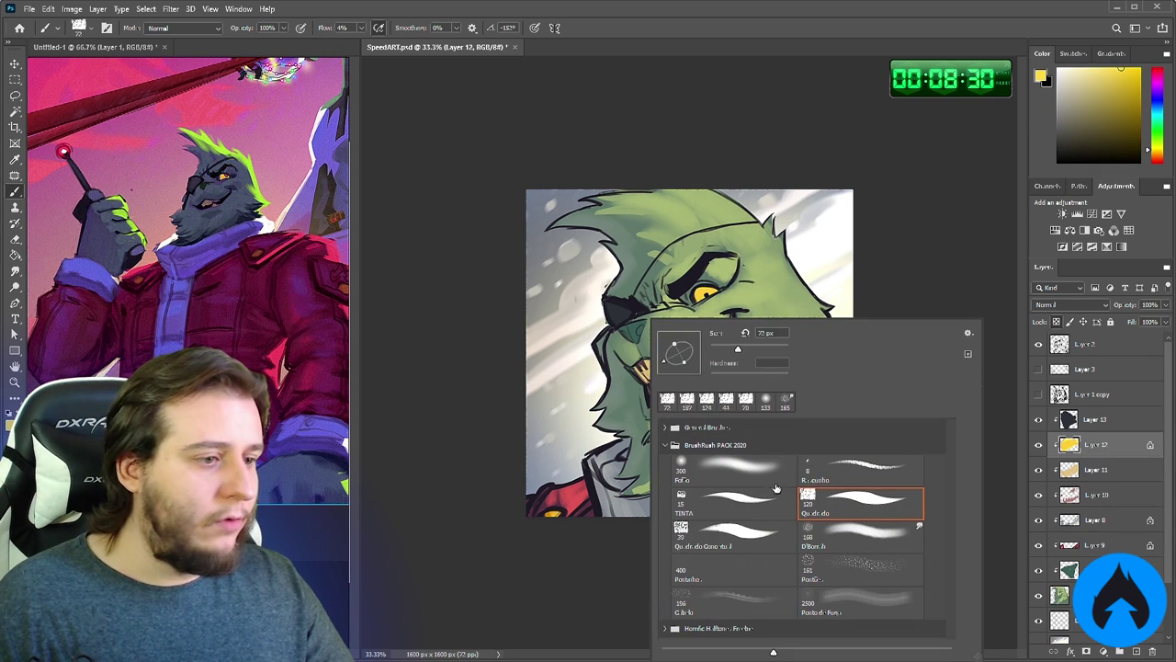
pyautogui.click(736, 468)
pyautogui.keyDown('alt'); pyautogui.click(708, 292); pyautogui.keyUp('alt')
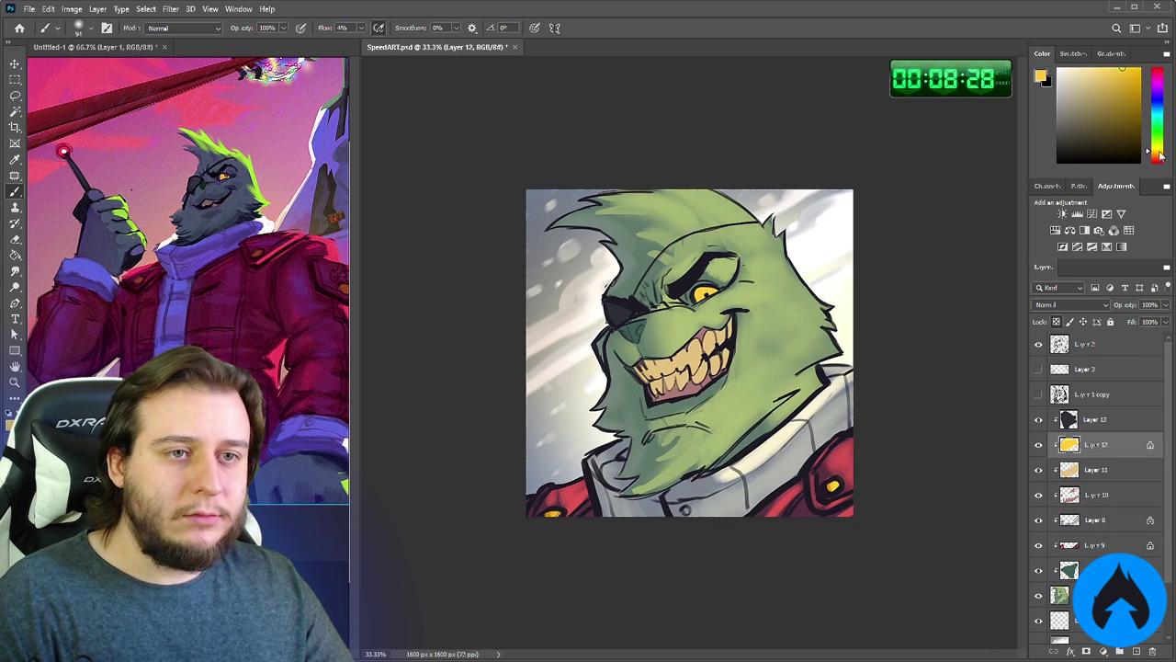
pyautogui.click(1140, 88)
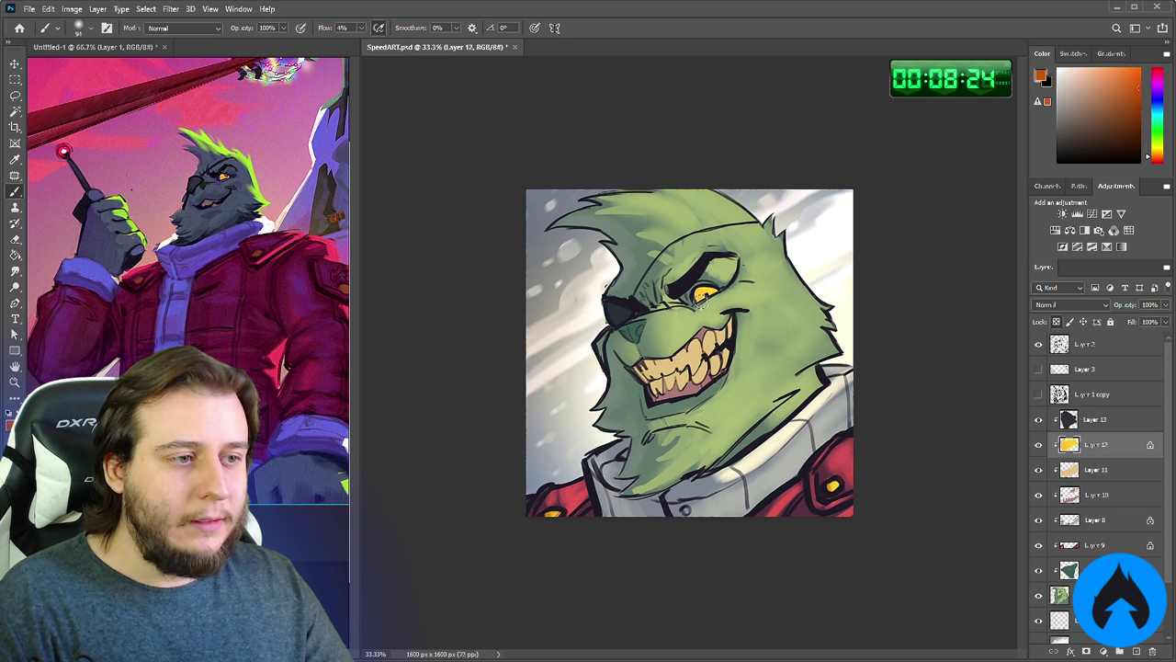
# Lock transparent pixels on the teeth's Layer 11 and shade the teeth reddish brown with a 174 px soft brush at 16% flow
pyautogui.keyDown('ctrl'); pyautogui.click(699, 309); pyautogui.keyUp('ctrl')
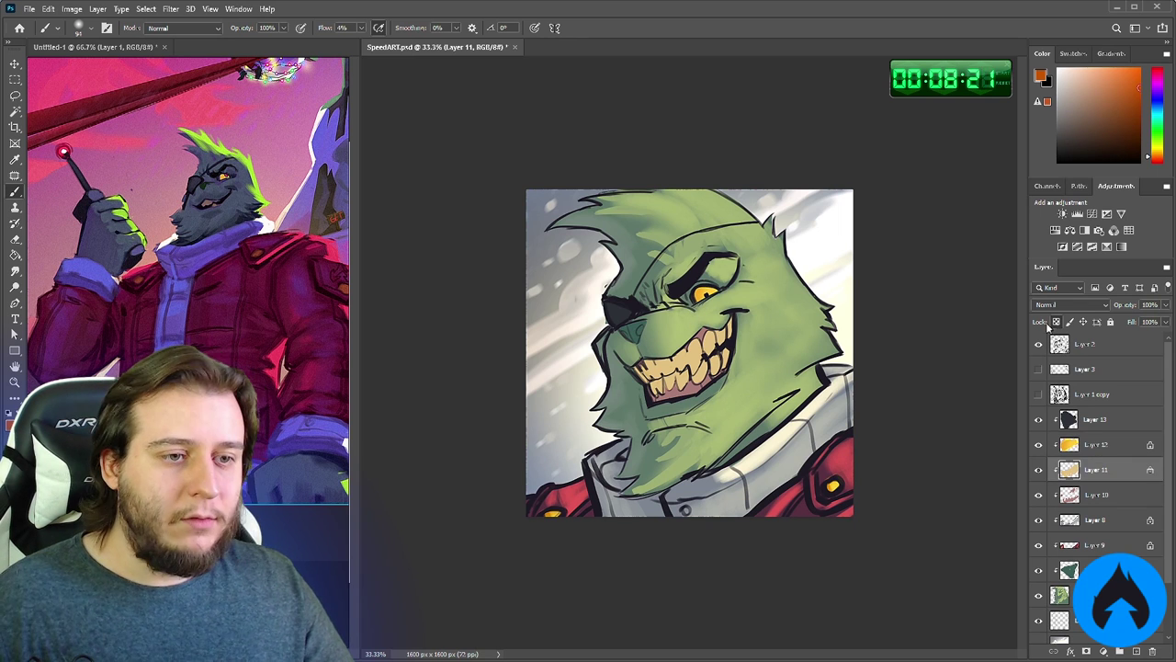
pyautogui.rightClick(687, 318)
pyautogui.click(785, 350)
pyautogui.click(1118, 112)
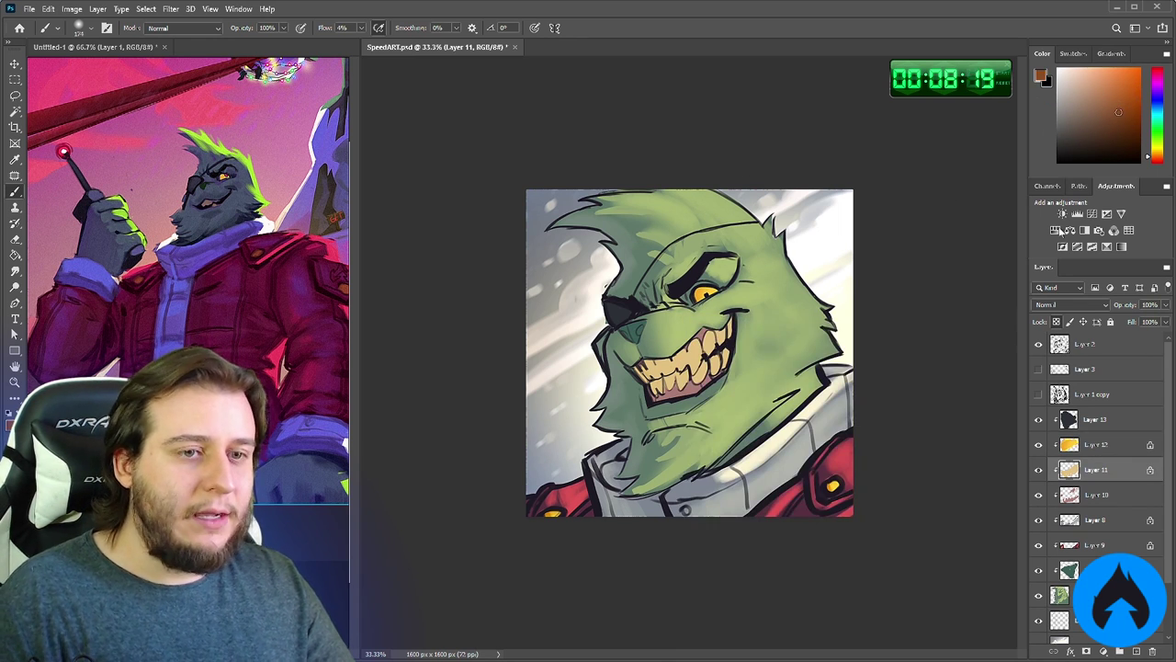
pyautogui.click(1152, 161)
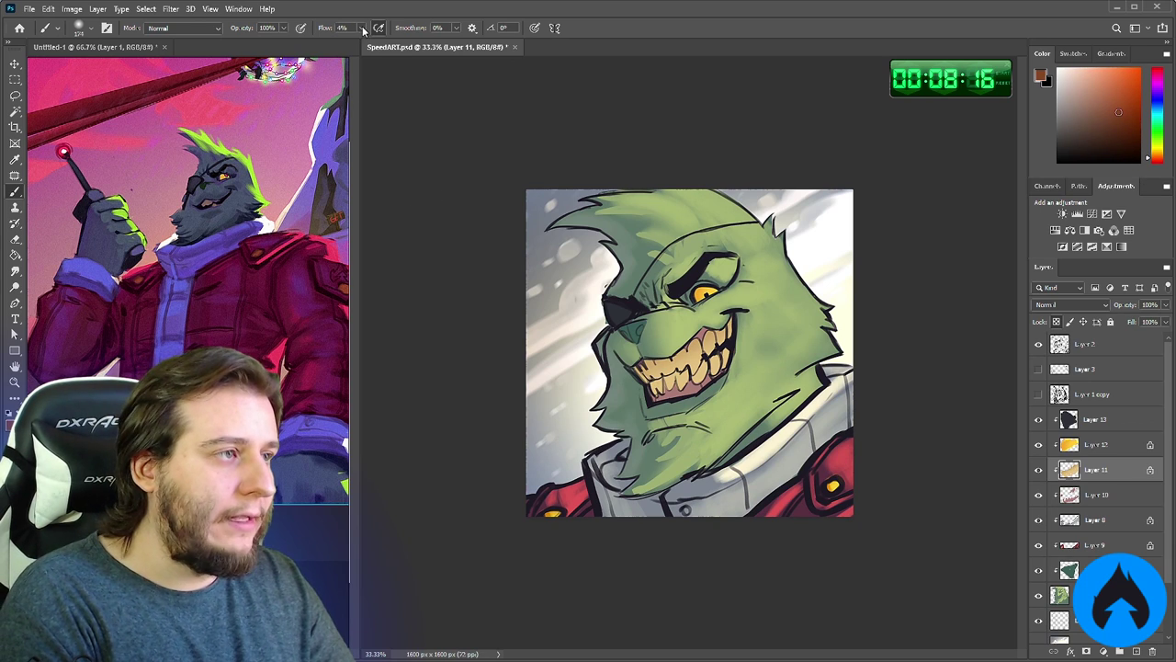
pyautogui.moveTo(363, 29); pyautogui.dragTo(370, 45)
pyautogui.moveTo(713, 343); pyautogui.dragTo(636, 366)
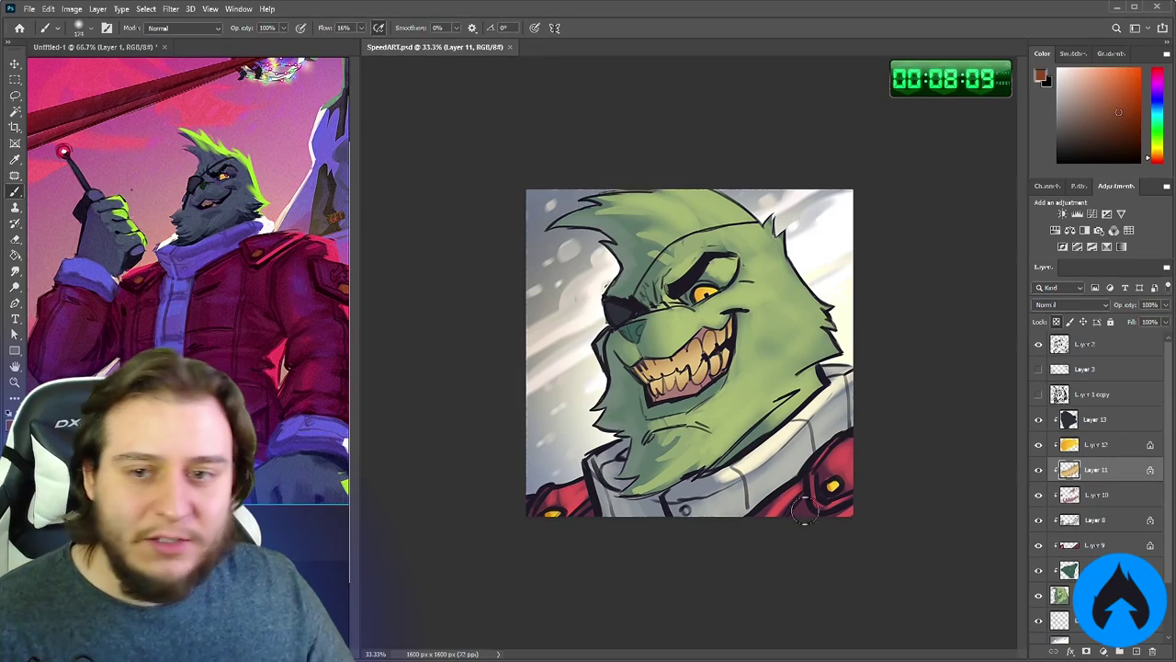
# Lock transparent pixels on the ink lines' Layer 2 and tint the hair and brow lines with a sampled dark green
pyautogui.click(1091, 344)
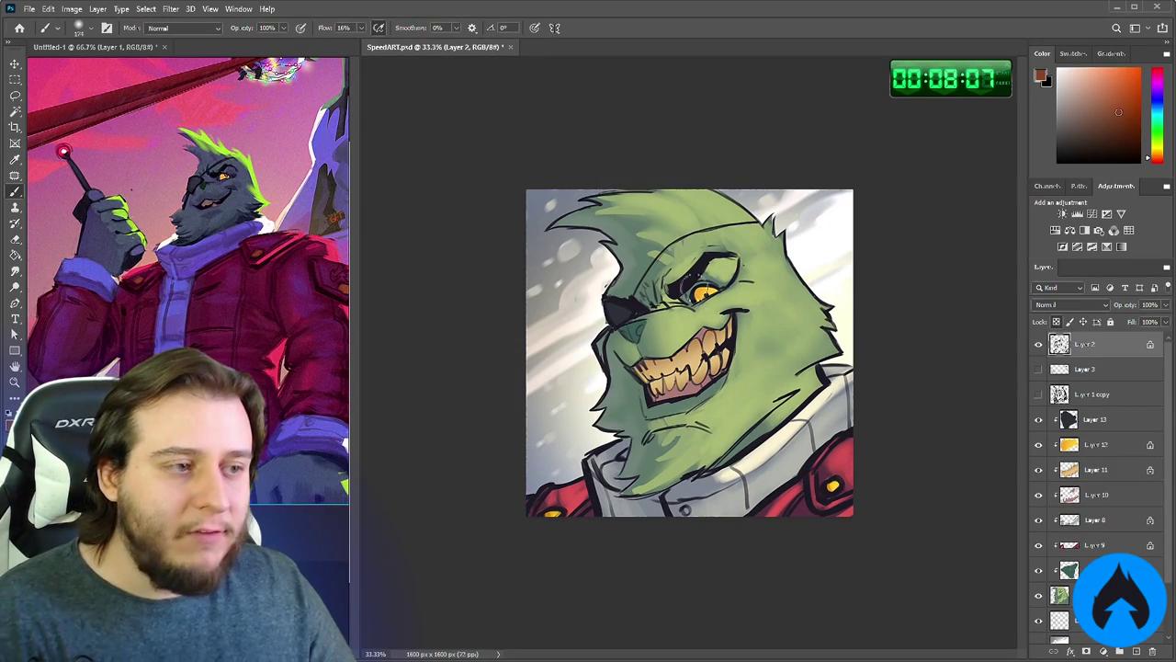
pyautogui.rightClick(689, 288)
pyautogui.keyDown('alt'); pyautogui.click(700, 195); pyautogui.keyUp('alt')
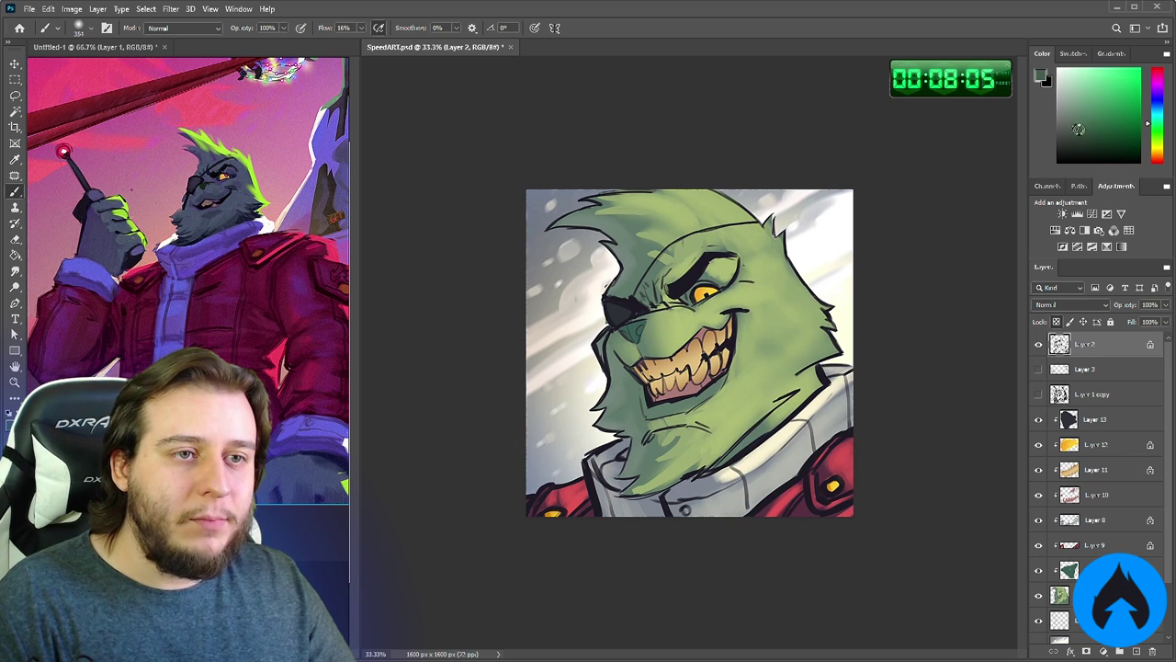
pyautogui.moveTo(618, 299); pyautogui.dragTo(649, 209)
pyautogui.click(1089, 137)
# Enlarge the soft brush to 401 px and spread dark green over the remaining ink lines from the face down to the jacket
pyautogui.rightClick(747, 260)
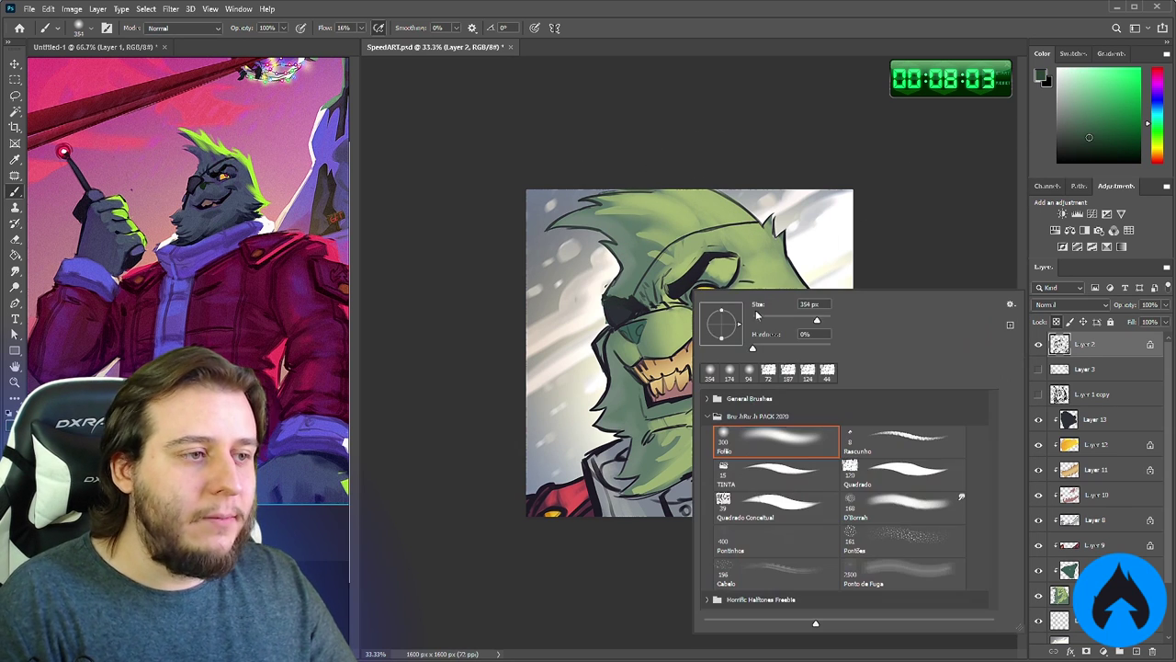
pyautogui.moveTo(817, 319); pyautogui.dragTo(820, 319)
pyautogui.click(641, 214)
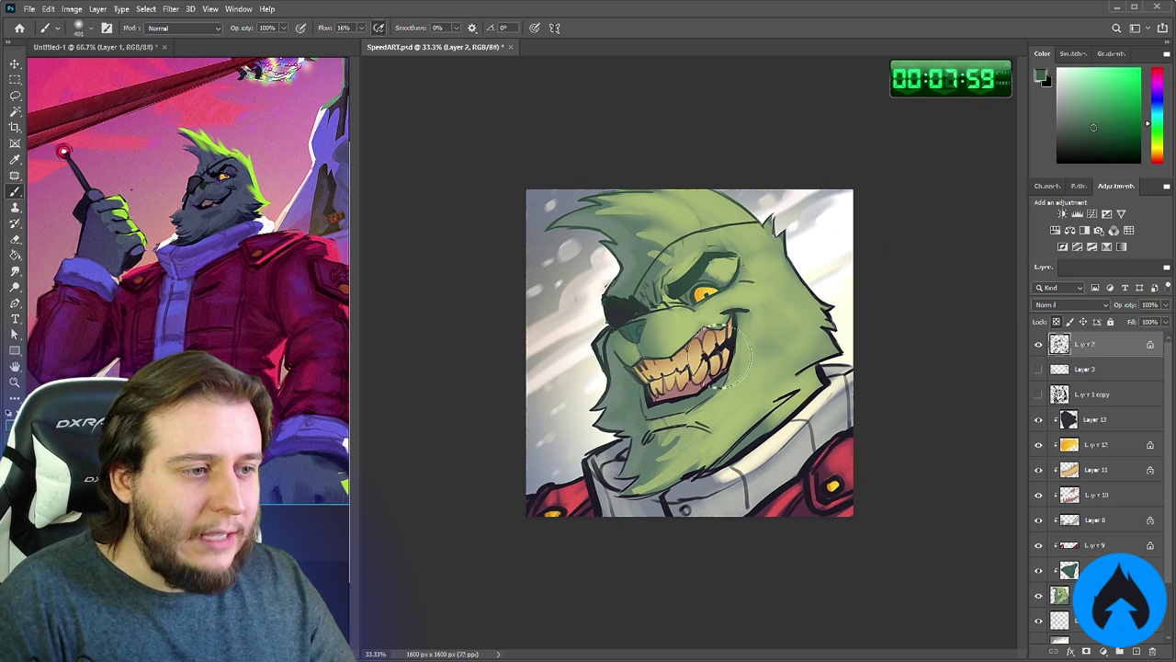
pyautogui.moveTo(720, 357)
pyautogui.mouseDown()
pyautogui.moveTo(648, 311)
pyautogui.moveTo(658, 465)
pyautogui.moveTo(705, 493)
pyautogui.moveTo(532, 453)
pyautogui.moveTo(574, 438)
pyautogui.moveTo(697, 473)
pyautogui.mouseUp()
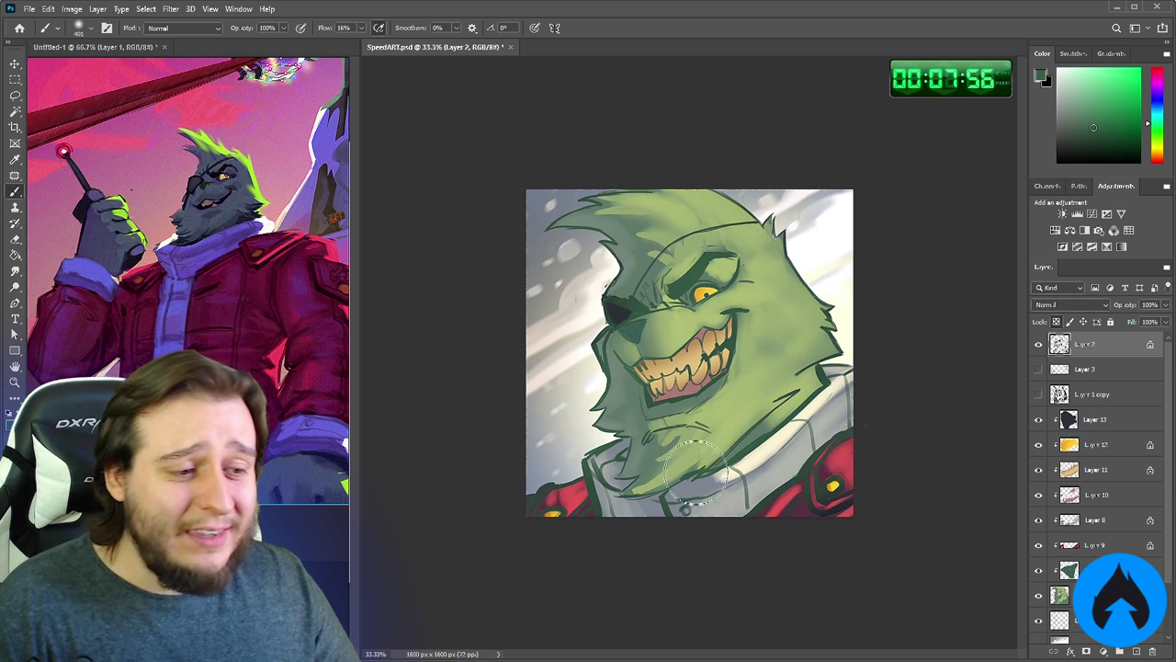
# Recolour the jacket's ink lines dark maroon and the collar's lines grey with the textured square brush, using sampled colours
pyautogui.keyDown('alt'); pyautogui.click(817, 491); pyautogui.keyUp('alt')
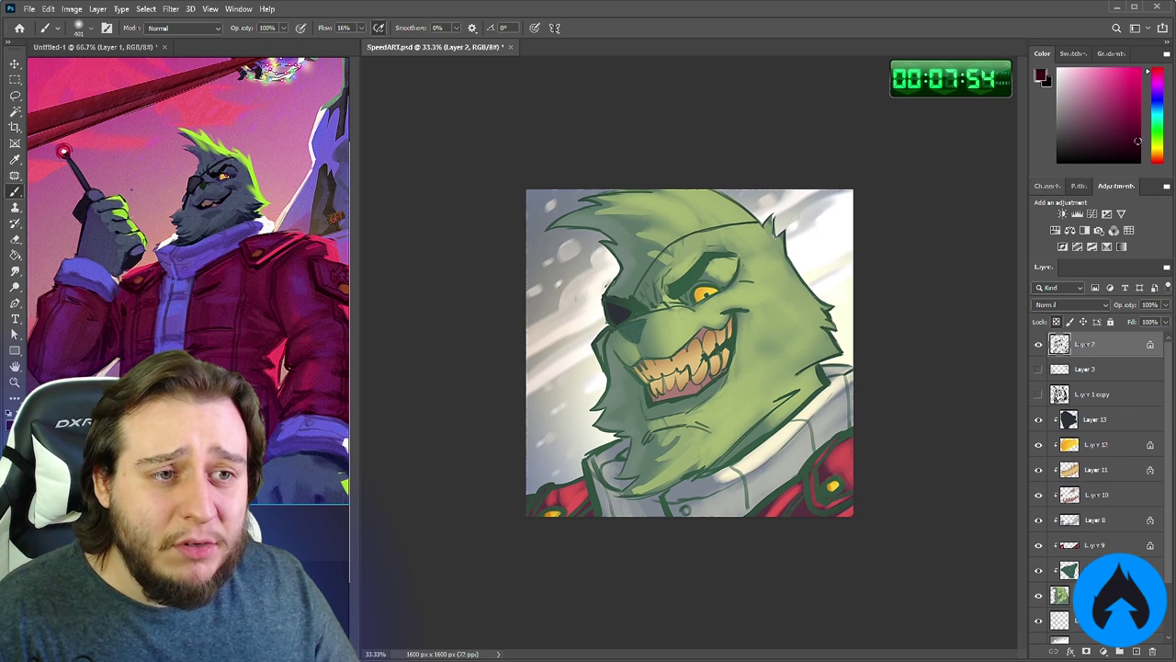
pyautogui.rightClick(792, 416)
pyautogui.click(974, 490)
pyautogui.press('Return')
pyautogui.moveTo(846, 488)
pyautogui.mouseDown()
pyautogui.moveTo(822, 463)
pyautogui.moveTo(813, 490)
pyautogui.moveTo(759, 522)
pyautogui.moveTo(759, 509)
pyautogui.moveTo(832, 497)
pyautogui.mouseUp()
pyautogui.moveTo(551, 507); pyautogui.dragTo(571, 473)
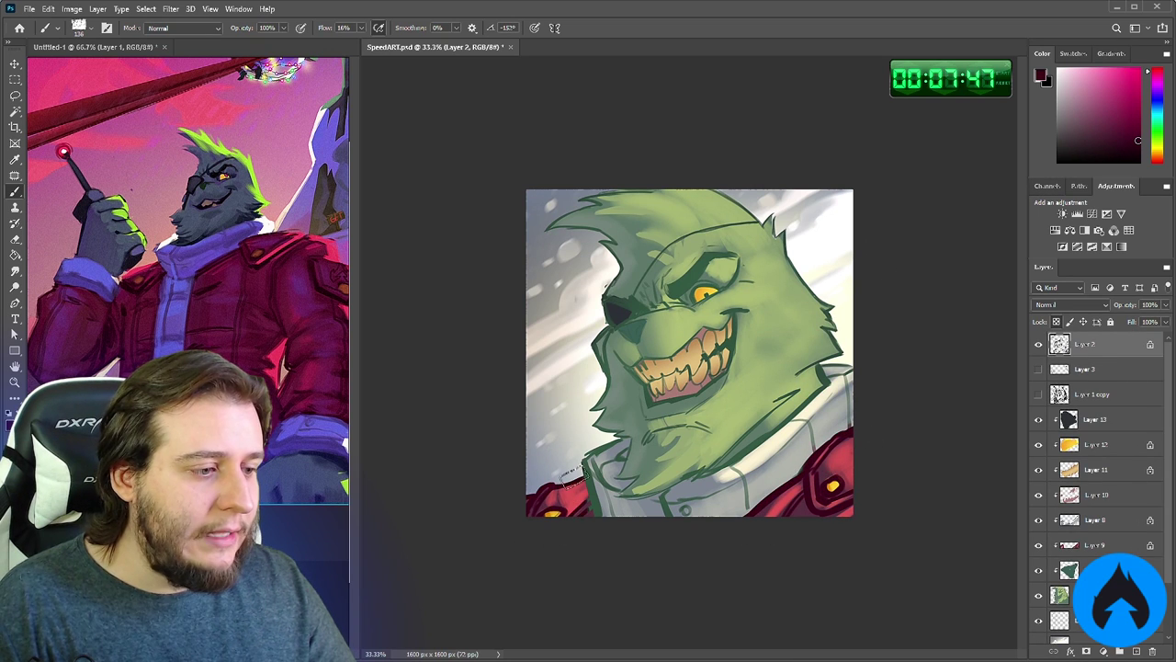
pyautogui.keyDown('alt'); pyautogui.click(606, 454); pyautogui.keyUp('alt')
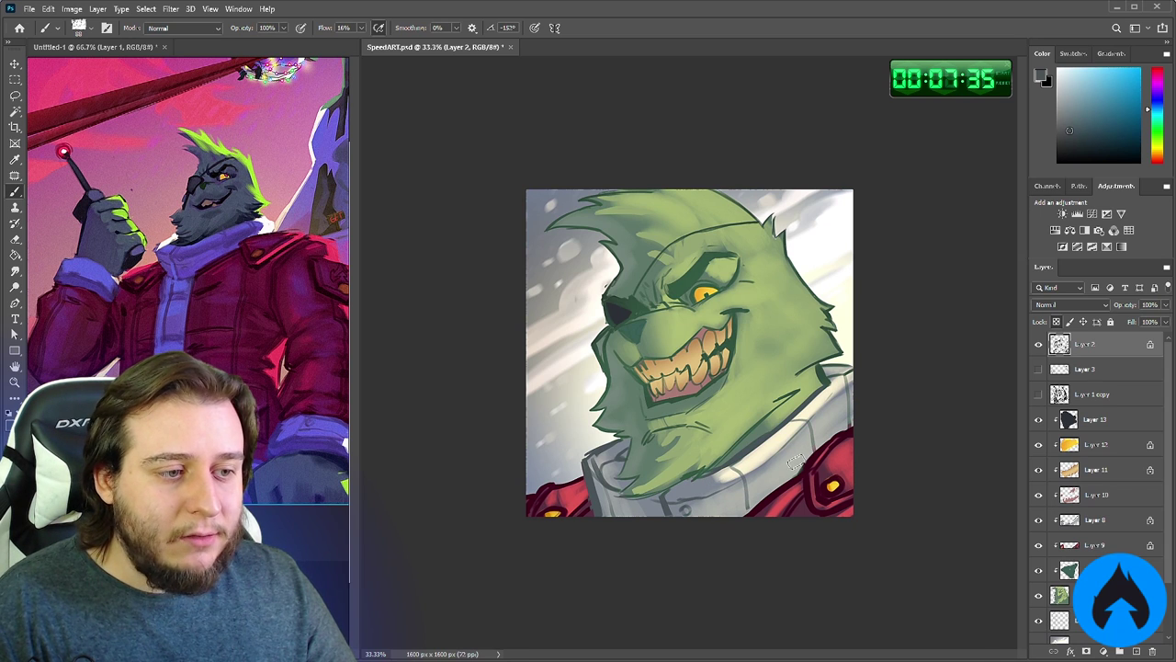
# Darken the ink lines around the mouth and eye with a near-black olive green and a 143 px square brush
pyautogui.keyDown('alt'); pyautogui.click(760, 341); pyautogui.keyUp('alt')
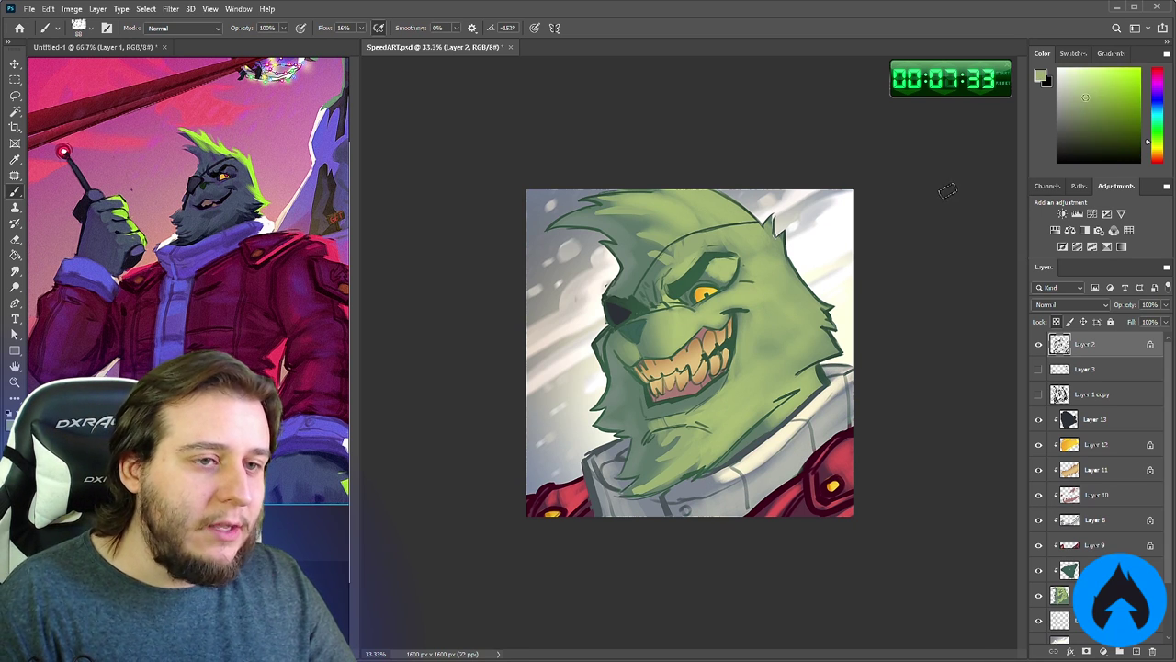
pyautogui.moveTo(1103, 135); pyautogui.dragTo(1111, 145)
pyautogui.rightClick(784, 310)
pyautogui.moveTo(877, 342); pyautogui.dragTo(891, 343)
pyautogui.moveTo(735, 319)
pyautogui.mouseDown()
pyautogui.moveTo(729, 357)
pyautogui.moveTo(634, 378)
pyautogui.moveTo(710, 386)
pyautogui.mouseUp()
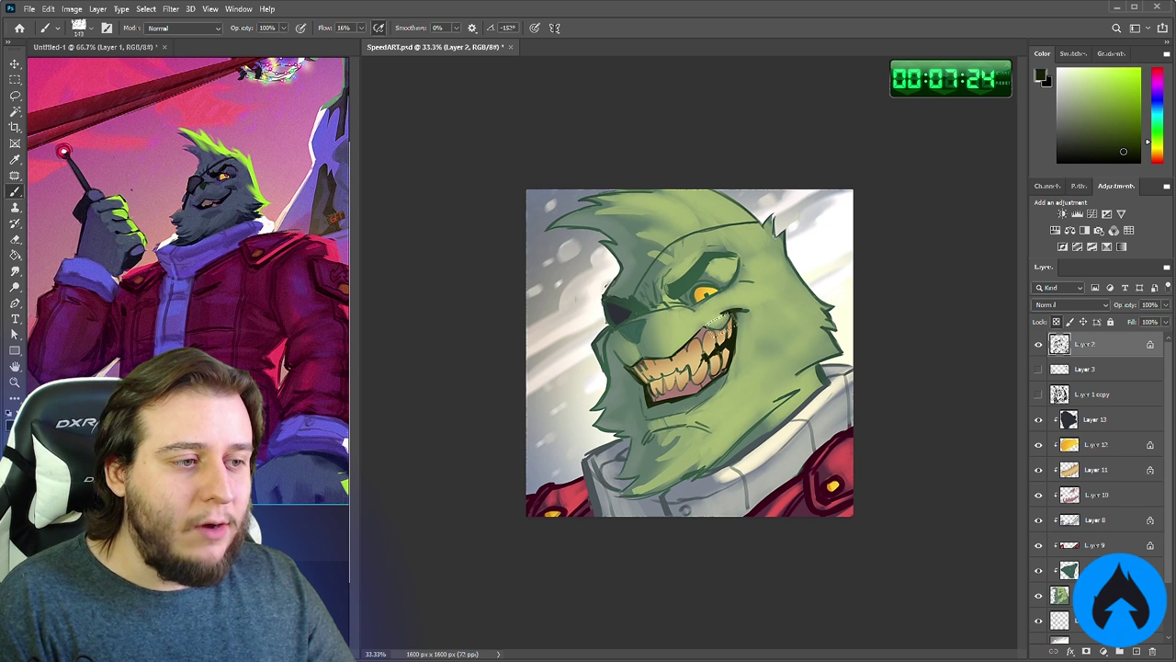
pyautogui.moveTo(695, 288); pyautogui.dragTo(727, 278)
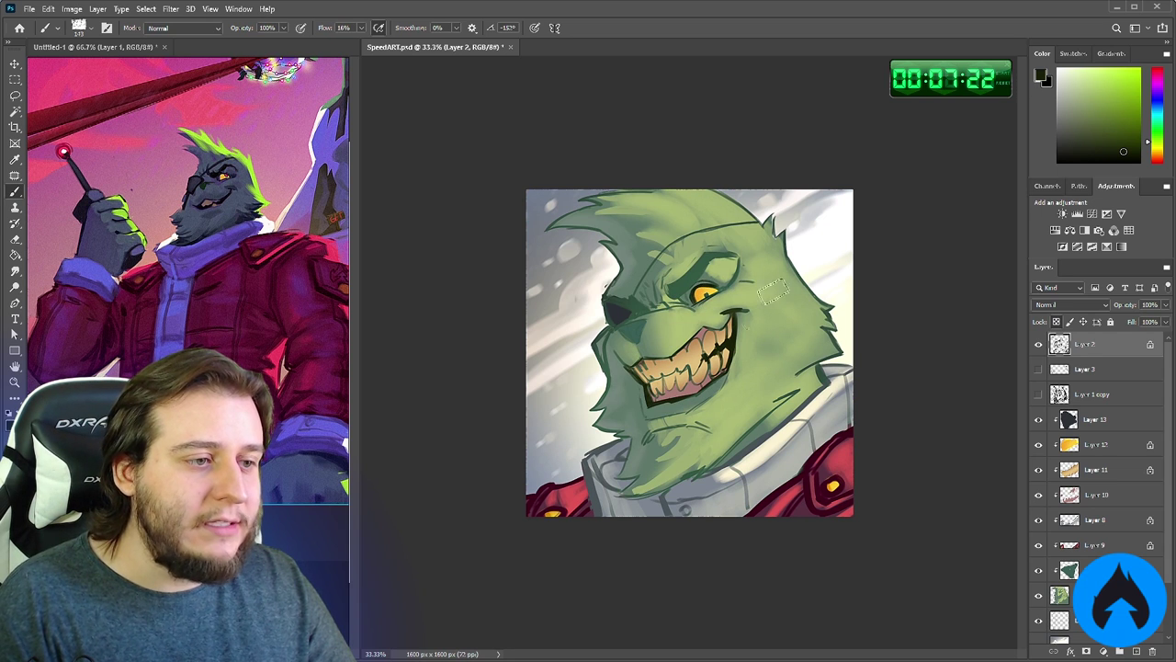
# Glaze the lower face's ink lines with a smaller soft brush and tint the lines between the teeth a sampled reddish brown
pyautogui.rightClick(786, 333)
pyautogui.click(847, 478)
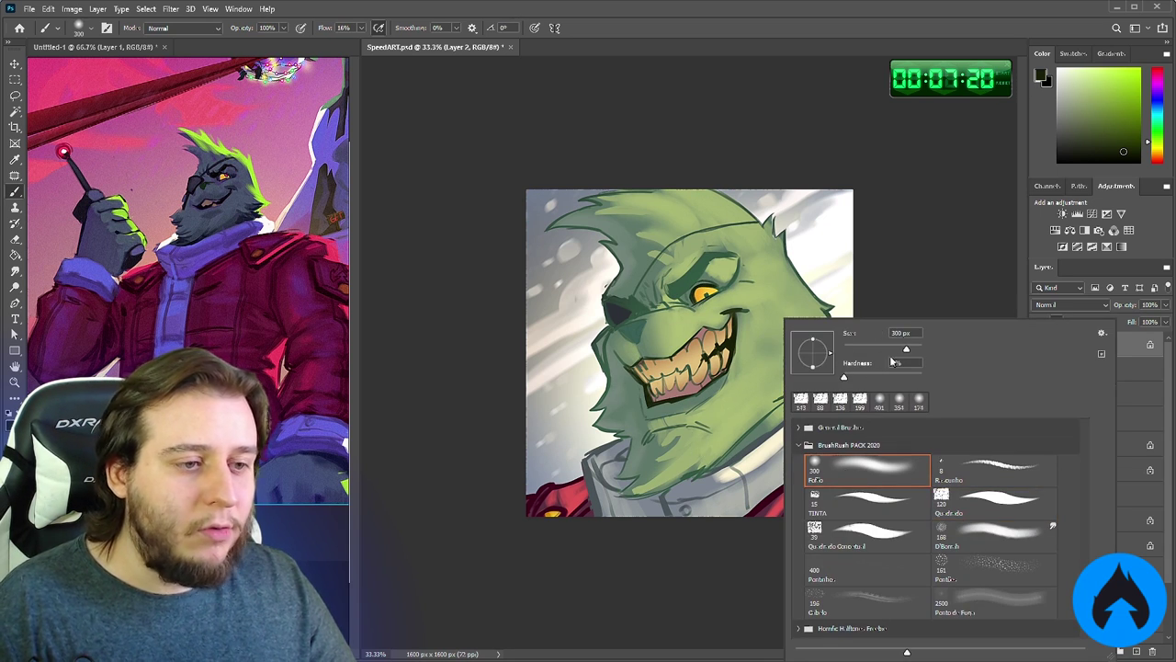
pyautogui.click(901, 349)
pyautogui.click(749, 429)
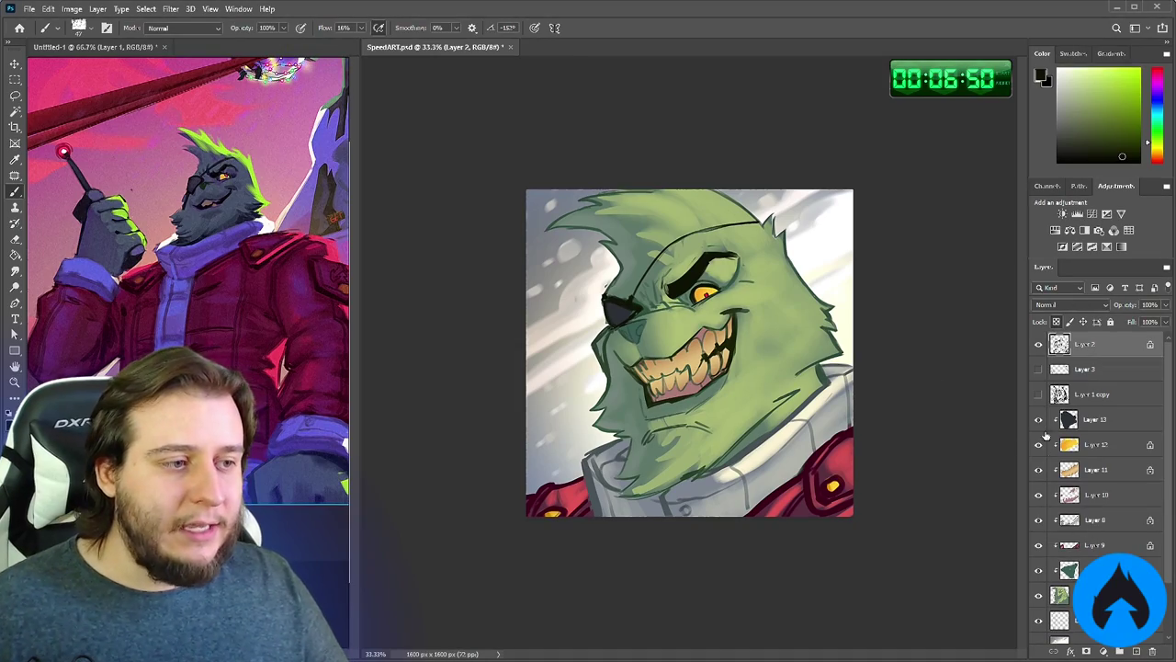
pyautogui.keyDown('alt'); pyautogui.click(684, 372); pyautogui.keyUp('alt')
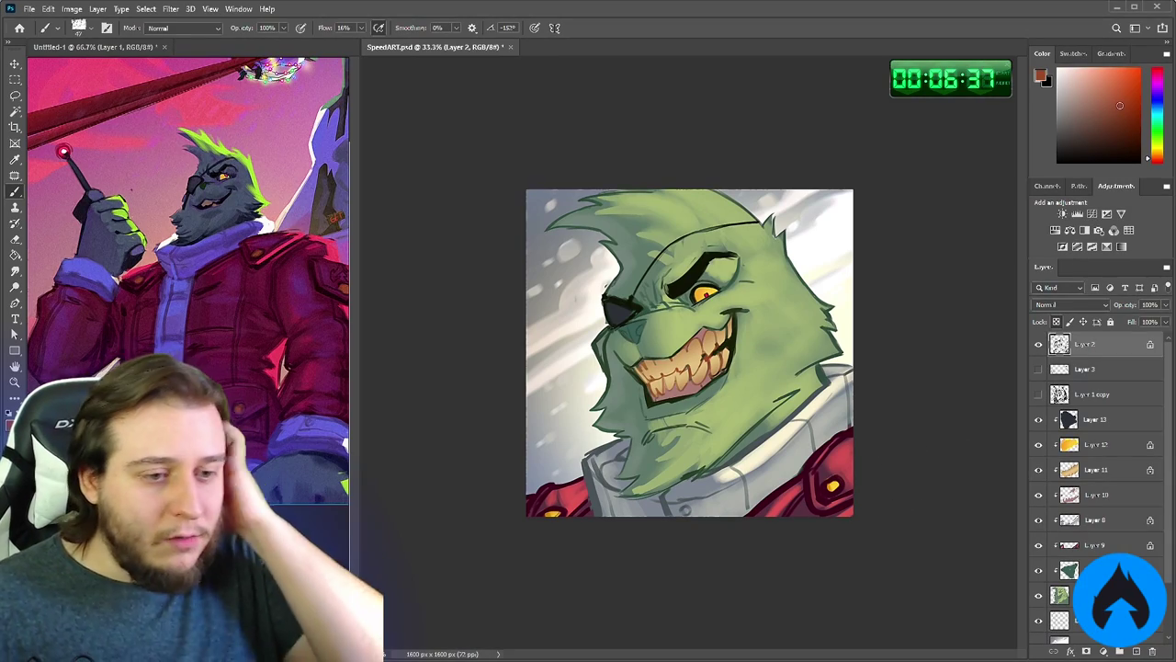
# Add a new layer, raise the brush flow, and paint a near-black shadow sampled from the mouth line under the jaw above the collar
pyautogui.click(1137, 651)
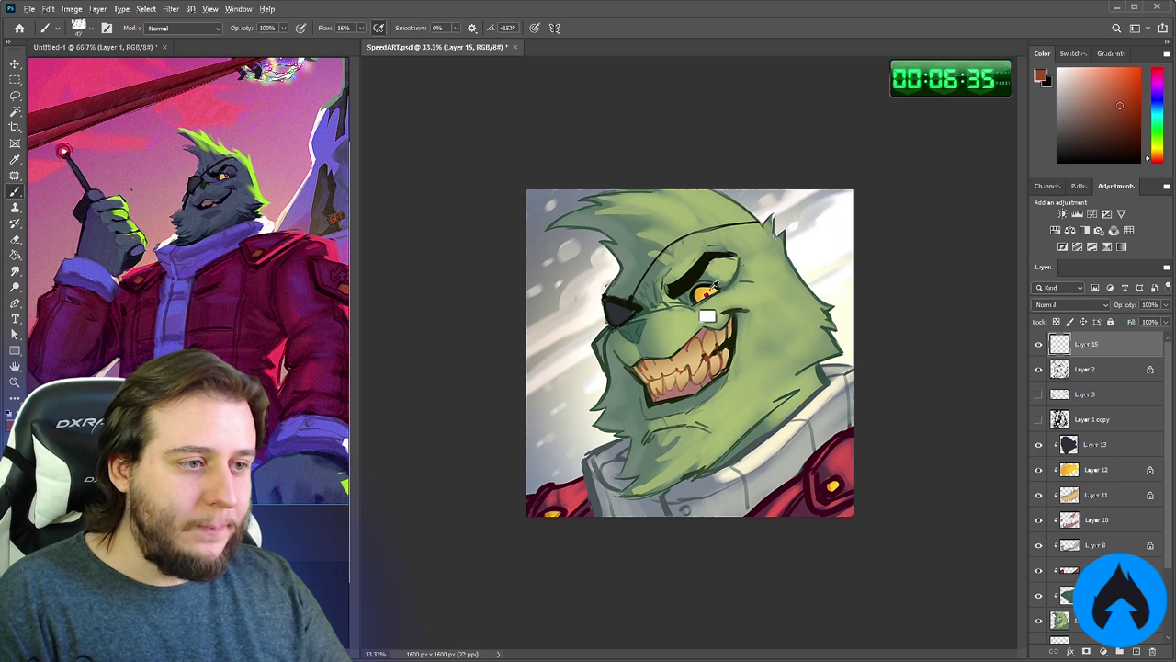
pyautogui.keyDown('alt'); pyautogui.click(730, 370); pyautogui.keyUp('alt')
pyautogui.rightClick(729, 376)
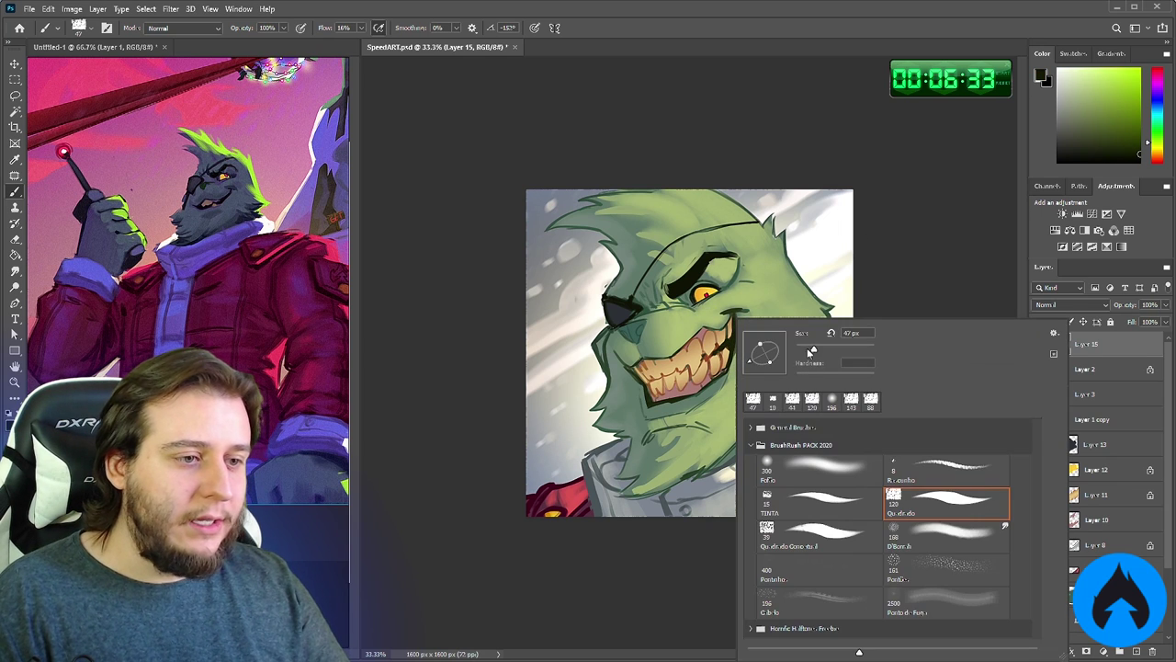
pyautogui.click(805, 349)
pyautogui.click(361, 29)
pyautogui.moveTo(359, 42); pyautogui.dragTo(366, 52)
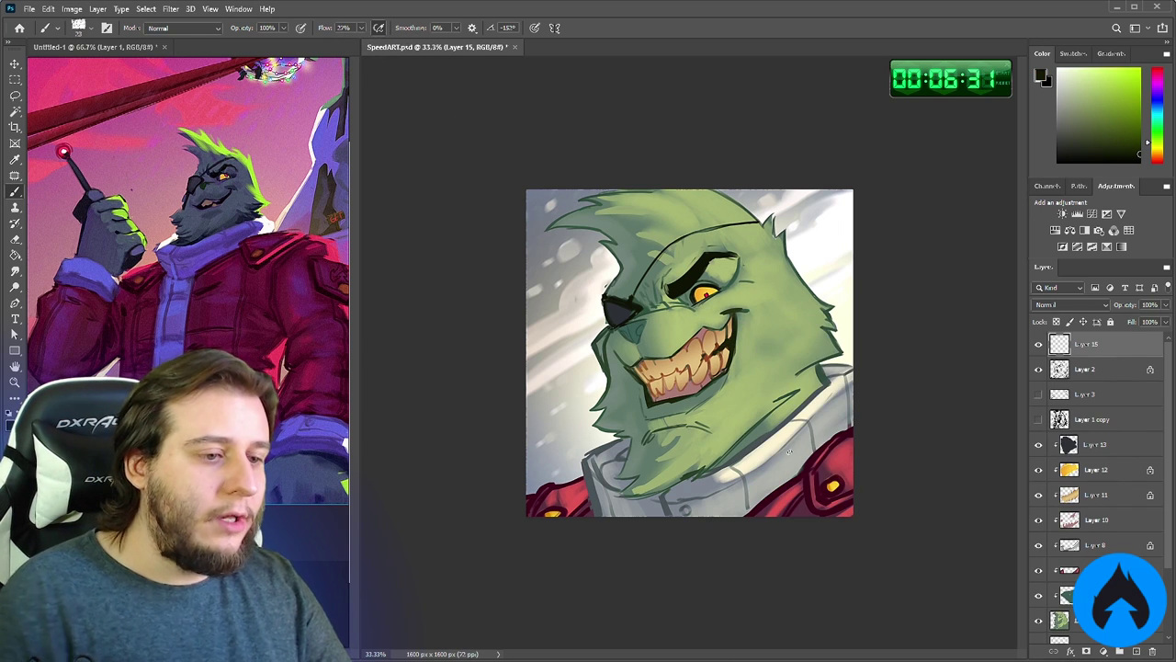
pyautogui.rightClick(796, 401)
pyautogui.click(882, 353)
pyautogui.click(862, 297)
pyautogui.moveTo(694, 476)
pyautogui.mouseDown()
pyautogui.moveTo(768, 412)
pyautogui.moveTo(737, 457)
pyautogui.mouseUp()
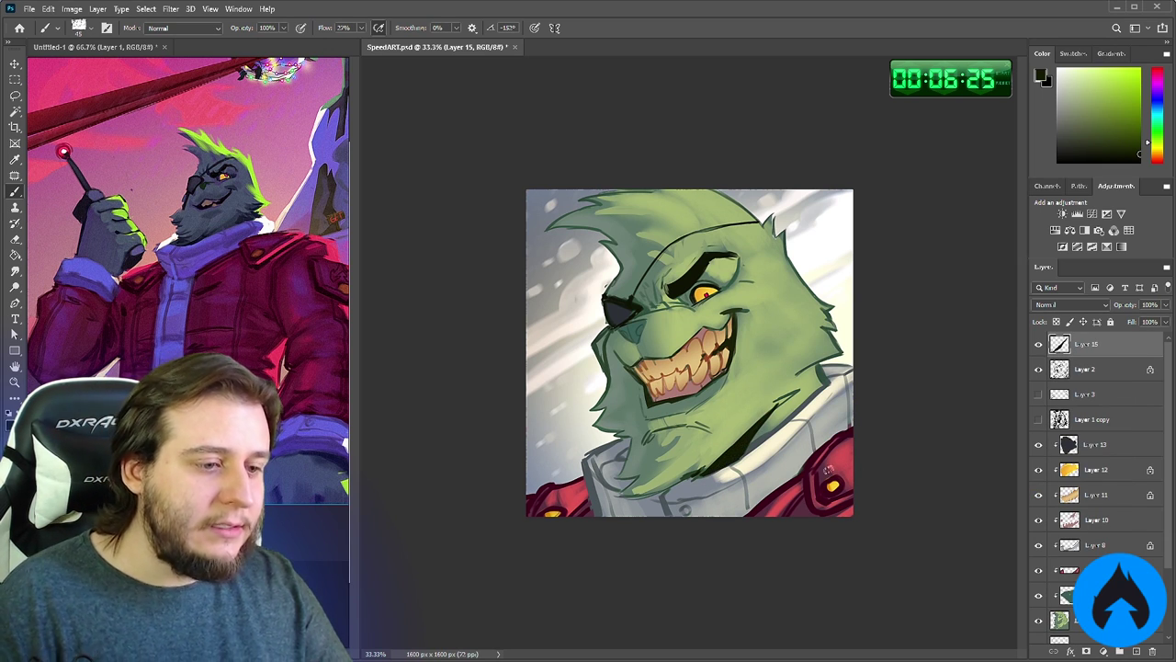
# Paint deep red-black shadows on both sides of the jacket with a 28 px brush
pyautogui.moveTo(1151, 123); pyautogui.dragTo(1158, 162)
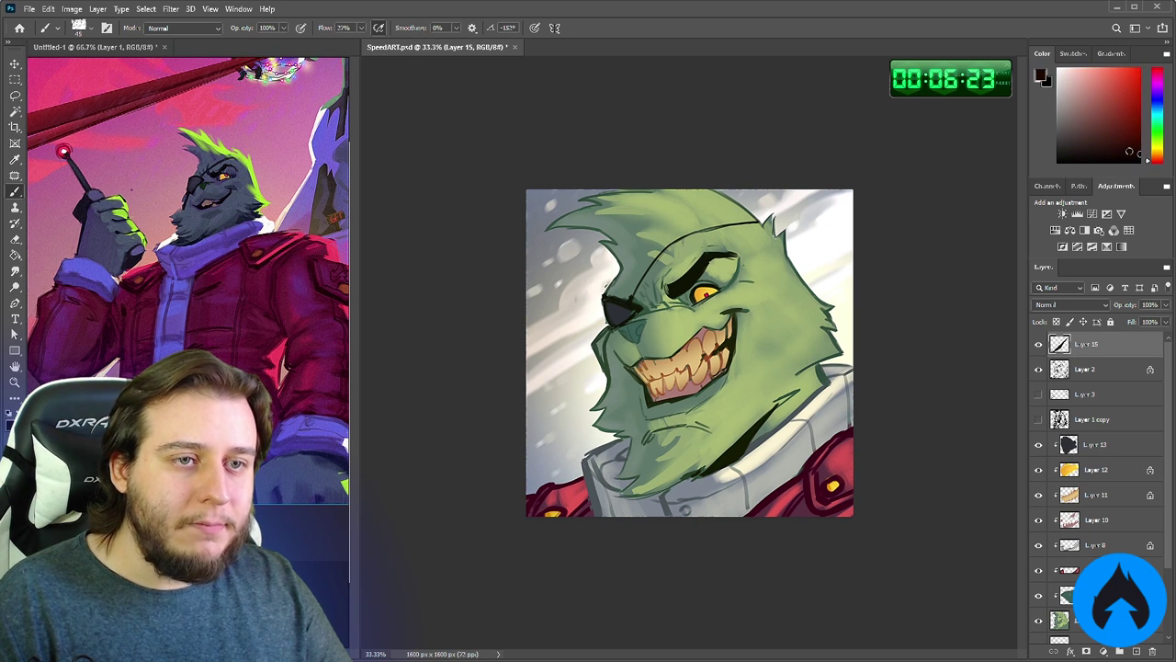
pyautogui.rightClick(824, 414)
pyautogui.moveTo(865, 350); pyautogui.dragTo(851, 348)
pyautogui.press('Return')
pyautogui.moveTo(806, 497); pyautogui.dragTo(820, 514)
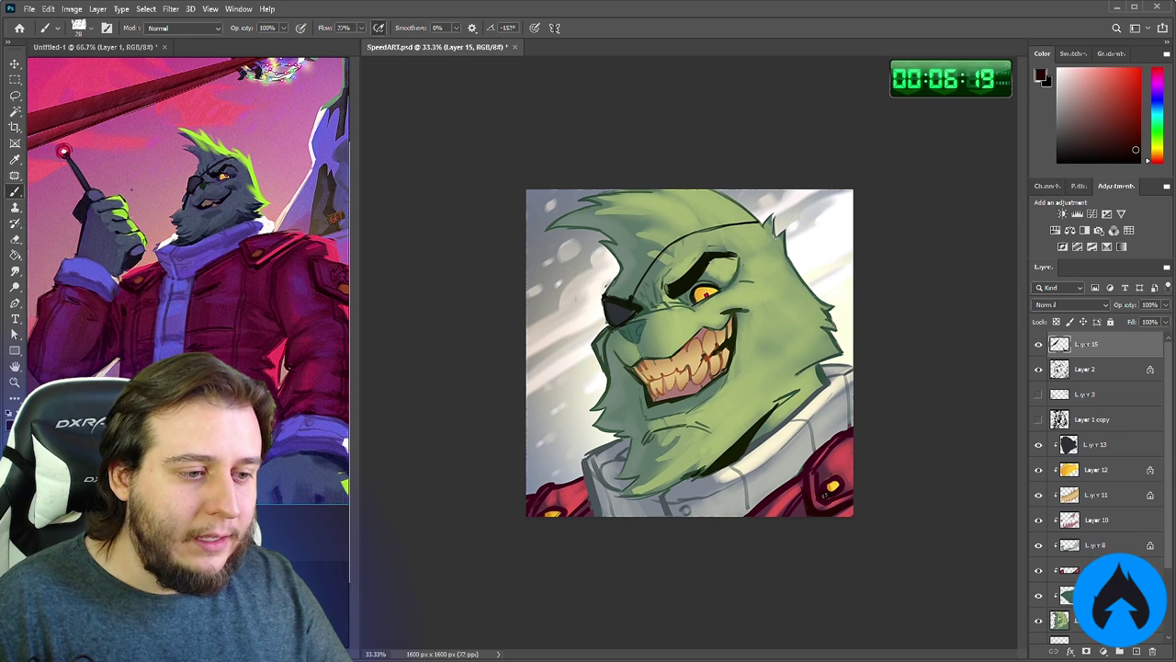
pyautogui.moveTo(592, 476)
pyautogui.mouseDown()
pyautogui.moveTo(579, 516)
pyautogui.moveTo(568, 515)
pyautogui.mouseUp()
# Sample the collar's grey, darken it to a near-black blue-grey, and paint a cast shadow beneath the beard
pyautogui.keyDown('alt'); pyautogui.click(635, 501); pyautogui.keyUp('alt')
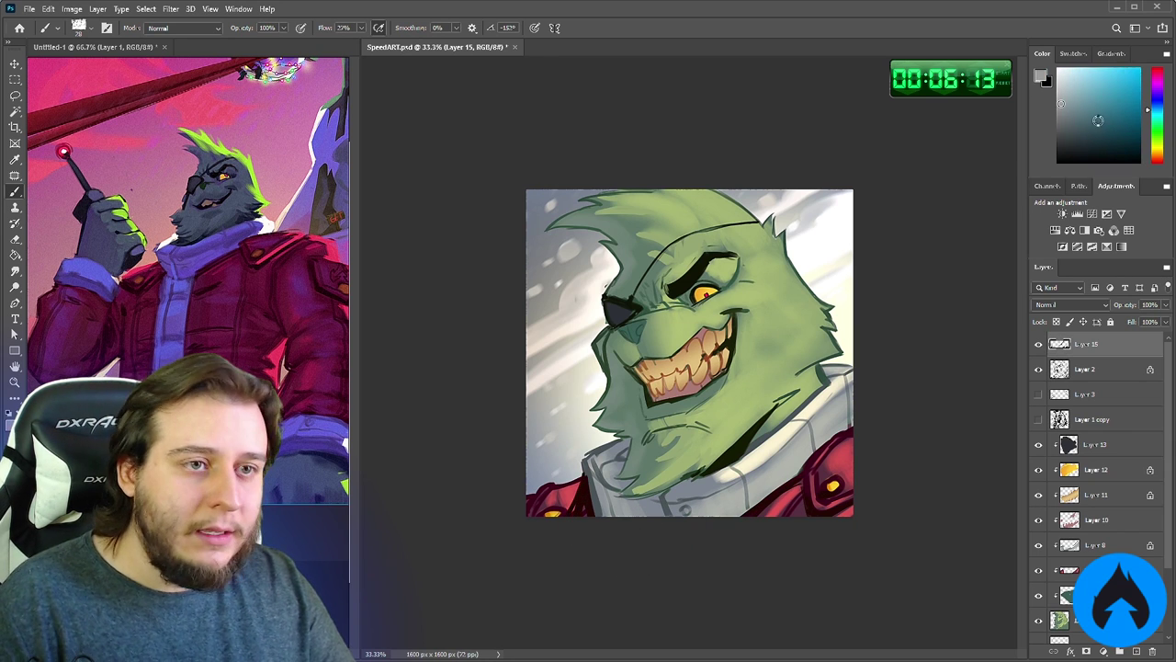
pyautogui.click(1075, 136)
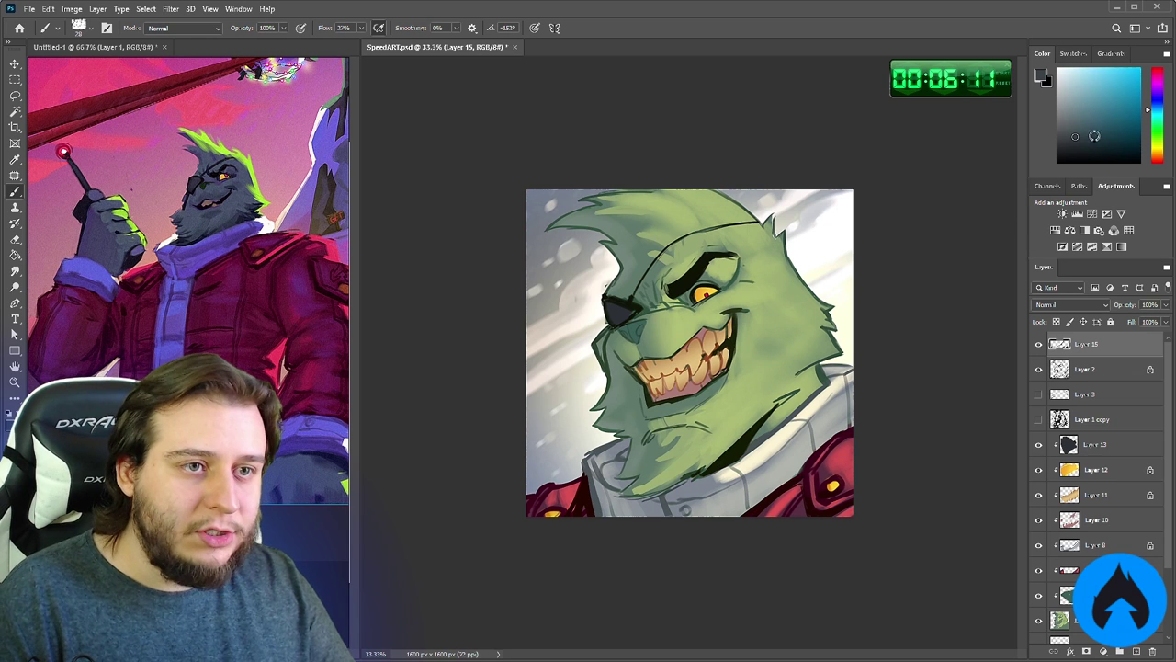
pyautogui.click(1084, 149)
pyautogui.moveTo(686, 479); pyautogui.dragTo(632, 500)
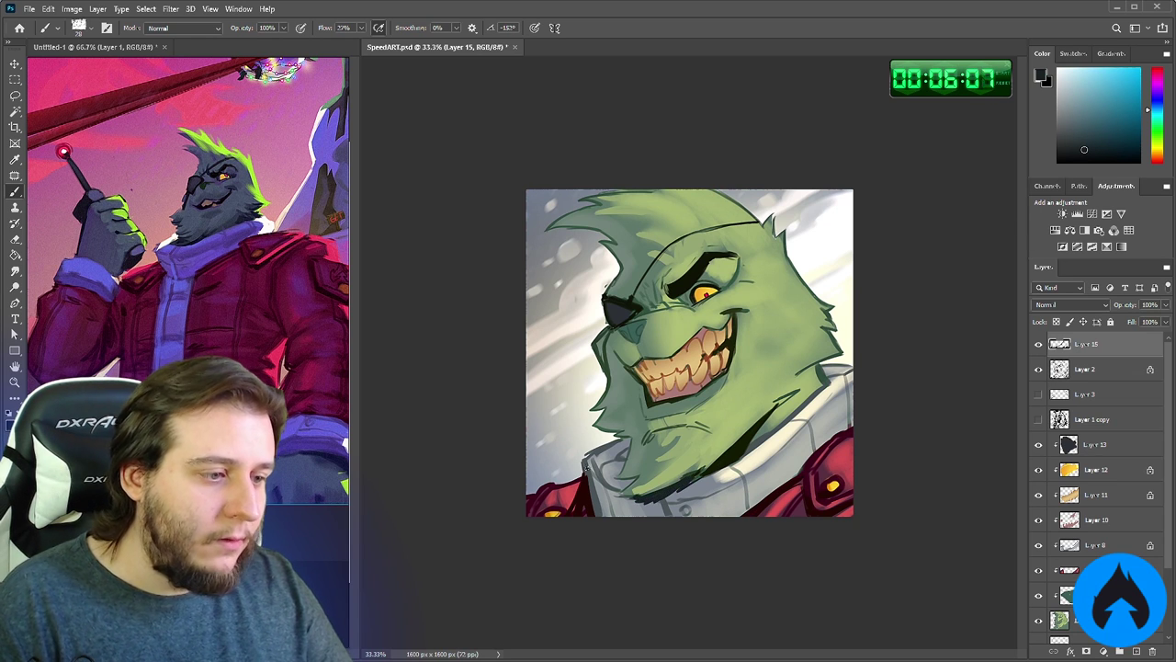
# Fill the front of the collar with dark grey shadow using a larger brush and sampled tones, cleaning its edges with the eraser
pyautogui.rightClick(689, 477)
pyautogui.moveTo(762, 351); pyautogui.dragTo(775, 348)
pyautogui.moveTo(614, 499)
pyautogui.mouseDown()
pyautogui.moveTo(656, 512)
pyautogui.moveTo(613, 475)
pyautogui.moveTo(629, 447)
pyautogui.moveTo(589, 506)
pyautogui.moveTo(614, 507)
pyautogui.mouseUp()
pyautogui.keyDown('alt'); pyautogui.click(637, 501); pyautogui.keyUp('alt')
pyautogui.press('e')
pyautogui.press('b')
pyautogui.keyDown('alt'); pyautogui.click(603, 455); pyautogui.keyUp('alt')
pyautogui.keyDown('alt'); pyautogui.click(594, 502); pyautogui.keyUp('alt')
# Sample the beard's green, darken it to a muted dark green, and add a new layer for fur shadows
pyautogui.rightClick(647, 499)
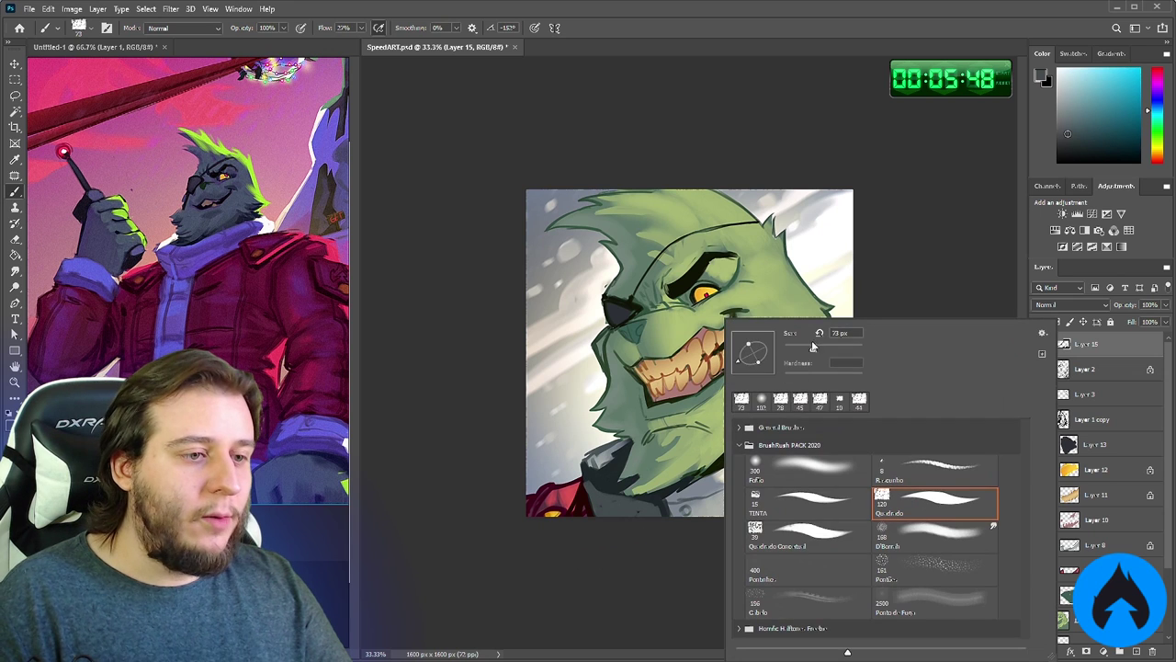
pyautogui.moveTo(814, 348); pyautogui.dragTo(804, 349)
pyautogui.keyDown('alt'); pyautogui.click(628, 351); pyautogui.keyUp('alt')
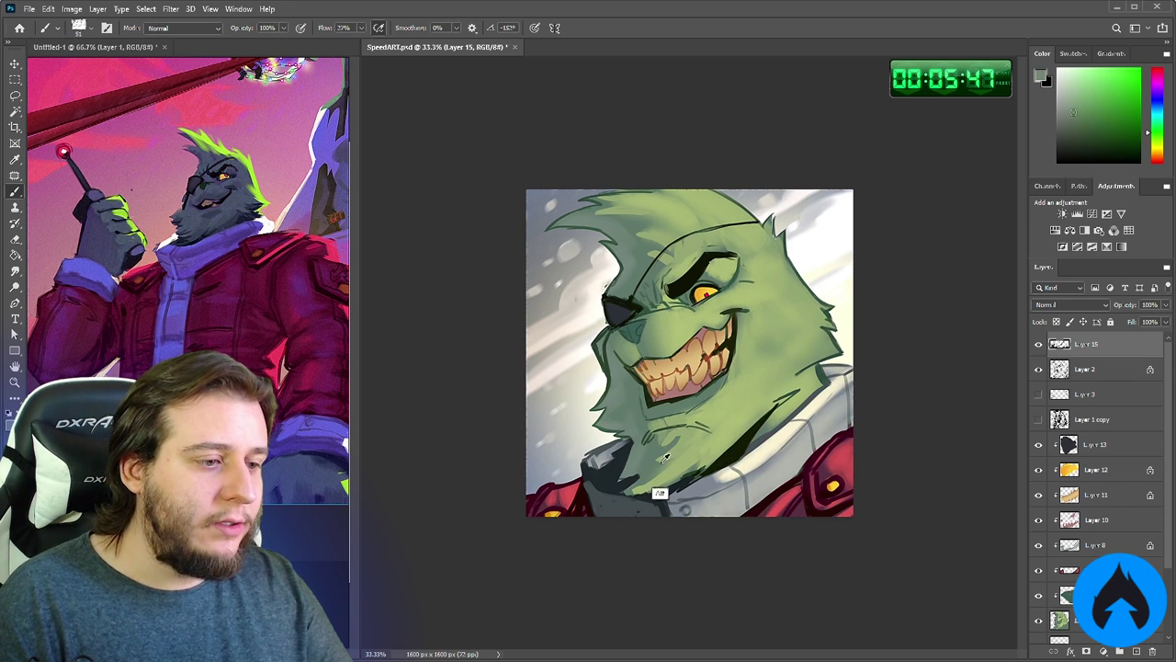
pyautogui.keyDown('alt'); pyautogui.click(654, 455); pyautogui.keyUp('alt')
pyautogui.moveTo(1098, 132); pyautogui.dragTo(1079, 137)
pyautogui.click(1136, 646)
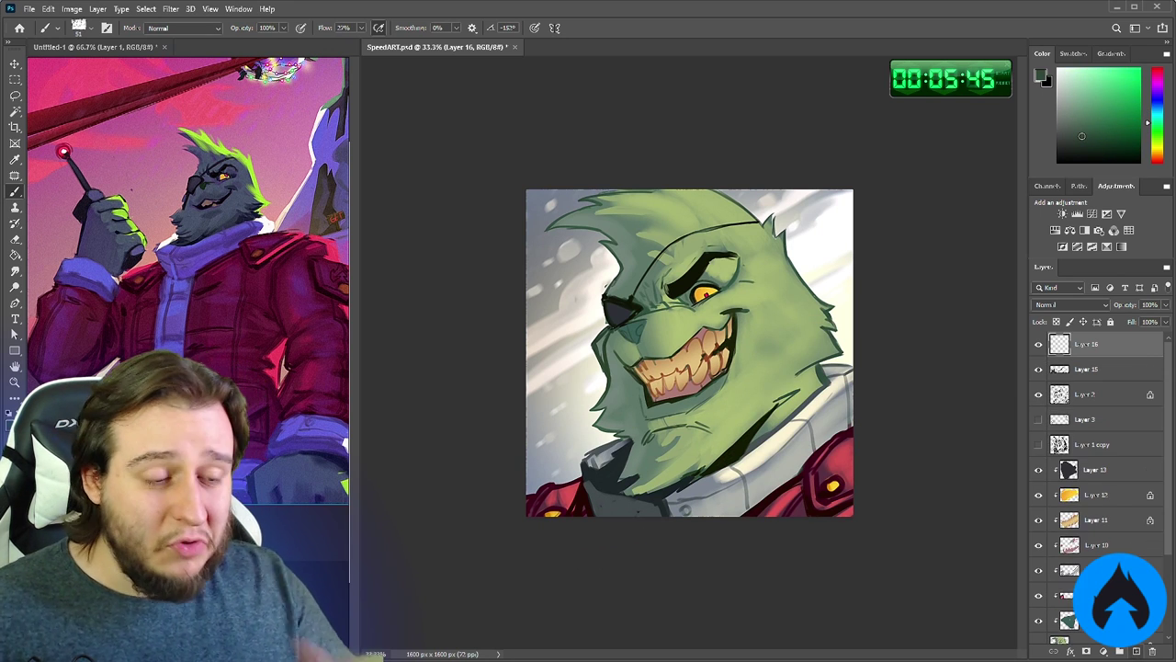
# Try a dark green shading stroke beside the mouth, undo it, and lower the brush flow to 13%
pyautogui.rightClick(834, 352)
pyautogui.moveTo(618, 345); pyautogui.dragTo(641, 360)
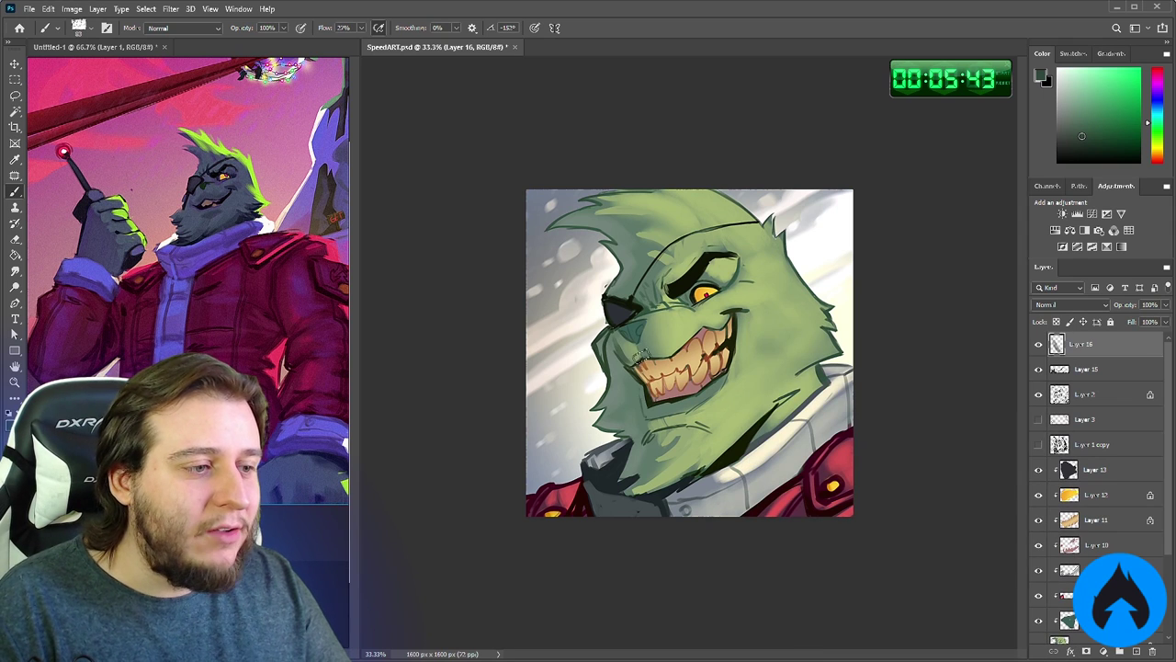
pyautogui.hotkey('ctrl', 'z')
pyautogui.click(362, 29)
pyautogui.moveTo(351, 48); pyautogui.dragTo(354, 48)
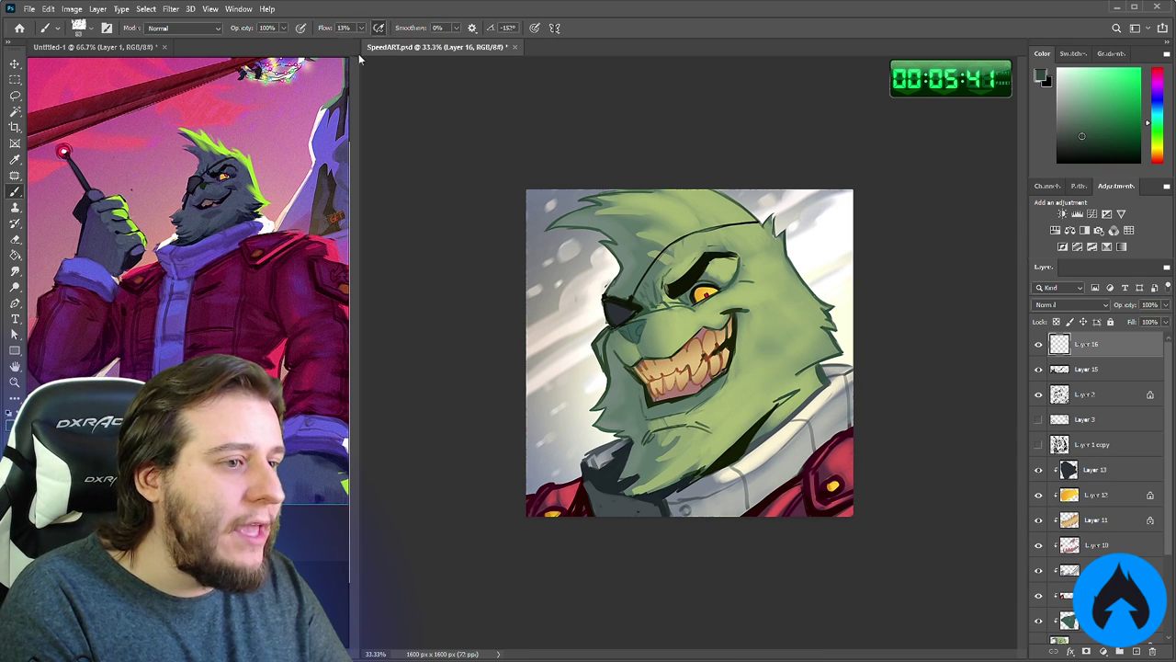
# Shift the shadow color toward teal, choose the 120 px Quadrado brush, and lower its flow to 4%
pyautogui.click(1158, 116)
pyautogui.rightClick(809, 329)
pyautogui.click(1017, 487)
pyautogui.moveTo(622, 376); pyautogui.dragTo(632, 393)
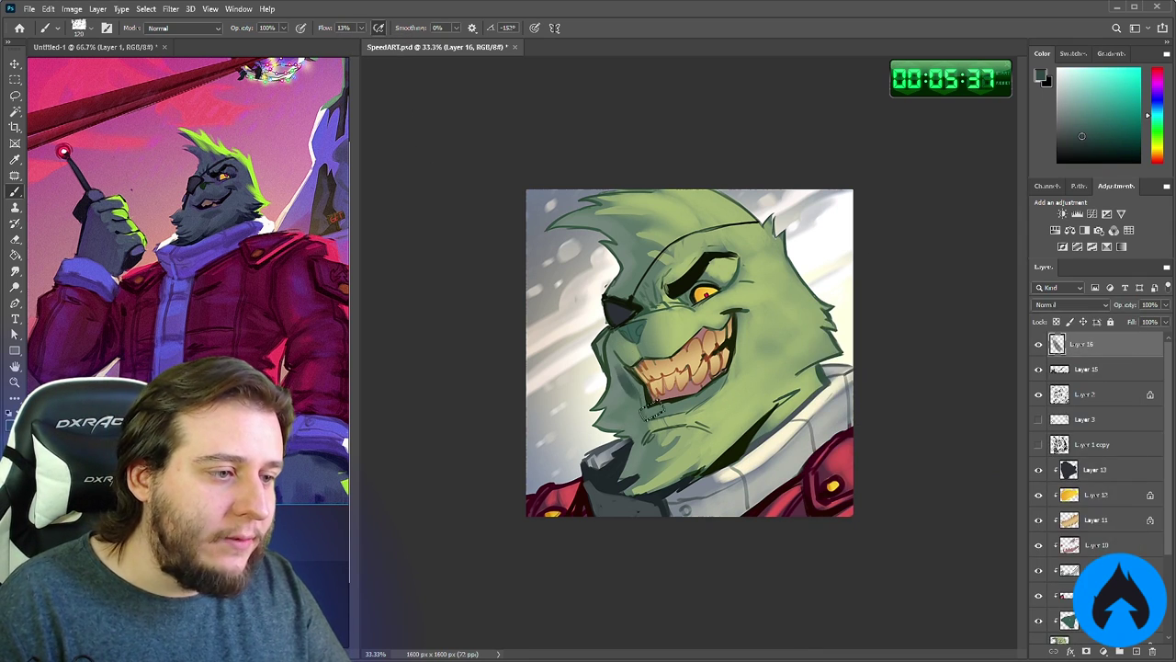
pyautogui.hotkey('ctrl', 'z')
pyautogui.click(362, 28)
pyautogui.moveTo(361, 45); pyautogui.dragTo(357, 48)
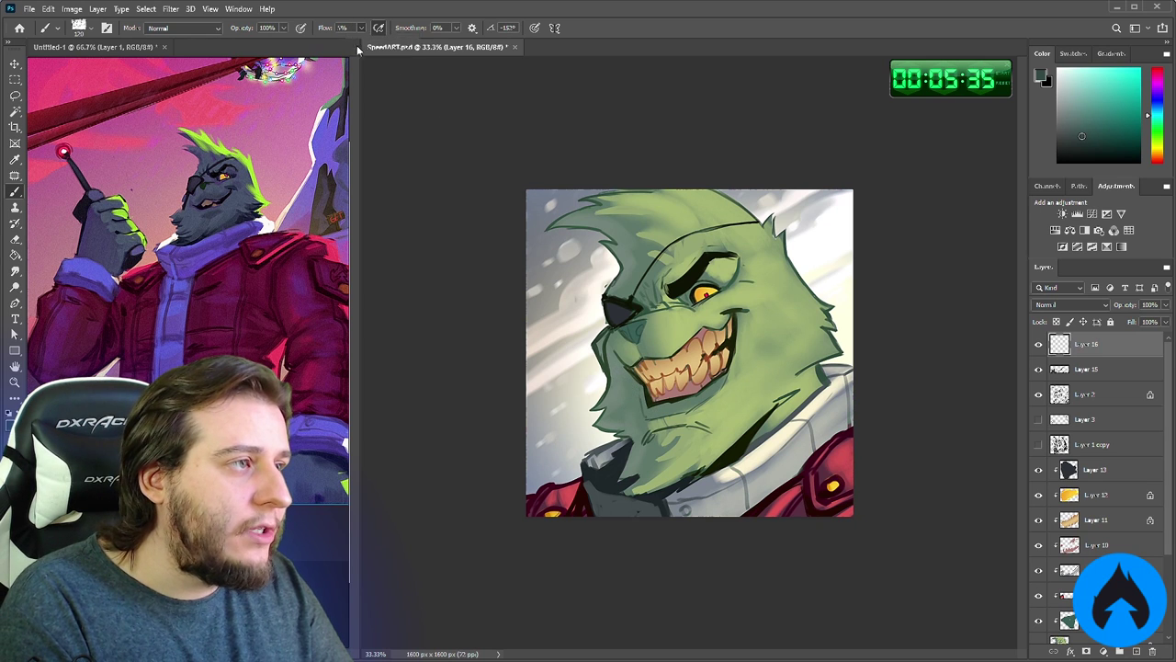
# Build up soft dark teal-green shadows along the shaded side of the face, from the hair past the eye patch to the beard
pyautogui.moveTo(628, 372); pyautogui.dragTo(646, 481)
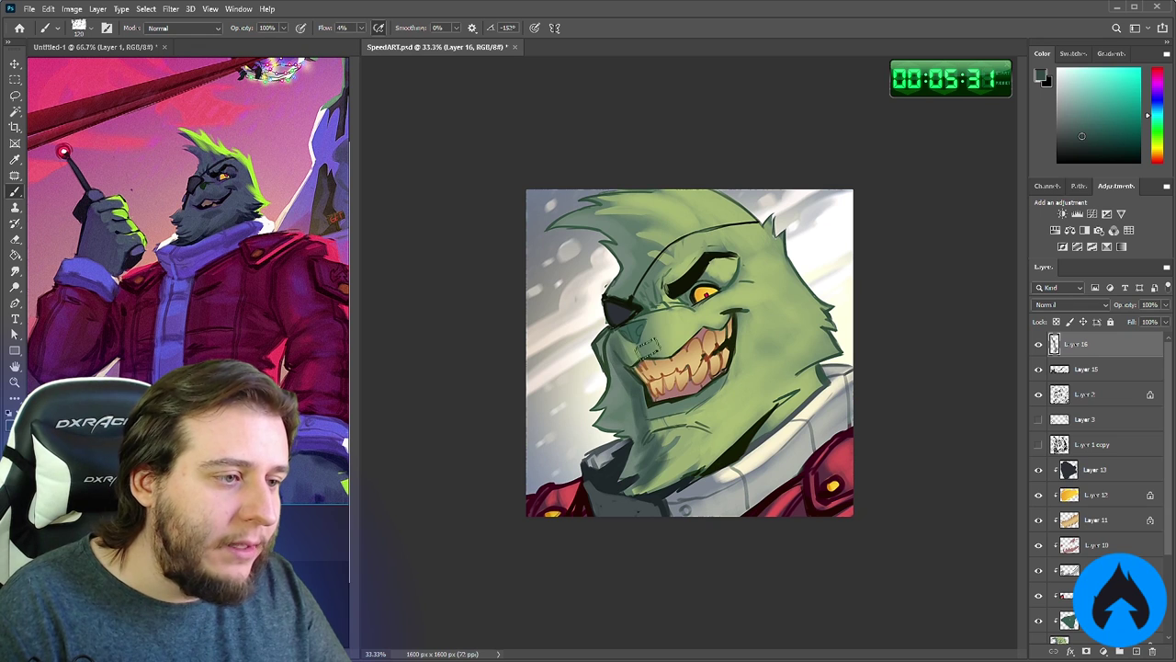
pyautogui.moveTo(647, 347); pyautogui.dragTo(648, 341)
pyautogui.moveTo(629, 292)
pyautogui.mouseDown()
pyautogui.moveTo(649, 250)
pyautogui.moveTo(641, 233)
pyautogui.moveTo(597, 209)
pyautogui.mouseUp()
pyautogui.moveTo(644, 419); pyautogui.dragTo(640, 437)
pyautogui.moveTo(630, 397); pyautogui.dragTo(626, 410)
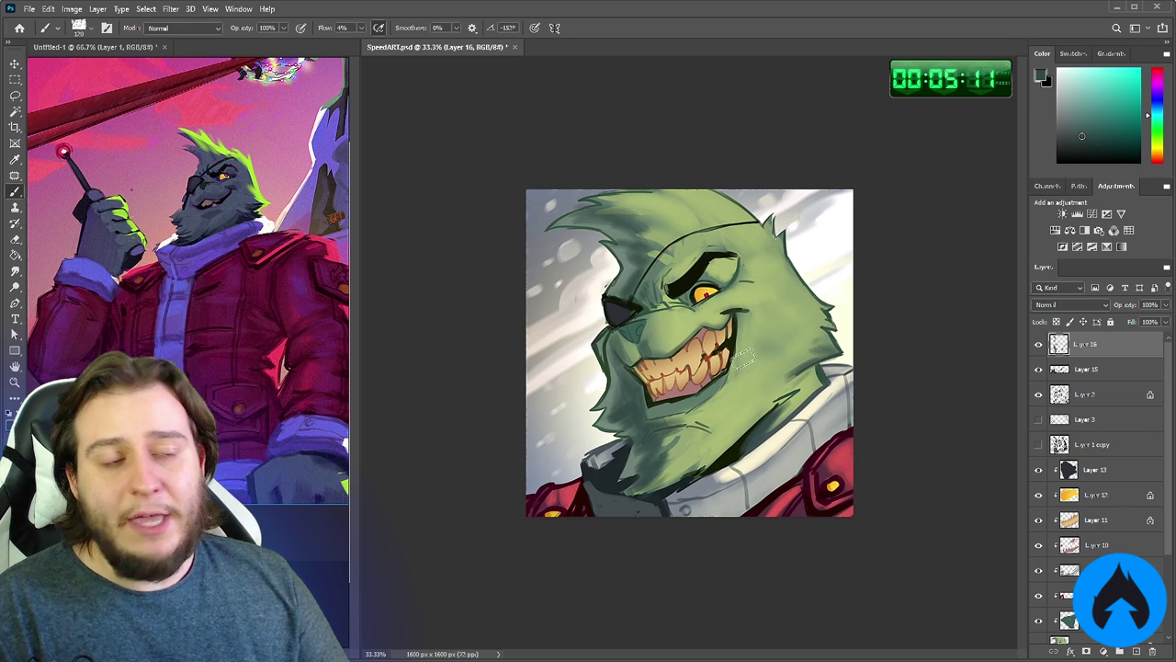
# Sample a muted red-brown from the mouth and paint the lower lip beneath the teeth, refining it with a 53 px brush
pyautogui.keyDown('alt'); pyautogui.click(683, 396); pyautogui.keyUp('alt')
pyautogui.keyDown('alt'); pyautogui.click(668, 405); pyautogui.keyUp('alt')
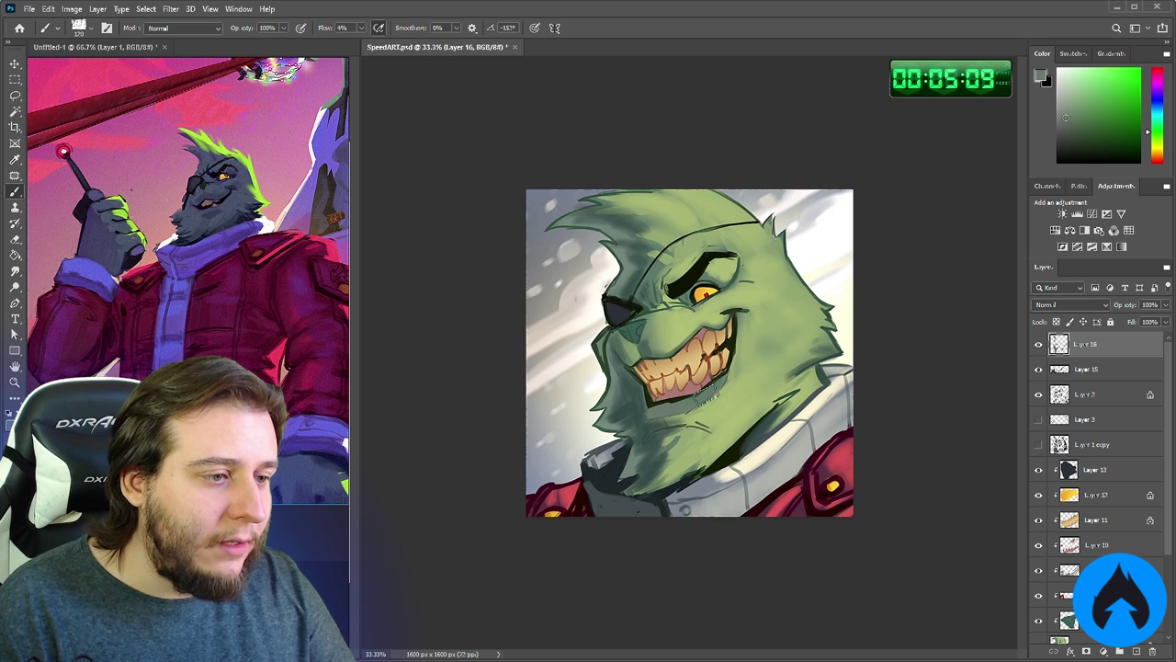
pyautogui.keyDown('alt'); pyautogui.click(688, 391); pyautogui.keyUp('alt')
pyautogui.keyDown('alt'); pyautogui.click(703, 358); pyautogui.keyUp('alt')
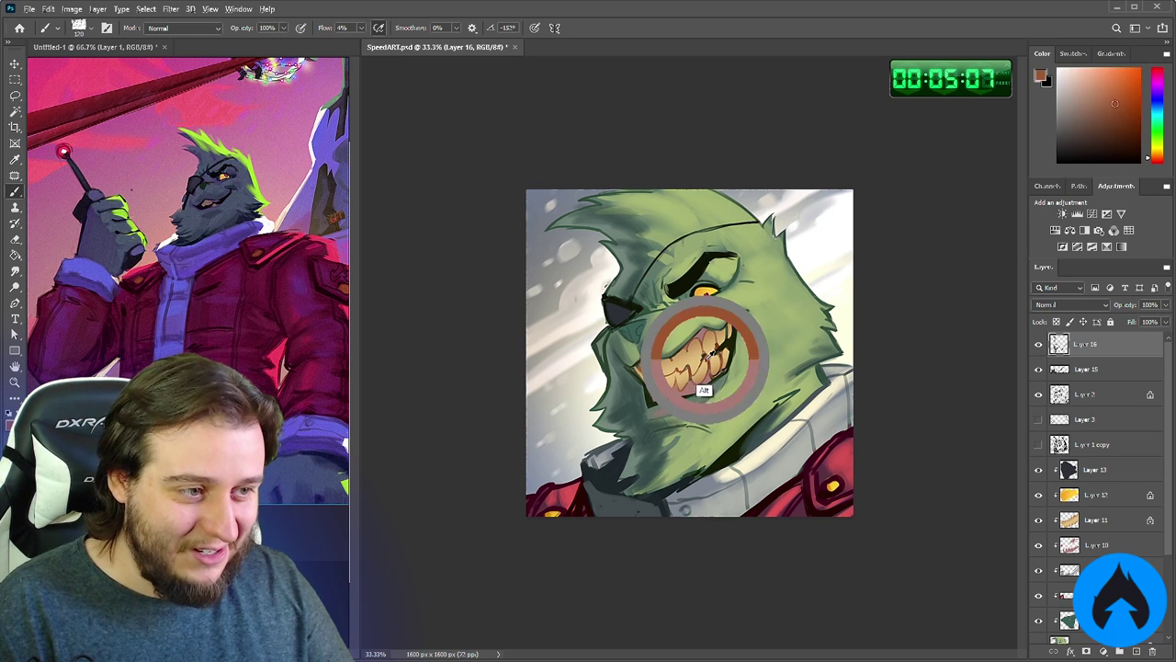
pyautogui.keyDown('alt'); pyautogui.click(684, 406); pyautogui.keyUp('alt')
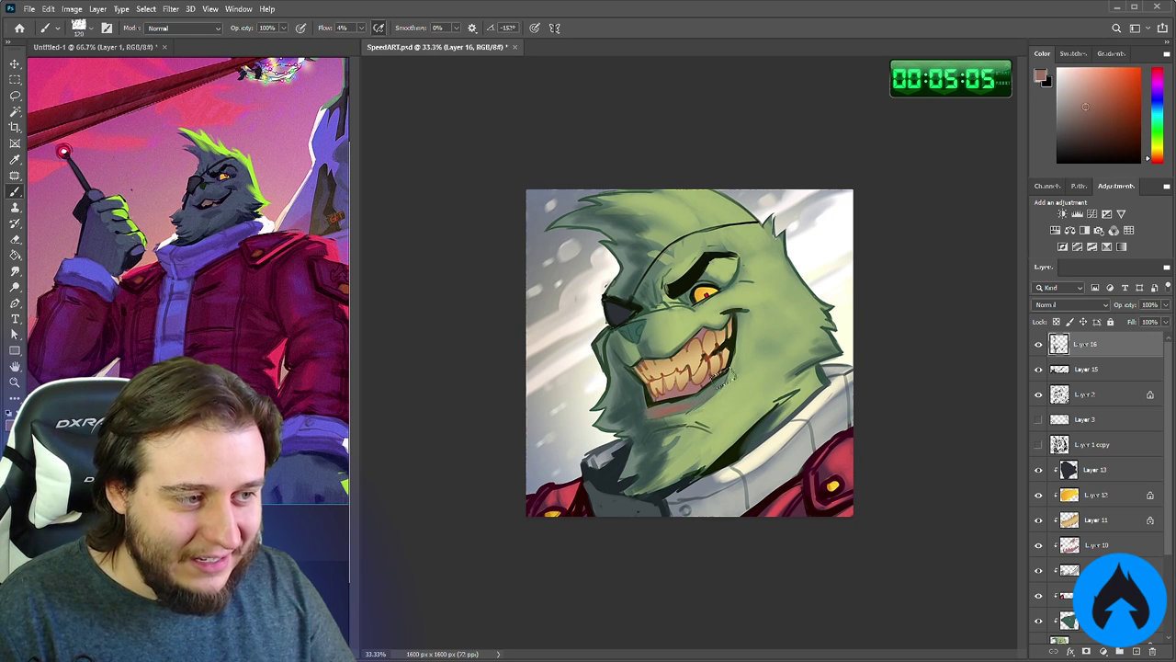
pyautogui.rightClick(735, 367)
pyautogui.click(814, 350)
pyautogui.click(649, 404)
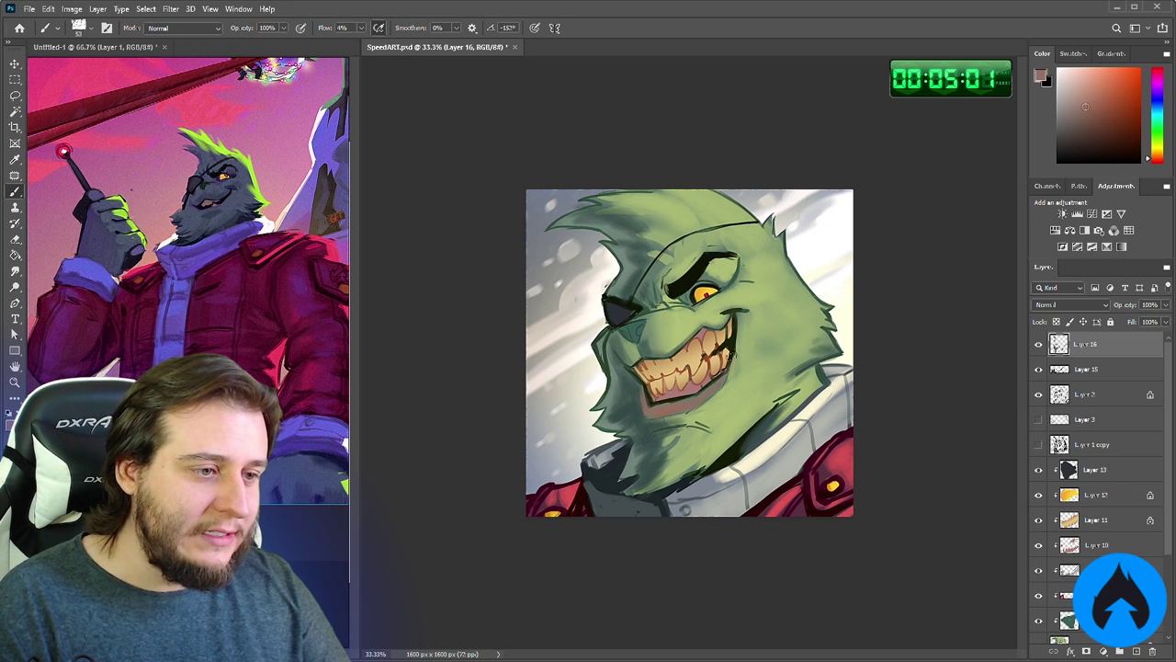
# Paint light yellow-green highlights on the cheek, hair and forehead, switching the brush between 114, 61 and 84 px
pyautogui.keyDown('alt'); pyautogui.click(732, 402); pyautogui.keyUp('alt')
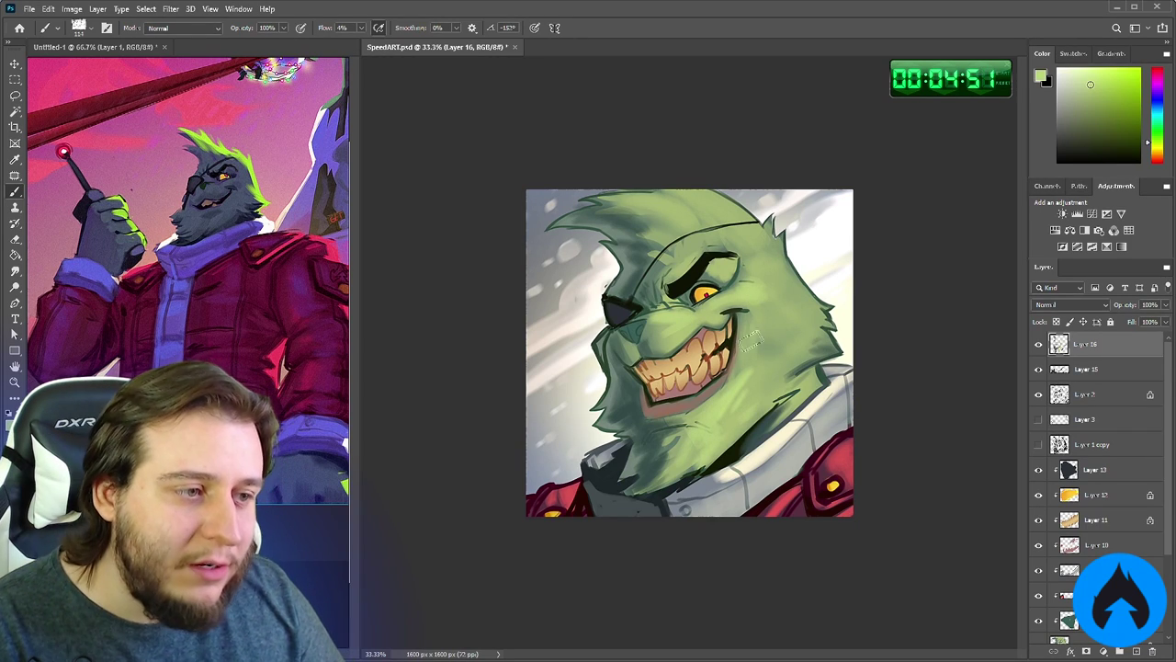
pyautogui.rightClick(815, 289)
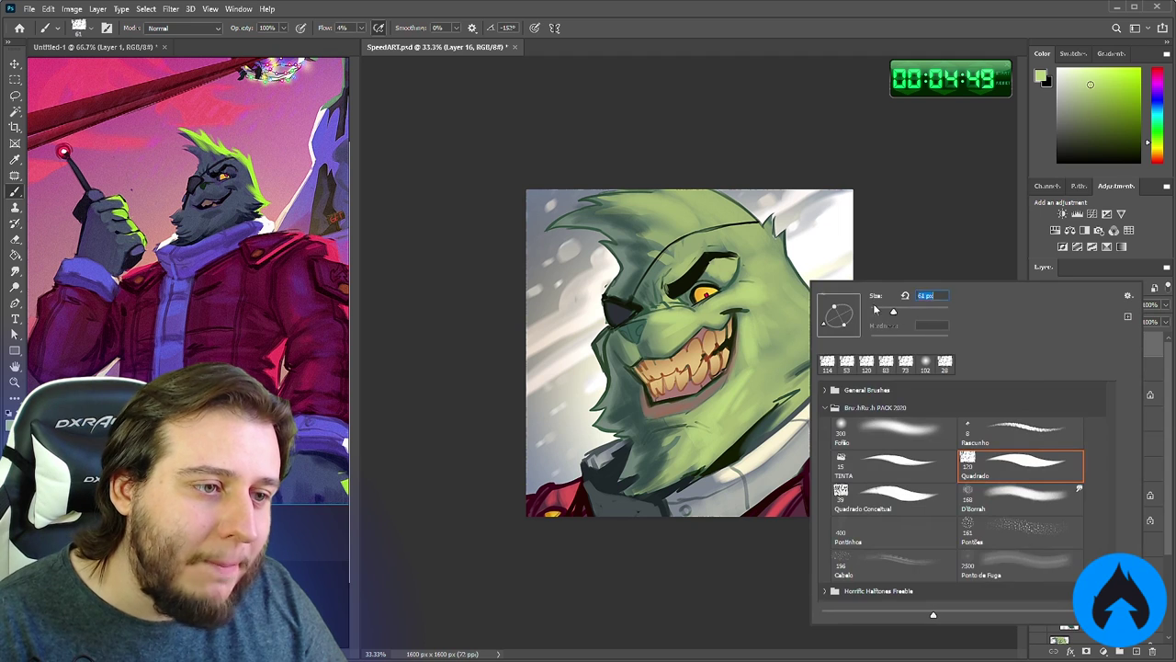
pyautogui.click(805, 310)
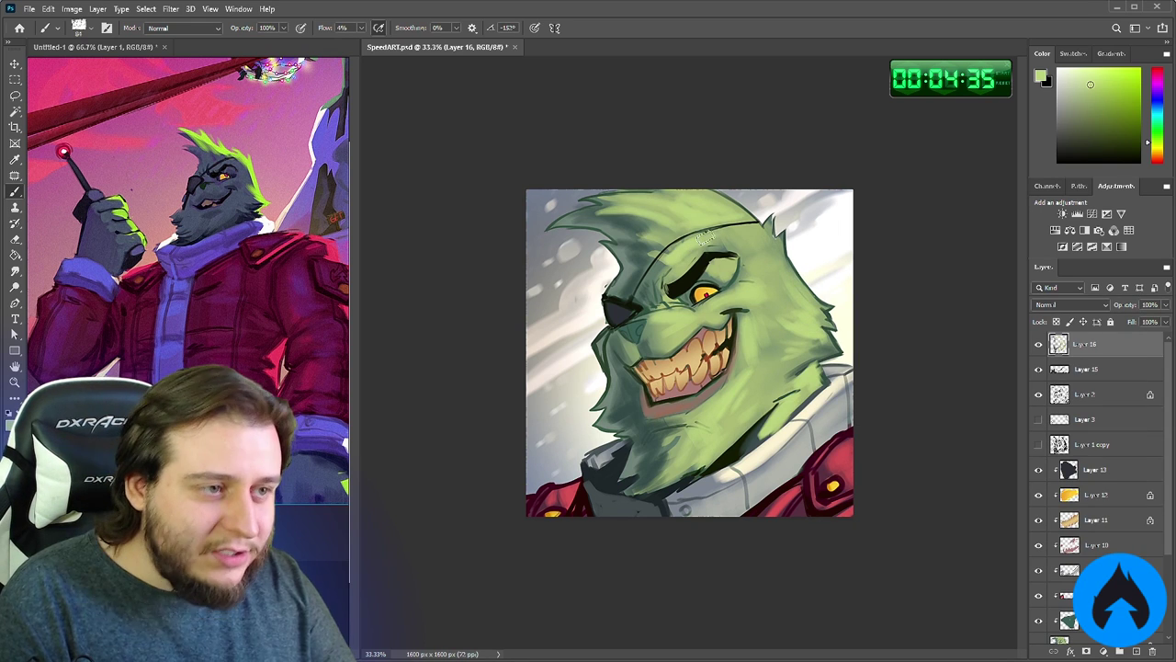
pyautogui.moveTo(705, 241)
pyautogui.mouseDown()
pyautogui.moveTo(742, 235)
pyautogui.moveTo(728, 246)
pyautogui.mouseUp()
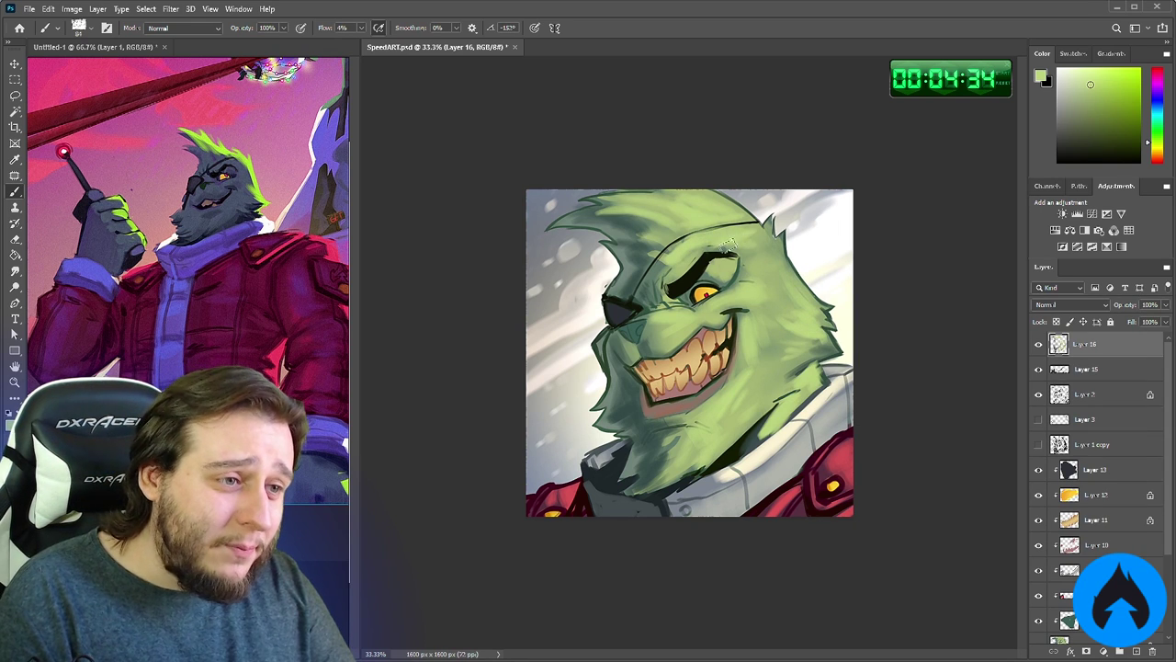
# Reduce the brush to 40 px and paint light green fur highlights beside the ear tuft and under the open eye
pyautogui.rightClick(779, 260)
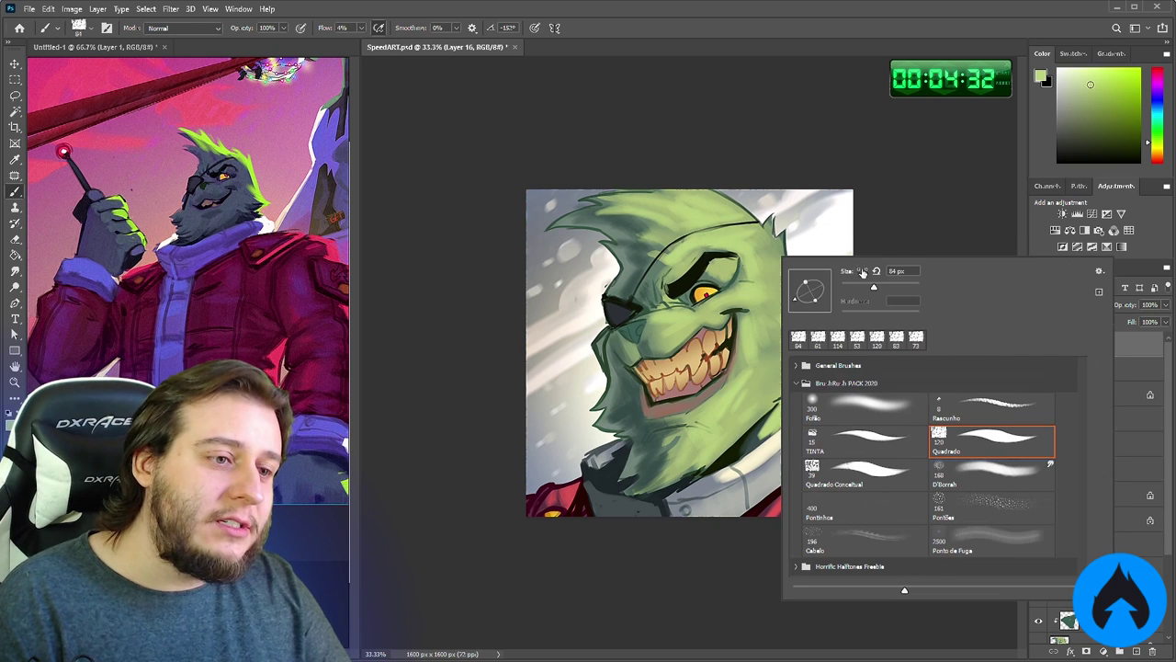
pyautogui.click(756, 233)
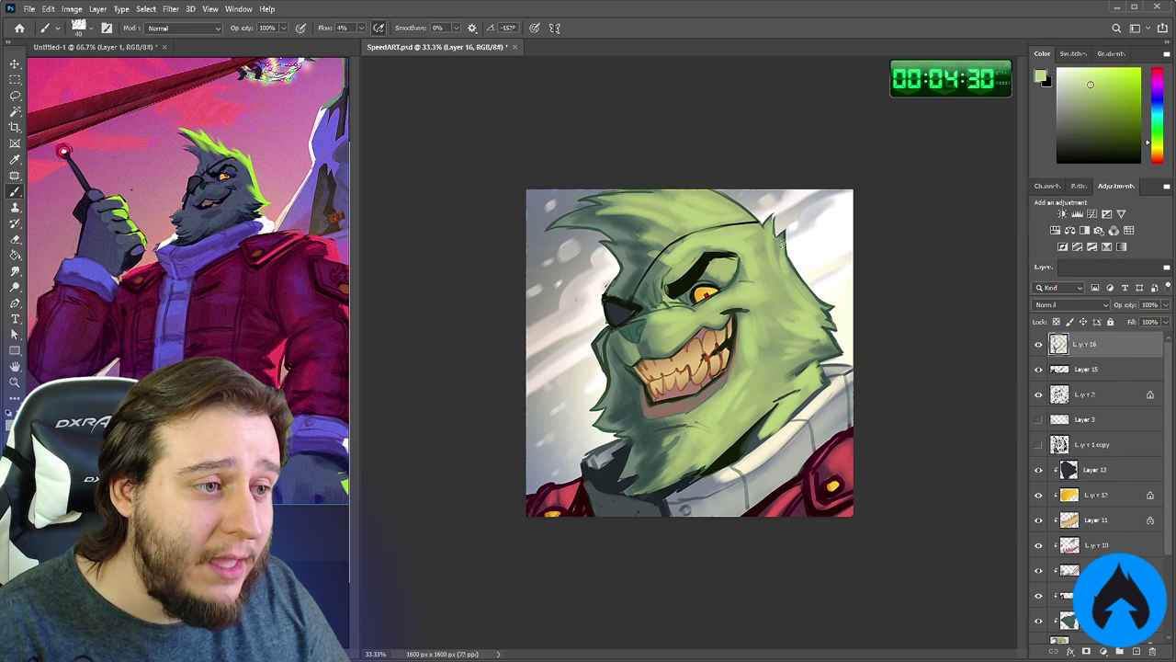
pyautogui.moveTo(783, 243); pyautogui.dragTo(787, 261)
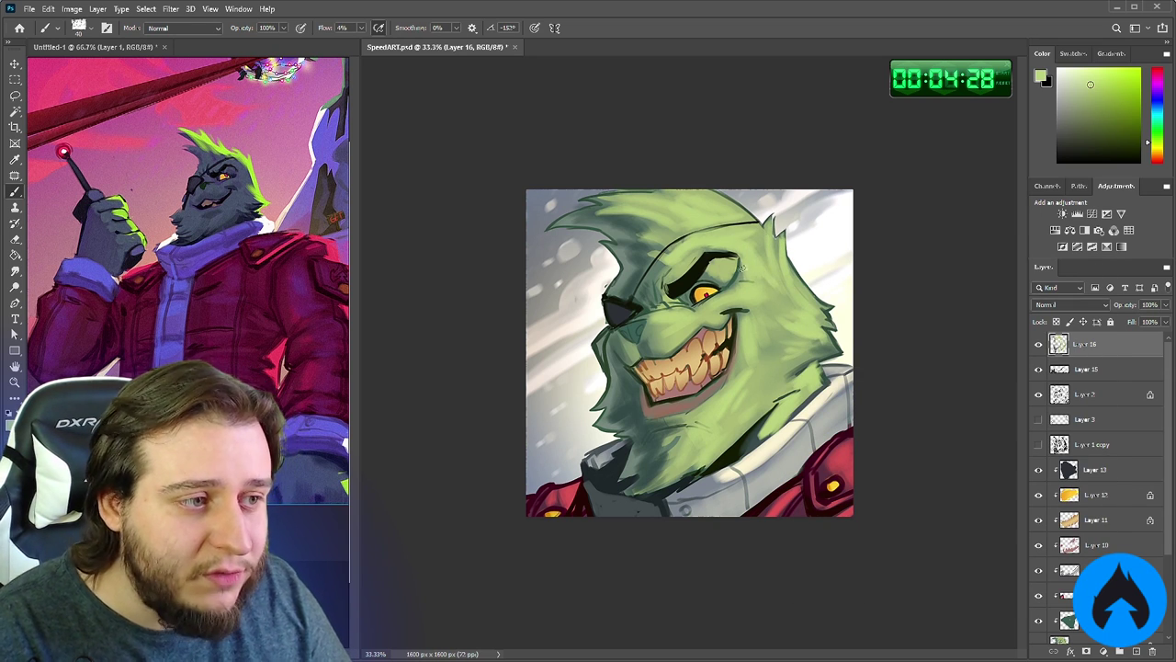
pyautogui.moveTo(716, 305); pyautogui.dragTo(727, 291)
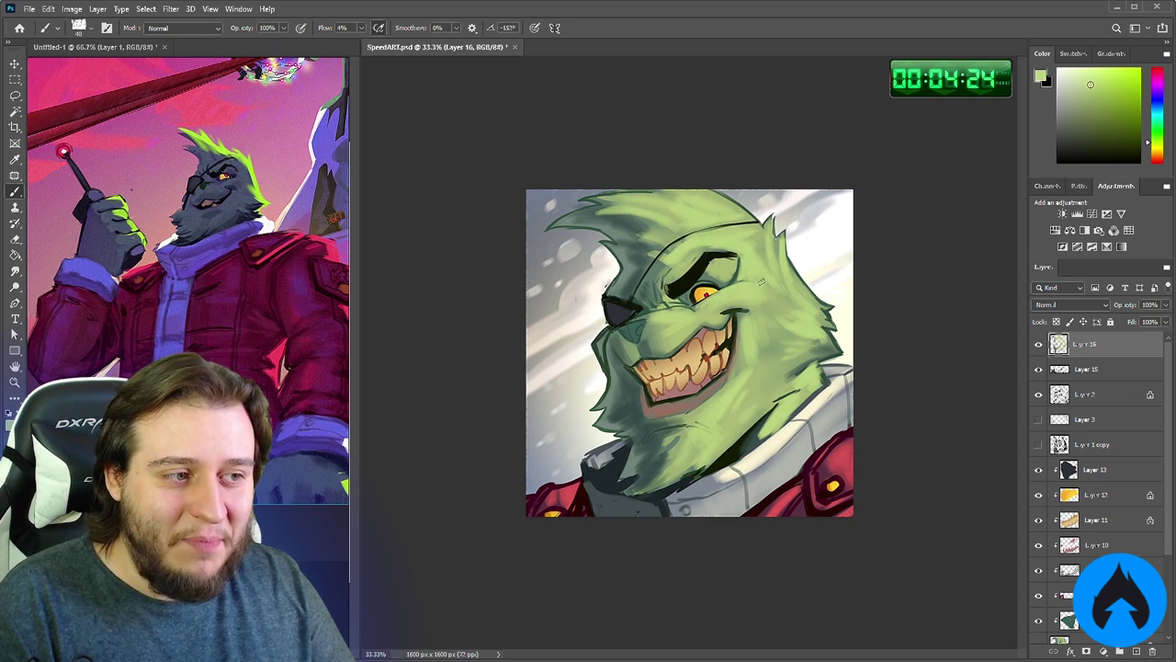
# Shade the eyelid between the brow and the yellow eye with sampled grey-green and olive tones
pyautogui.keyDown('alt'); pyautogui.click(707, 309); pyautogui.keyUp('alt')
pyautogui.rightClick(719, 270)
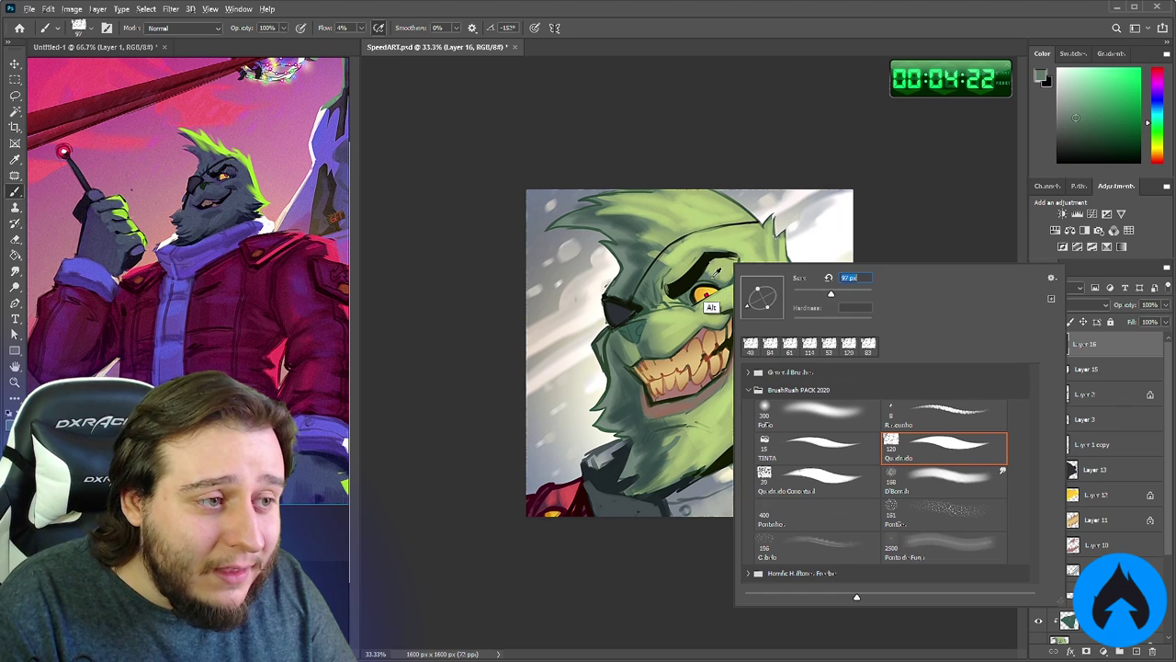
pyautogui.press('Return')
pyautogui.keyDown('alt'); pyautogui.click(712, 272); pyautogui.keyUp('alt')
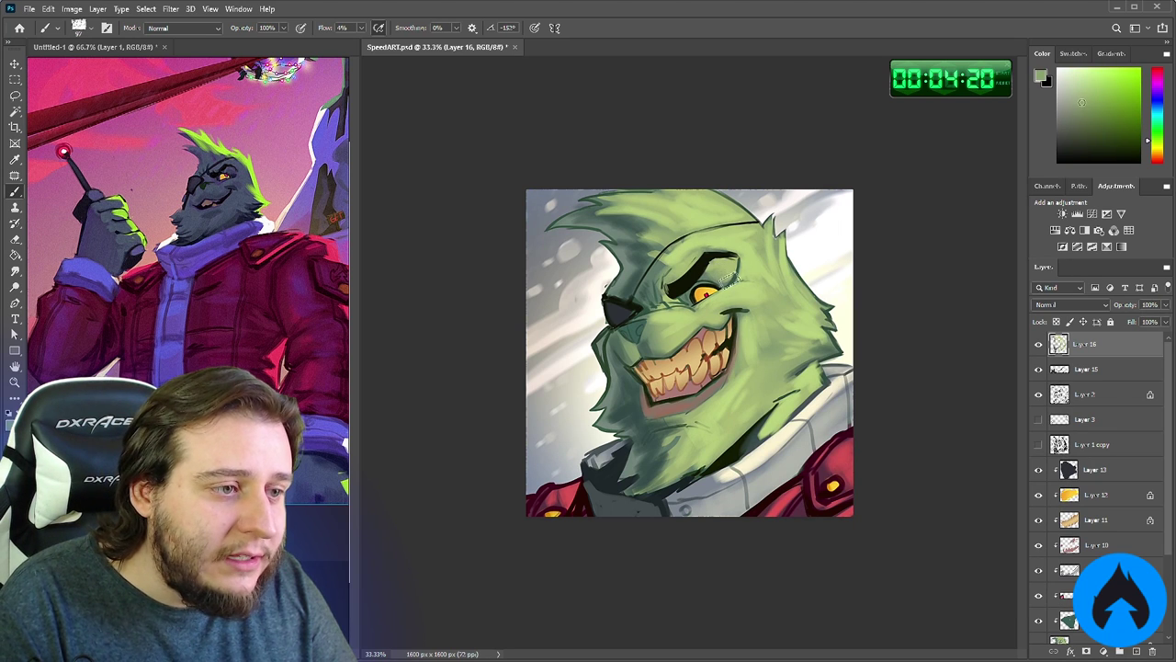
pyautogui.rightClick(724, 275)
pyautogui.press('Return')
# Sample a green beside the eye, shift it to a deep saturated dark green, and darken the rim around the yellow eye
pyautogui.keyDown('alt'); pyautogui.click(689, 296); pyautogui.keyUp('alt')
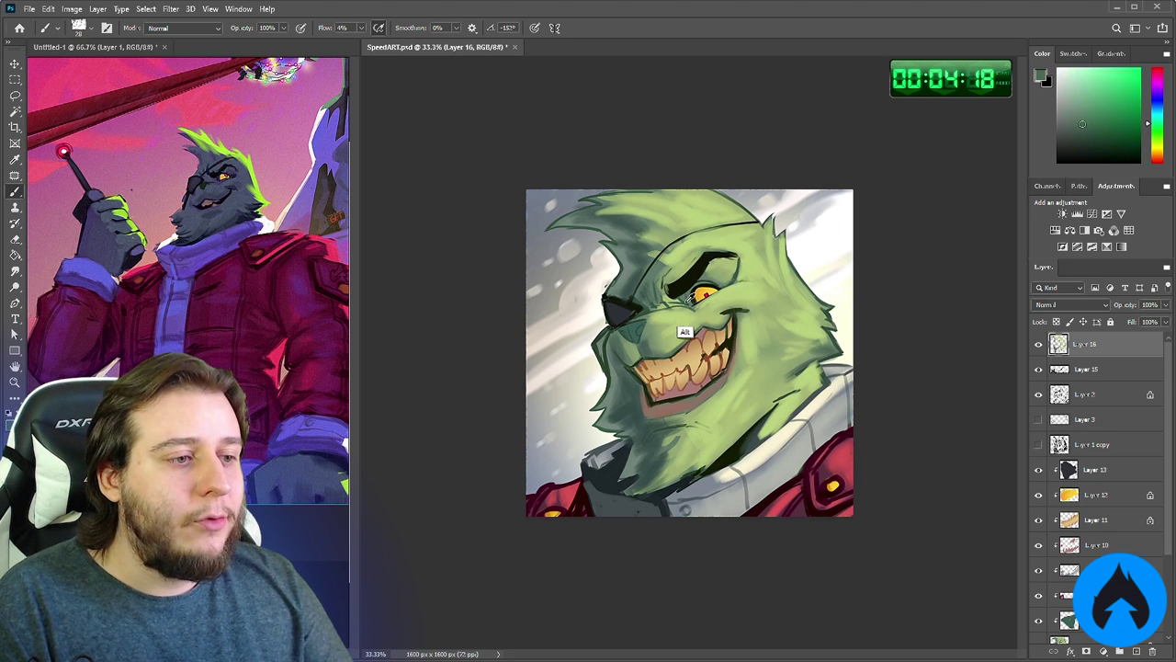
pyautogui.moveTo(1092, 148)
pyautogui.mouseDown()
pyautogui.moveTo(1092, 121)
pyautogui.moveTo(1130, 148)
pyautogui.mouseUp()
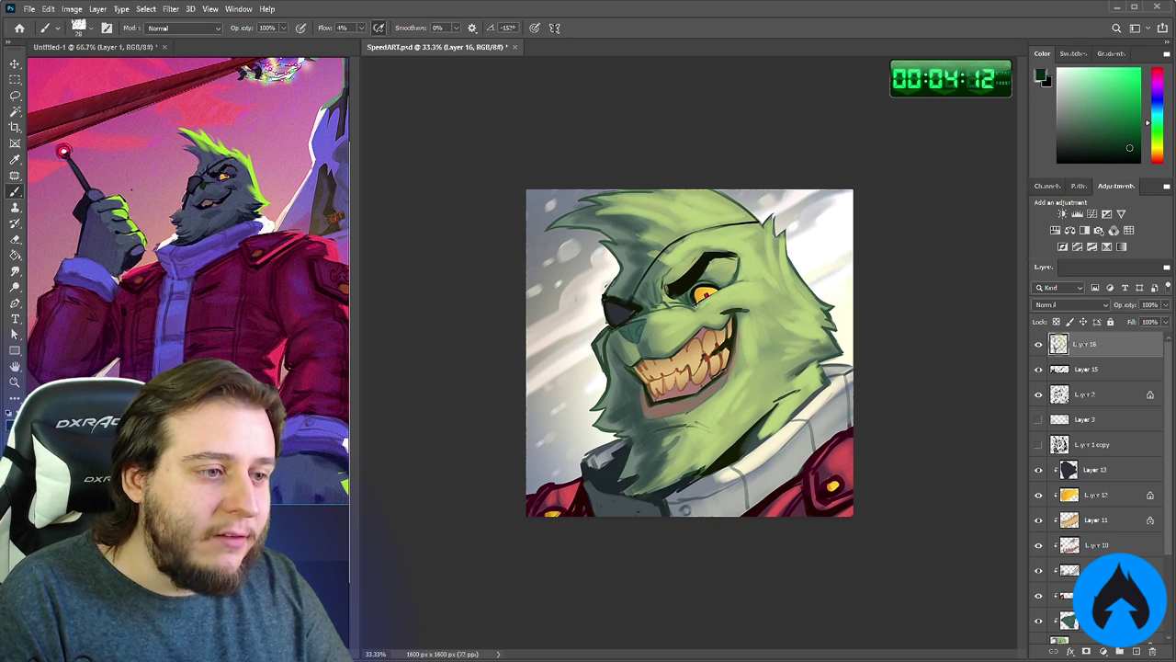
pyautogui.moveTo(712, 295); pyautogui.dragTo(720, 291)
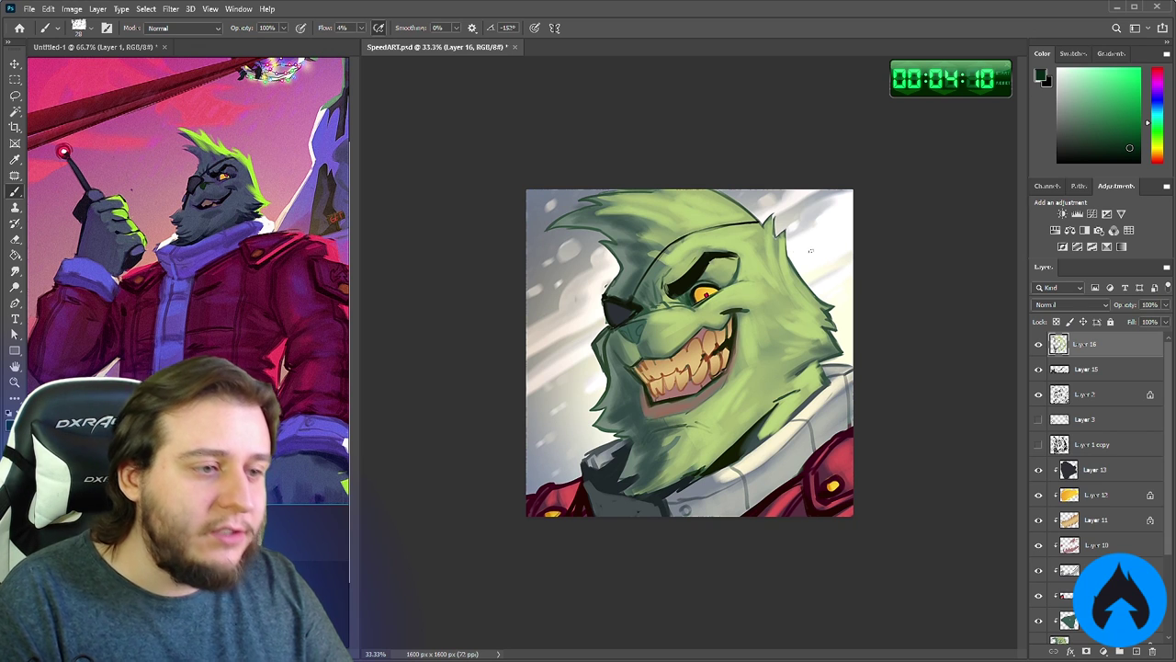
# Tint the skin around the open eye with a muted blue, then blend the brow area with a sampled grey-green and a 51 px brush
pyautogui.moveTo(1160, 123); pyautogui.dragTo(1158, 100)
pyautogui.click(1121, 128)
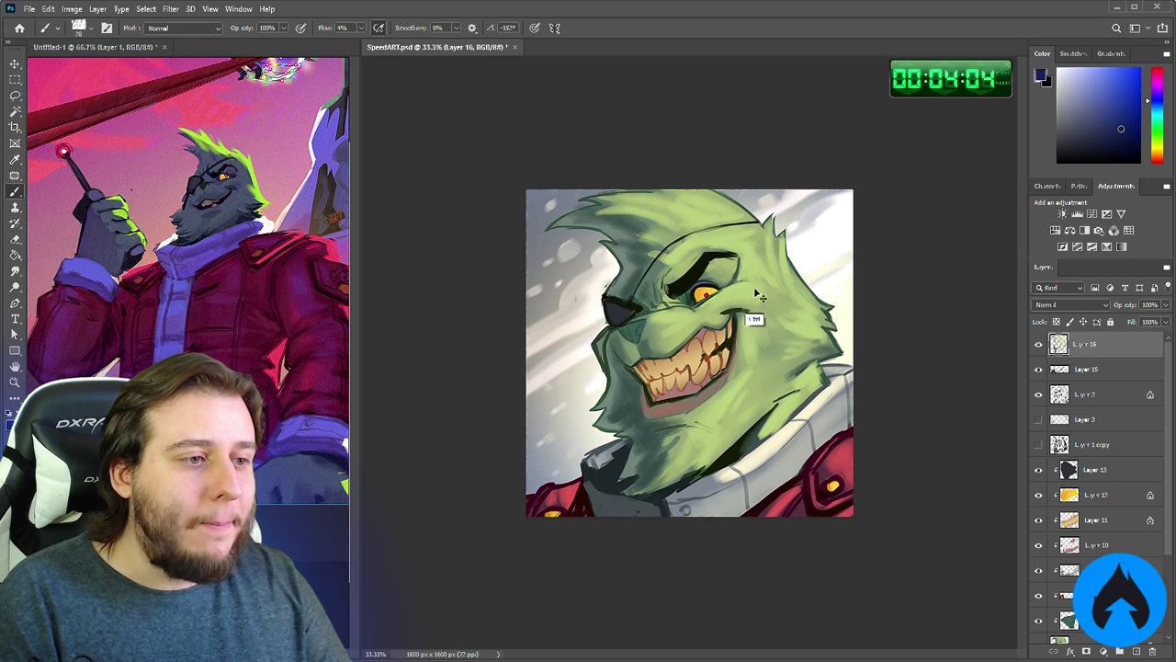
pyautogui.click(1085, 120)
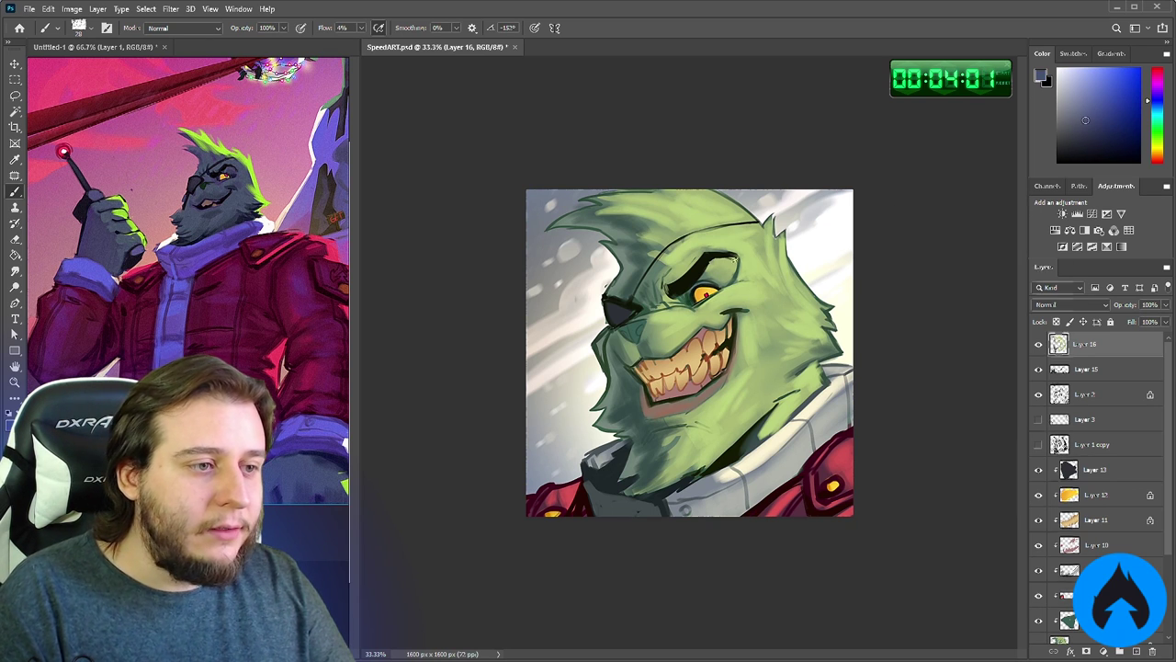
pyautogui.rightClick(704, 285)
pyautogui.keyDown('alt'); pyautogui.click(708, 278); pyautogui.keyUp('alt')
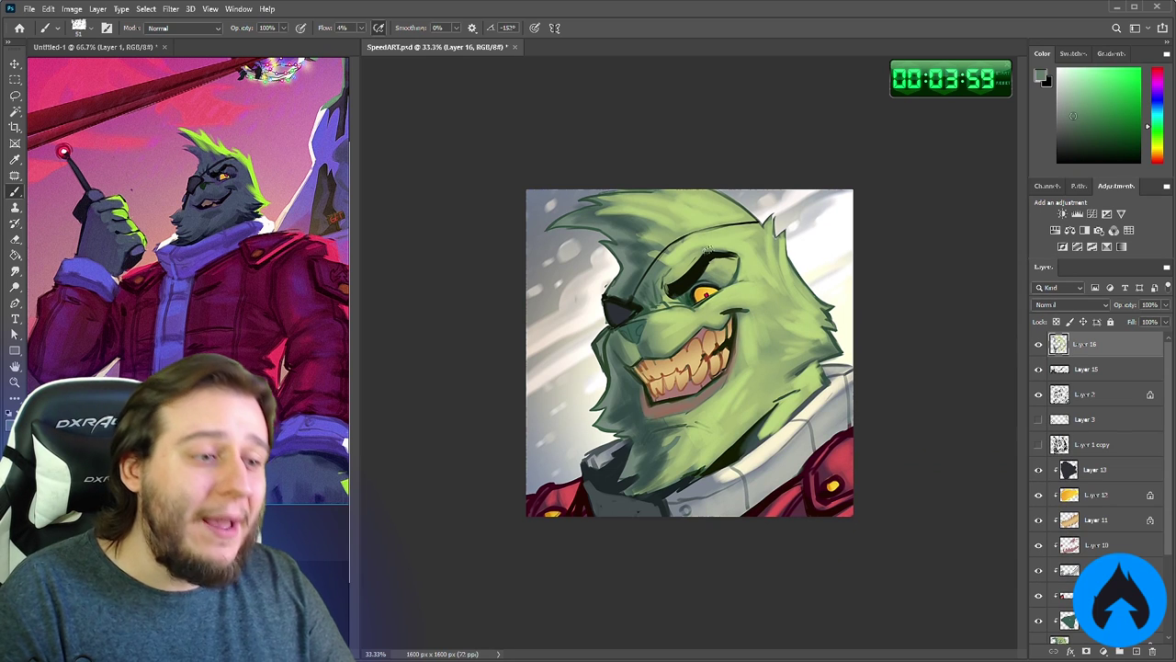
# Sample the forehead's light green, shrink the brush, raise its flow, and paint crisp highlights between the eyes and on the muzzle
pyautogui.rightClick(667, 300)
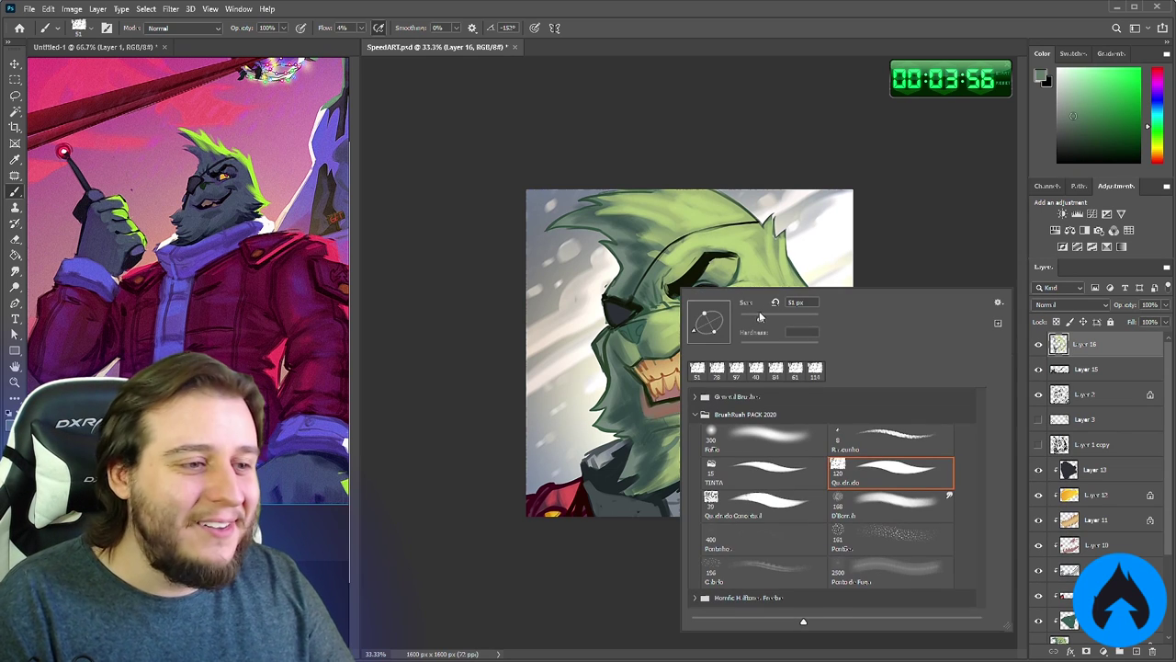
pyautogui.keyDown('alt'); pyautogui.click(713, 232); pyautogui.keyUp('alt')
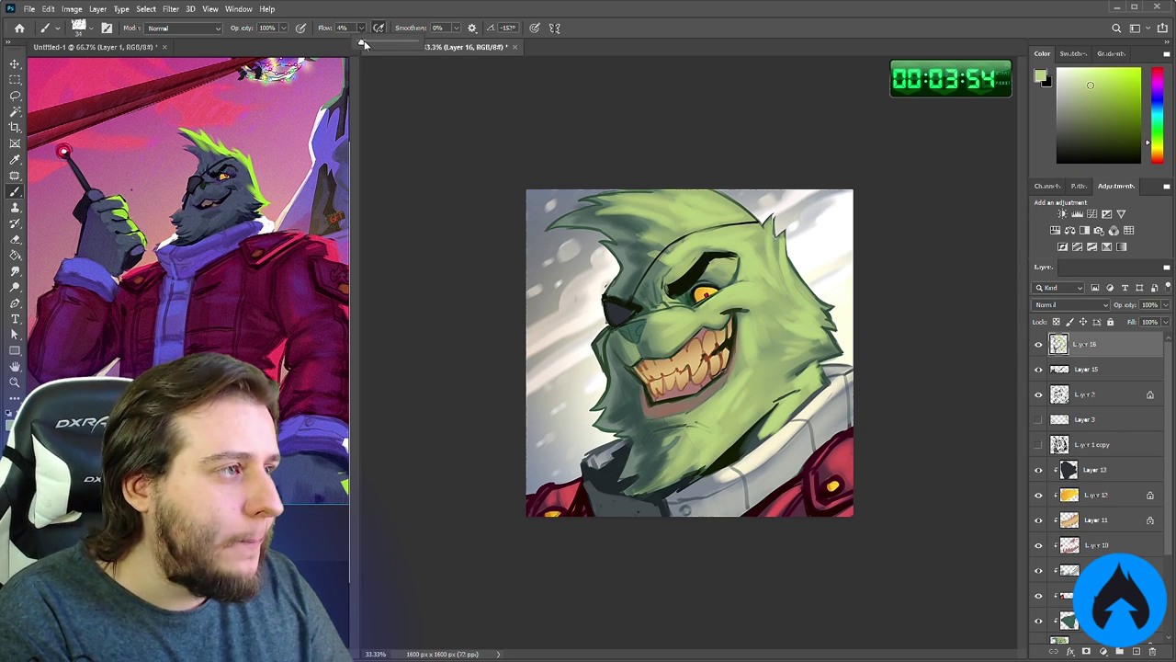
pyautogui.hotkey('shift', '1')
pyautogui.hotkey('shift', '7')
pyautogui.hotkey('ctrl', 's')
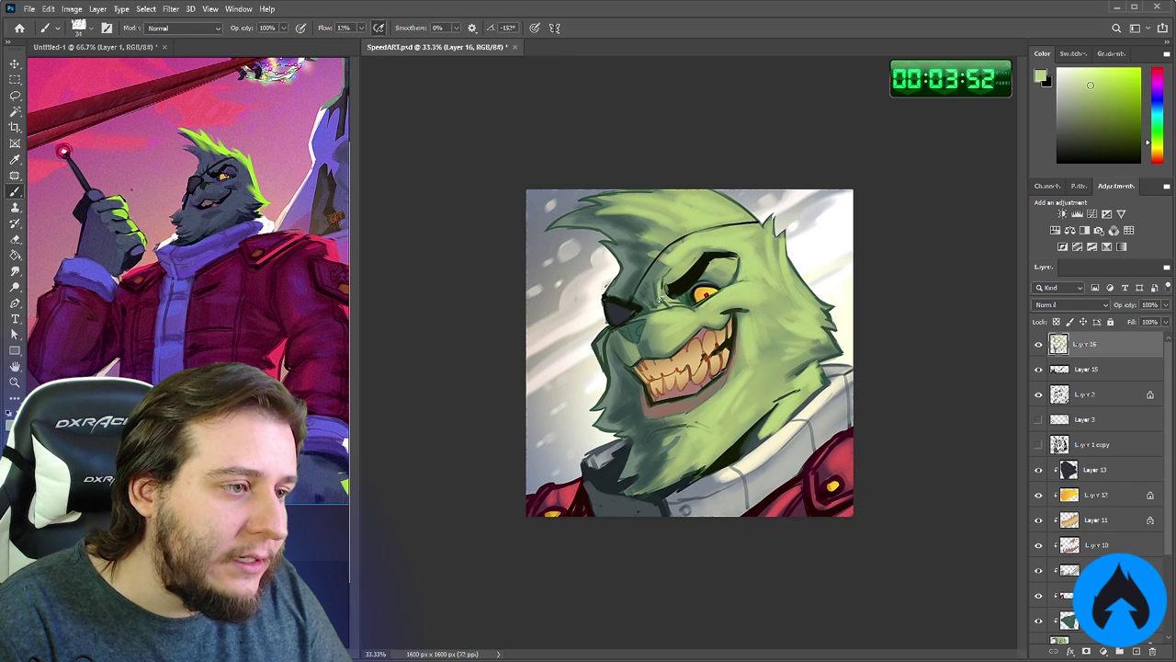
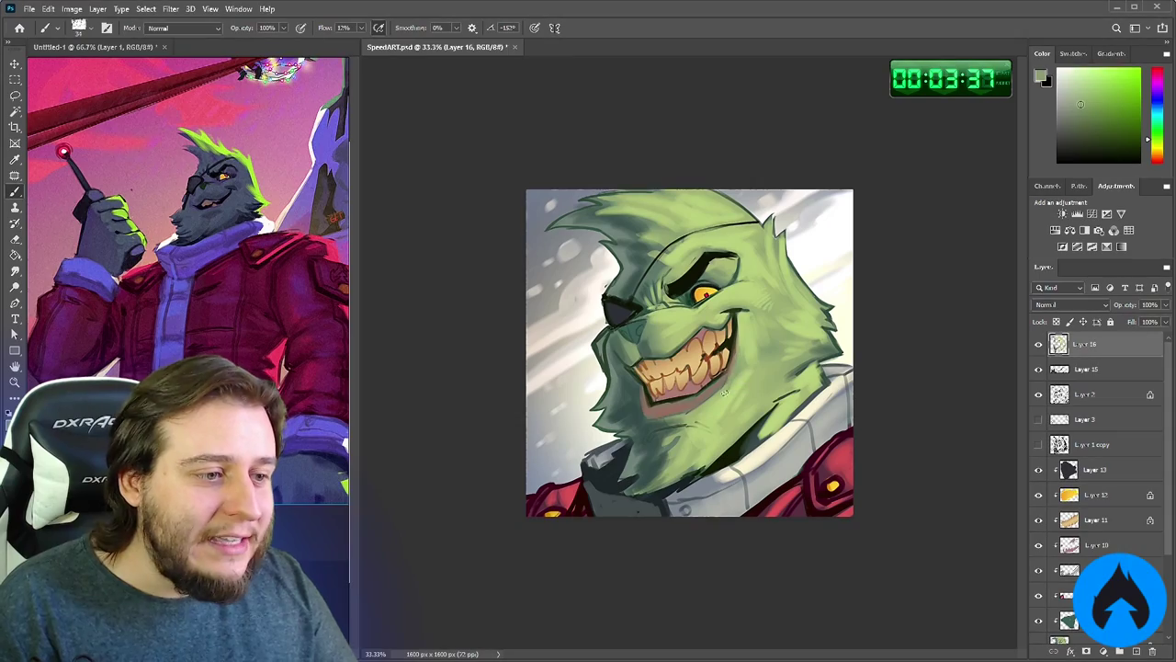
# Sample muted and deeper reds from the mouth and paint them onto the lower lip and the gums around the lower teeth
pyautogui.keyDown('alt'); pyautogui.click(683, 420); pyautogui.keyUp('alt')
pyautogui.keyDown('alt'); pyautogui.click(687, 419); pyautogui.keyUp('alt')
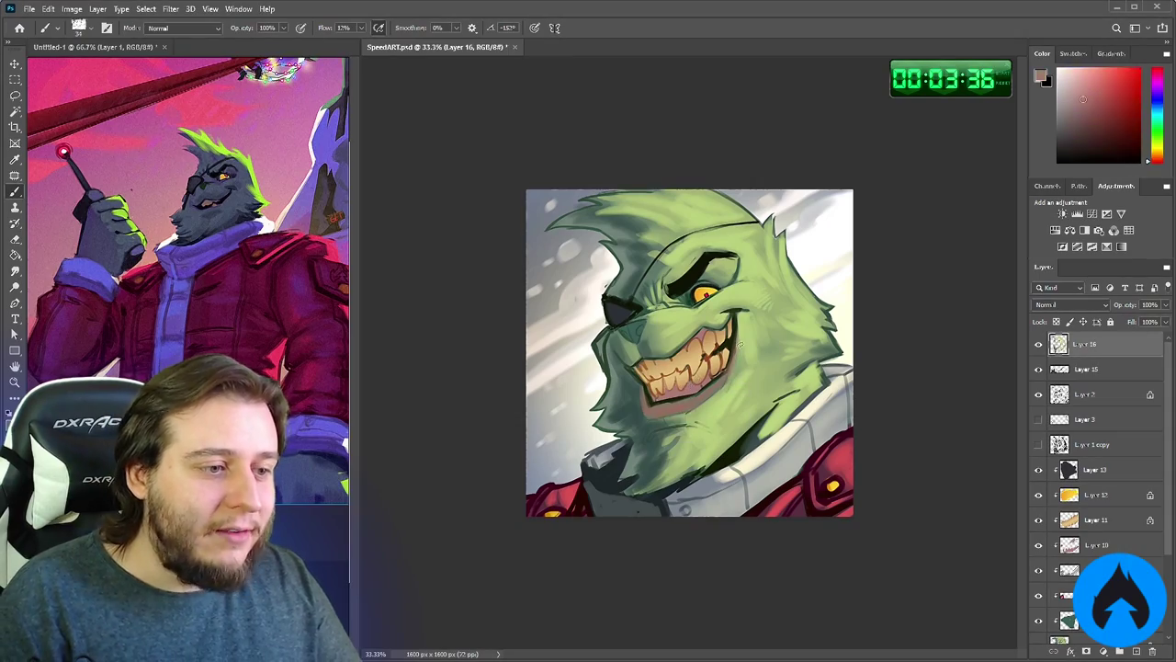
pyautogui.keyDown('alt'); pyautogui.click(666, 388); pyautogui.keyUp('alt')
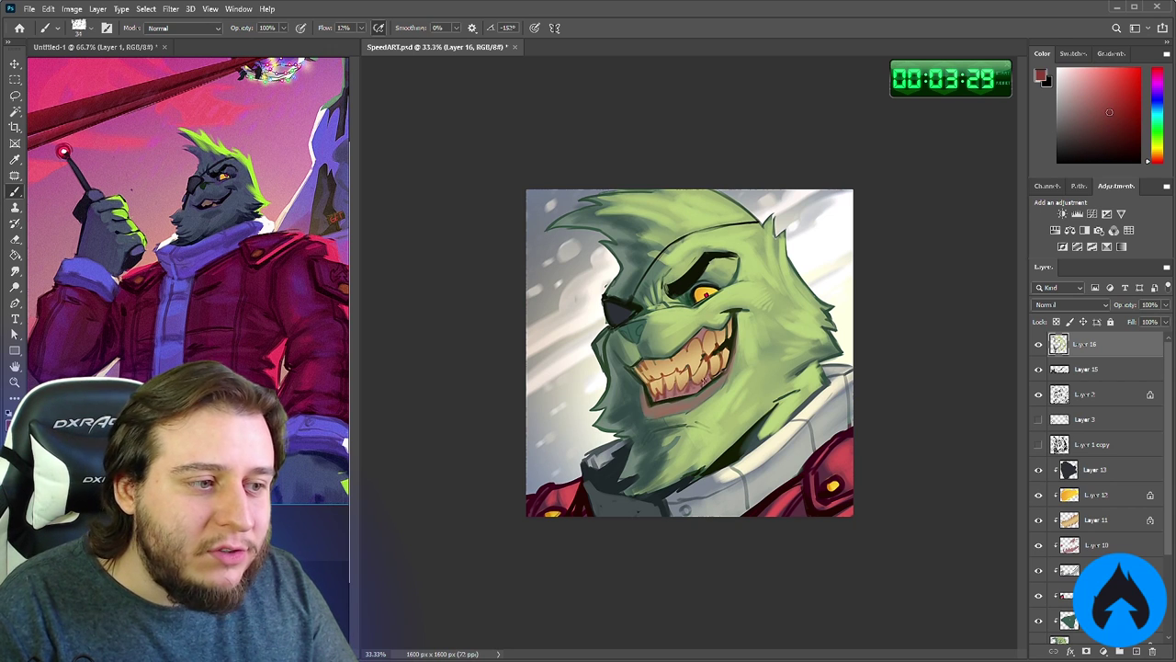
# Highlight the teeth with a sampled cream, and darken the mouth and nose creases with dark teal using a 20 px brush at 40% flow
pyautogui.keyDown('alt'); pyautogui.click(695, 360); pyautogui.keyUp('alt')
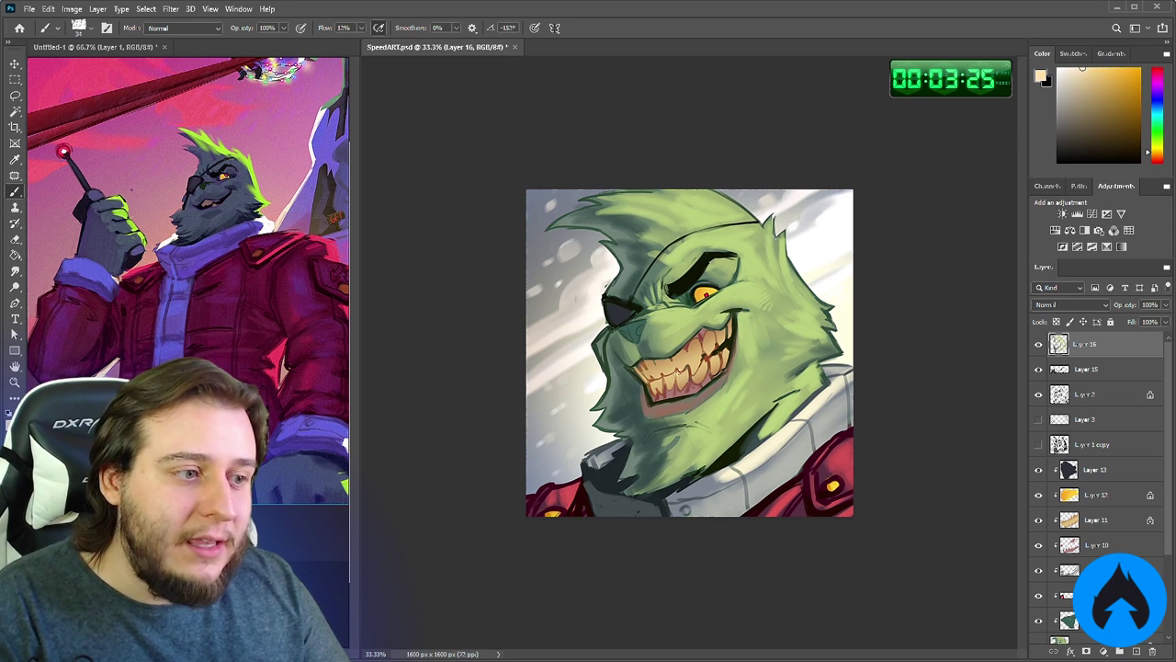
pyautogui.moveTo(658, 366)
pyautogui.mouseDown()
pyautogui.moveTo(721, 333)
pyautogui.moveTo(715, 357)
pyautogui.moveTo(662, 379)
pyautogui.mouseUp()
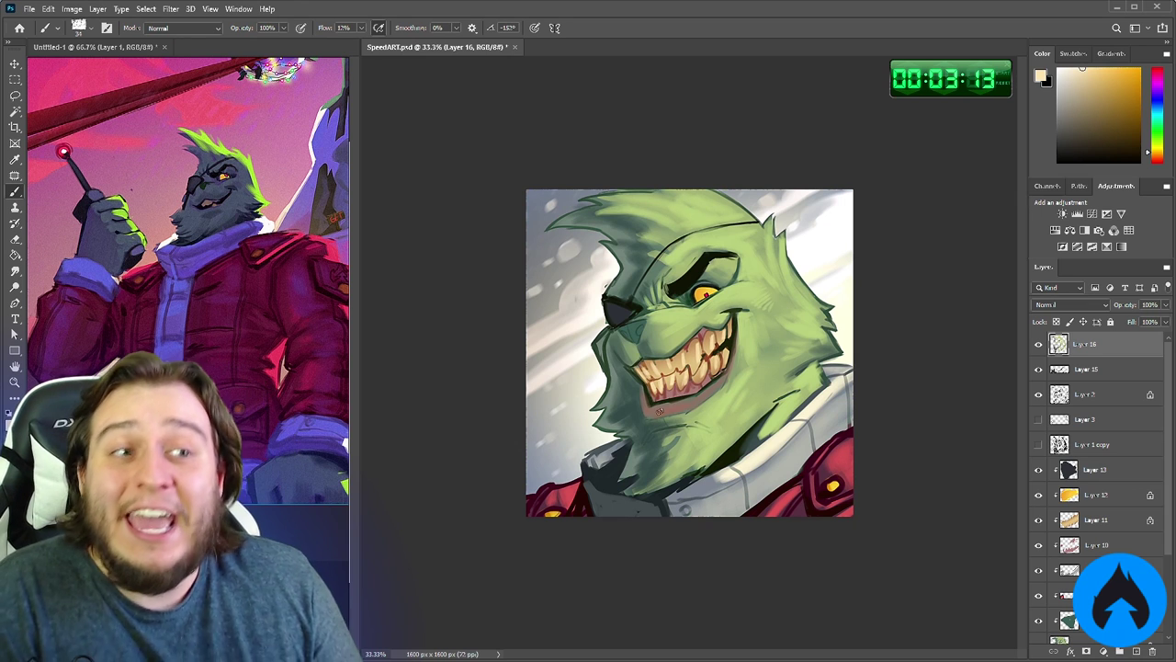
pyautogui.keyDown('alt'); pyautogui.click(654, 353); pyautogui.keyUp('alt')
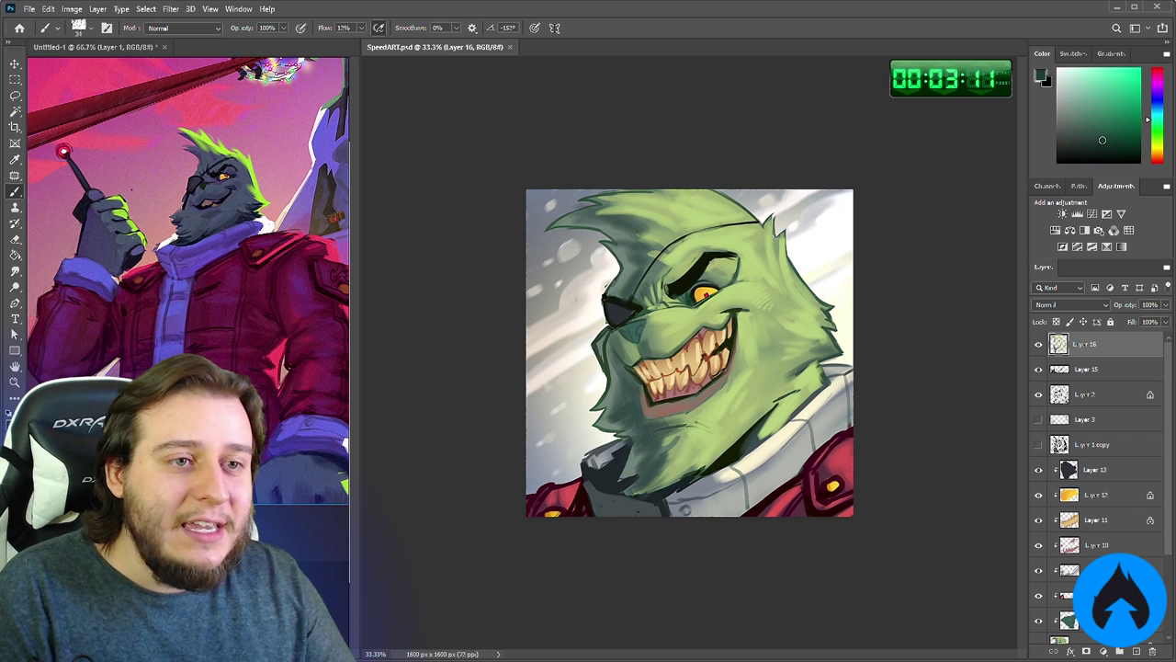
pyautogui.moveTo(1159, 125); pyautogui.dragTo(1160, 118)
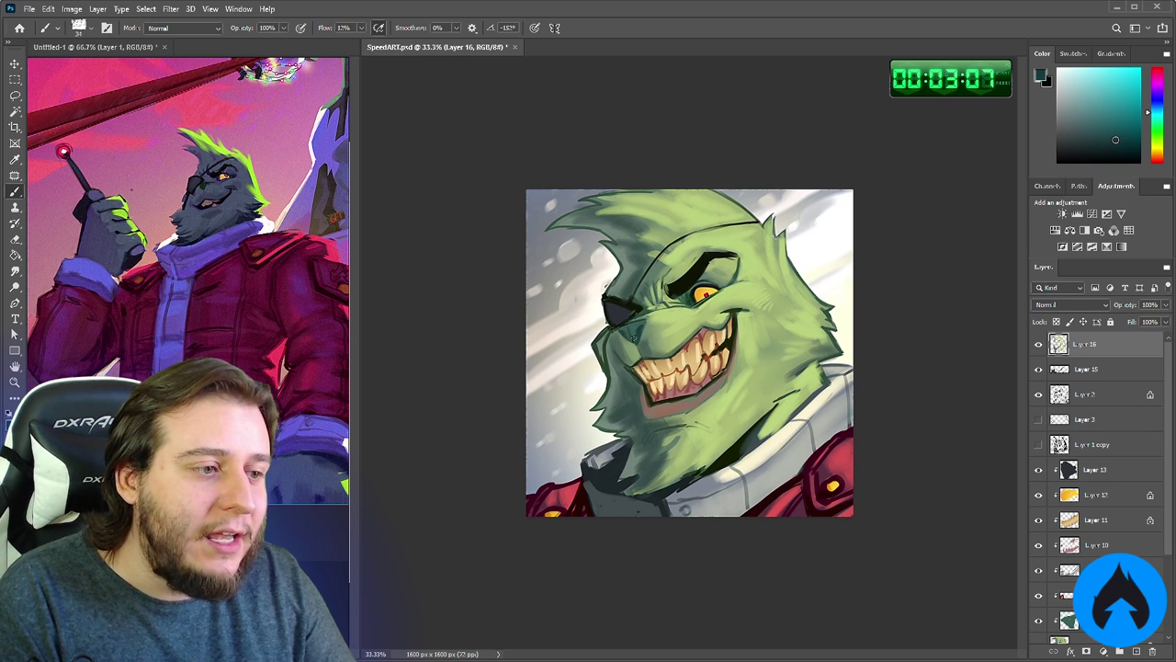
pyautogui.click(1129, 151)
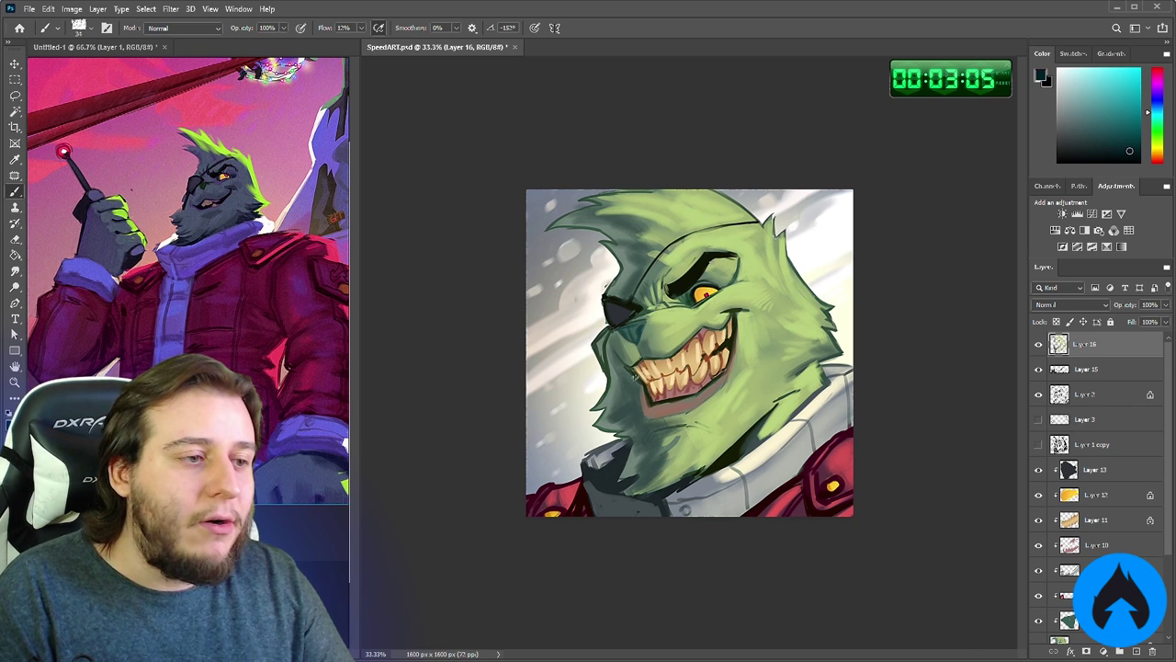
pyautogui.rightClick(636, 377)
pyautogui.moveTo(700, 349); pyautogui.dragTo(706, 348)
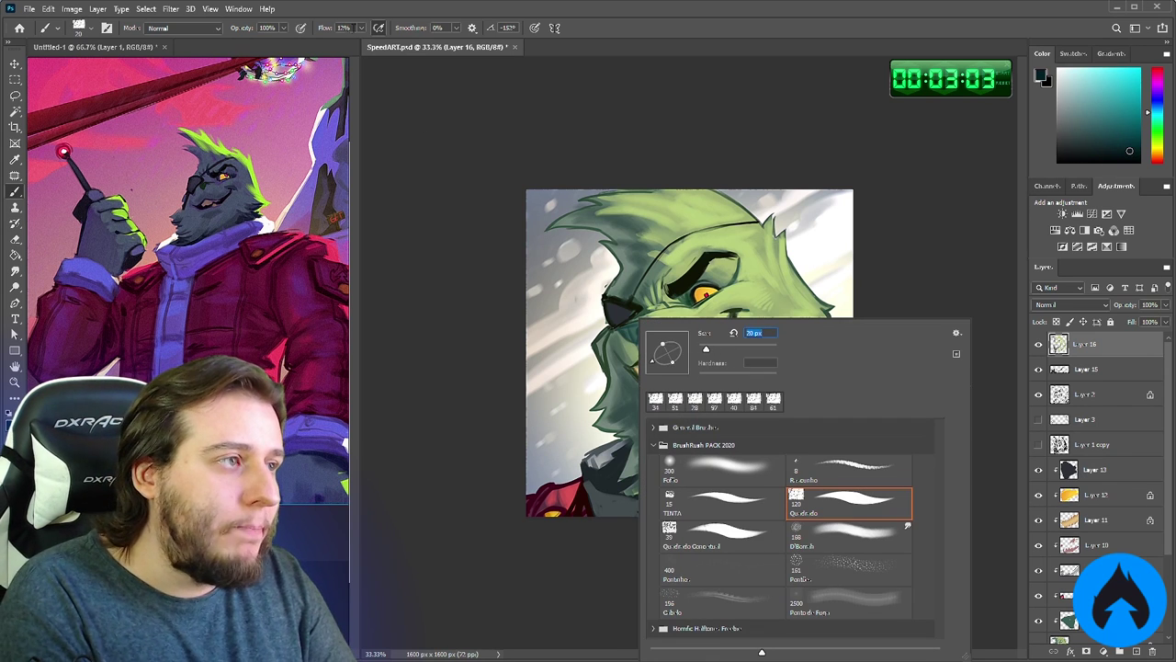
pyautogui.press('Return')
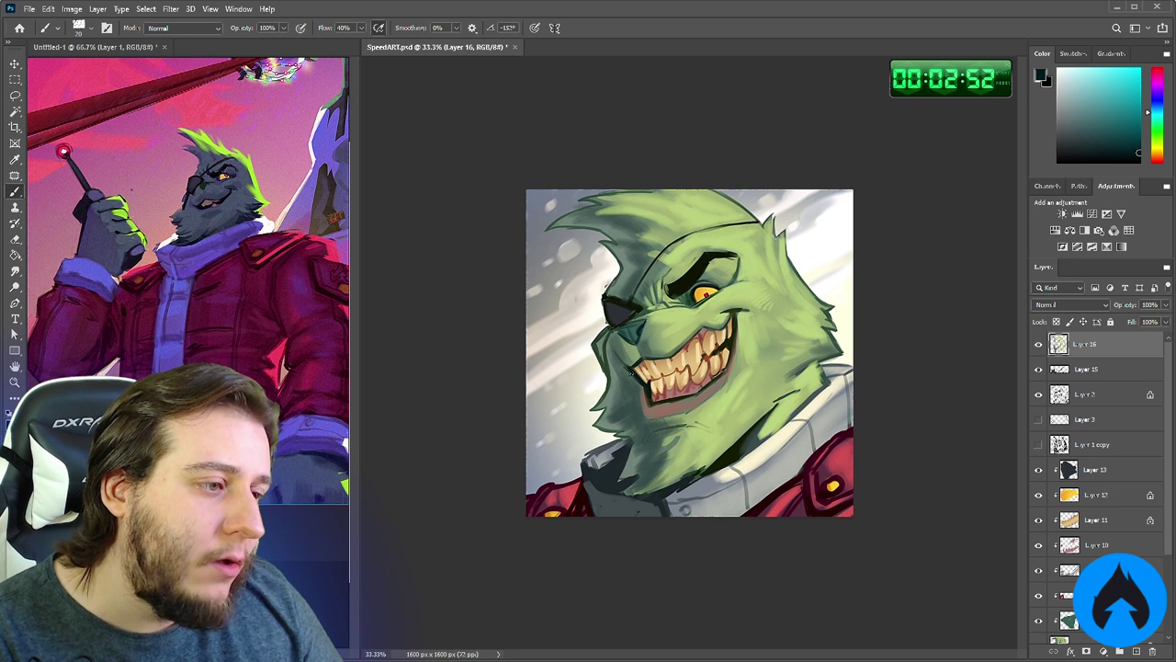
# Sample light and grey greens from the cheek fur, and paint small crease strokes beside the smile corner and on the chin
pyautogui.keyDown('alt'); pyautogui.click(744, 312); pyautogui.keyUp('alt')
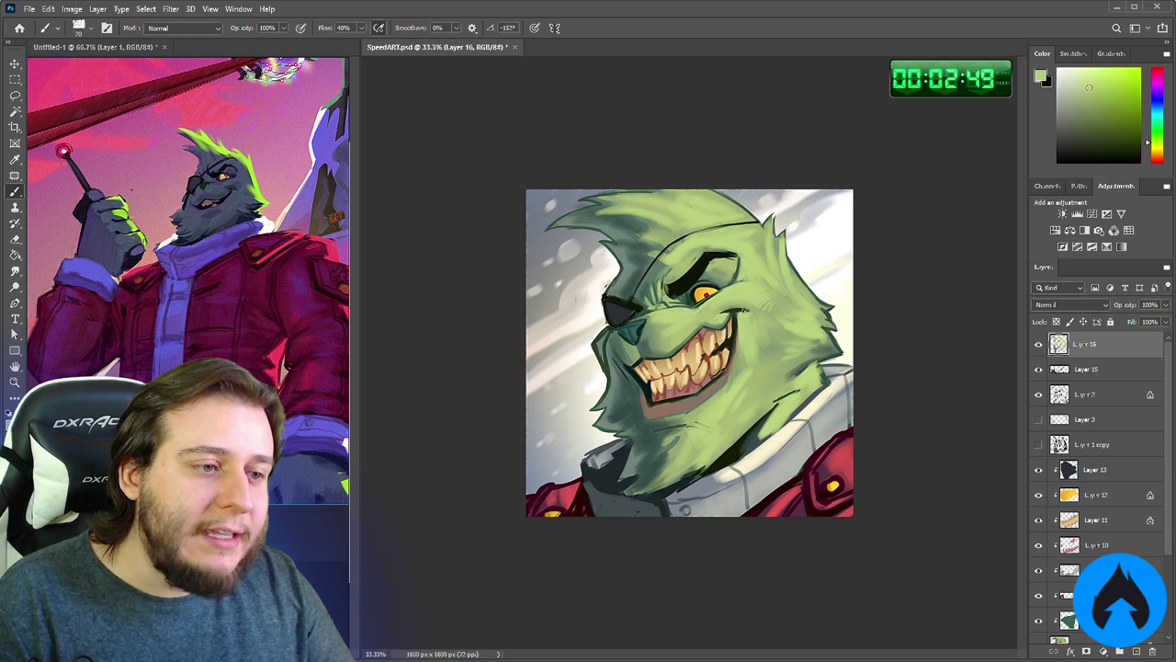
pyautogui.keyDown('alt'); pyautogui.click(826, 354); pyautogui.keyUp('alt')
pyautogui.moveTo(744, 316); pyautogui.dragTo(746, 342)
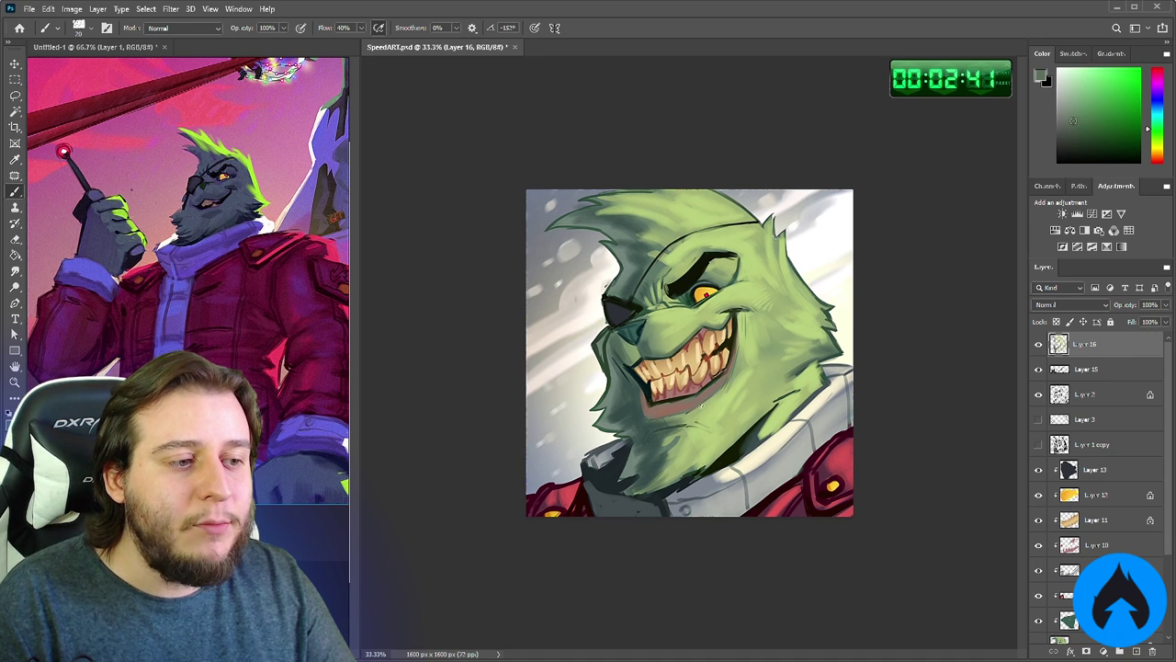
pyautogui.moveTo(686, 427); pyautogui.dragTo(706, 428)
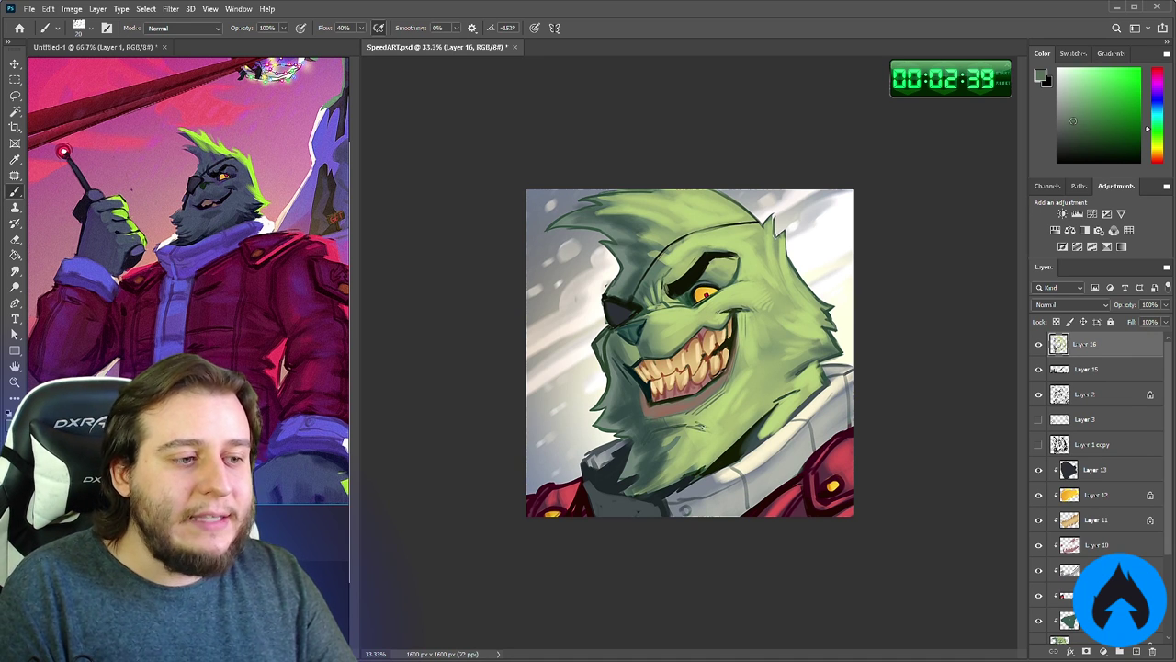
# Sample dark greens from the shadow under the jaw, and paint darker fur strokes on the chin and beard
pyautogui.keyDown('alt'); pyautogui.click(732, 452); pyautogui.keyUp('alt')
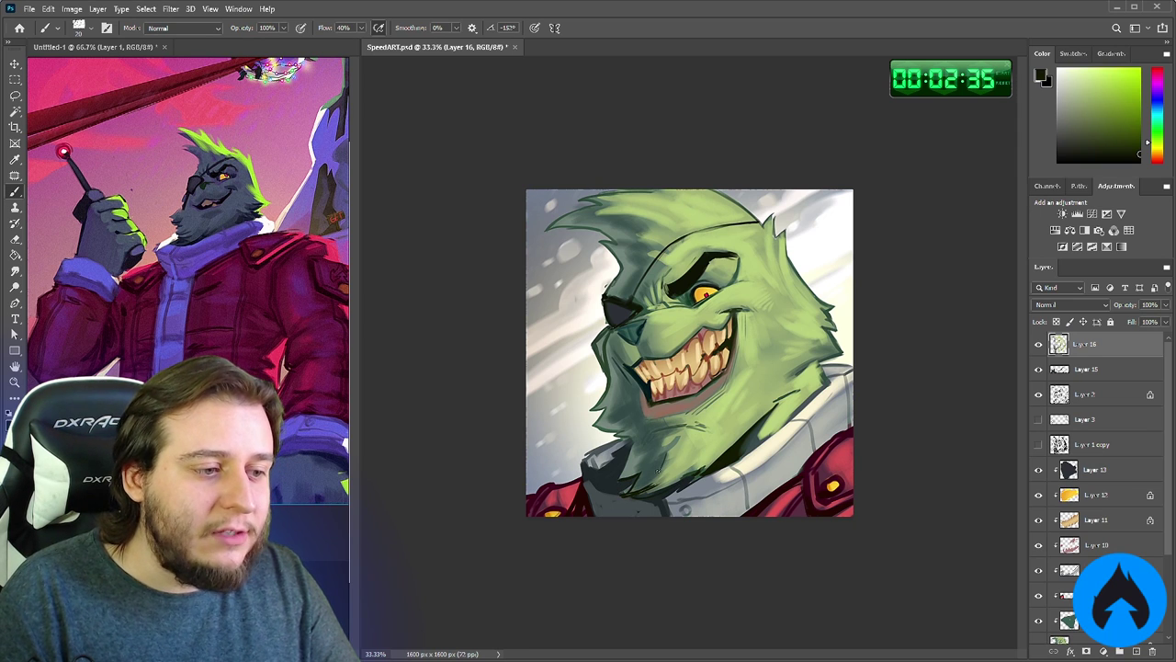
pyautogui.keyDown('alt'); pyautogui.click(732, 448); pyautogui.keyUp('alt')
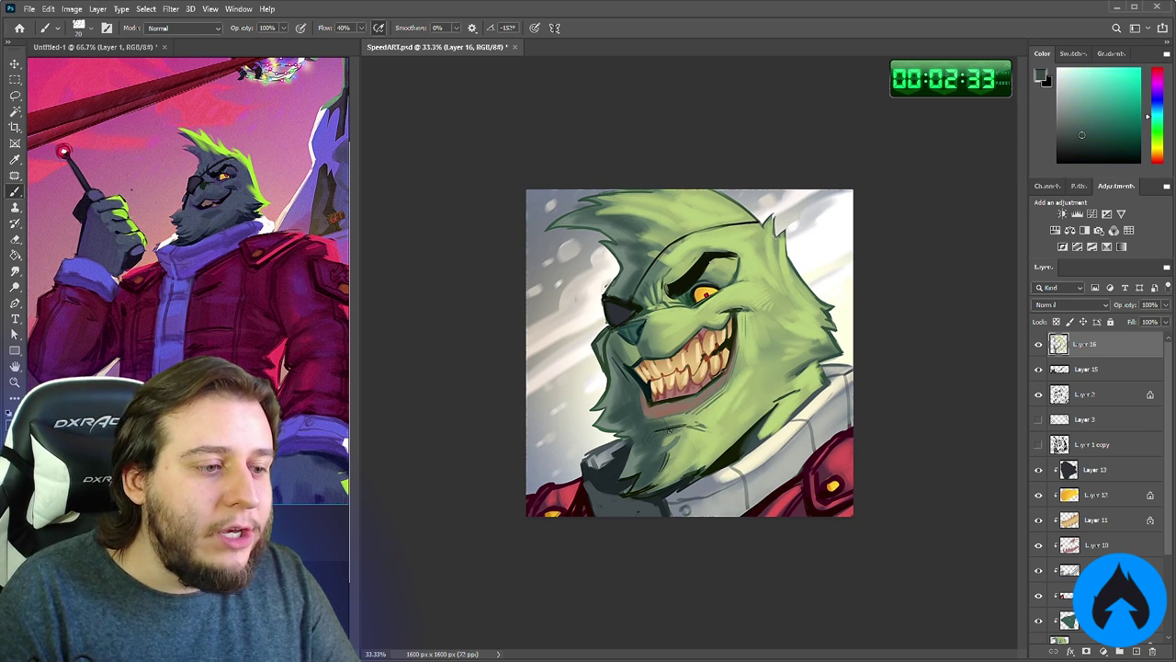
pyautogui.keyDown('alt'); pyautogui.click(743, 449); pyautogui.keyUp('alt')
pyautogui.moveTo(662, 429)
pyautogui.mouseDown()
pyautogui.moveTo(686, 428)
pyautogui.moveTo(659, 415)
pyautogui.mouseUp()
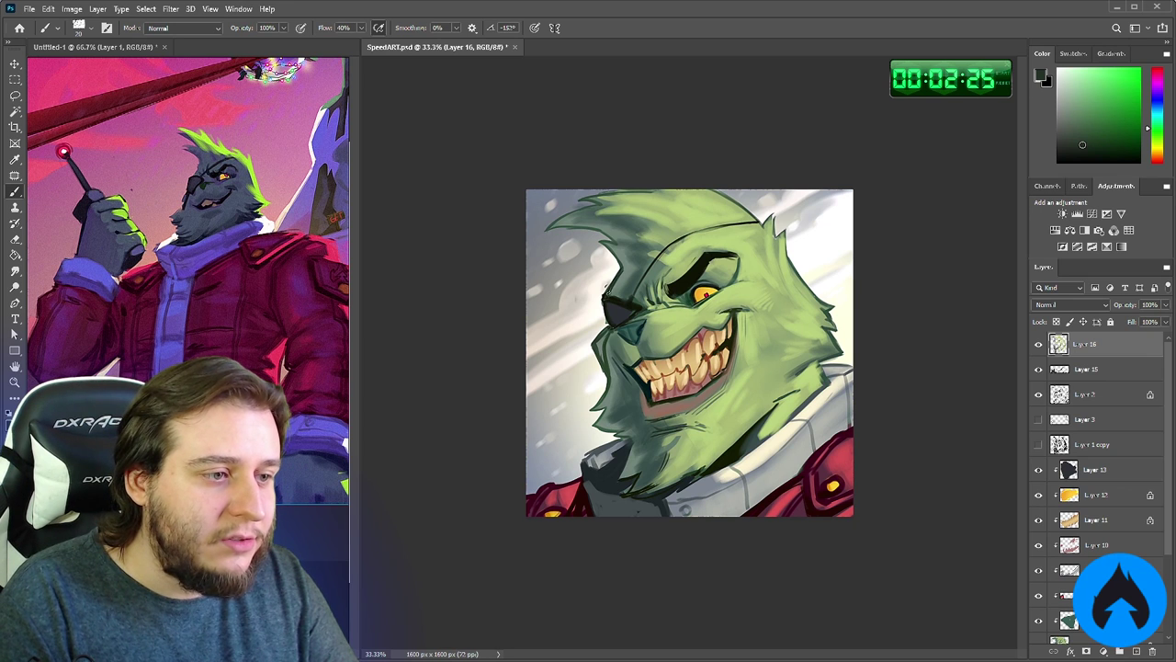
# On a new top layer, paint a white rim light along the shadowed edge of the hair, face and beard with a 40 px brush
pyautogui.rightClick(705, 266)
pyautogui.moveTo(775, 298); pyautogui.dragTo(782, 298)
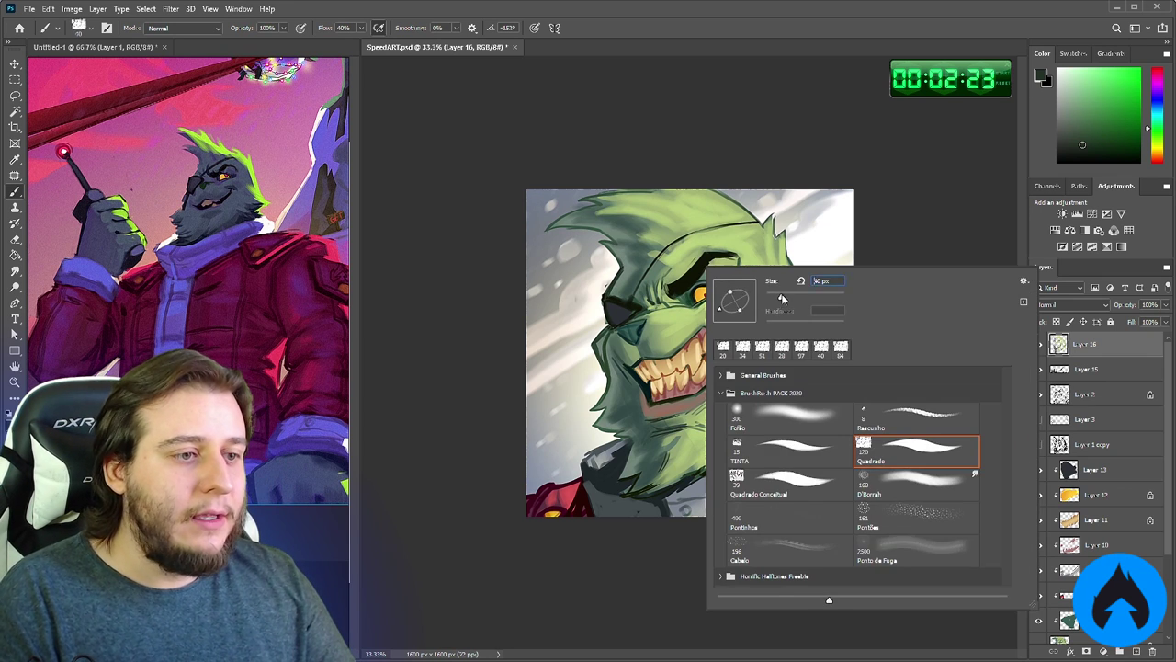
pyautogui.click(813, 69)
pyautogui.press('x')
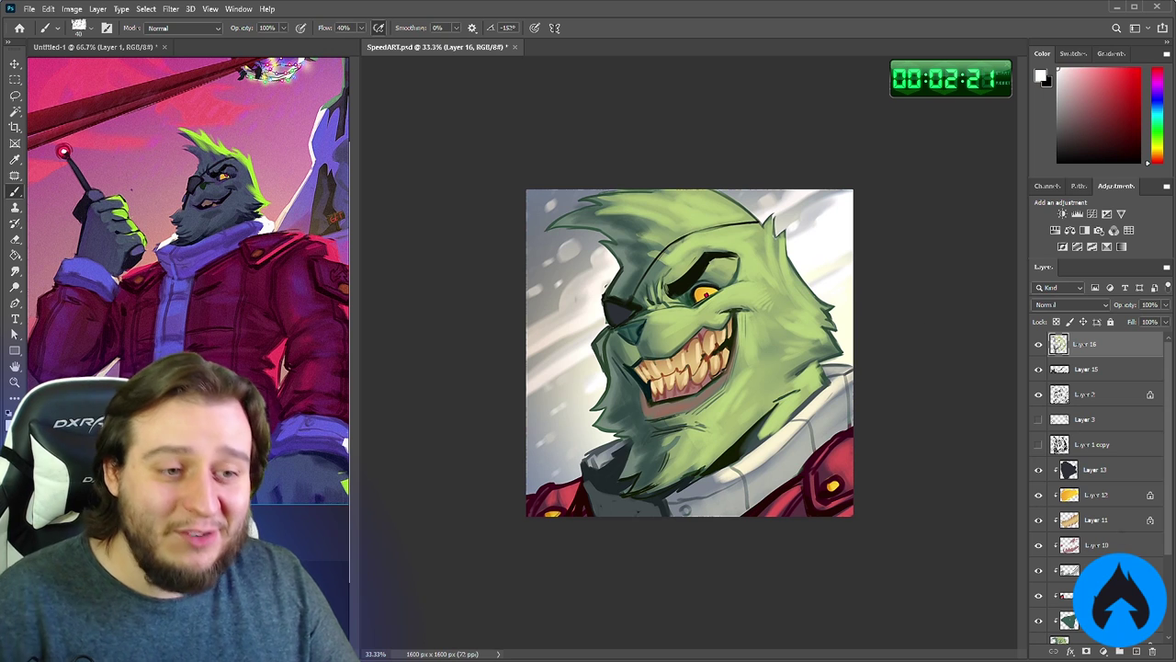
pyautogui.click(1136, 650)
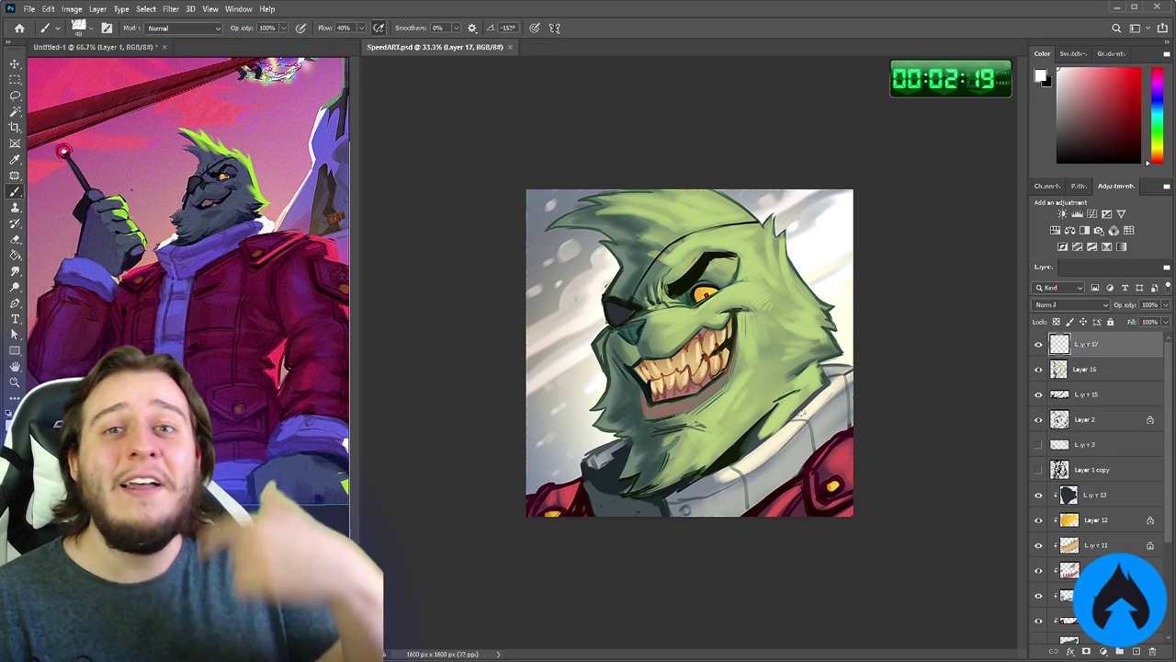
pyautogui.moveTo(551, 229)
pyautogui.mouseDown()
pyautogui.moveTo(620, 243)
pyautogui.moveTo(627, 266)
pyautogui.moveTo(606, 293)
pyautogui.mouseUp()
pyautogui.moveTo(603, 335)
pyautogui.mouseDown()
pyautogui.moveTo(593, 347)
pyautogui.moveTo(611, 399)
pyautogui.moveTo(597, 423)
pyautogui.moveTo(634, 467)
pyautogui.moveTo(629, 480)
pyautogui.mouseUp()
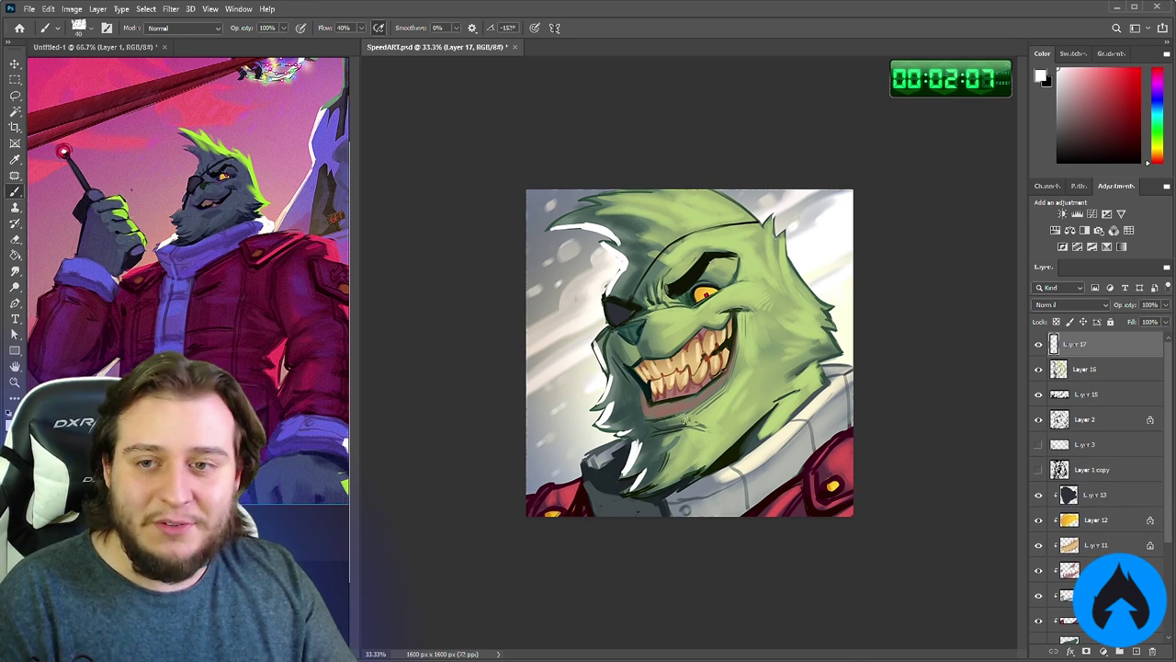
# Extend the white rim light onto the edge of the collar with a larger brush, and trim it with the textured square eraser
pyautogui.rightClick(686, 420)
pyautogui.moveTo(765, 350); pyautogui.dragTo(773, 350)
pyautogui.moveTo(595, 459)
pyautogui.mouseDown()
pyautogui.moveTo(612, 449)
pyautogui.moveTo(600, 514)
pyautogui.moveTo(596, 471)
pyautogui.mouseUp()
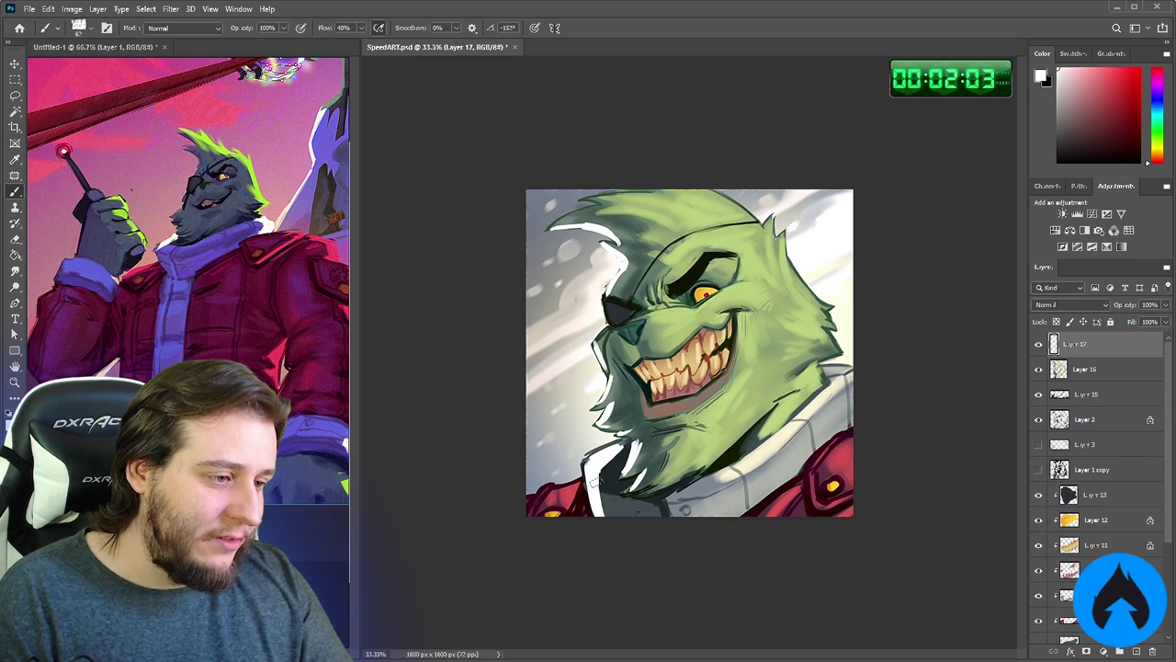
pyautogui.press('e')
pyautogui.press('b')
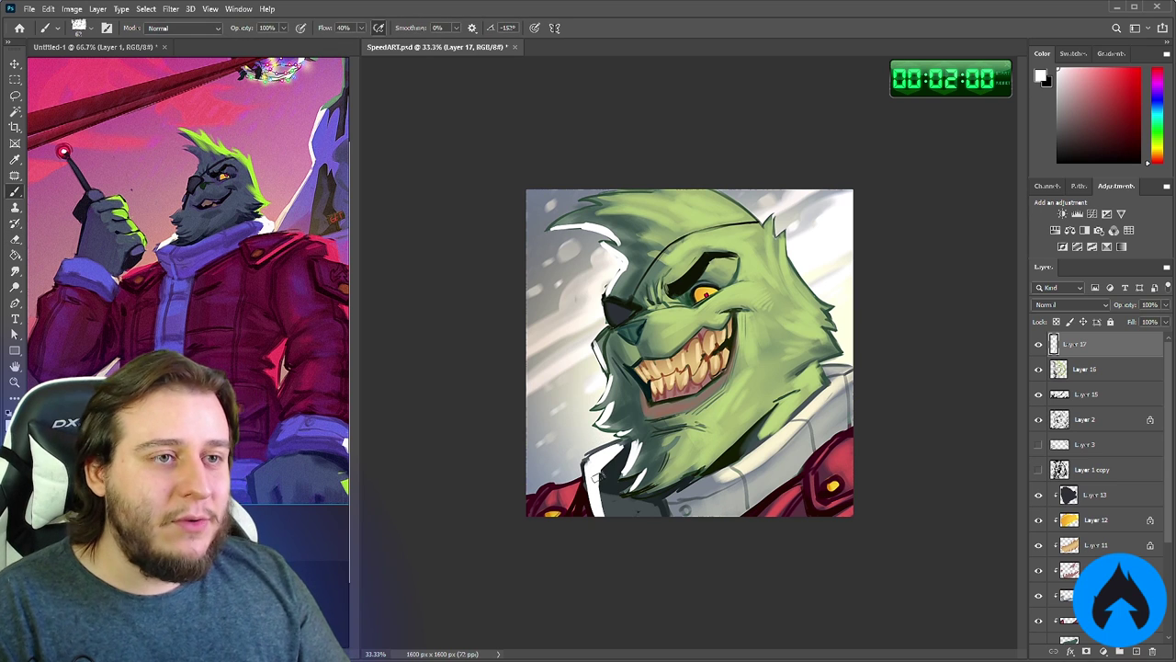
pyautogui.press('e')
pyautogui.rightClick(591, 473)
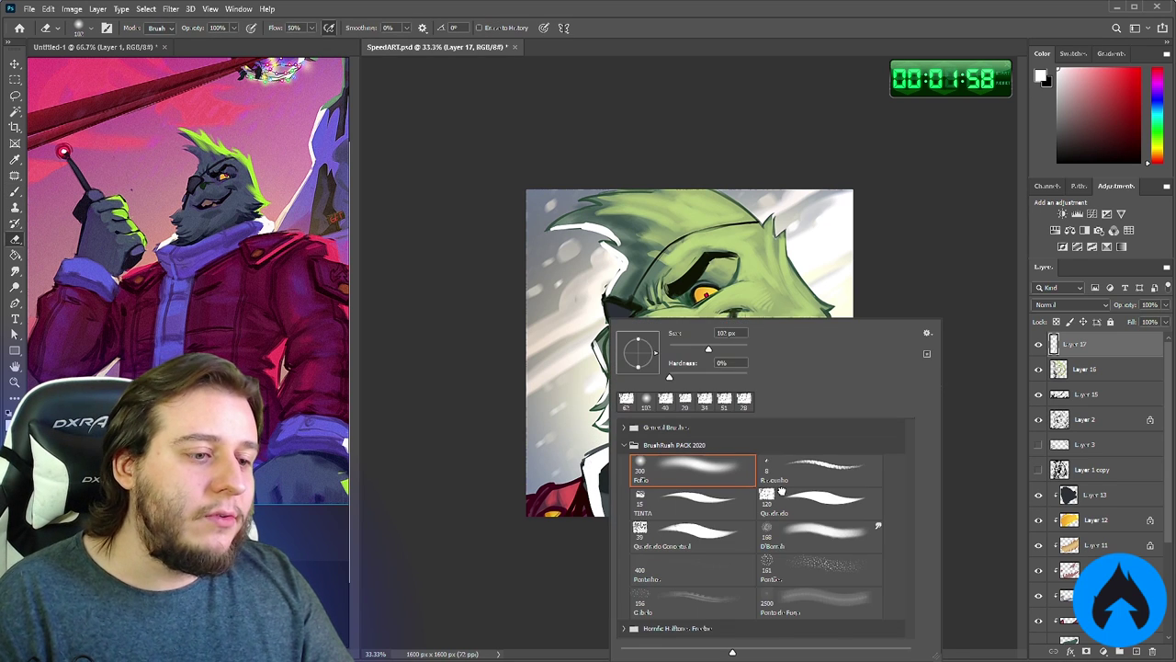
pyautogui.press('Escape')
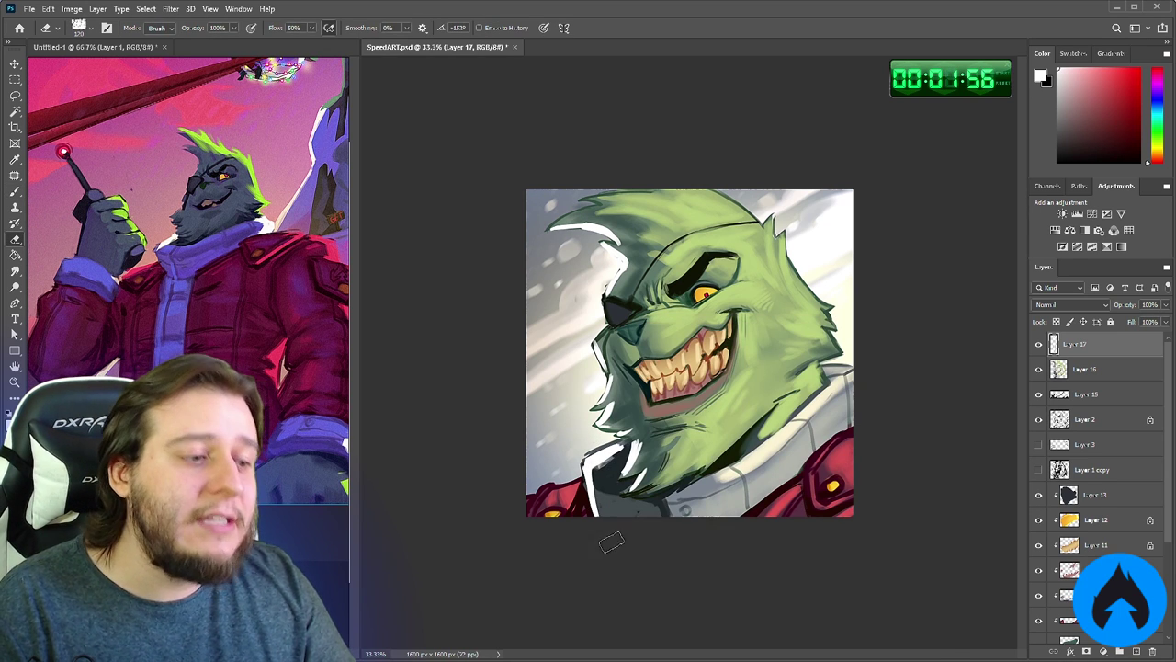
# Sample the red of the shadow-side shoulder, brighten it, and paint light red highlights on the jacket
pyautogui.press('b')
pyautogui.keyDown('alt'); pyautogui.click(567, 492); pyautogui.keyUp('alt')
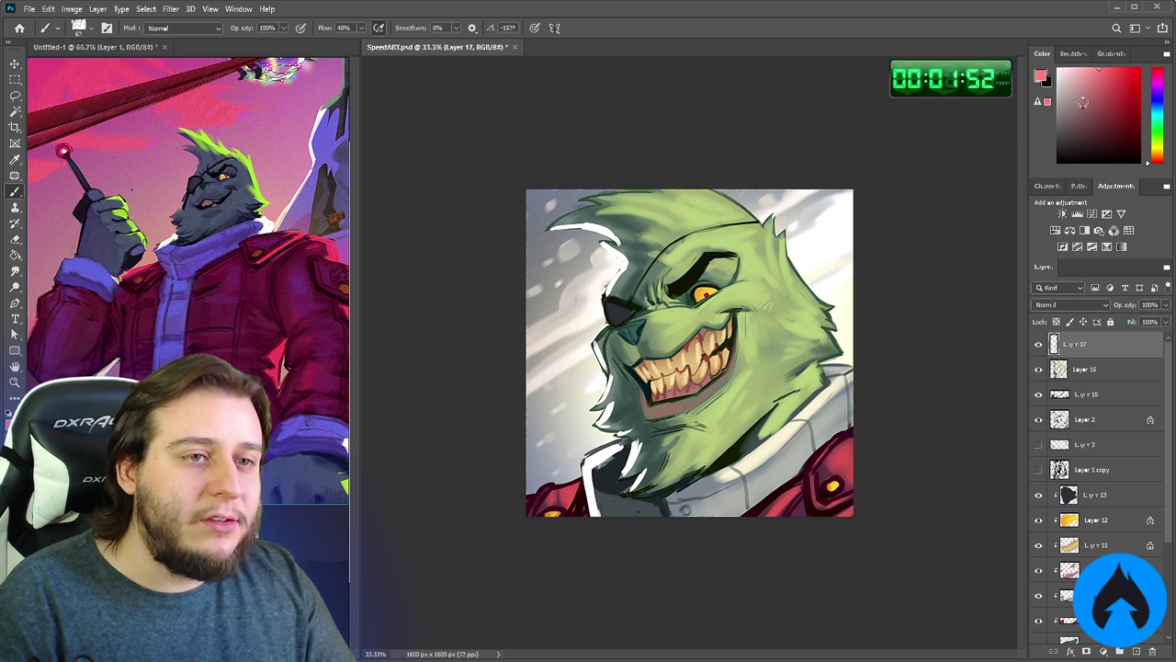
pyautogui.moveTo(567, 486); pyautogui.dragTo(541, 506)
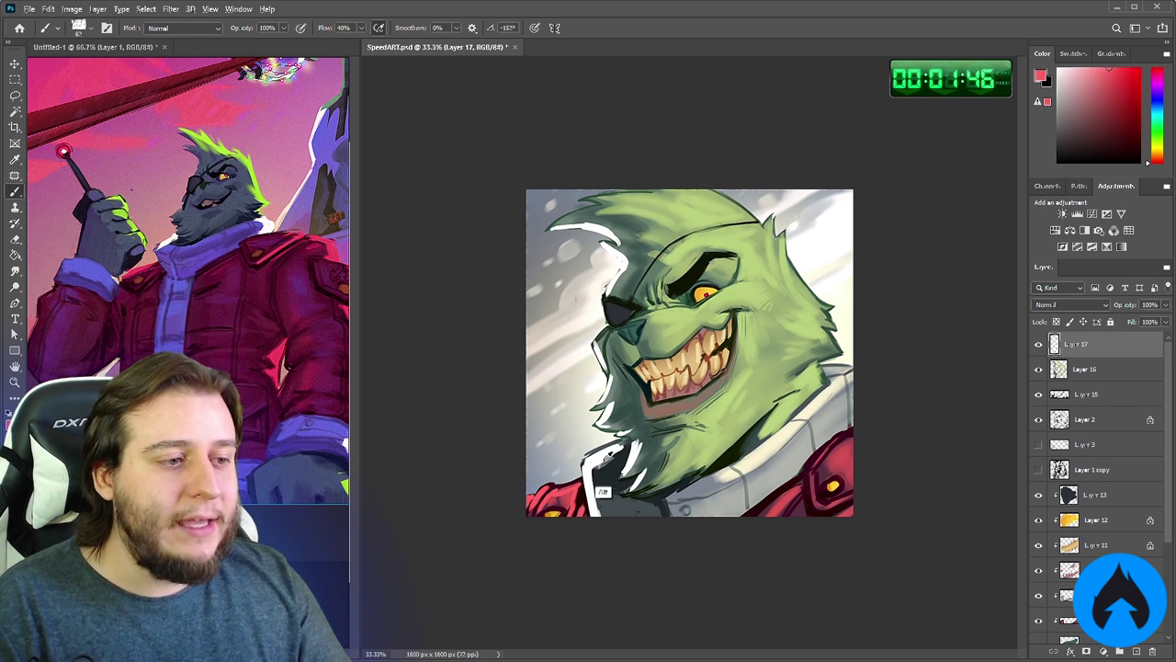
# Lock the rim-light layer's transparency and tint the fur's rim light pale yellow-green with the soft 300 px brush
pyautogui.rightClick(654, 373)
pyautogui.click(748, 465)
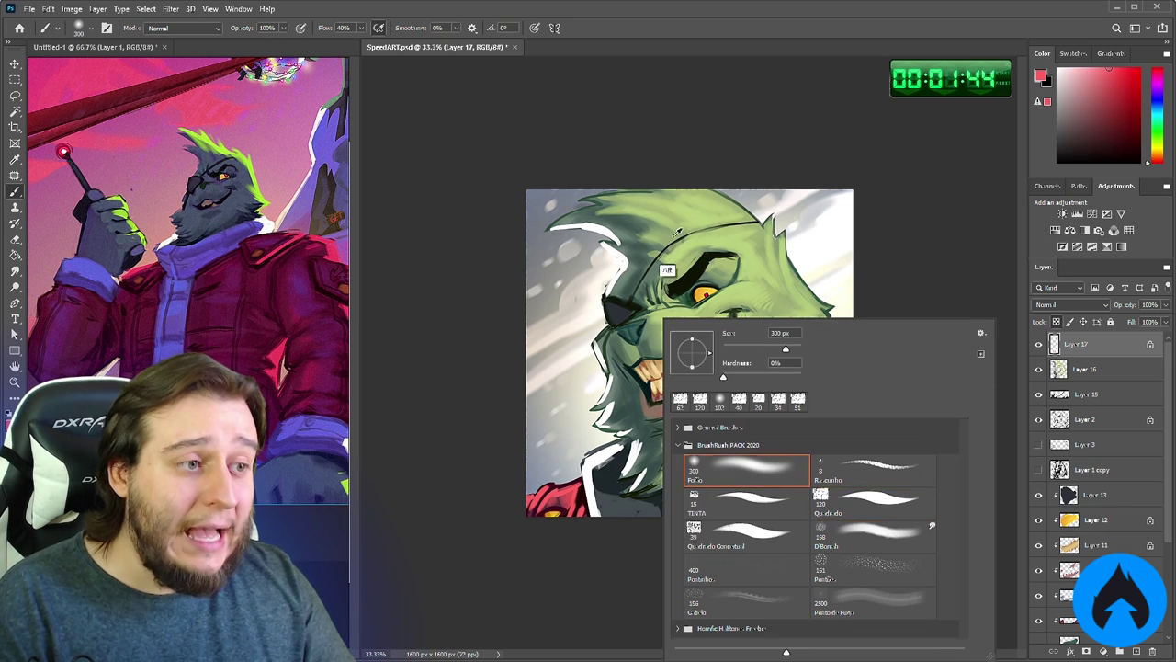
pyautogui.keyDown('alt'); pyautogui.click(689, 243); pyautogui.keyUp('alt')
pyautogui.click(1096, 69)
pyautogui.moveTo(585, 239)
pyautogui.mouseDown()
pyautogui.moveTo(643, 269)
pyautogui.moveTo(602, 279)
pyautogui.moveTo(603, 452)
pyautogui.moveTo(605, 416)
pyautogui.mouseUp()
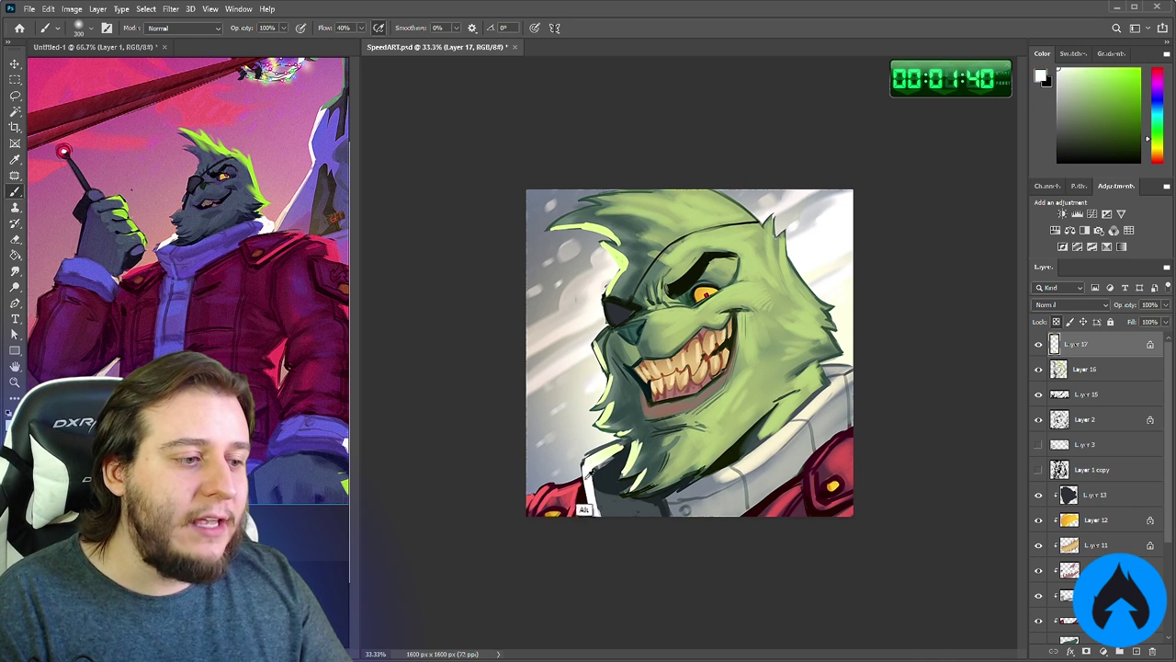
# Sample colours from the background and the coat collar, and tint the collar's rim light a pale cream
pyautogui.keyDown('alt'); pyautogui.click(598, 451); pyautogui.keyUp('alt')
pyautogui.keyDown('alt'); pyautogui.click(555, 446); pyautogui.keyUp('alt')
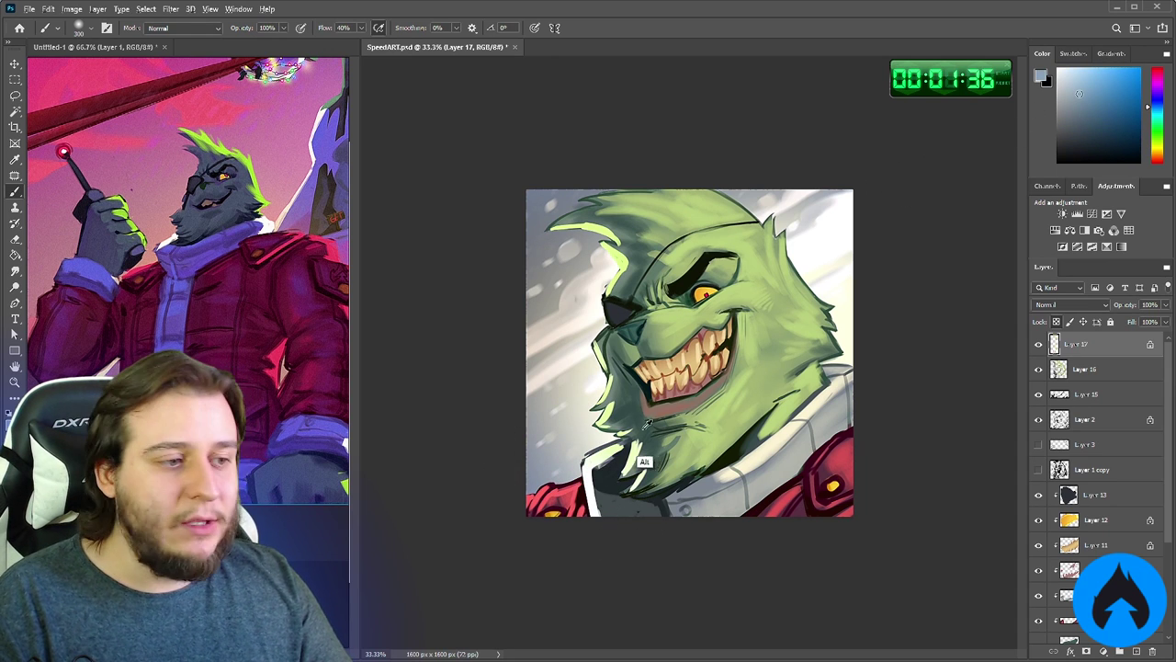
pyautogui.keyDown('alt'); pyautogui.click(609, 433); pyautogui.keyUp('alt')
pyautogui.keyDown('alt'); pyautogui.click(684, 500); pyautogui.keyUp('alt')
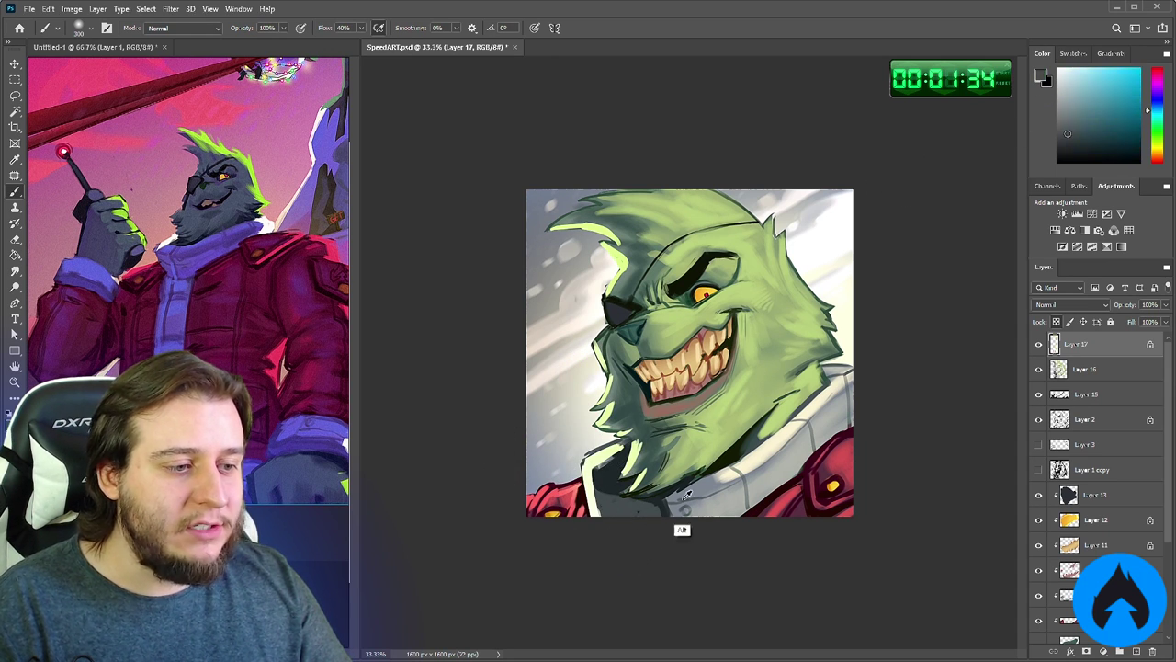
pyautogui.keyDown('alt'); pyautogui.click(716, 487); pyautogui.keyUp('alt')
pyautogui.keyDown('alt'); pyautogui.click(731, 476); pyautogui.keyUp('alt')
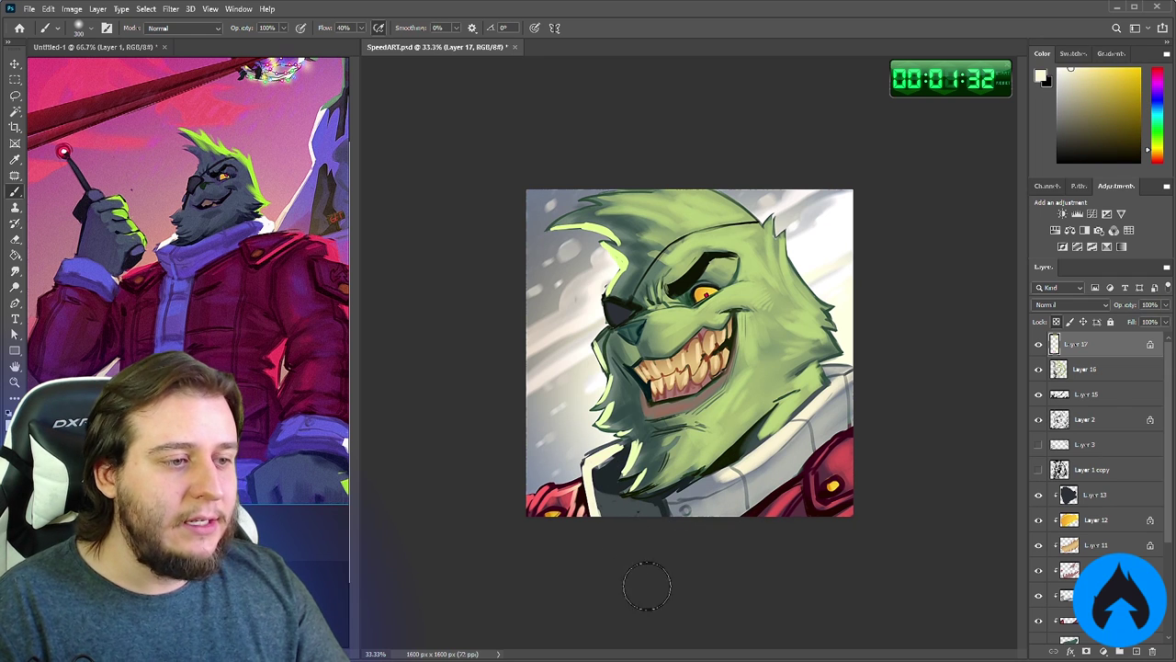
# On another new layer, shade the collar edge beside the rim light with a dark teal using a 31 px Quadrado brush
pyautogui.rightClick(660, 411)
pyautogui.click(821, 508)
pyautogui.click(745, 349)
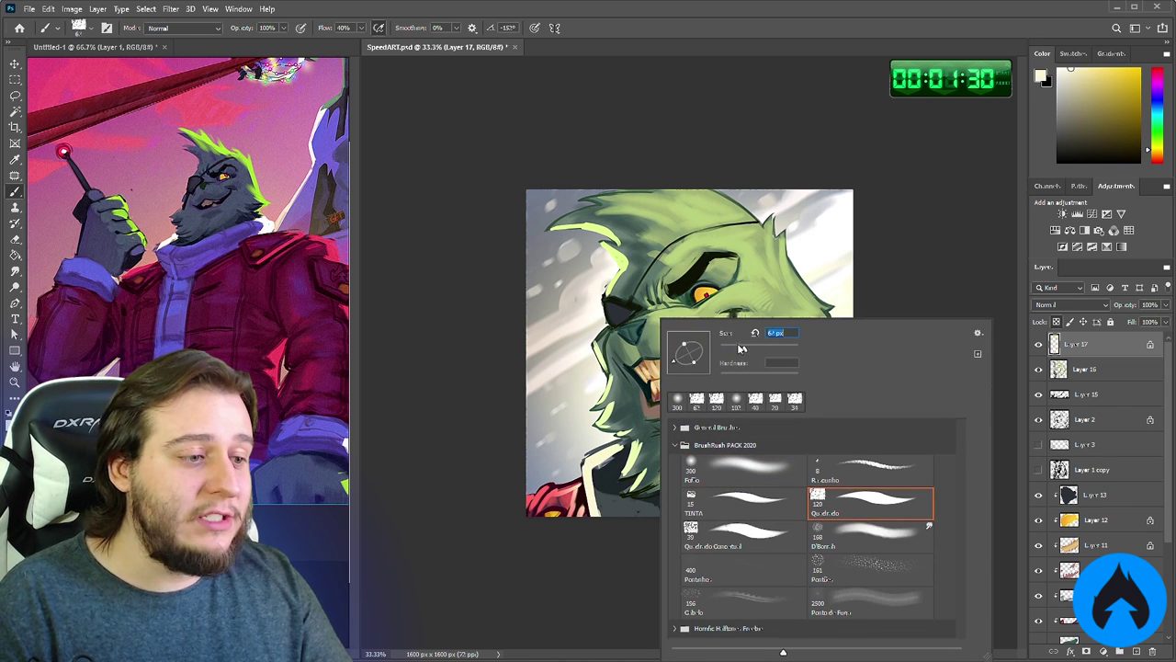
pyautogui.keyDown('alt'); pyautogui.click(600, 491); pyautogui.keyUp('alt')
pyautogui.keyDown('alt'); pyautogui.click(717, 471); pyautogui.keyUp('alt')
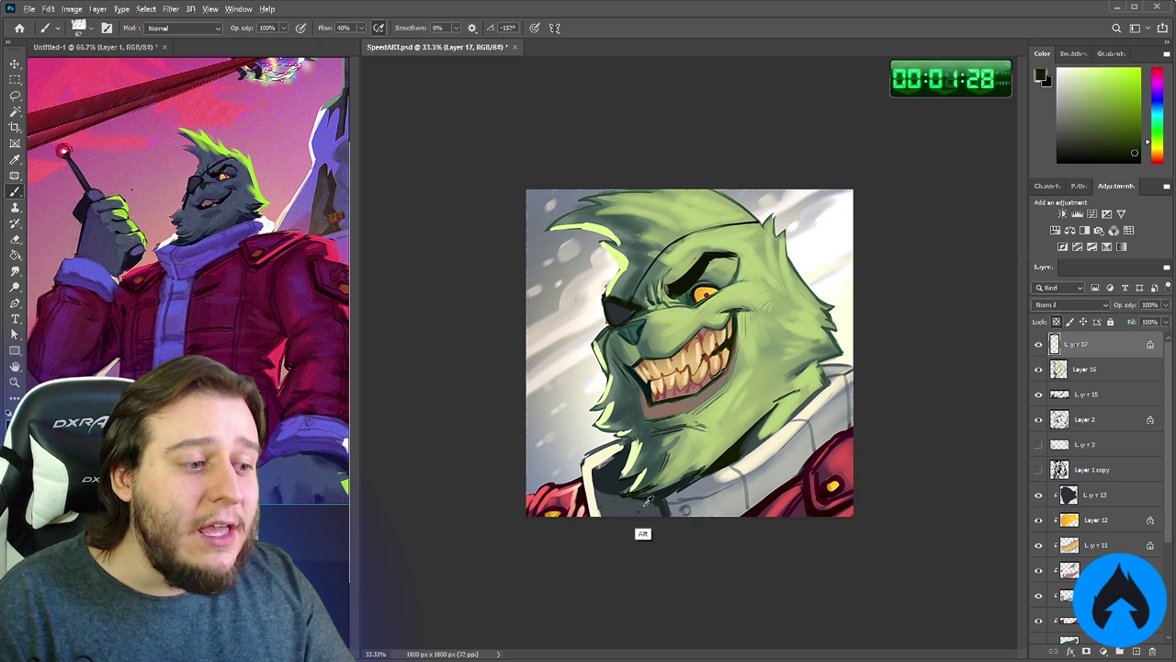
pyautogui.keyDown('alt'); pyautogui.click(654, 480); pyautogui.keyUp('alt')
pyautogui.click(1105, 149)
pyautogui.click(1136, 651)
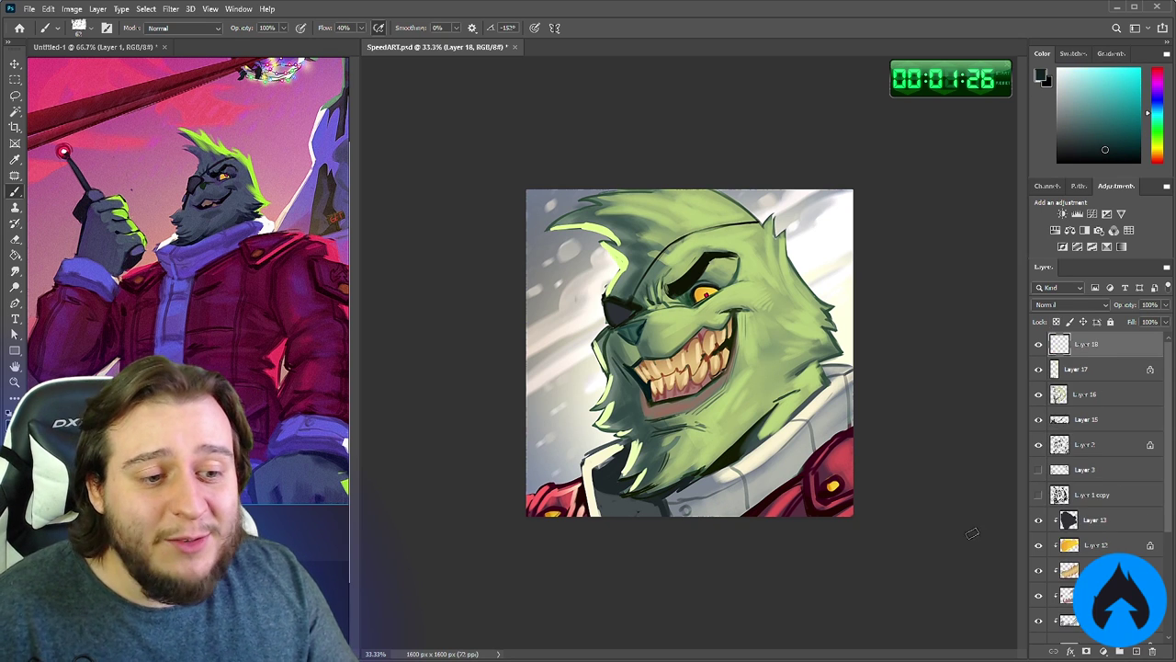
pyautogui.rightClick(768, 397)
pyautogui.click(831, 350)
pyautogui.click(625, 448)
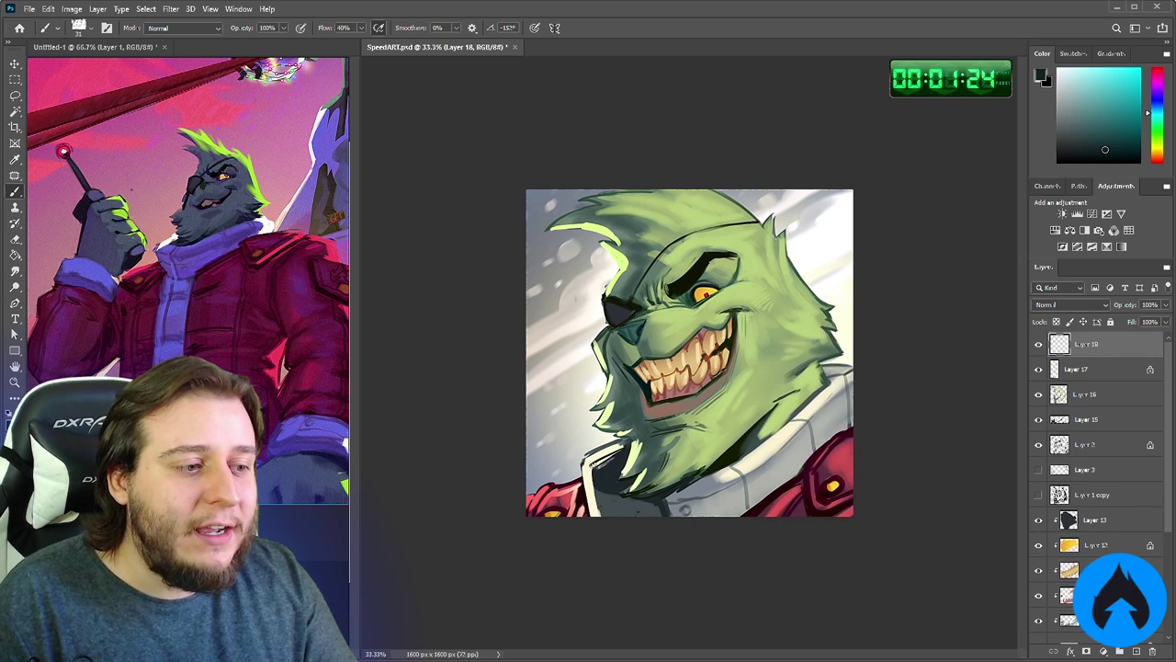
pyautogui.moveTo(623, 449)
pyautogui.mouseDown()
pyautogui.moveTo(591, 467)
pyautogui.moveTo(599, 520)
pyautogui.moveTo(573, 514)
pyautogui.mouseUp()
# Sample colours from the jacket, collar and fur, choose a dark teal, and shade the shadow-side cheek and forelock edges beside the rim light
pyautogui.keyDown('alt'); pyautogui.click(570, 500); pyautogui.keyUp('alt')
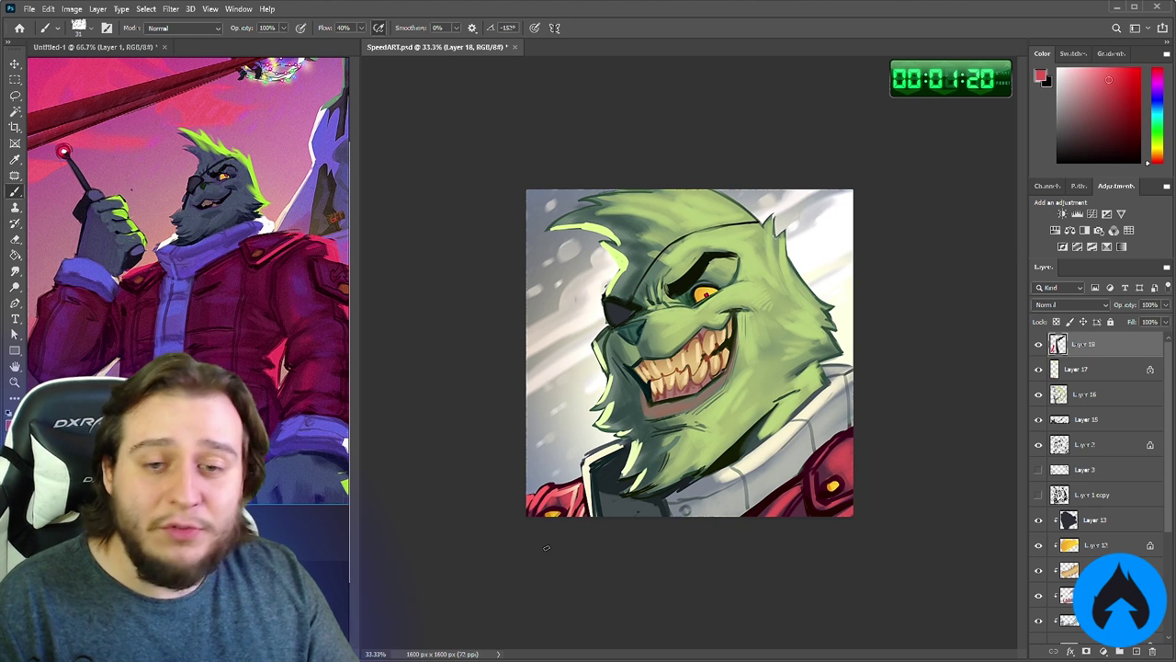
pyautogui.keyDown('alt'); pyautogui.click(664, 506); pyautogui.keyUp('alt')
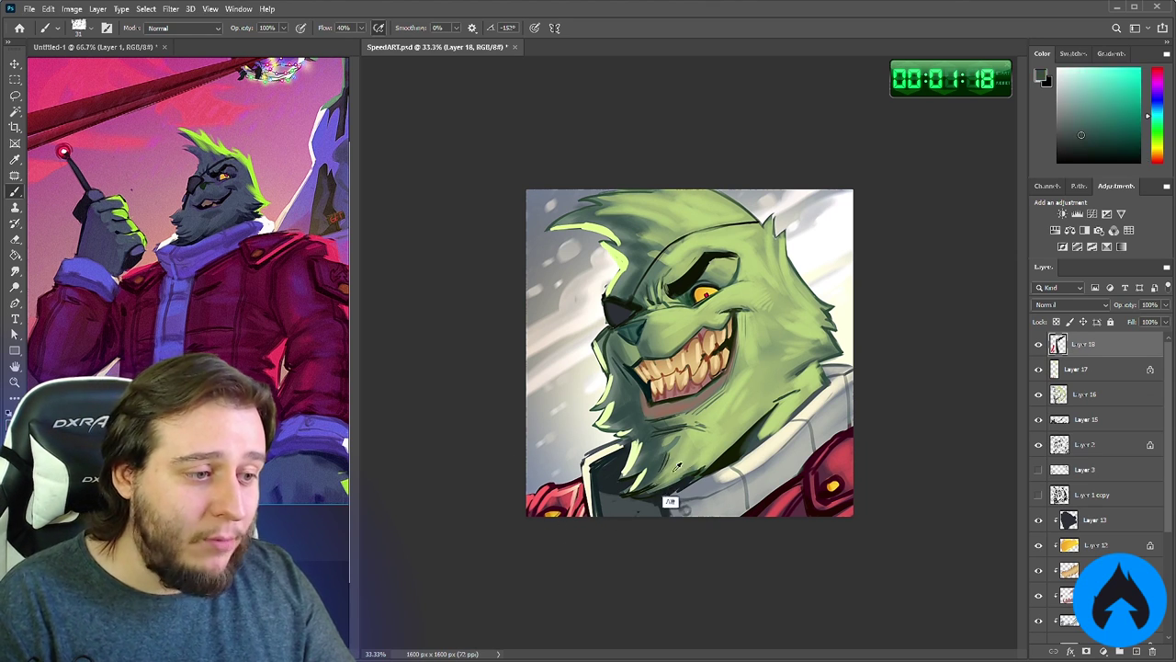
pyautogui.keyDown('alt'); pyautogui.click(715, 488); pyautogui.keyUp('alt')
pyautogui.keyDown('alt'); pyautogui.click(643, 472); pyautogui.keyUp('alt')
pyautogui.click(1089, 138)
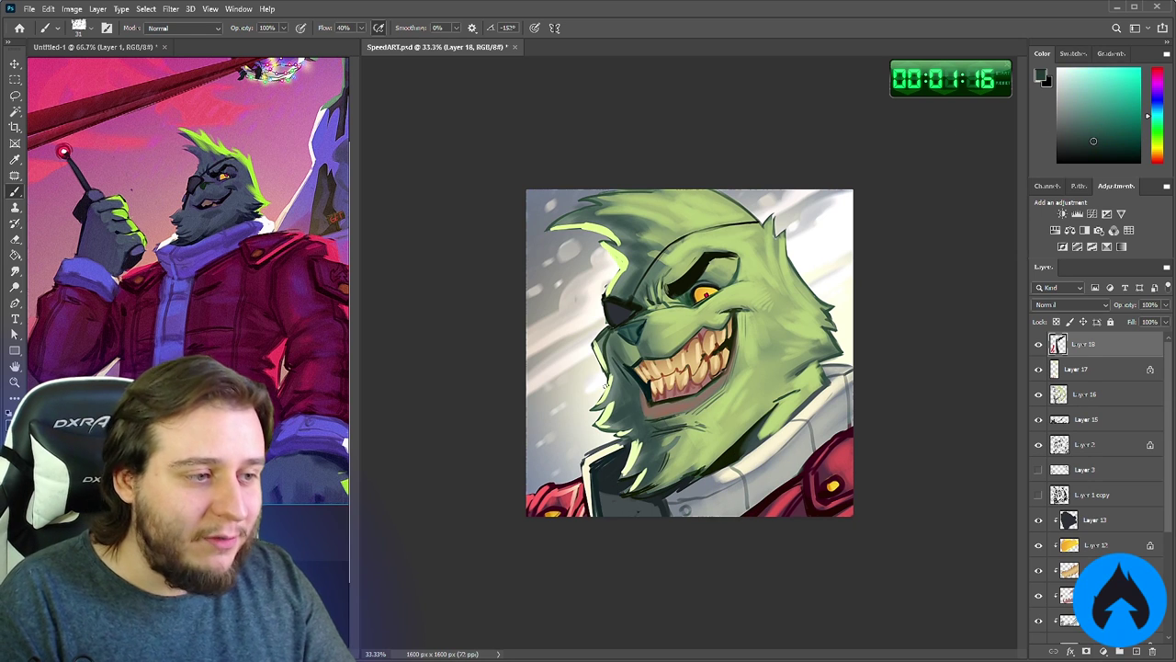
pyautogui.moveTo(611, 371)
pyautogui.mouseDown()
pyautogui.moveTo(637, 487)
pyautogui.moveTo(599, 356)
pyautogui.mouseUp()
pyautogui.moveTo(615, 294)
pyautogui.mouseDown()
pyautogui.moveTo(606, 245)
pyautogui.moveTo(555, 226)
pyautogui.moveTo(614, 237)
pyautogui.mouseUp()
# Sample dark tones around the eye and nose, define the eyepatch edge, and paint its strap across the forehead and down the cheek
pyautogui.keyDown('alt'); pyautogui.click(661, 289); pyautogui.keyUp('alt')
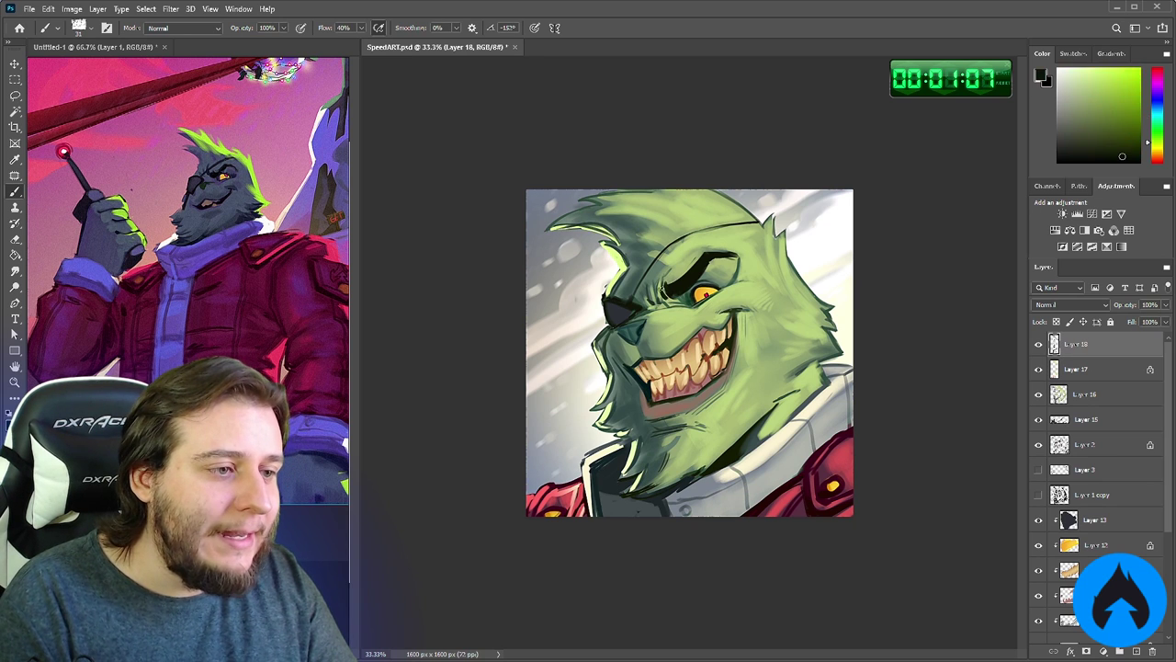
pyautogui.keyDown('alt'); pyautogui.click(618, 309); pyautogui.keyUp('alt')
pyautogui.keyDown('alt'); pyautogui.click(608, 309); pyautogui.keyUp('alt')
pyautogui.moveTo(612, 311)
pyautogui.mouseDown()
pyautogui.moveTo(613, 326)
pyautogui.moveTo(608, 298)
pyautogui.mouseUp()
pyautogui.moveTo(638, 287)
pyautogui.mouseDown()
pyautogui.moveTo(664, 249)
pyautogui.moveTo(718, 226)
pyautogui.moveTo(678, 241)
pyautogui.mouseUp()
pyautogui.keyDown('alt'); pyautogui.click(671, 322); pyautogui.keyUp('alt')
pyautogui.moveTo(616, 329); pyautogui.dragTo(607, 373)
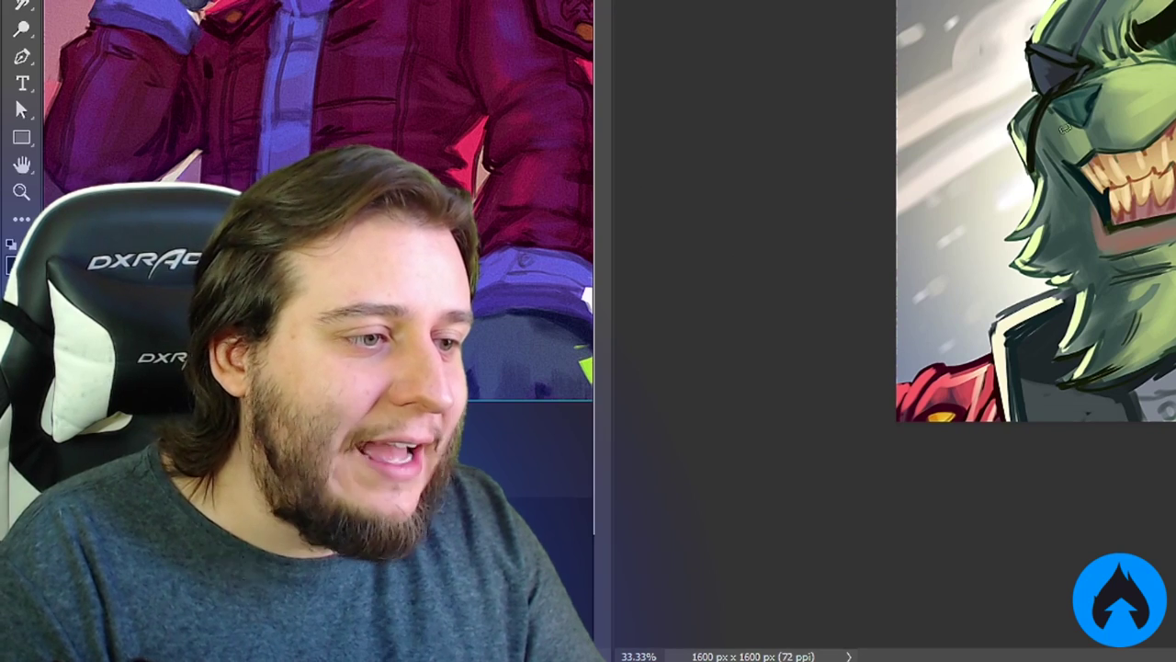
# Reduce the Quadrado brush to 15 px, sample a near-black from the eye area, and paint dark gaps between the teeth
pyautogui.click(991, 485)
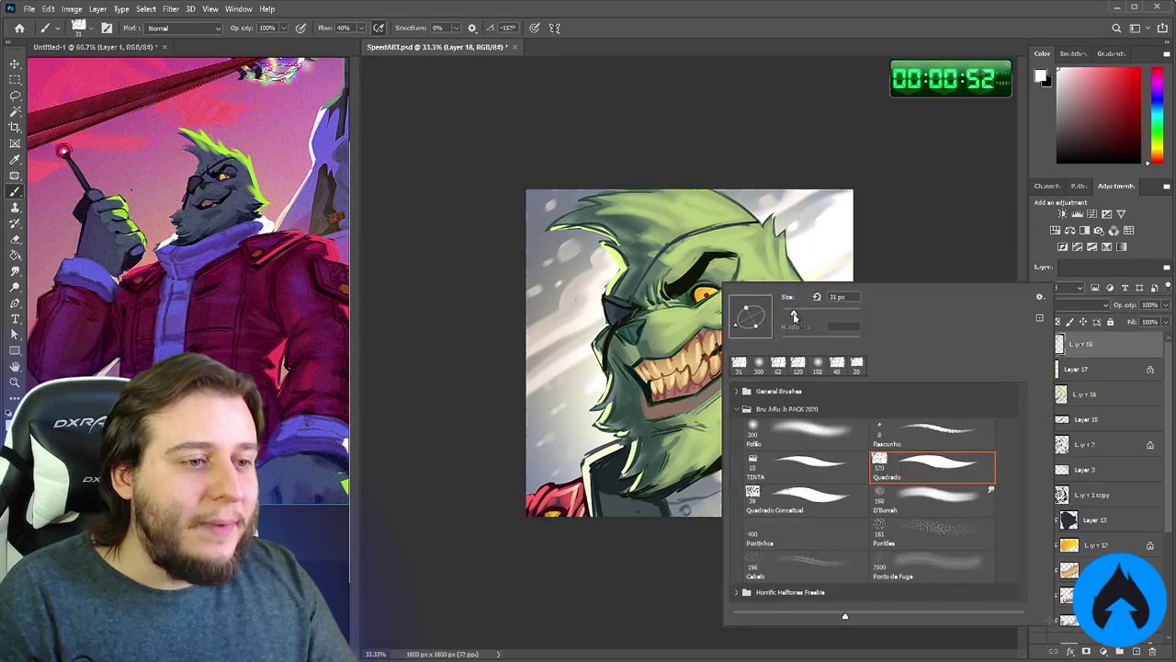
pyautogui.click(854, 238)
pyautogui.rightClick(755, 272)
pyautogui.moveTo(837, 306); pyautogui.dragTo(827, 306)
pyautogui.click(706, 331)
pyautogui.scroll(2, 705, 331)
pyautogui.keyDown('alt'); pyautogui.click(710, 249); pyautogui.keyUp('alt')
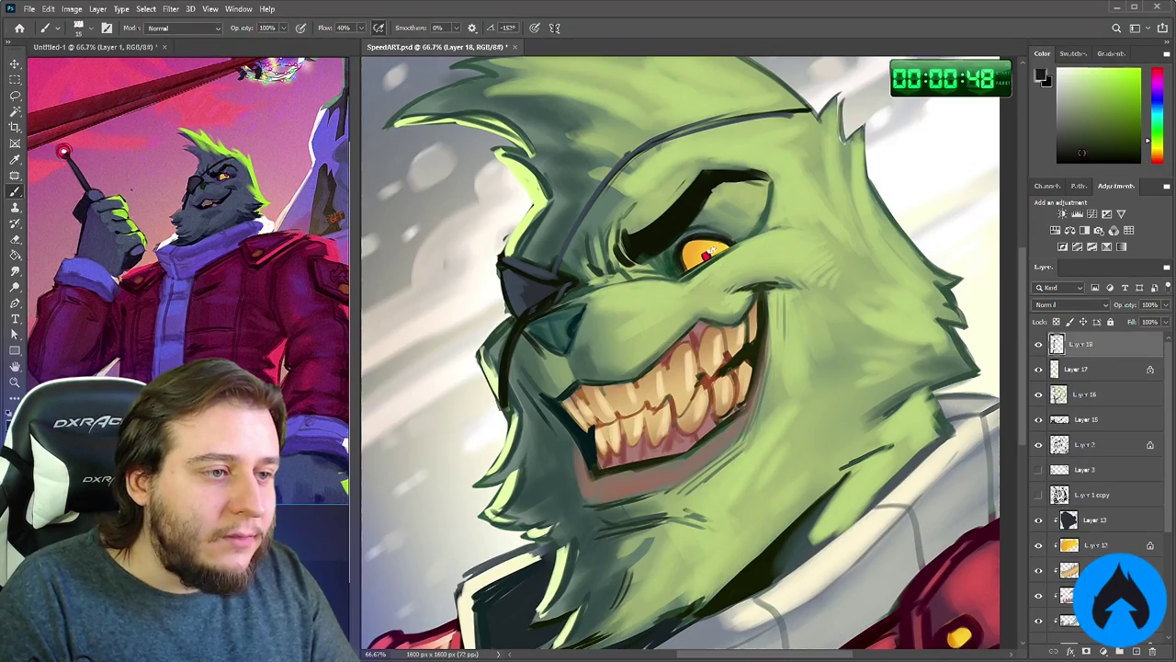
pyautogui.scroll(-2, 694, 278)
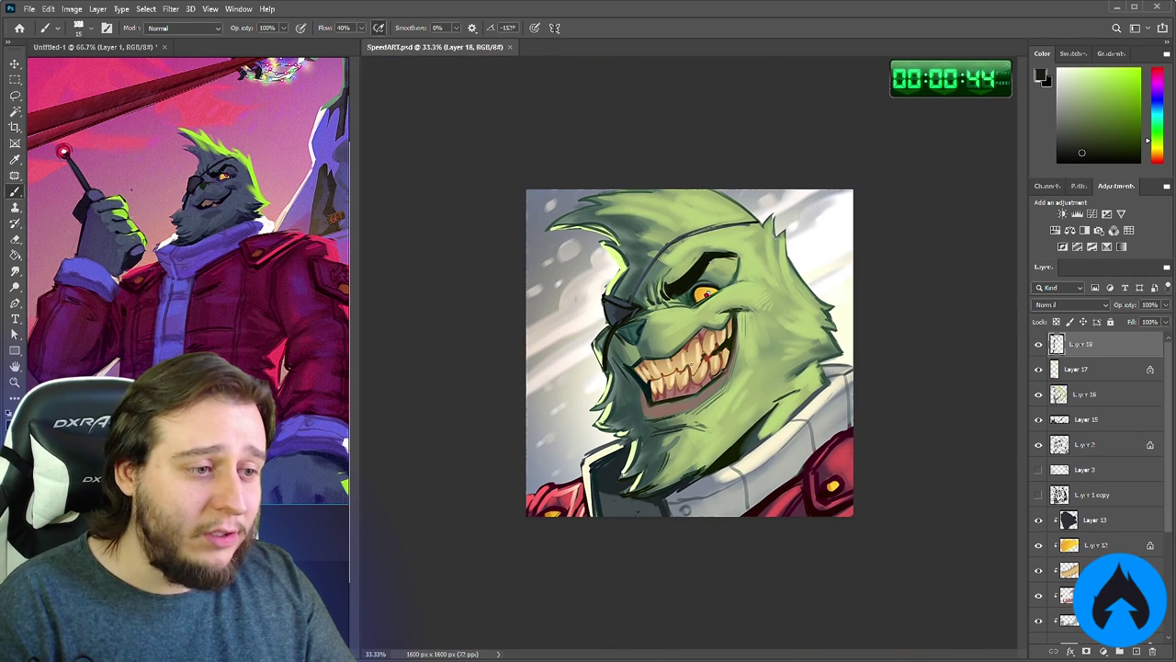
pyautogui.moveTo(675, 368); pyautogui.dragTo(684, 369)
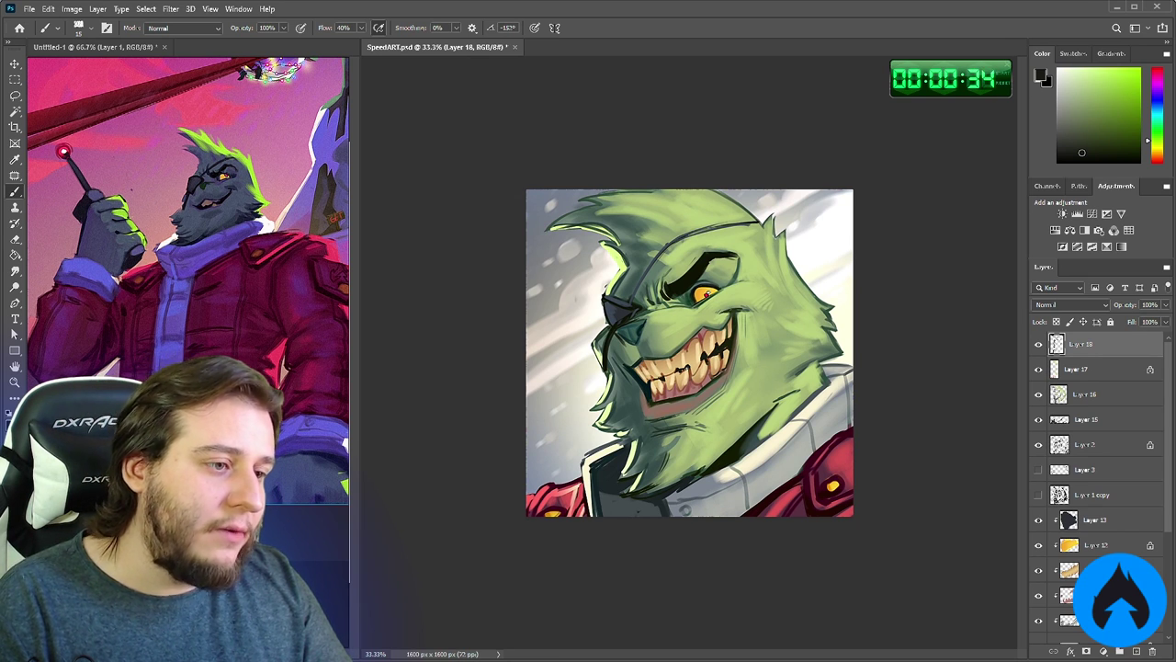
pyautogui.moveTo(676, 365)
pyautogui.mouseDown()
pyautogui.moveTo(688, 370)
pyautogui.moveTo(667, 375)
pyautogui.mouseUp()
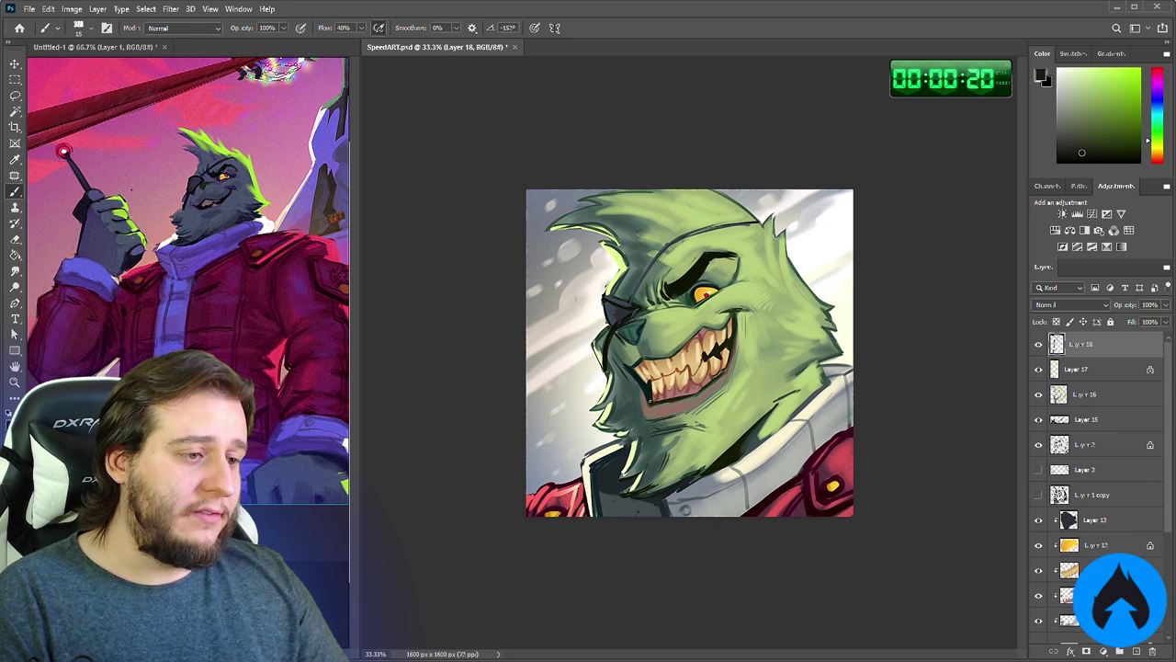
# Sample the mouth colours, lighten to a pale greyish pink, and highlight the lower lip beneath the teeth
pyautogui.keyDown('alt'); pyautogui.click(682, 408); pyautogui.keyUp('alt')
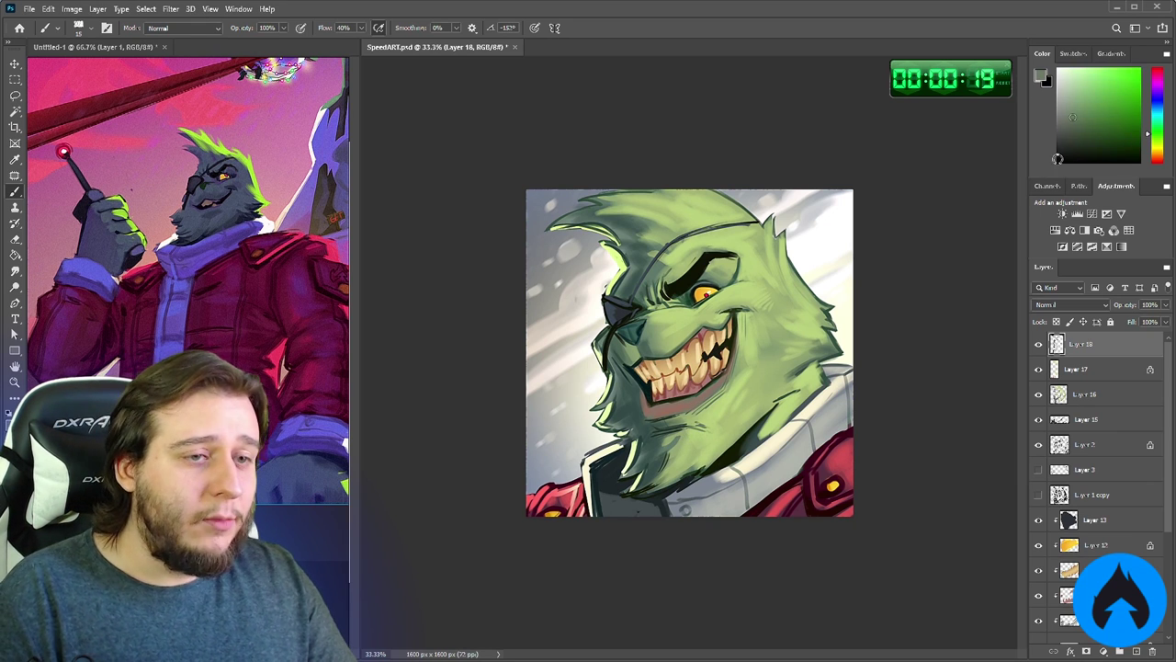
pyautogui.keyDown('alt'); pyautogui.click(695, 394); pyautogui.keyUp('alt')
pyautogui.click(1077, 101)
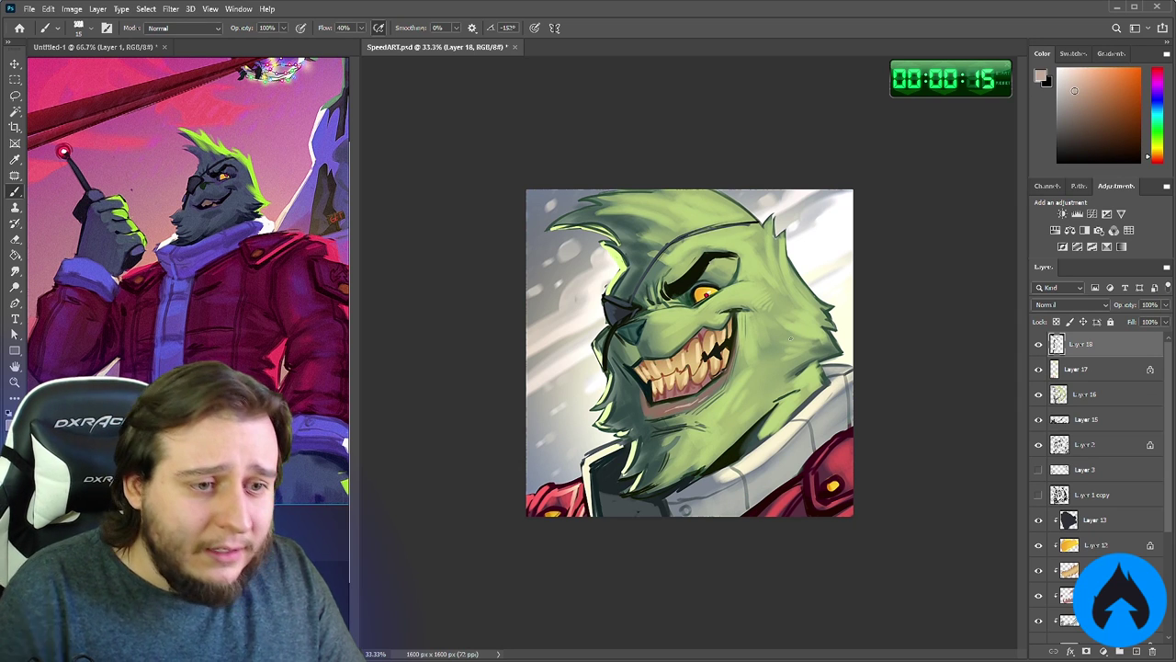
# Group all the painting layers above the sketch, duplicate the group, and merge the duplicate into one layer
pyautogui.scroll(-5, 1094, 522)
pyautogui.keyDown('shift'); pyautogui.click(1095, 579); pyautogui.keyUp('shift')
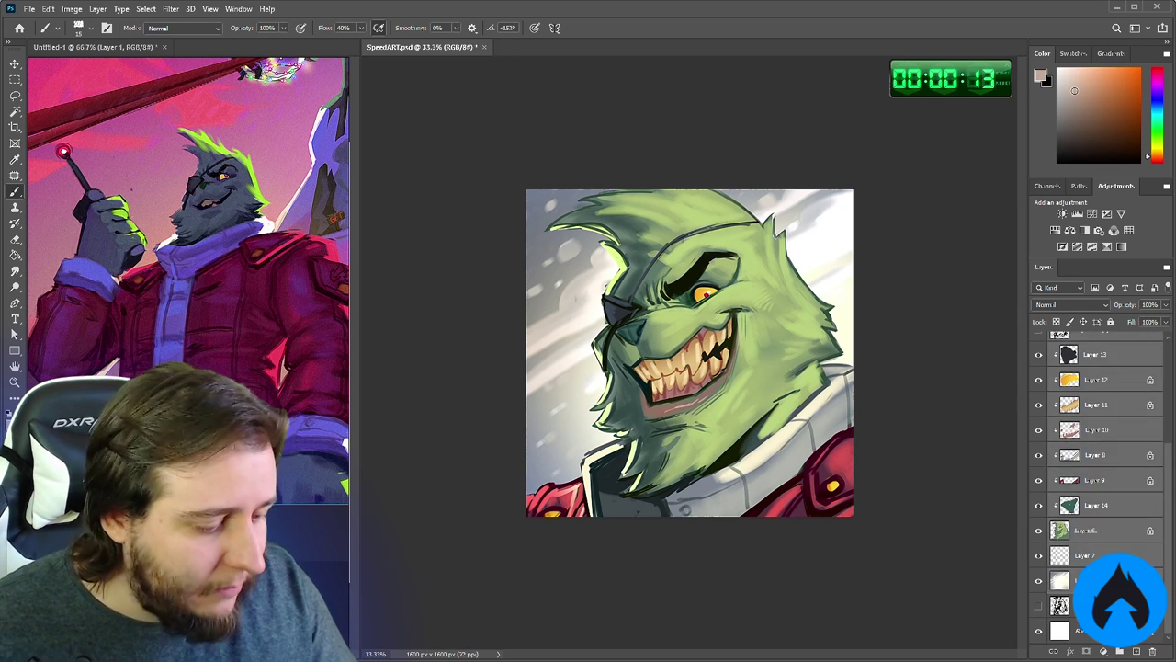
pyautogui.hotkey('ctrl', 'g')
pyautogui.hotkey('ctrl', 'j')
pyautogui.hotkey('ctrl', 'e')
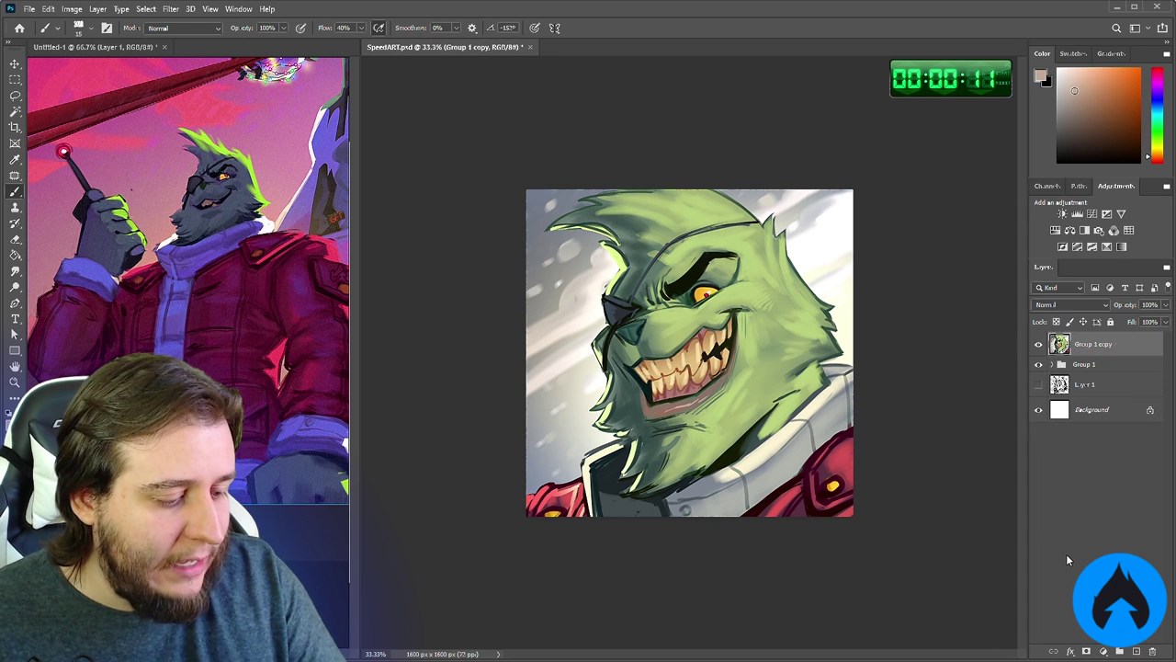
# Duplicate the merged layer and apply Levels with RGB input black at 11, white at 240, and Green midtones at 0.91
pyautogui.hotkey('ctrl', 'j')
pyautogui.hotkey('ctrl', 'l')
pyautogui.moveTo(1072, 436); pyautogui.dragTo(1063, 438)
pyautogui.moveTo(918, 437); pyautogui.dragTo(922, 436)
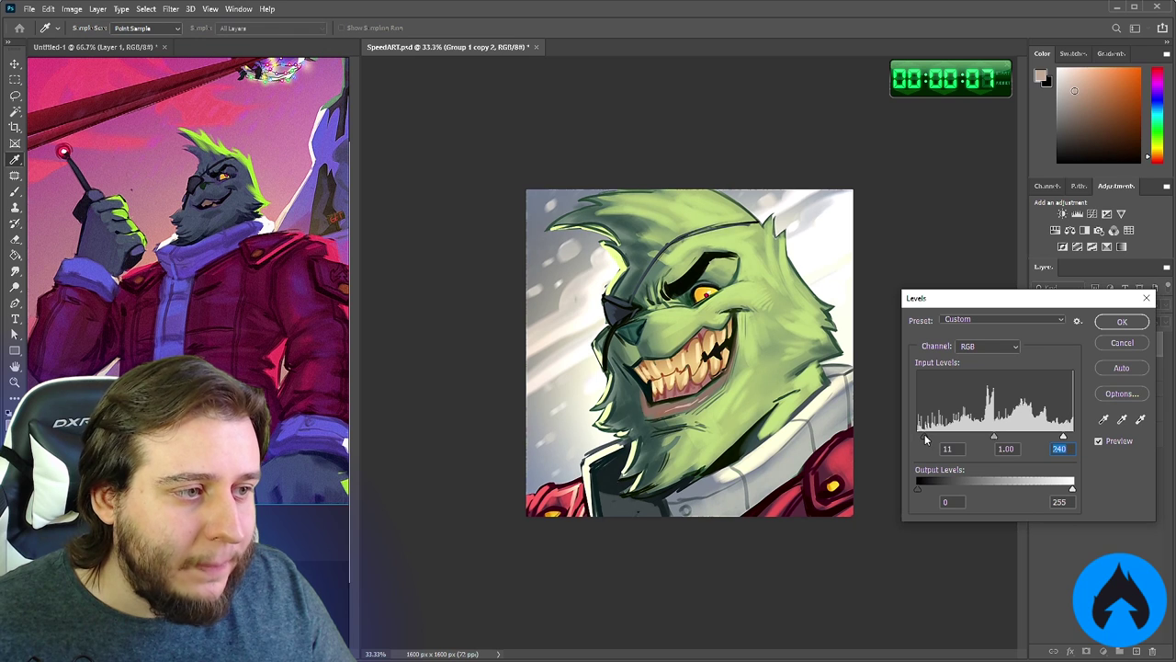
pyautogui.click(988, 346)
pyautogui.click(976, 372)
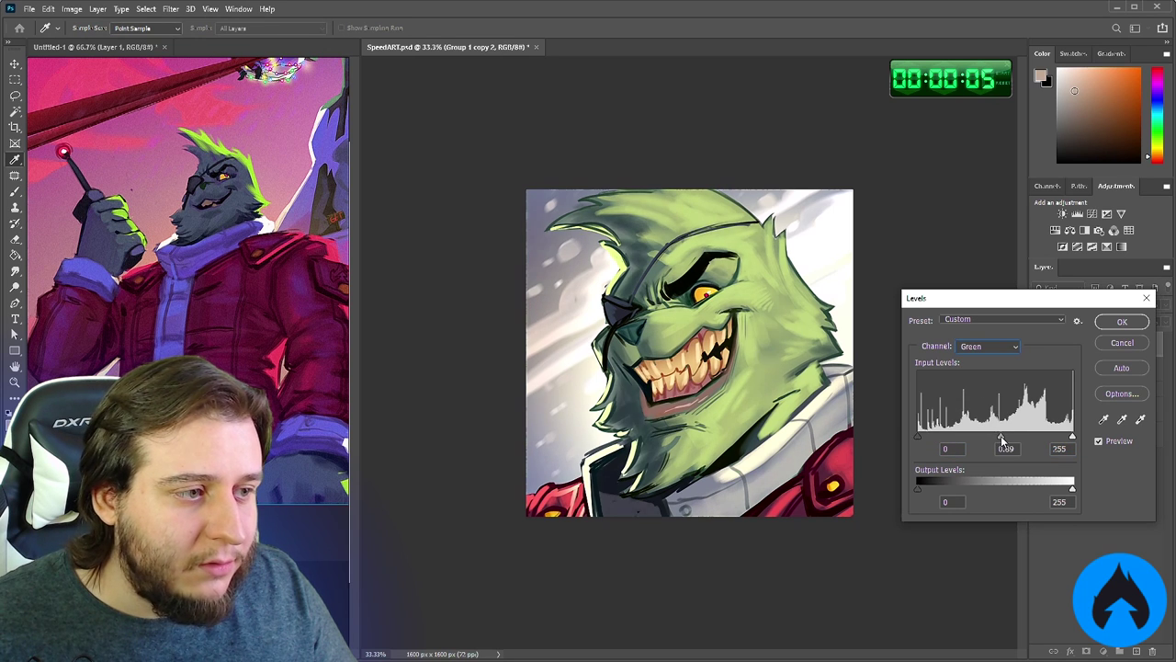
pyautogui.moveTo(1002, 441); pyautogui.dragTo(1001, 440)
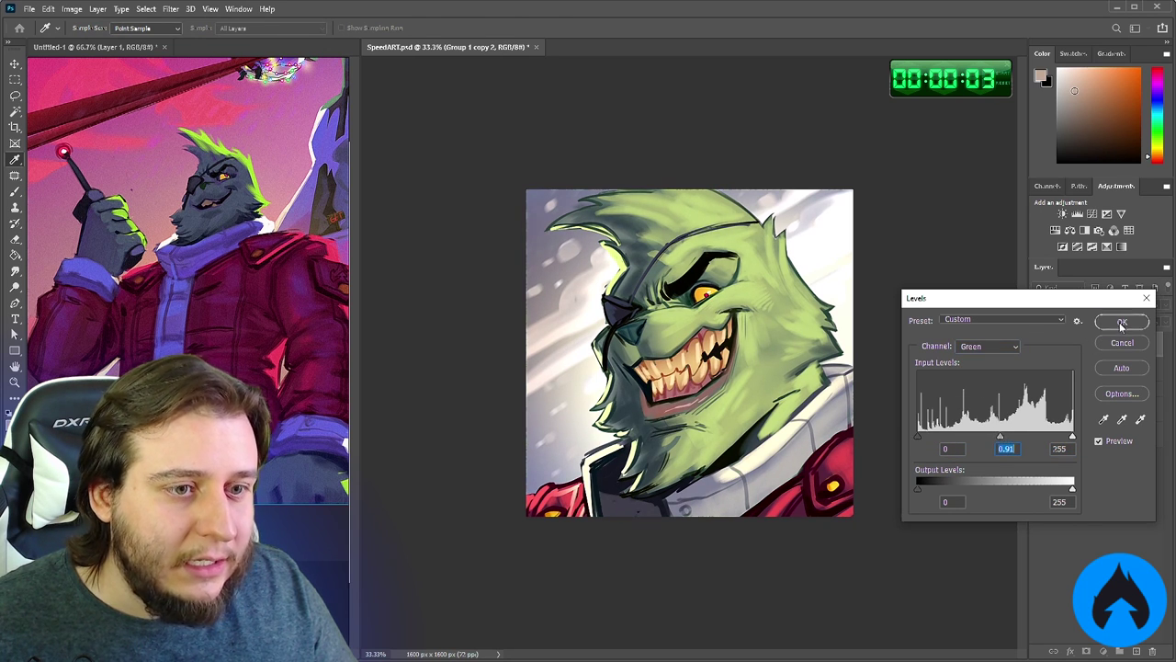
pyautogui.click(1122, 322)
# Apply the Sharpen filter to the levels-adjusted copy of the painting
pyautogui.click(170, 9)
pyautogui.moveTo(262, 219)
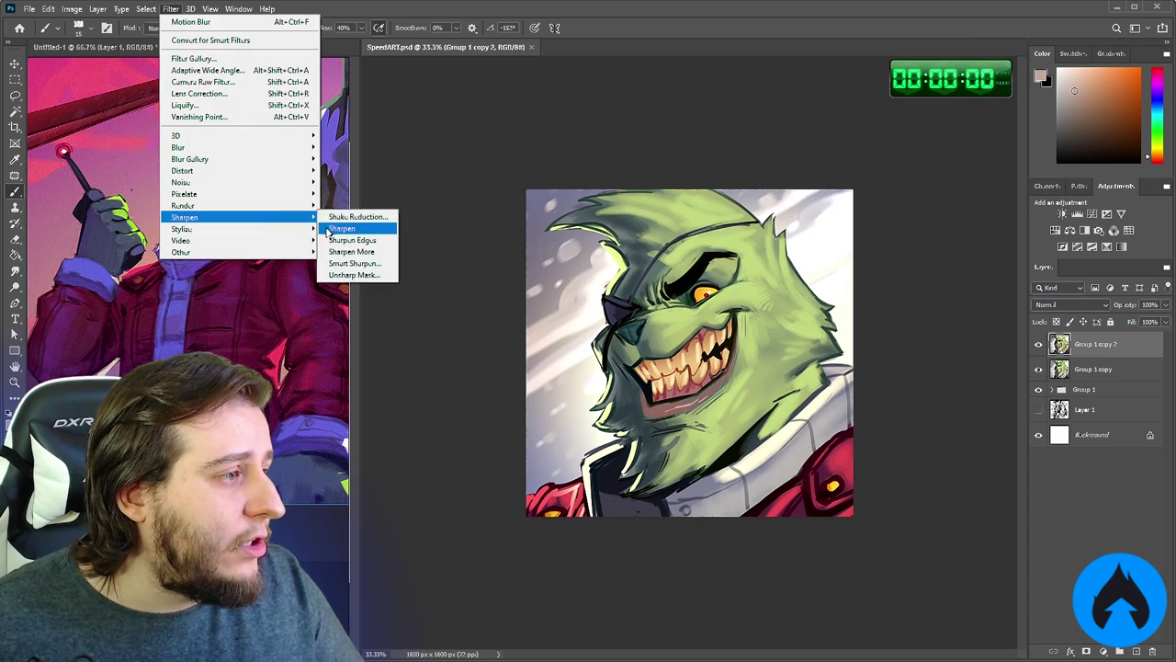
pyautogui.click(341, 228)
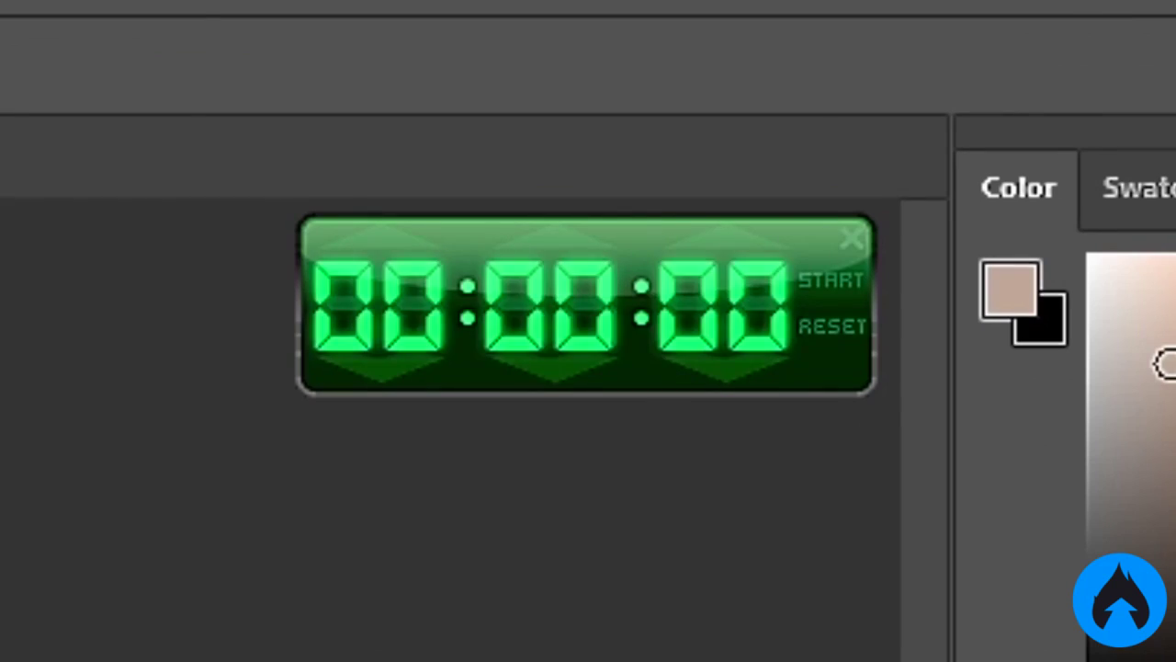